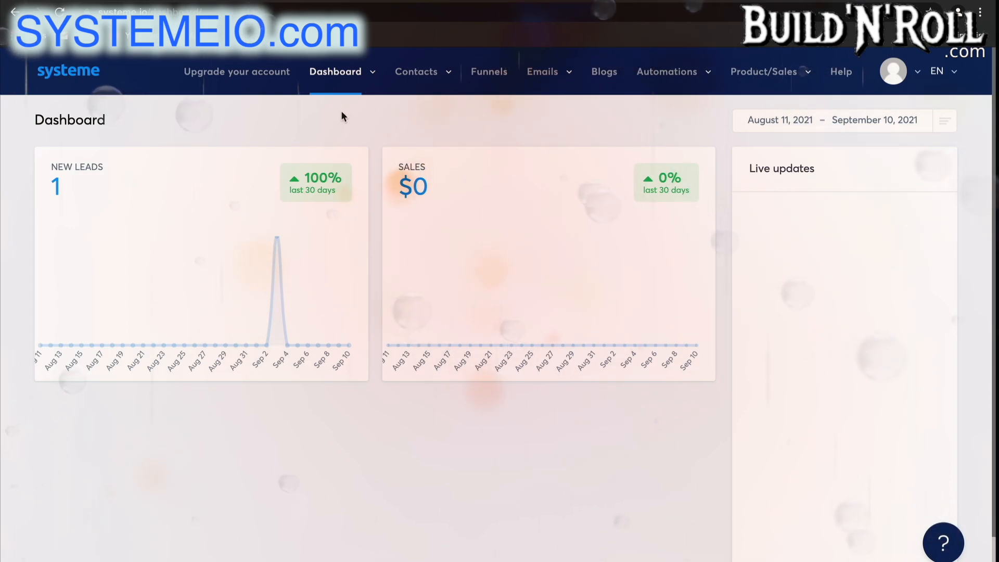
pyautogui.moveTo(368, 73)
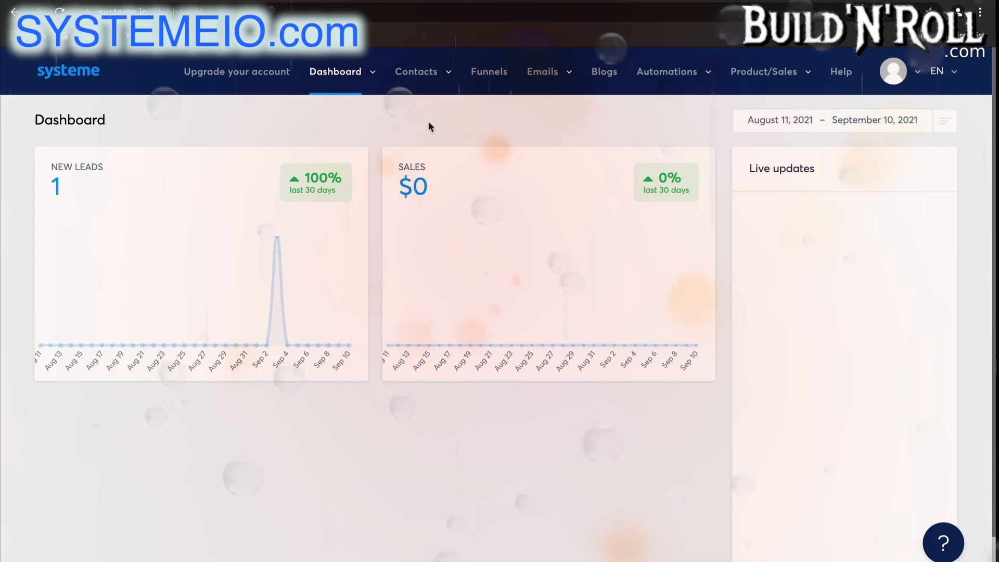
pyautogui.moveTo(430, 81)
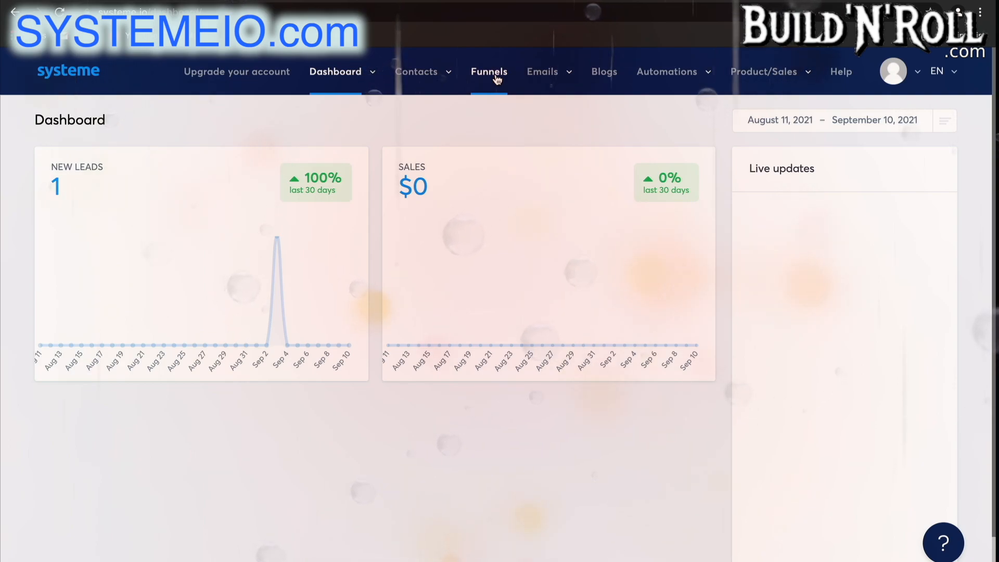
pyautogui.moveTo(537, 87)
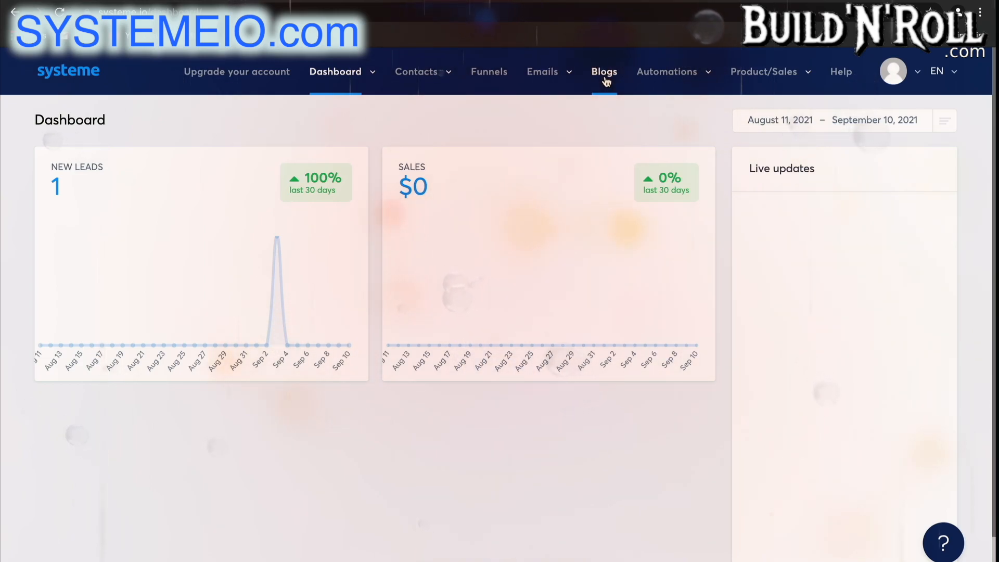
pyautogui.moveTo(629, 96)
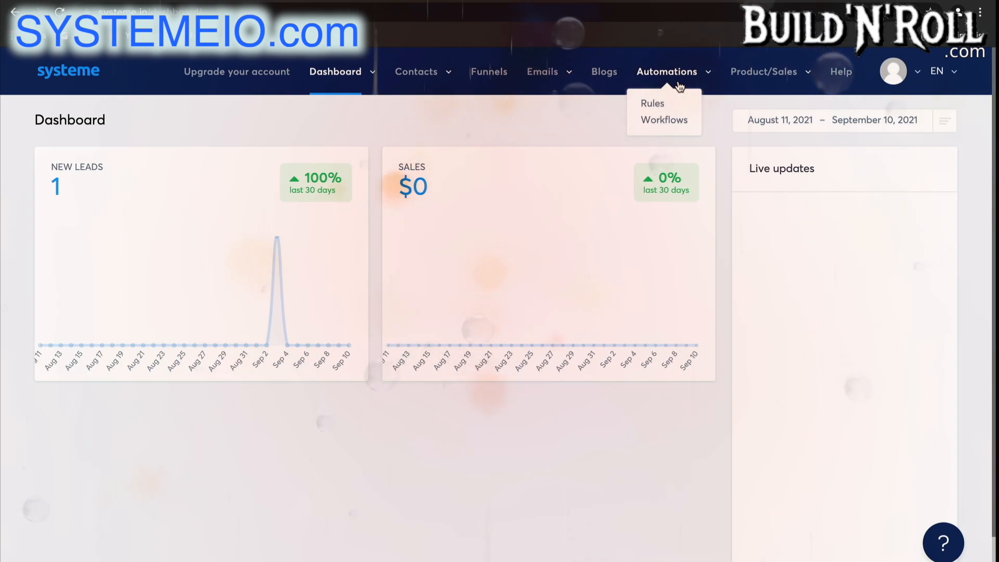
pyautogui.moveTo(746, 82)
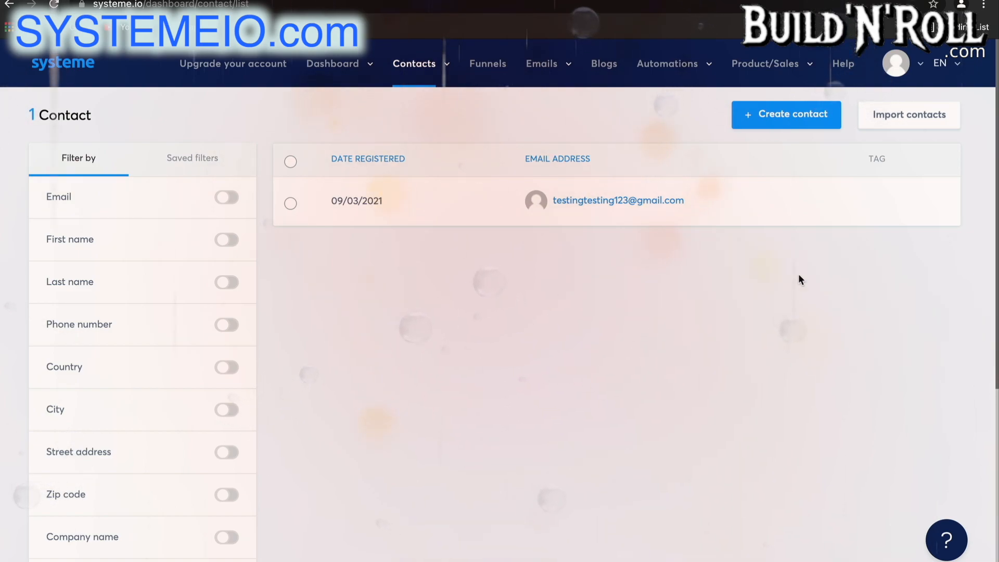
# Step: Open a blank contact creation form and examine its contact fields, custom field option and tag area
pyautogui.click(797, 120)
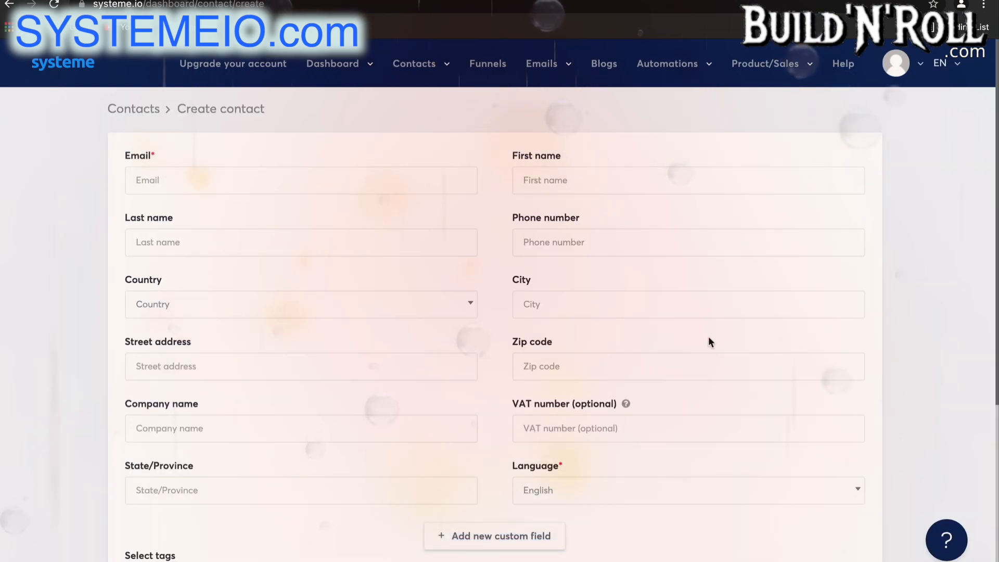
pyautogui.scroll(-2, 707, 336)
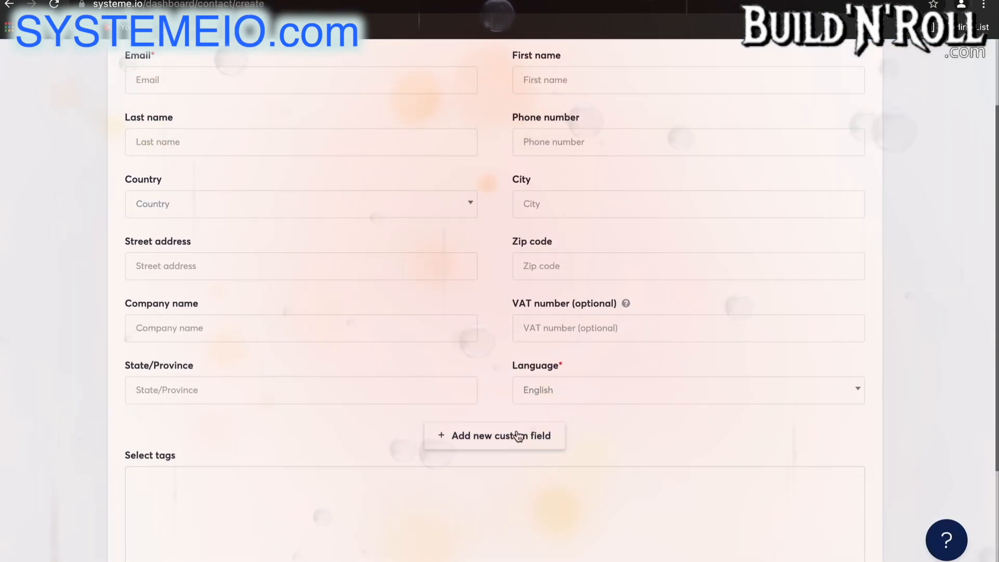
pyautogui.scroll(-3, 518, 435)
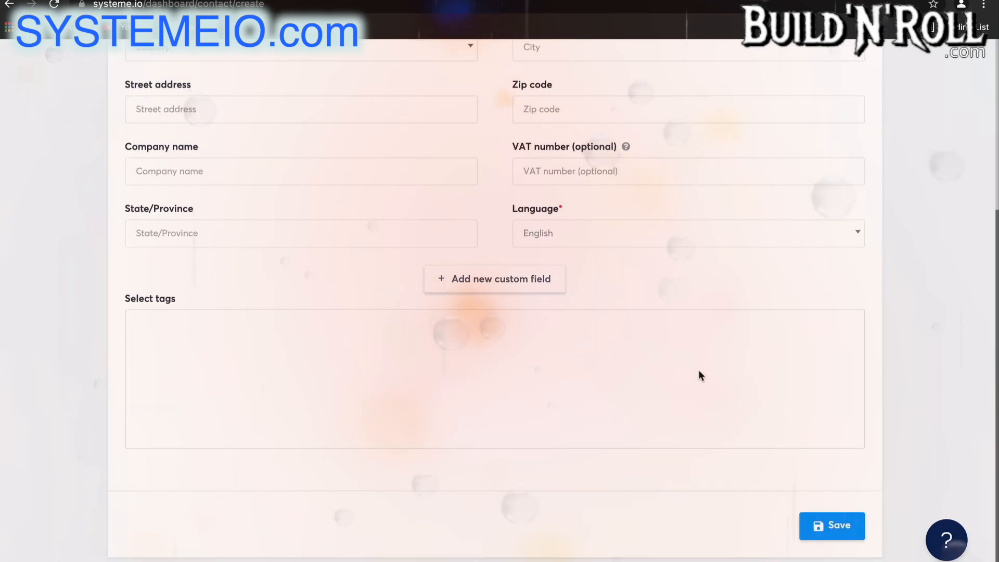
pyautogui.scroll(5, 698, 374)
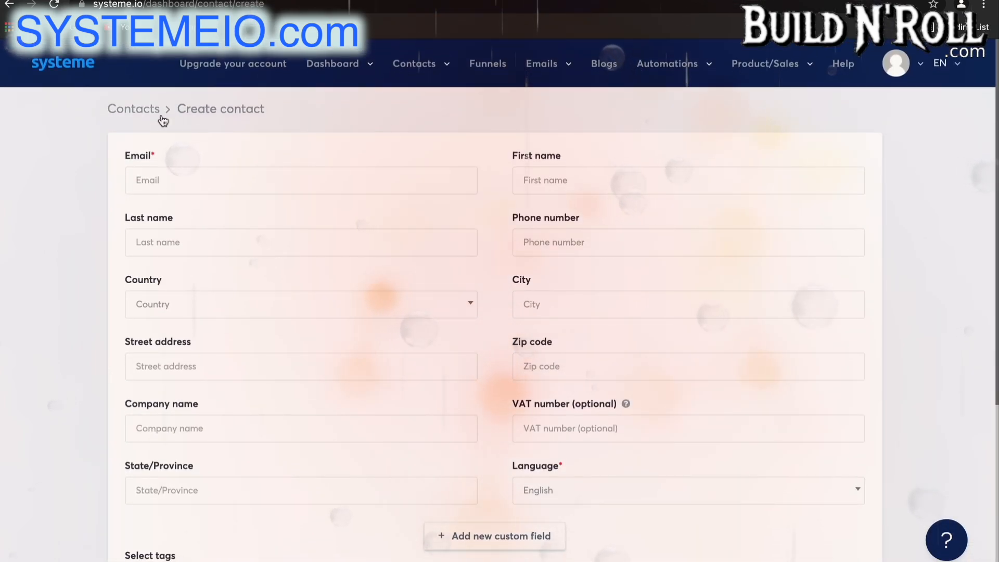
# Step: Create a contact tag named "Blog - leads" and dismiss the notification
pyautogui.moveTo(397, 83)
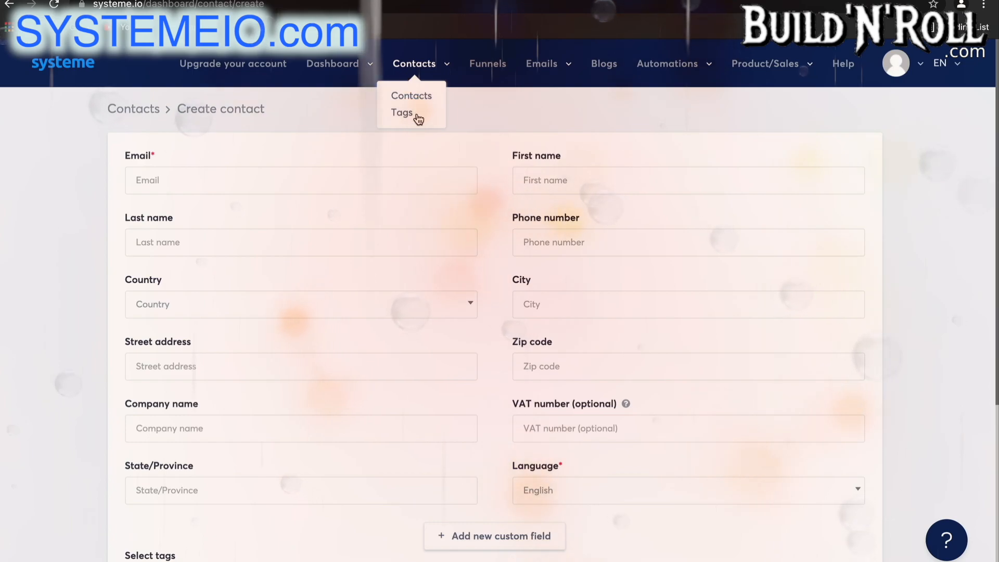
pyautogui.click(403, 115)
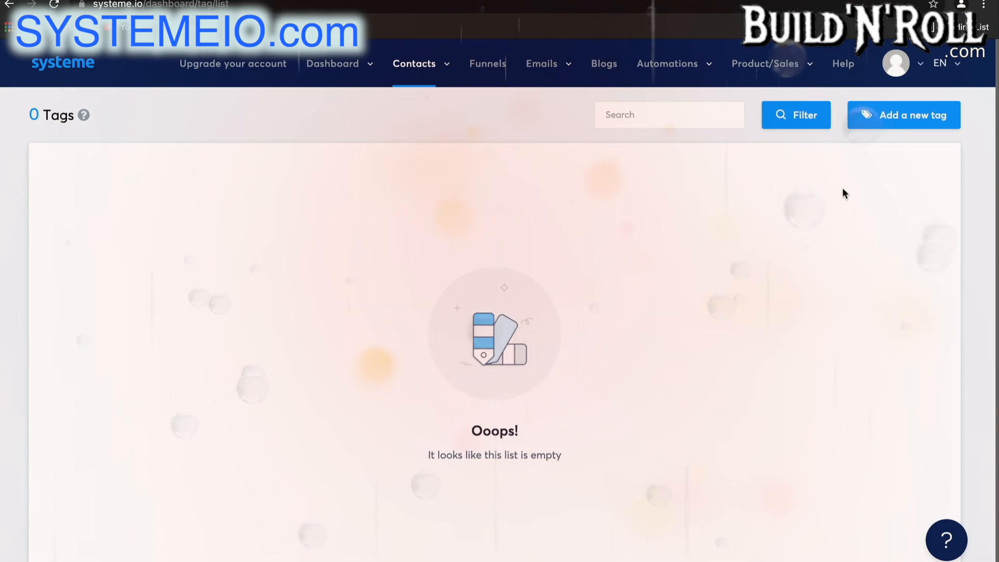
pyautogui.click(891, 113)
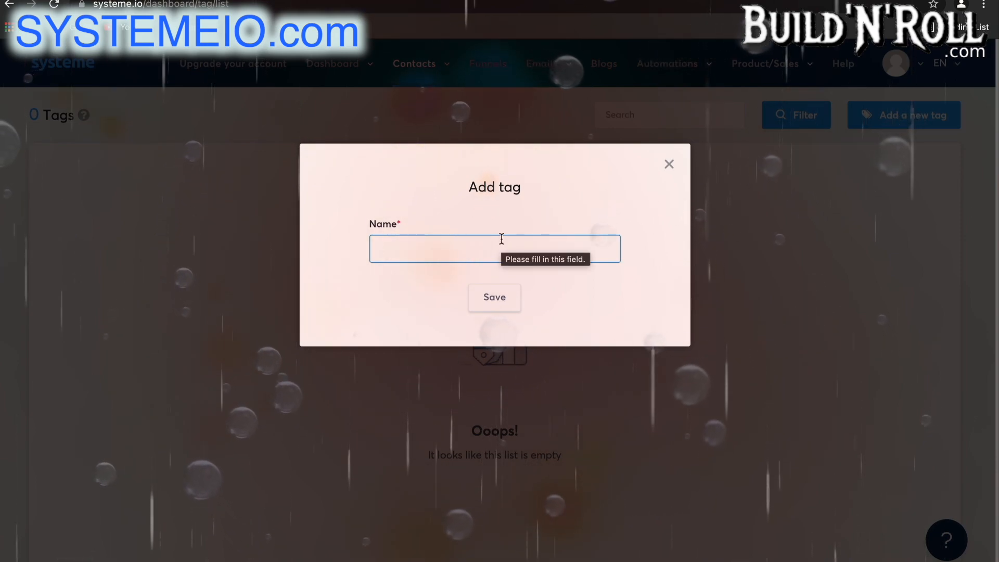
pyautogui.write('Blo')
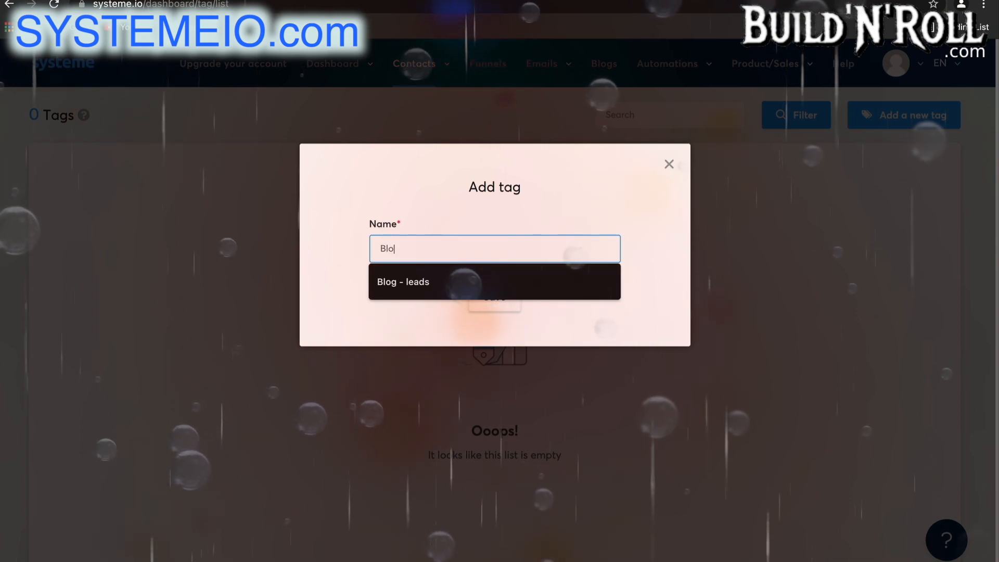
pyautogui.write('g - leads')
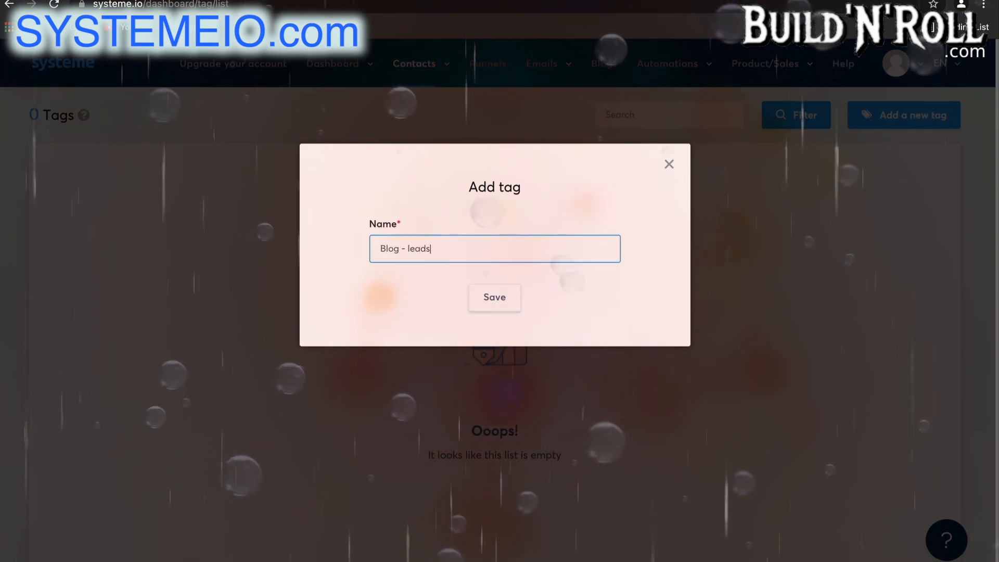
pyautogui.click(494, 304)
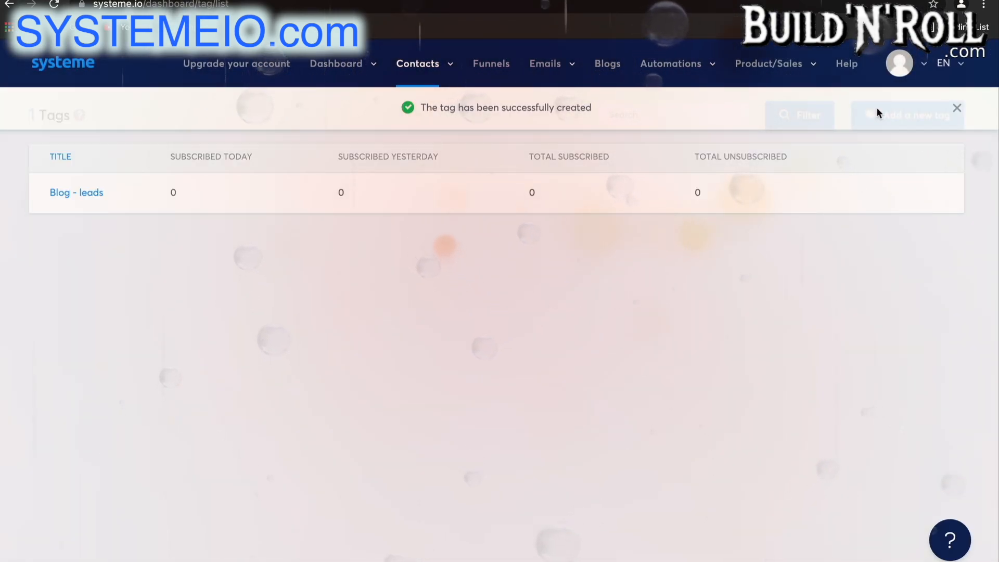
pyautogui.click(956, 107)
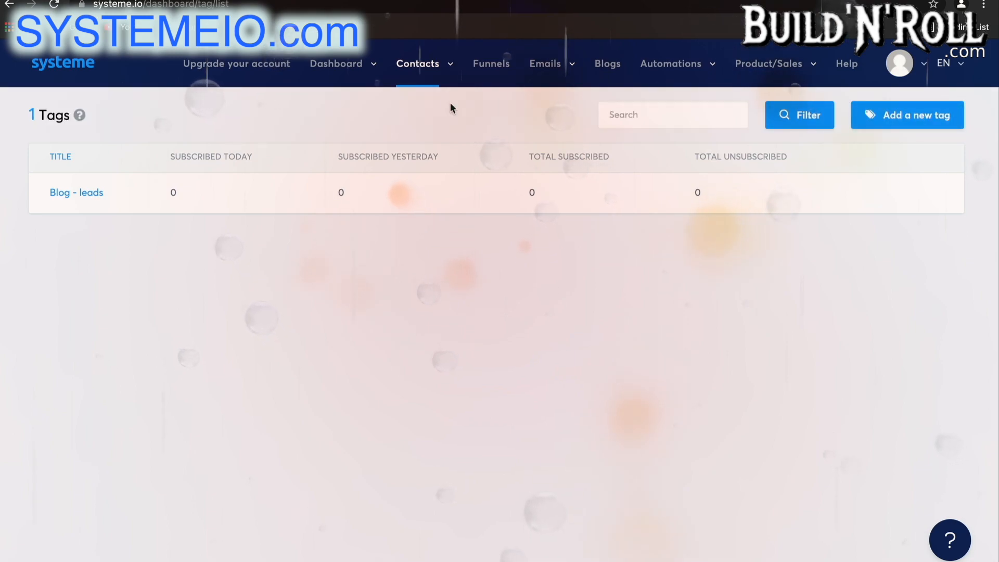
# Step: Start a new contact from the contacts list and fill in the contact's email address
pyautogui.moveTo(439, 68)
pyautogui.click(424, 97)
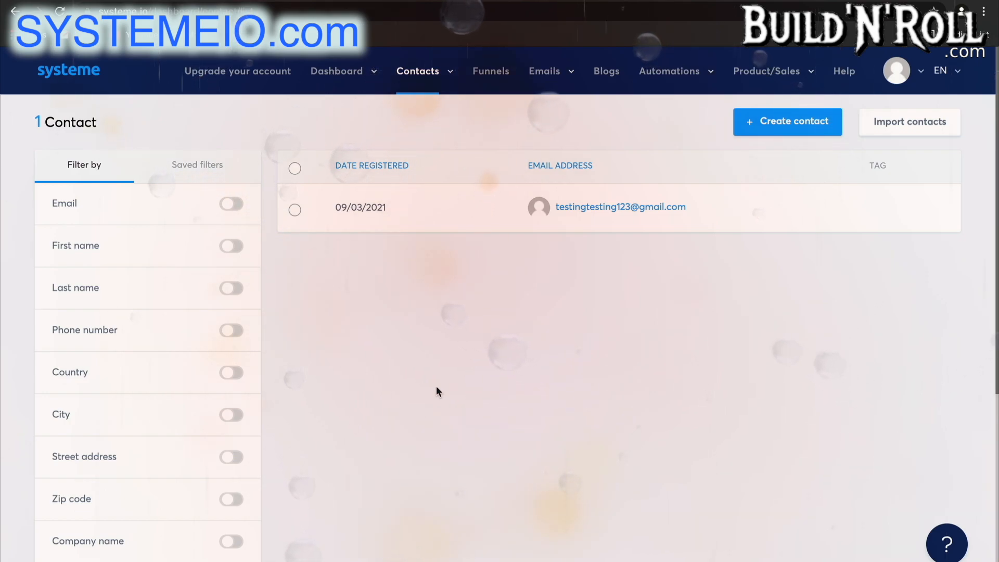
pyautogui.click(777, 126)
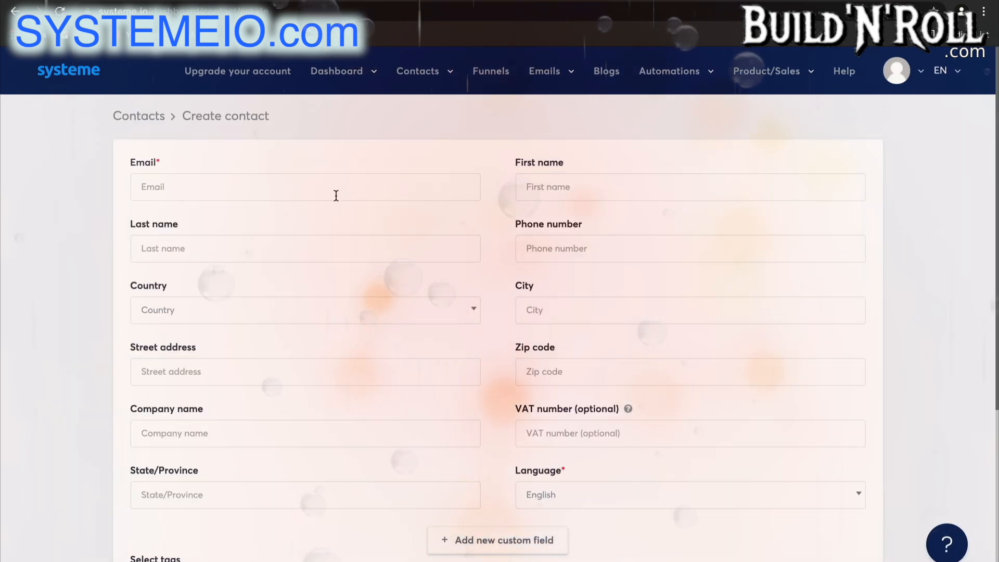
pyautogui.click(335, 198)
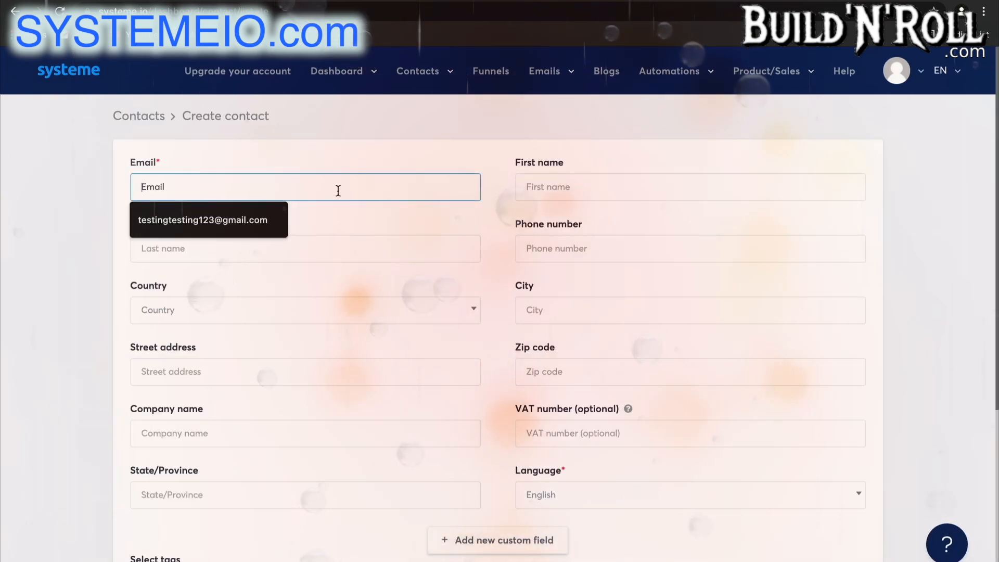
pyautogui.click(260, 219)
pyautogui.click(209, 183)
pyautogui.write('4')
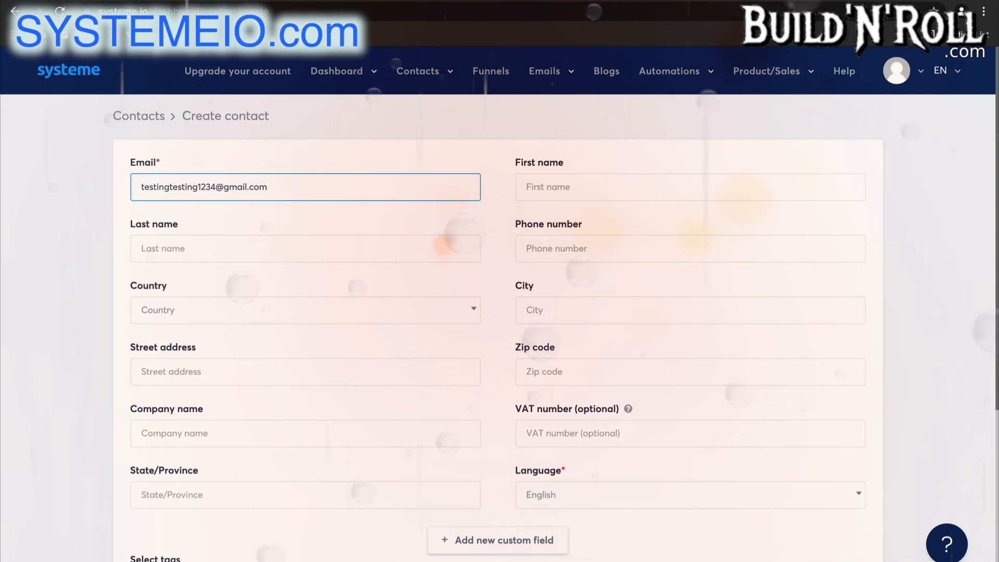
# Step: Assign the "Blog - leads" tag to the new contact and save the contact
pyautogui.scroll(-2, 433, 375)
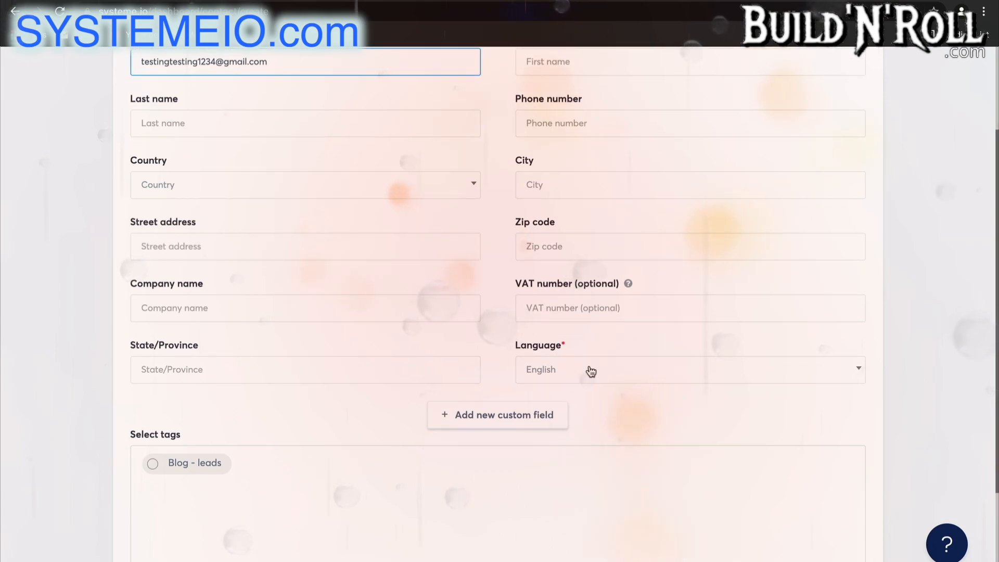
pyautogui.scroll(-2, 279, 468)
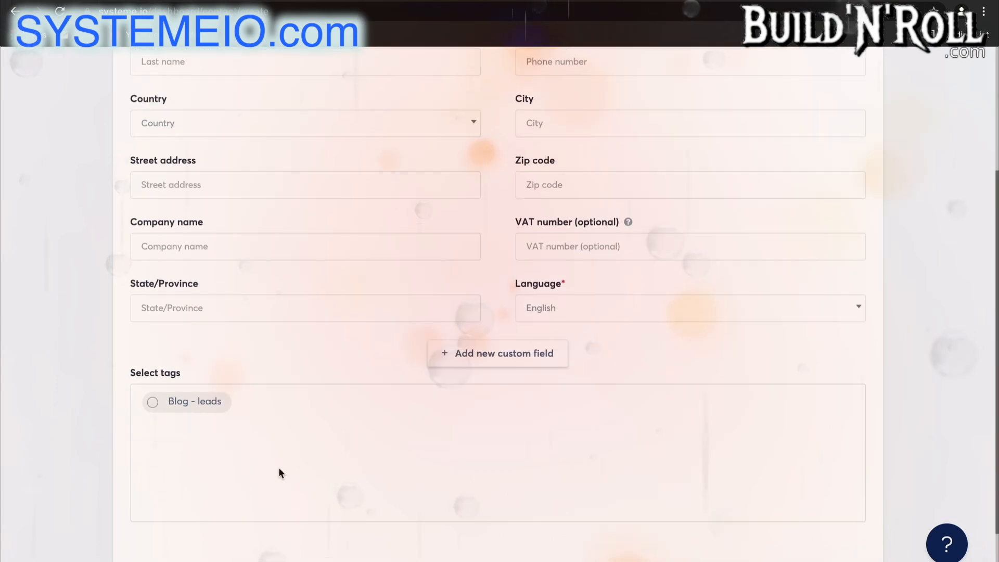
pyautogui.click(213, 383)
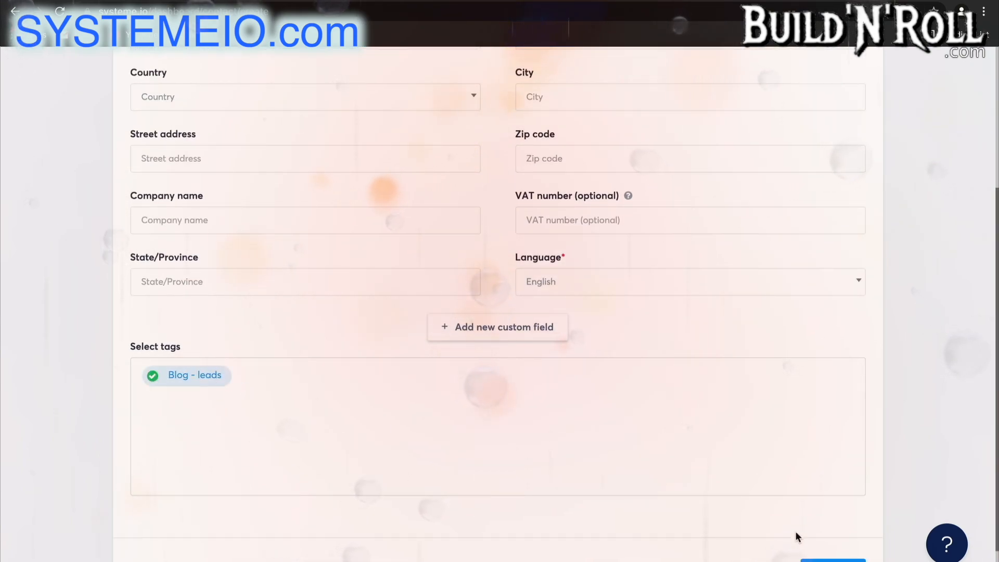
pyautogui.click(832, 560)
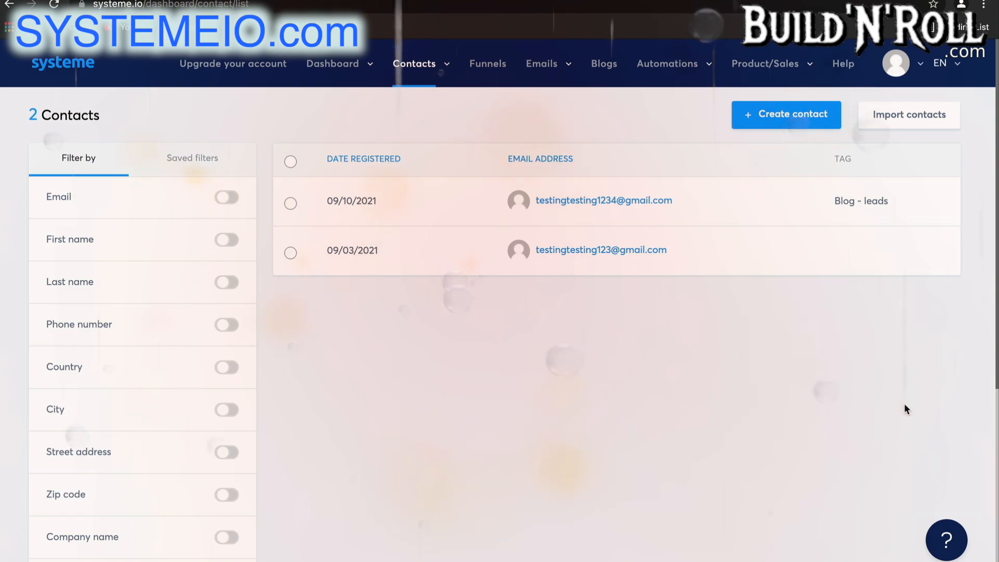
# Step: Examine the contact import instructions, CSV delimiter, campaign and tag options, and return to the contacts list
pyautogui.click(910, 127)
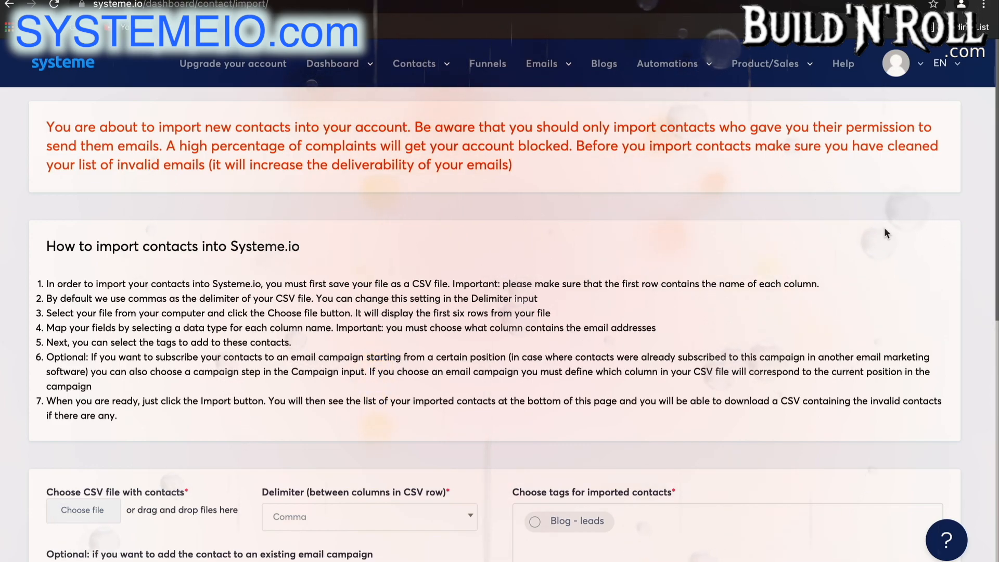
pyautogui.scroll(-3, 884, 228)
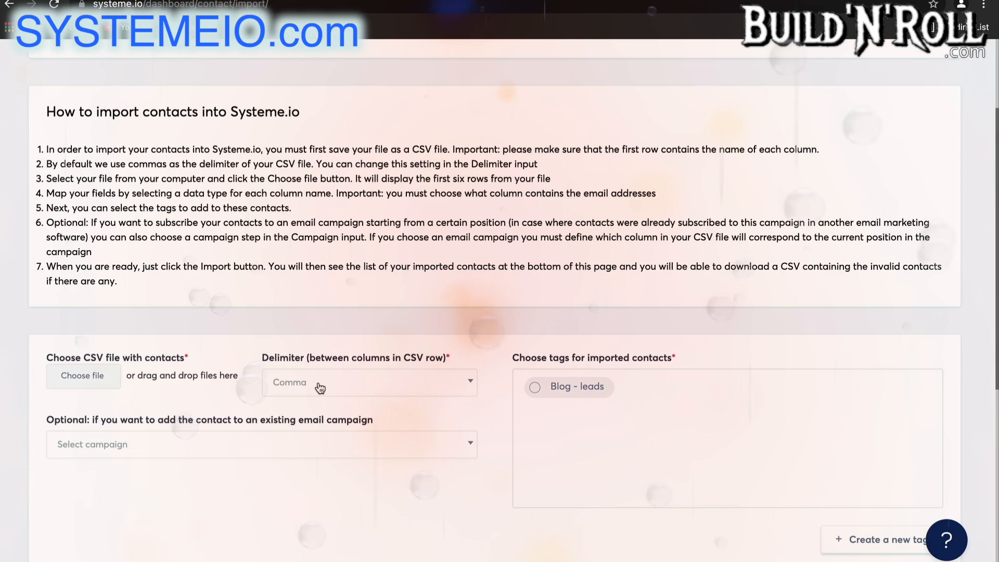
pyautogui.click(311, 446)
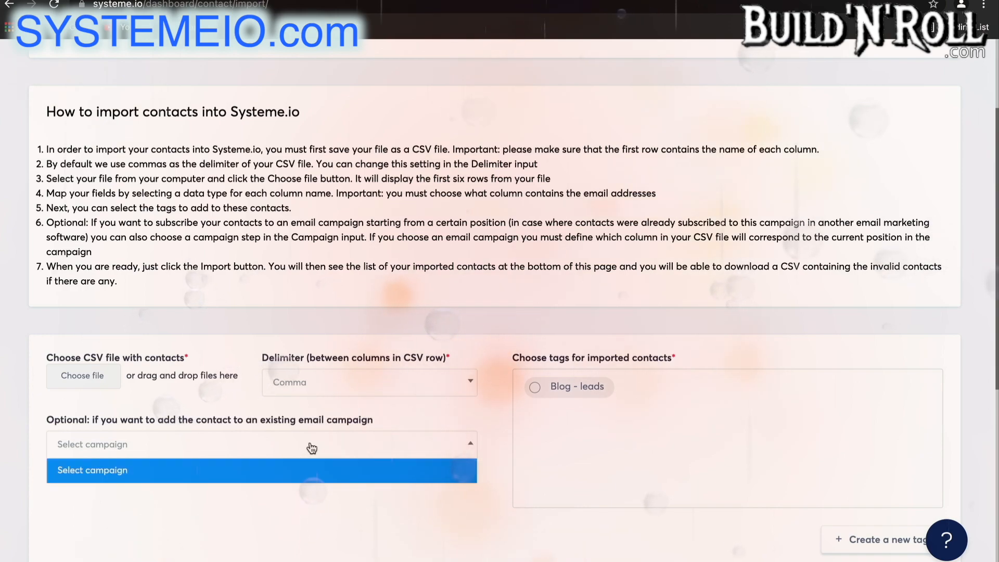
pyautogui.click(310, 471)
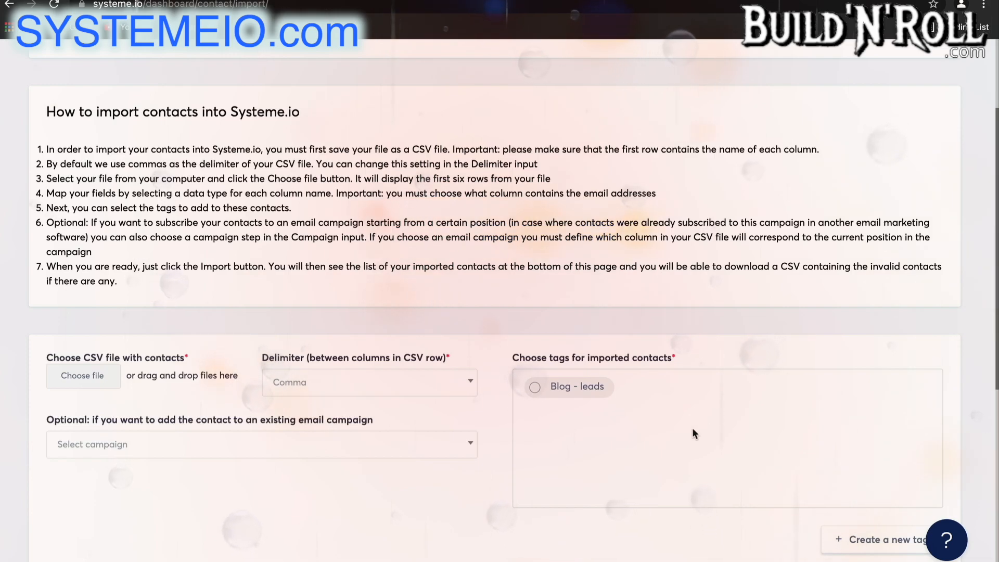
pyautogui.scroll(3, 677, 427)
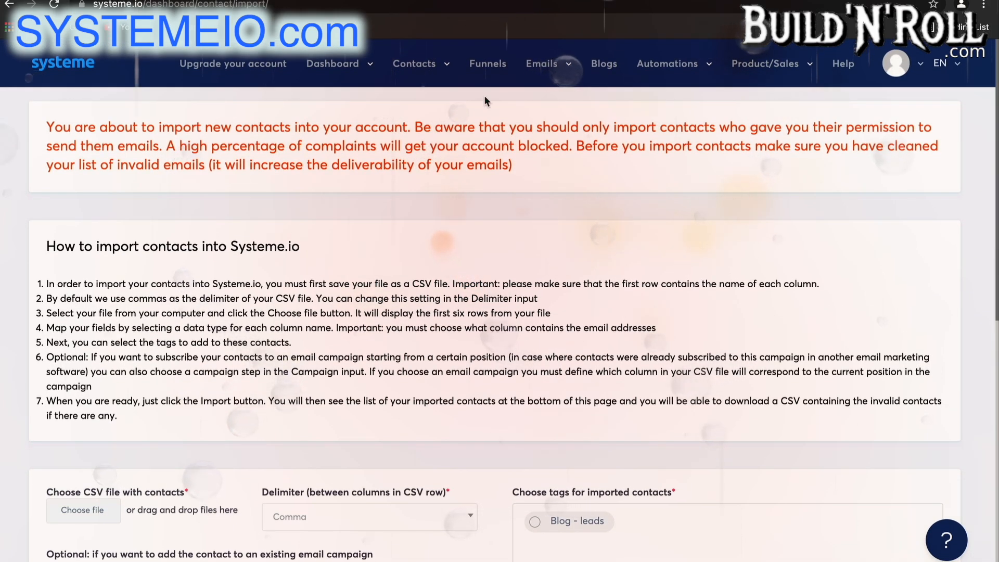
pyautogui.moveTo(414, 63)
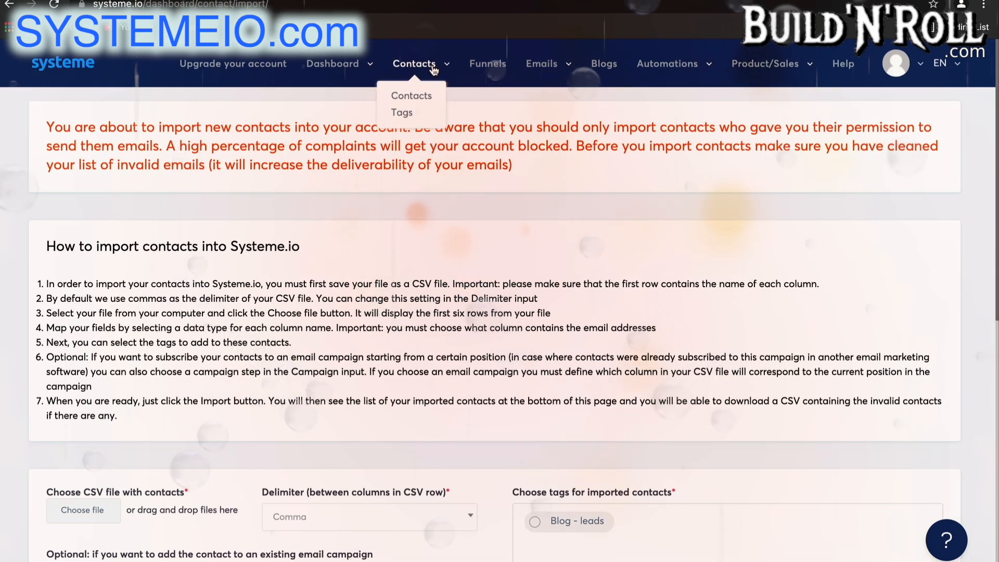
pyautogui.click(420, 97)
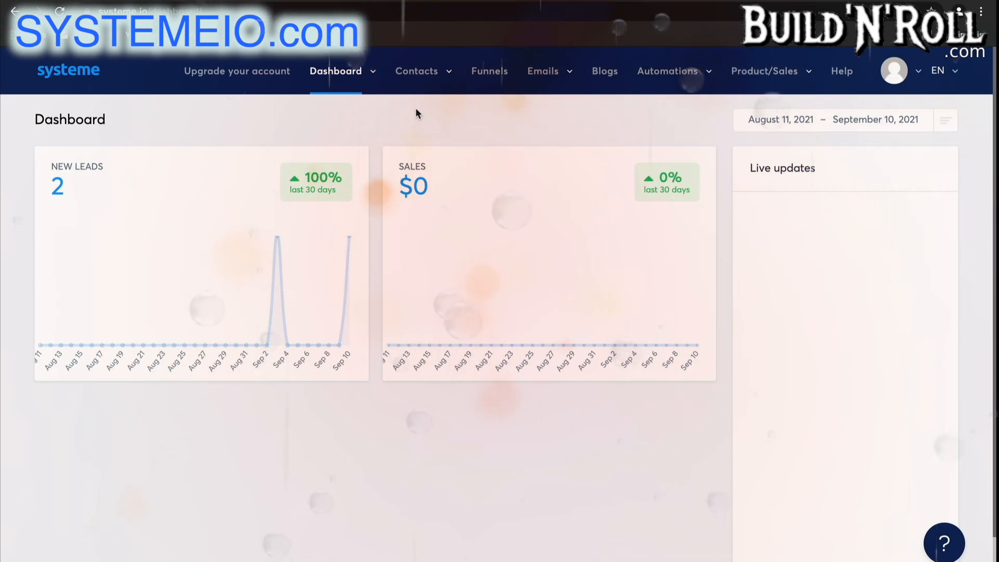
# Step: Open the funnels list and view the choices of its status filter
pyautogui.click(507, 76)
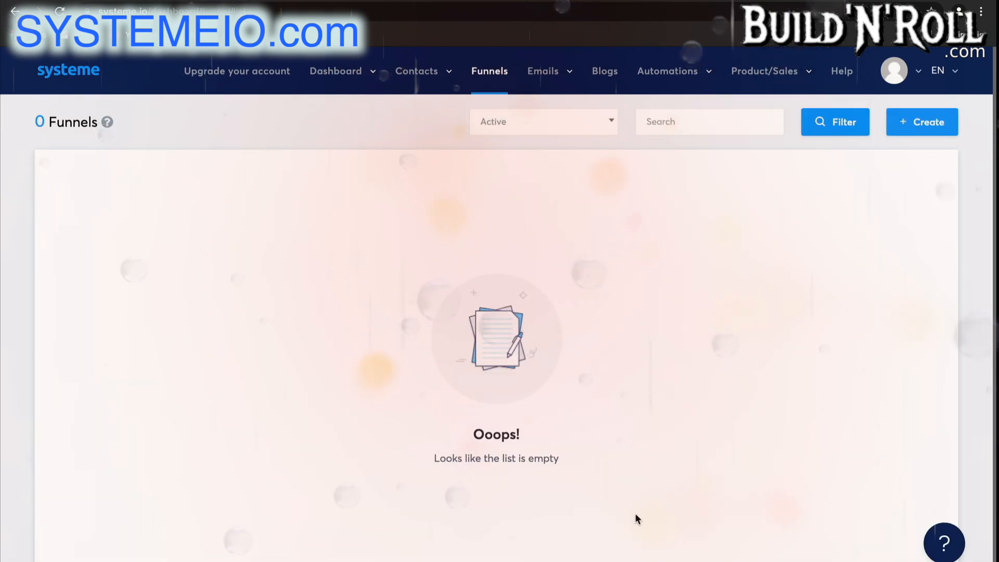
pyautogui.click(609, 127)
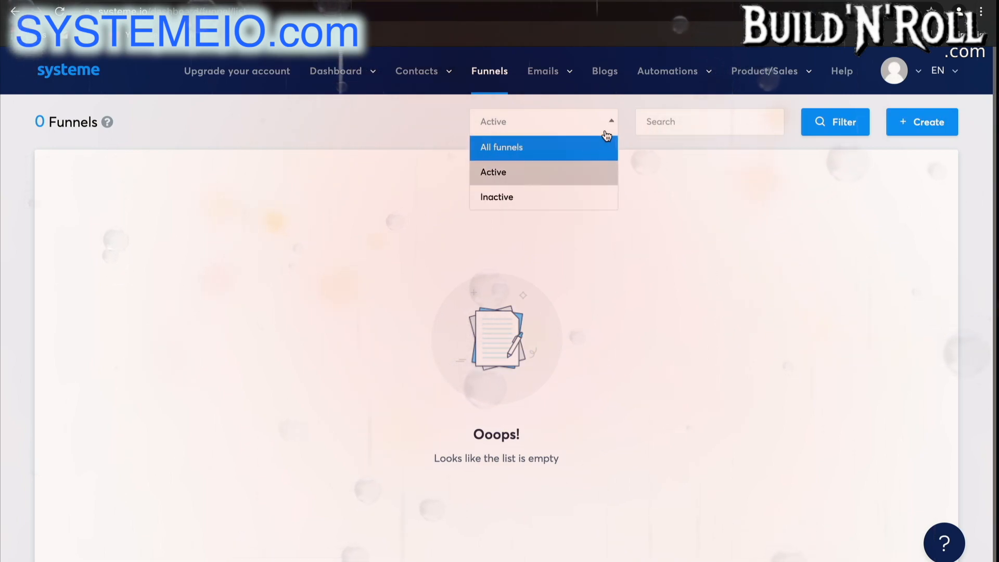
pyautogui.click(613, 128)
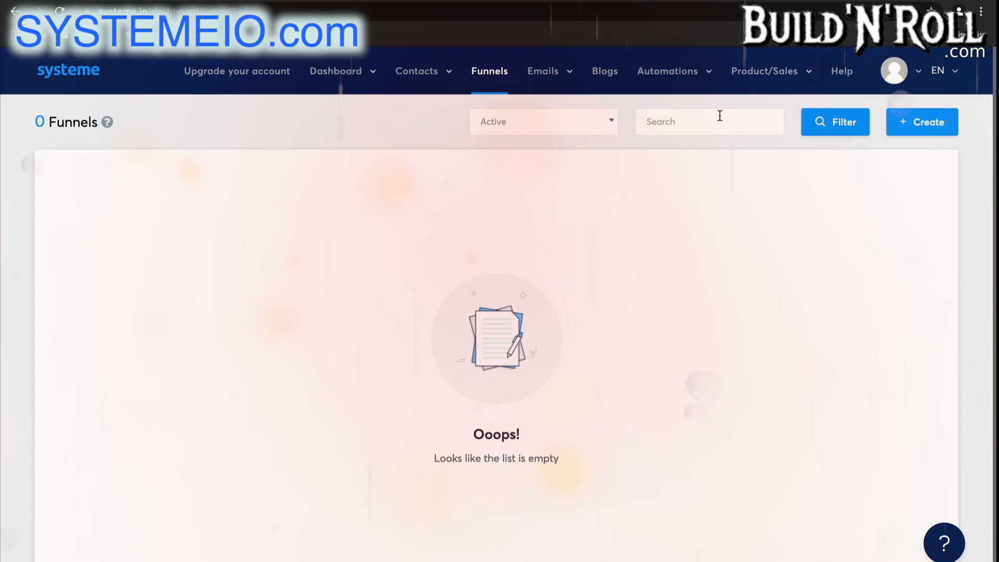
# Step: Start a new funnel named "Test Funnel" and choose the Custom funnel type
pyautogui.click(930, 128)
pyautogui.click(552, 228)
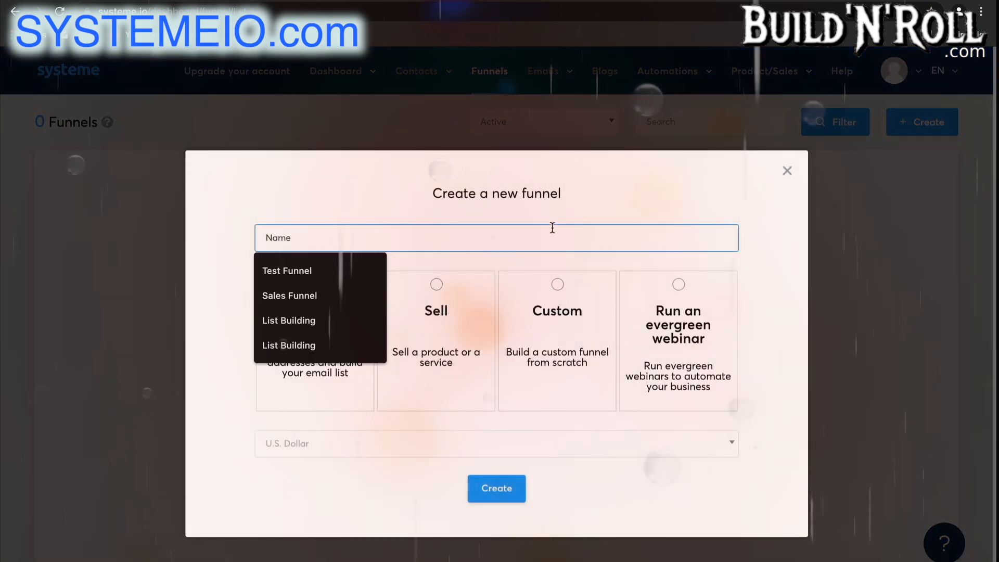
pyautogui.write('Test Funnel')
pyautogui.click(297, 274)
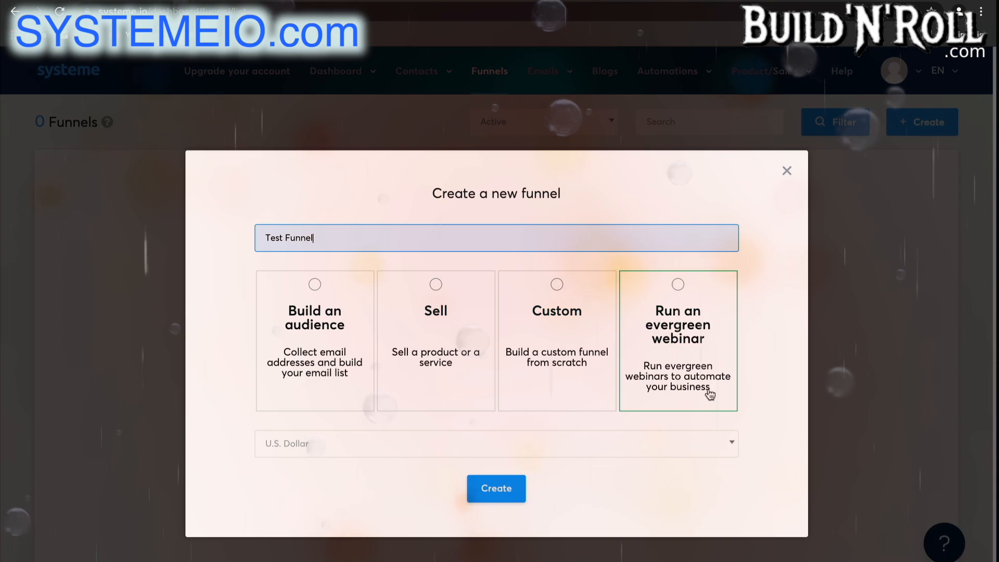
pyautogui.click(559, 368)
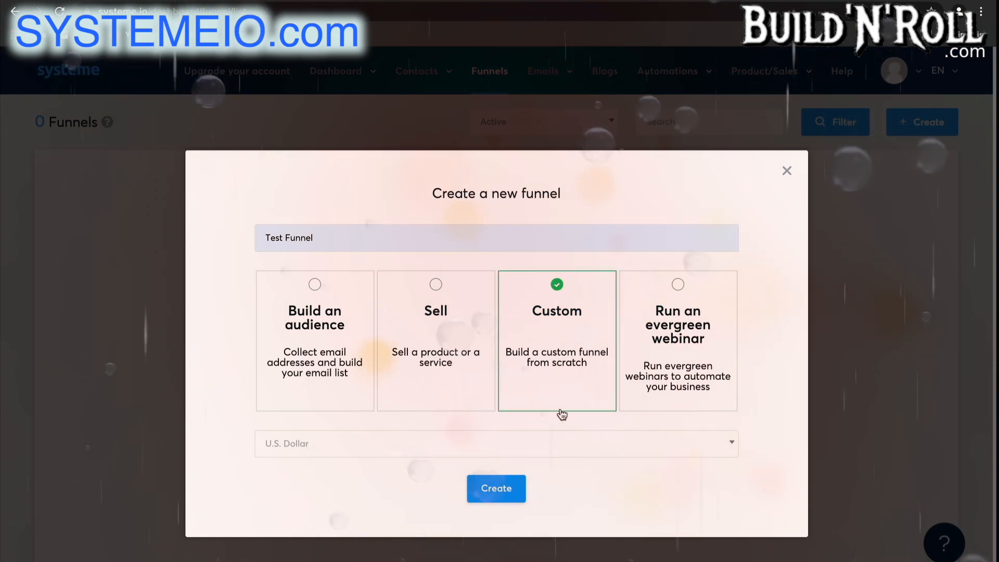
# Step: Review the currency choices, keep U.S. Dollar, and create the funnel
pyautogui.click(578, 448)
pyautogui.scroll(-12, 535, 382)
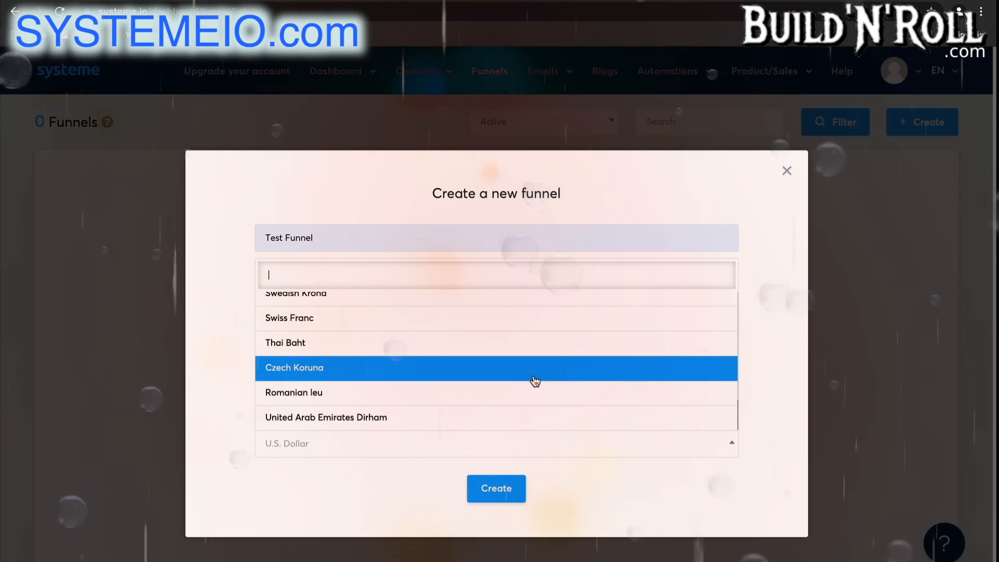
pyautogui.scroll(12, 535, 381)
pyautogui.click(497, 305)
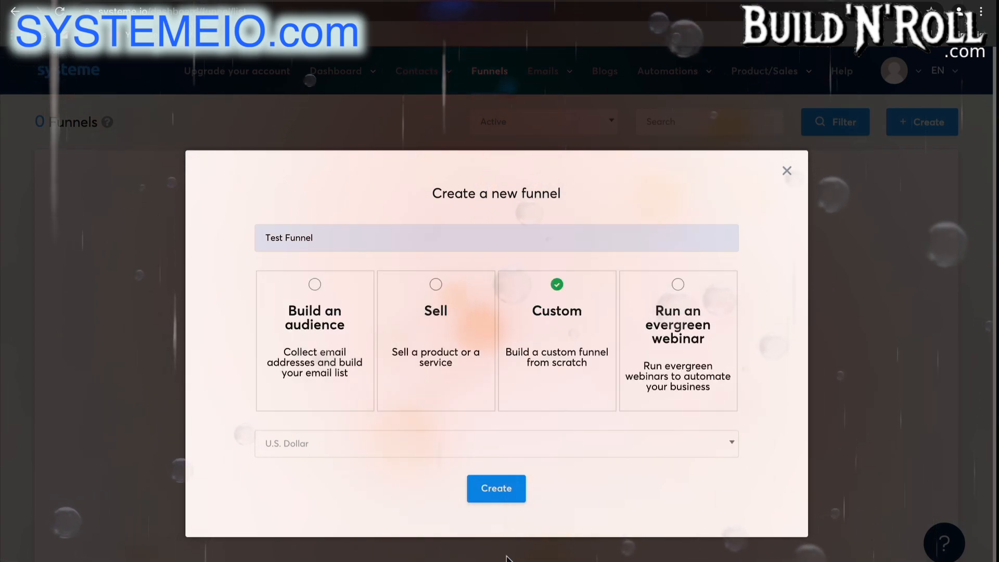
pyautogui.click(505, 494)
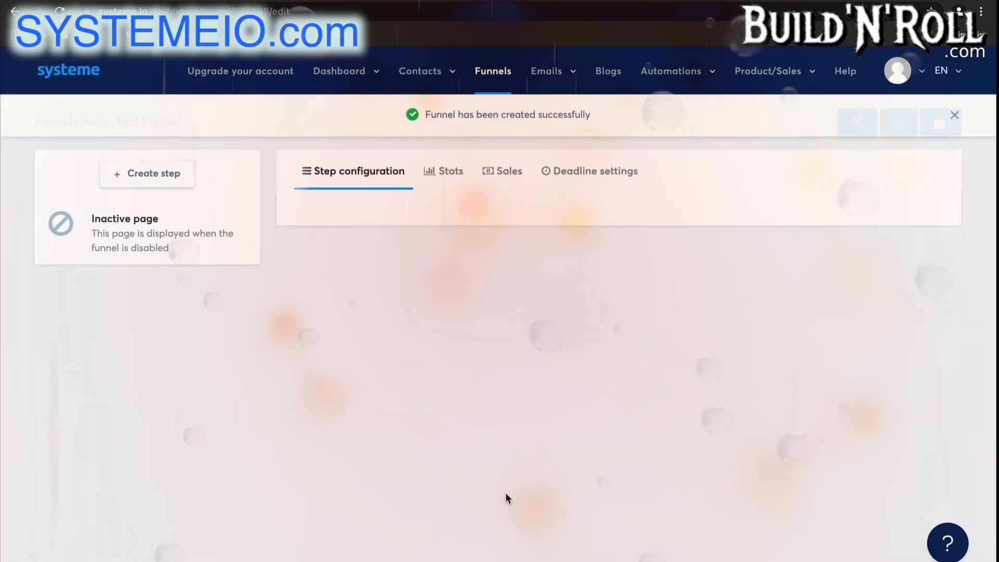
pyautogui.click(954, 115)
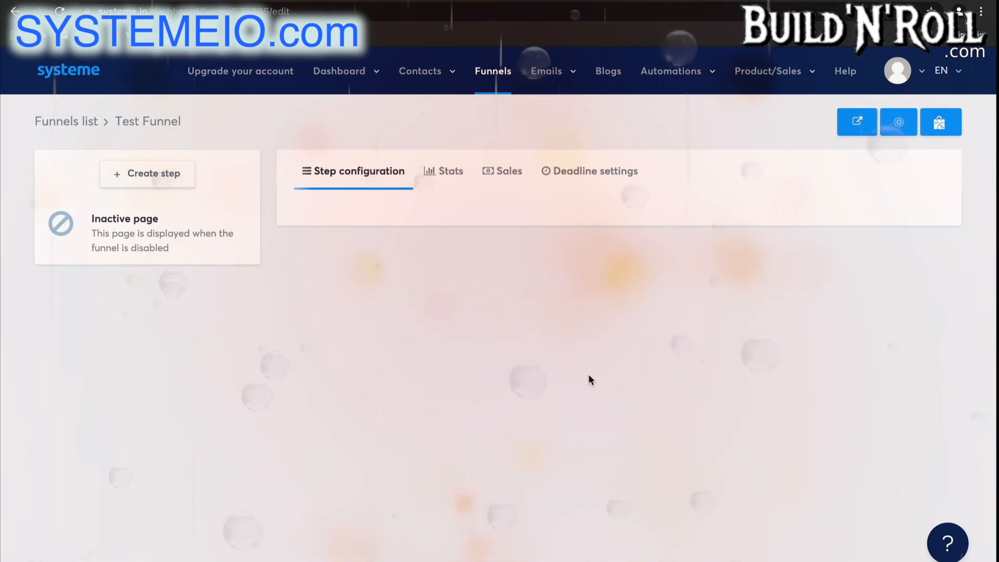
# Step: Add a funnel step named "Squeeze page" with the step type Squeeze page and save it
pyautogui.click(175, 177)
pyautogui.write('Squeeze page')
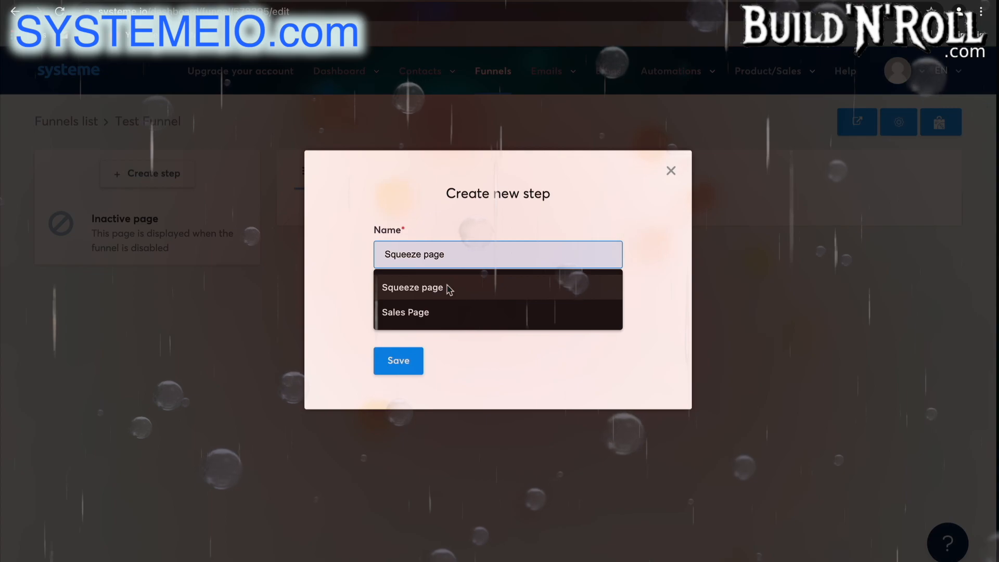
pyautogui.click(447, 287)
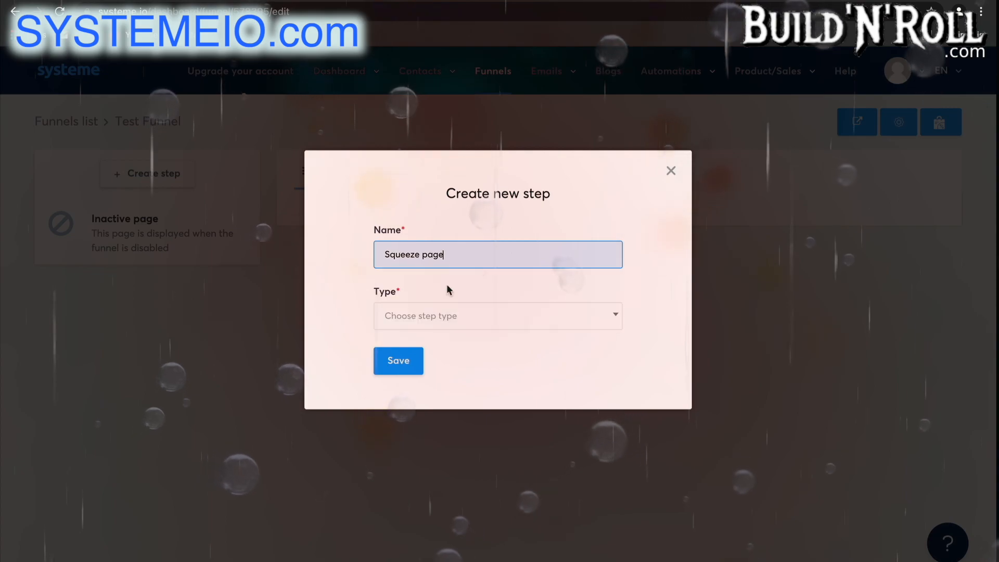
pyautogui.click(463, 322)
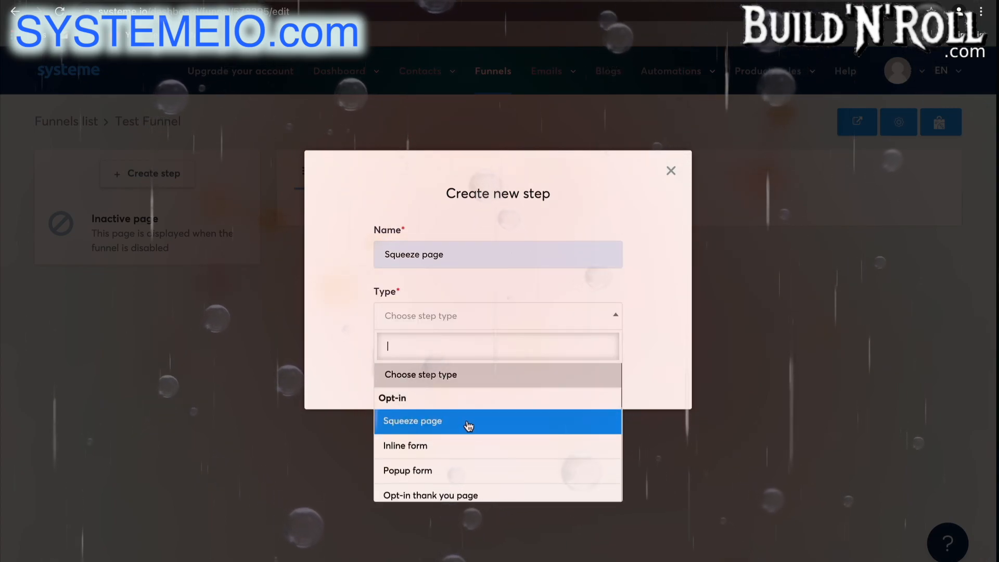
pyautogui.click(467, 422)
pyautogui.click(400, 366)
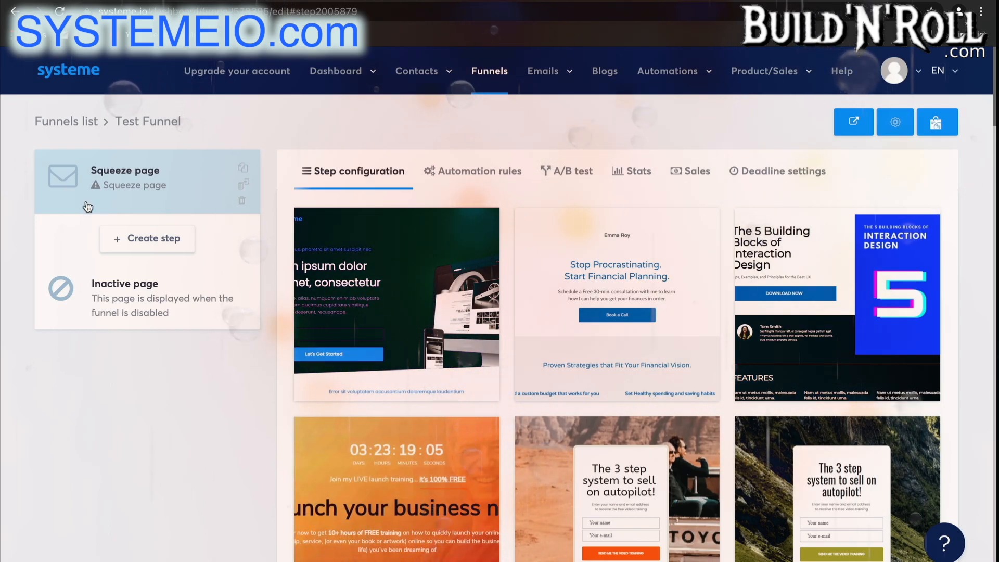
# Step: Browse the squeeze page templates and select the one promoting the 8 week online program
pyautogui.scroll(-15, 760, 430)
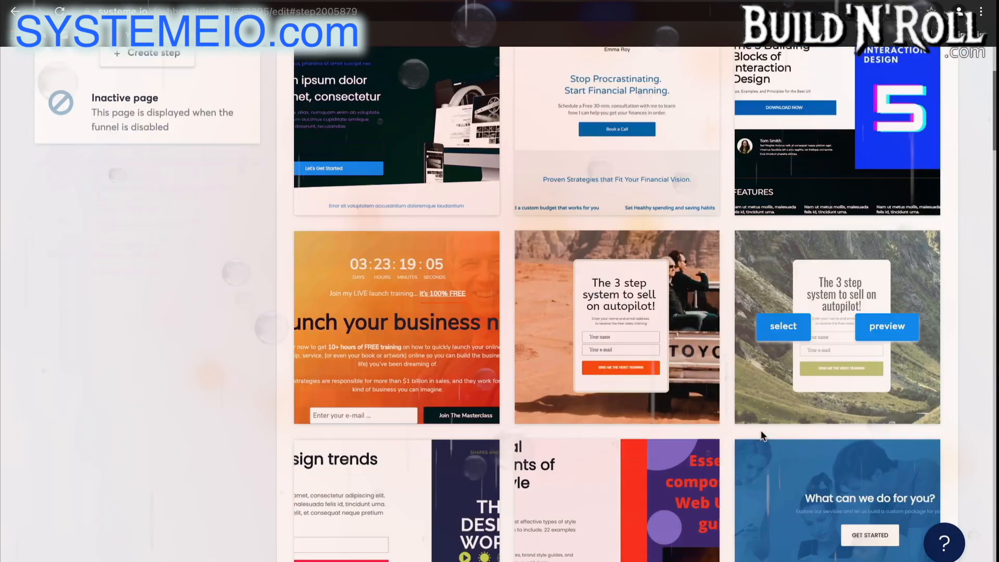
pyautogui.scroll(-20, 762, 436)
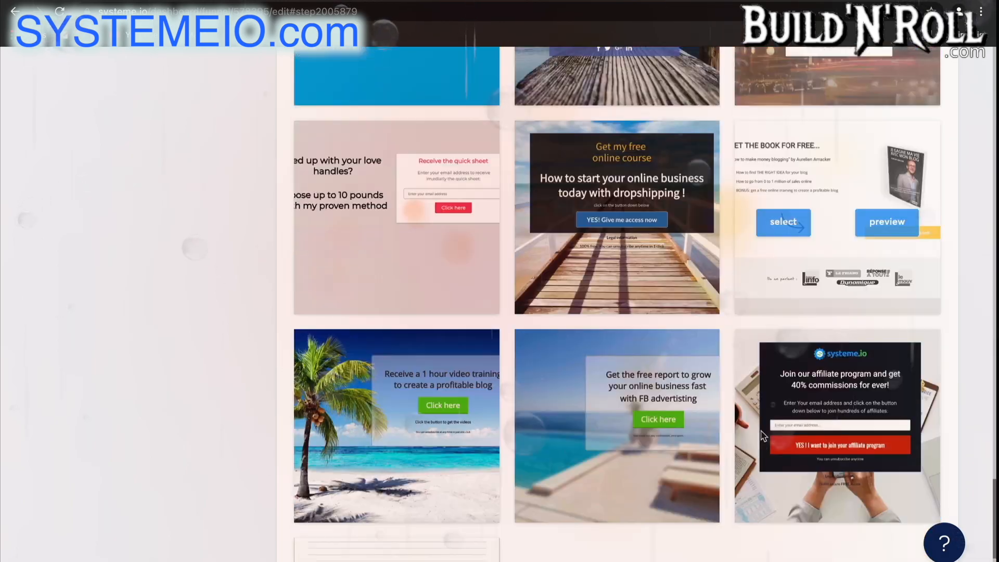
pyautogui.scroll(-3, 763, 435)
pyautogui.moveTo(382, 438)
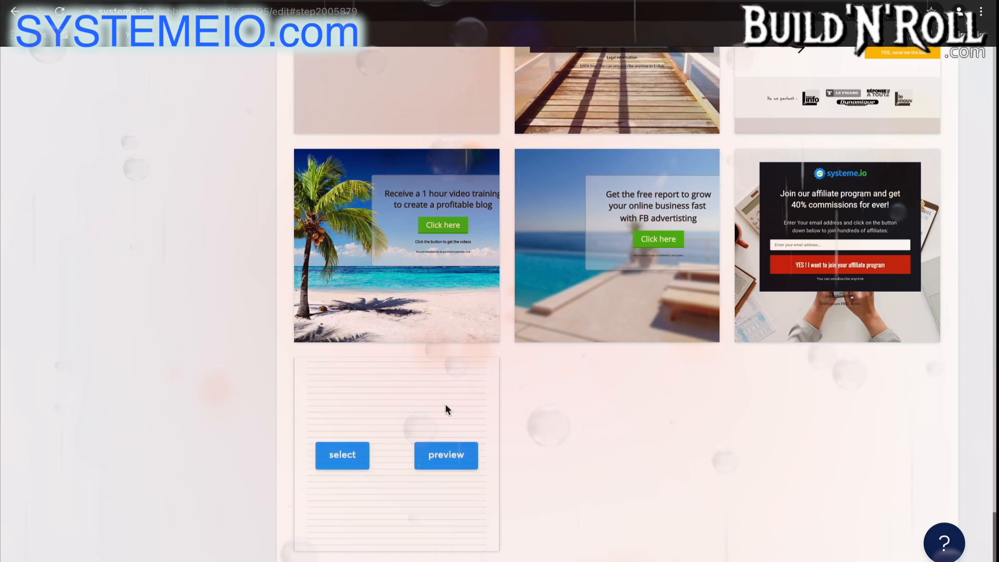
pyautogui.scroll(5, 704, 458)
pyautogui.scroll(6, 704, 457)
pyautogui.moveTo(791, 254)
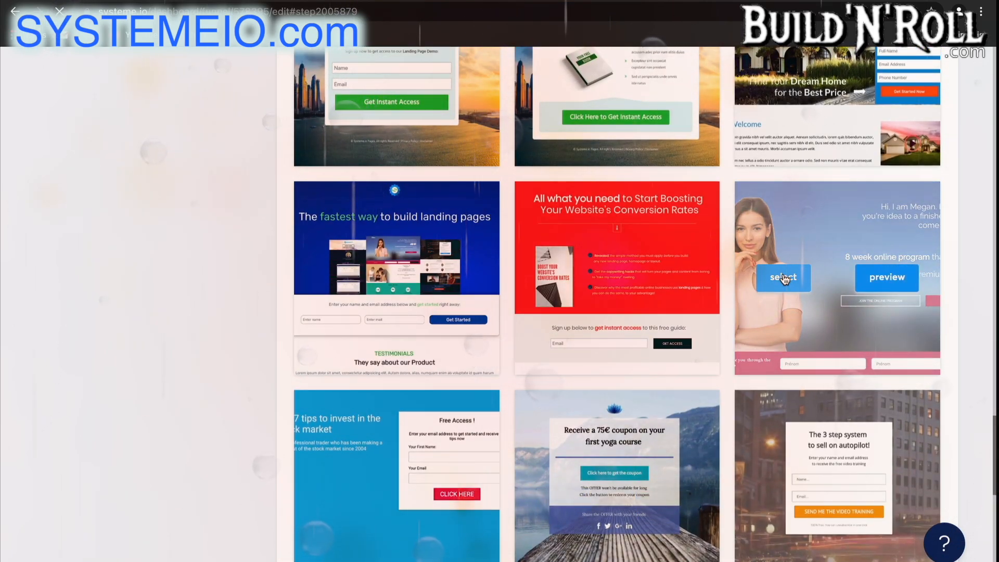
pyautogui.click(783, 278)
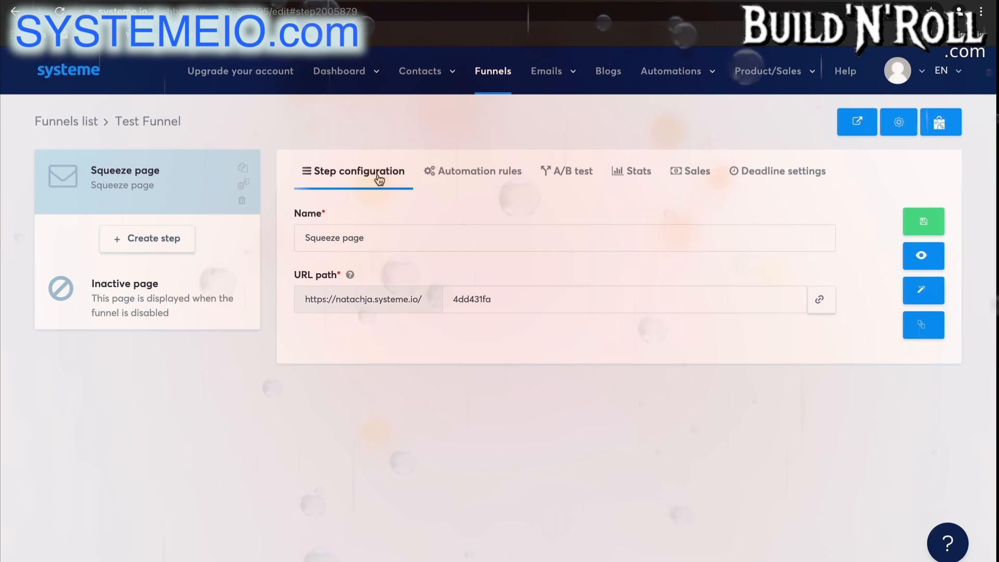
# Step: Copy the squeeze page's URL from its step configuration
pyautogui.click(446, 238)
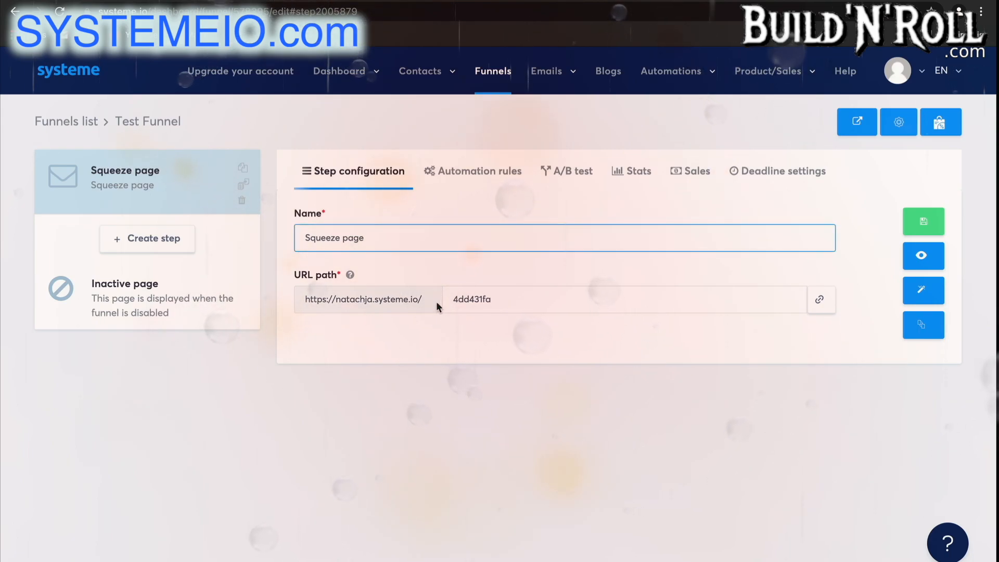
pyautogui.click(820, 304)
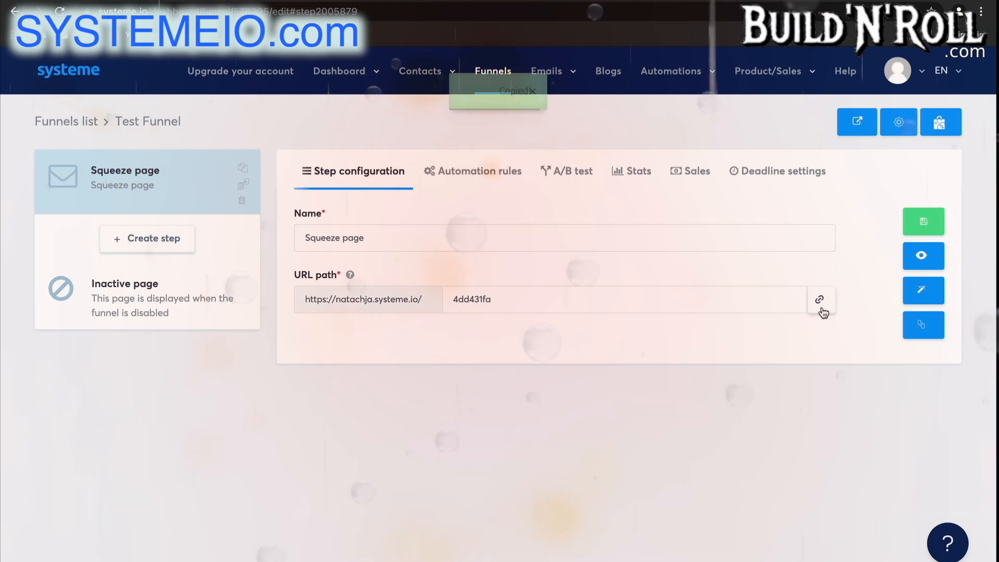
# Step: Examine the squeeze page's automation rules, A/B test, stats, sales and deadline settings
pyautogui.click(498, 186)
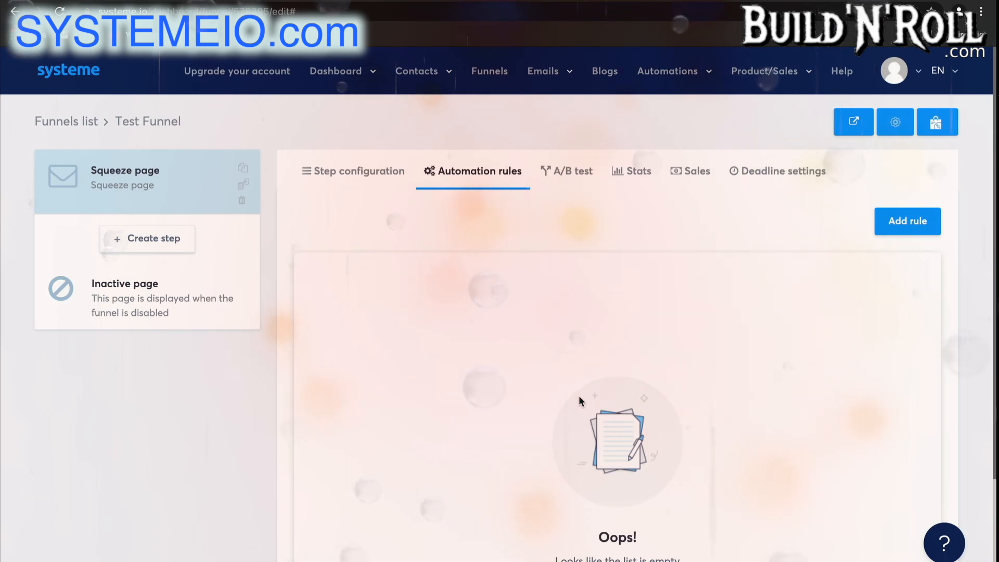
pyautogui.click(577, 171)
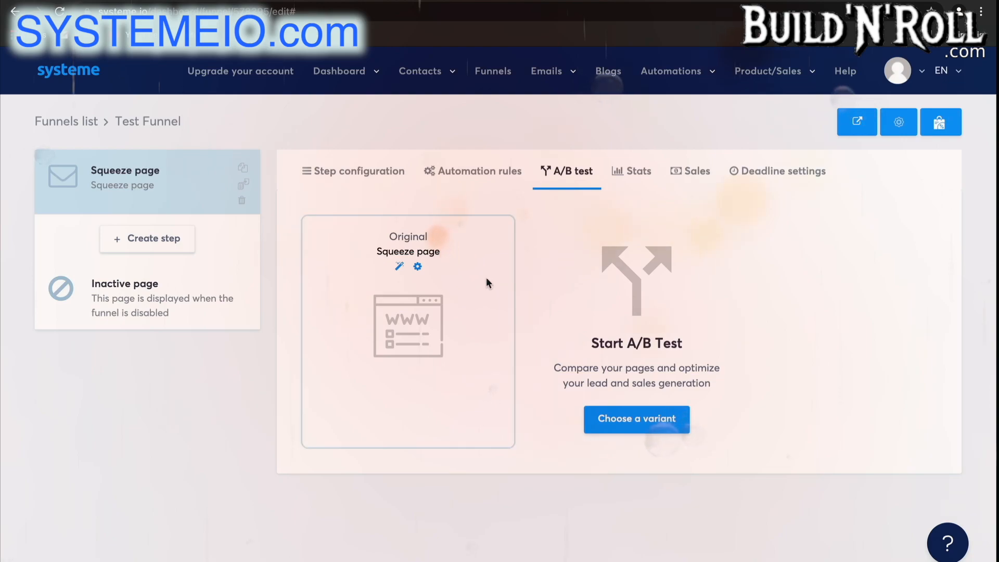
pyautogui.click(638, 174)
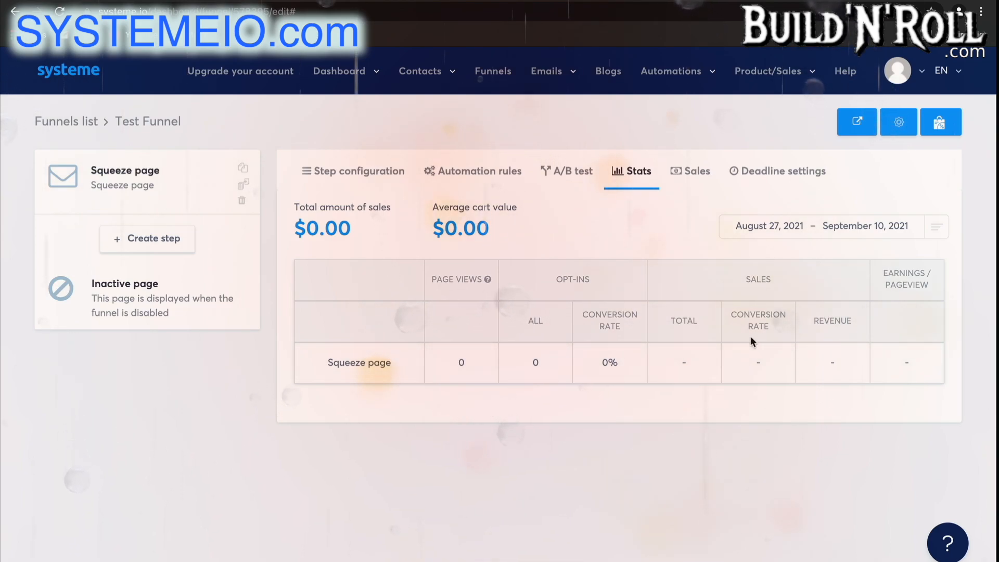
pyautogui.click(696, 172)
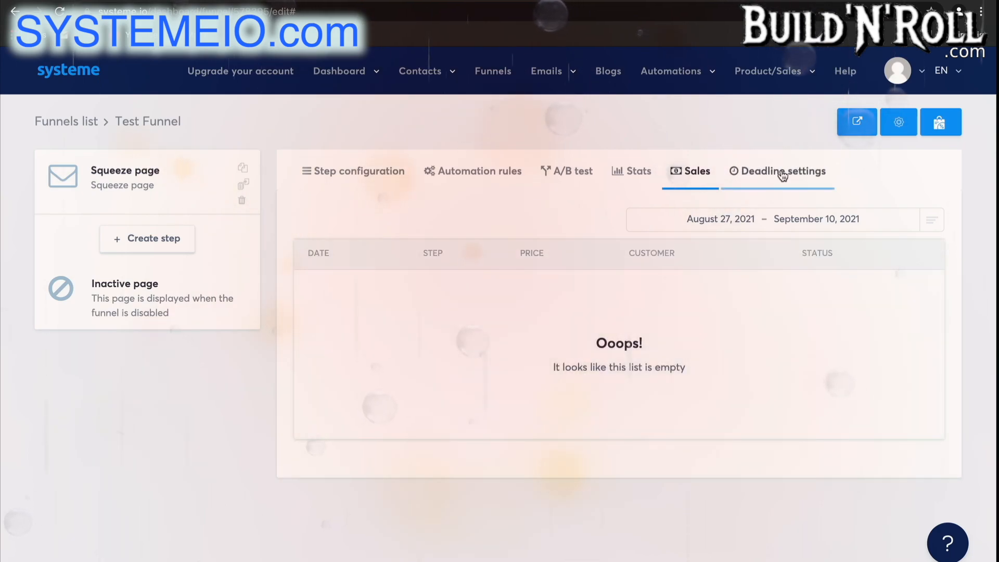
pyautogui.click(782, 172)
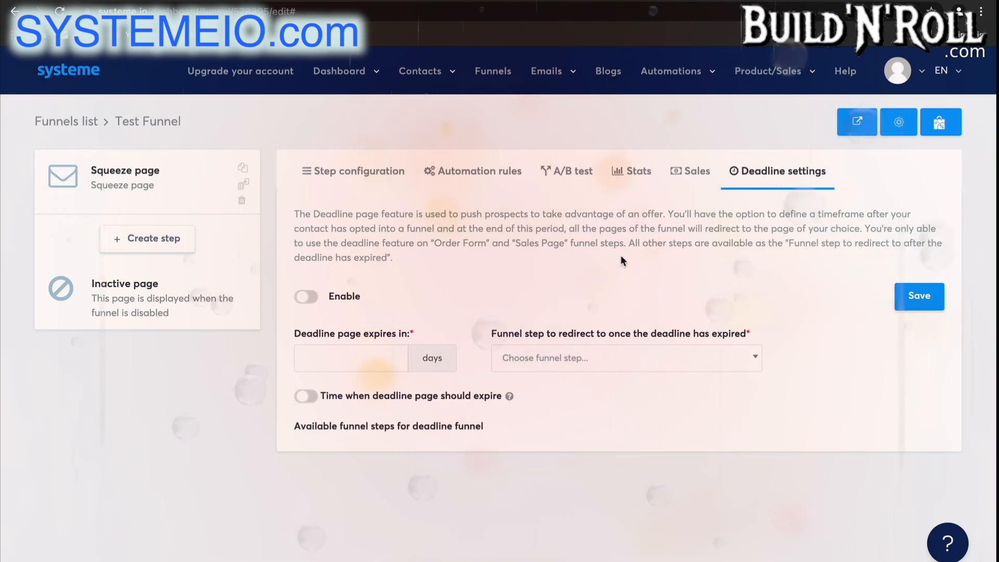
# Step: Add a funnel step named "Thank you page" with the type Opt-in thank you page and save it
pyautogui.click(177, 240)
pyautogui.click(435, 268)
pyautogui.write('t')
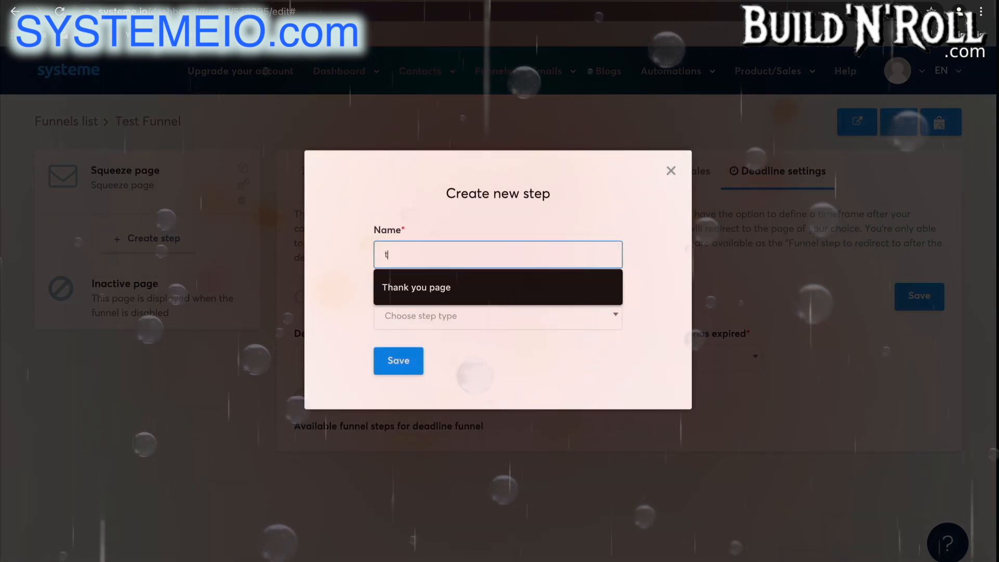
pyautogui.click(463, 288)
pyautogui.click(473, 317)
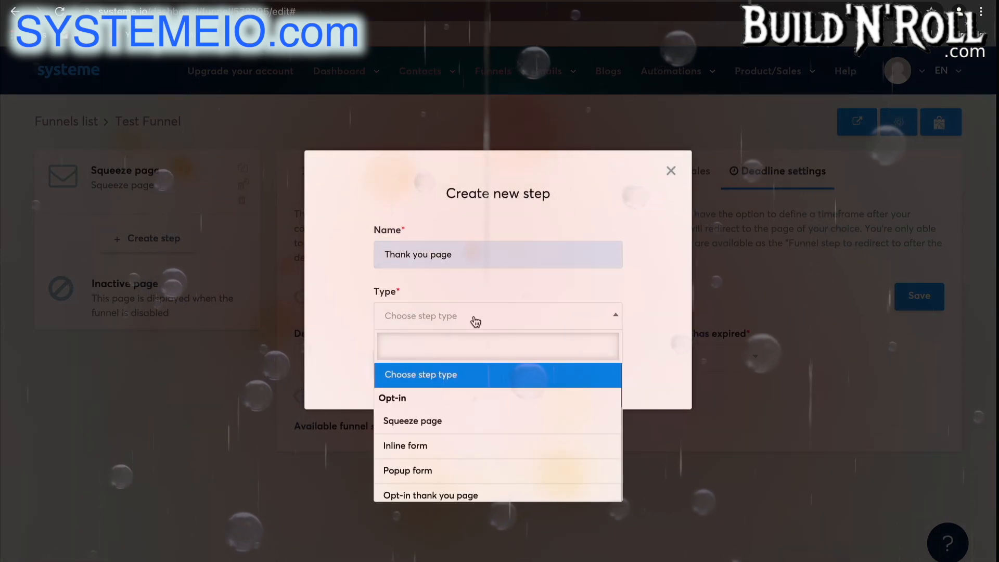
pyautogui.scroll(-1, 453, 469)
pyautogui.click(457, 464)
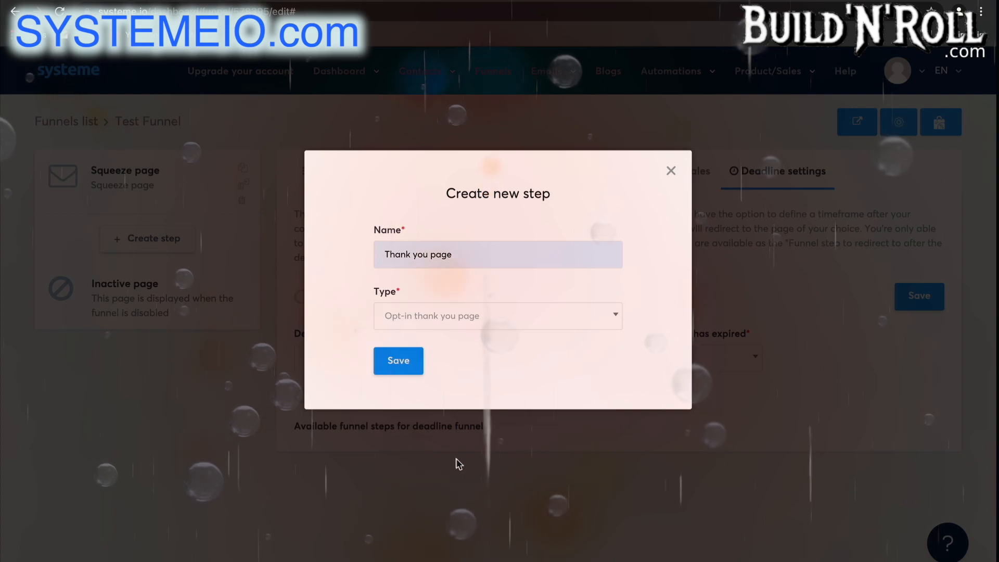
pyautogui.click(406, 367)
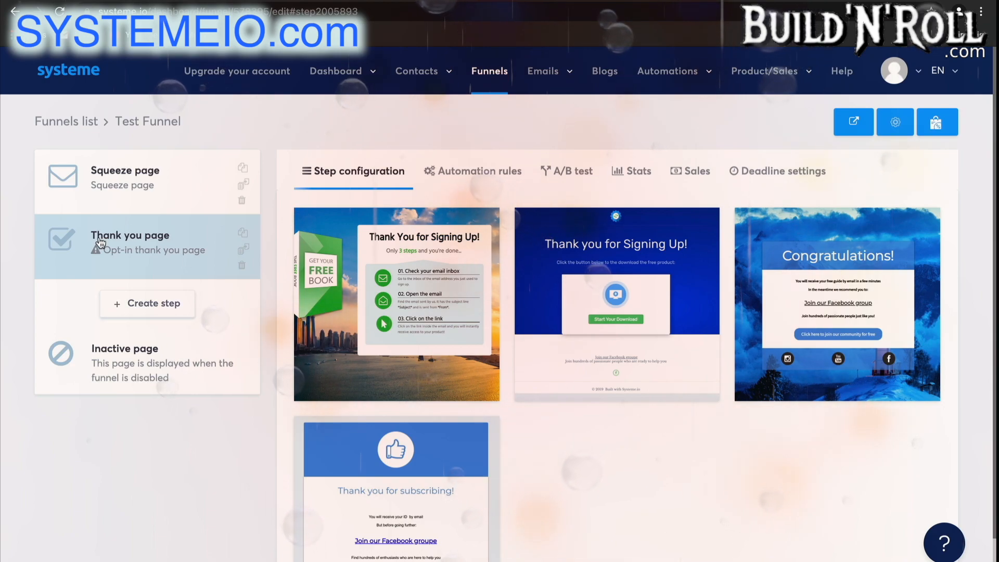
# Step: Select the "Thank you for subscribing!" template for the thank you page
pyautogui.moveTo(356, 477)
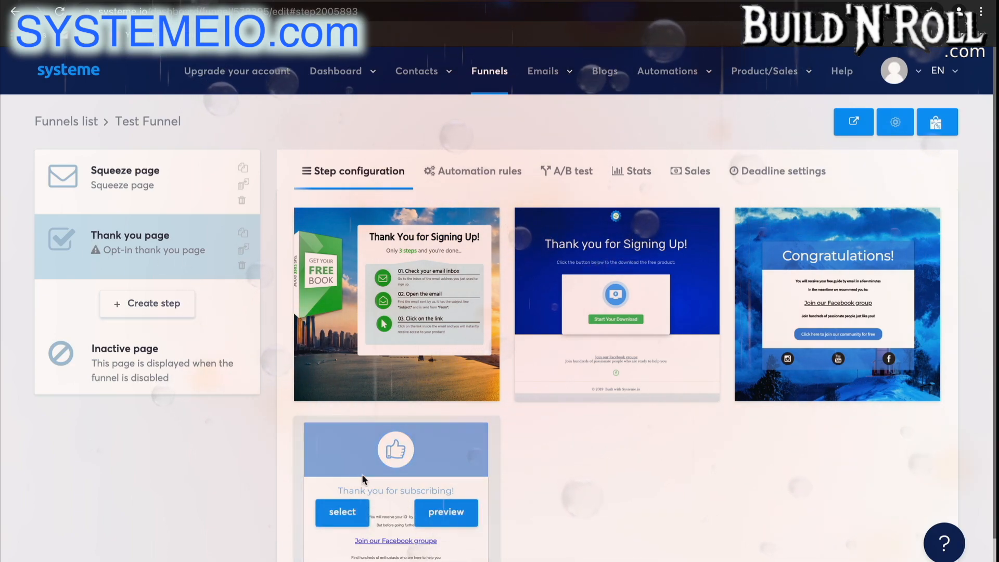
pyautogui.scroll(-1, 566, 491)
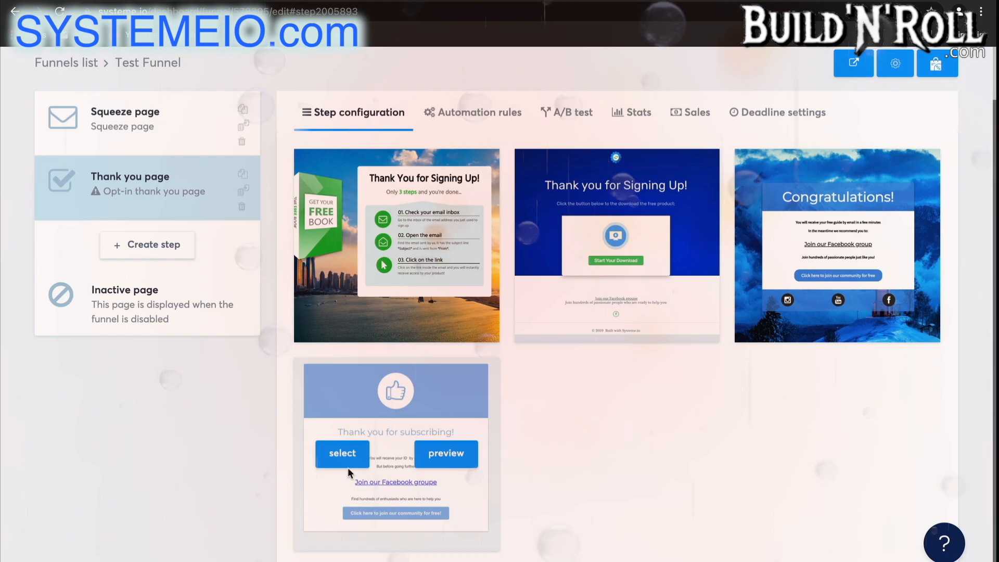
pyautogui.click(346, 462)
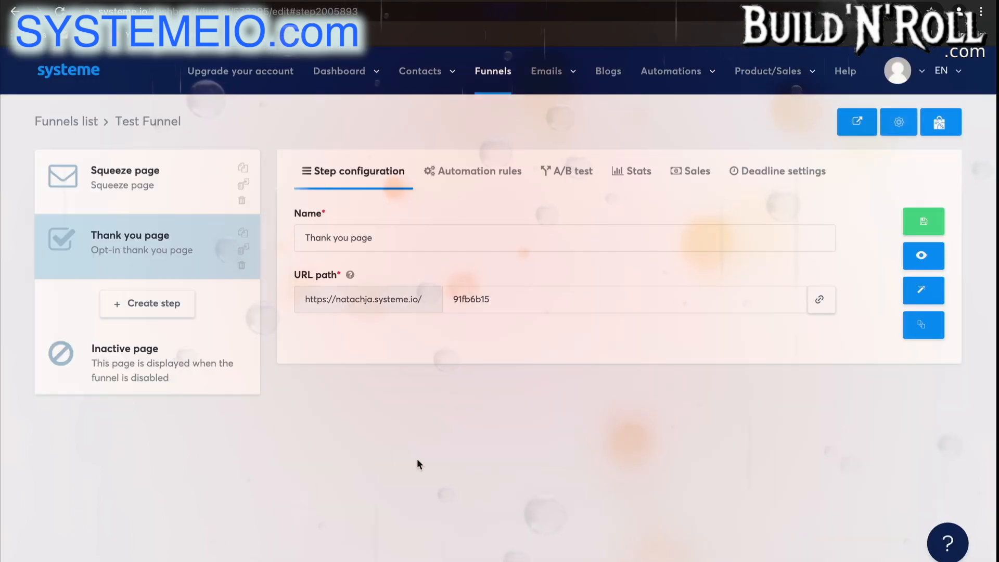
pyautogui.moveTo(200, 229); pyautogui.dragTo(197, 253)
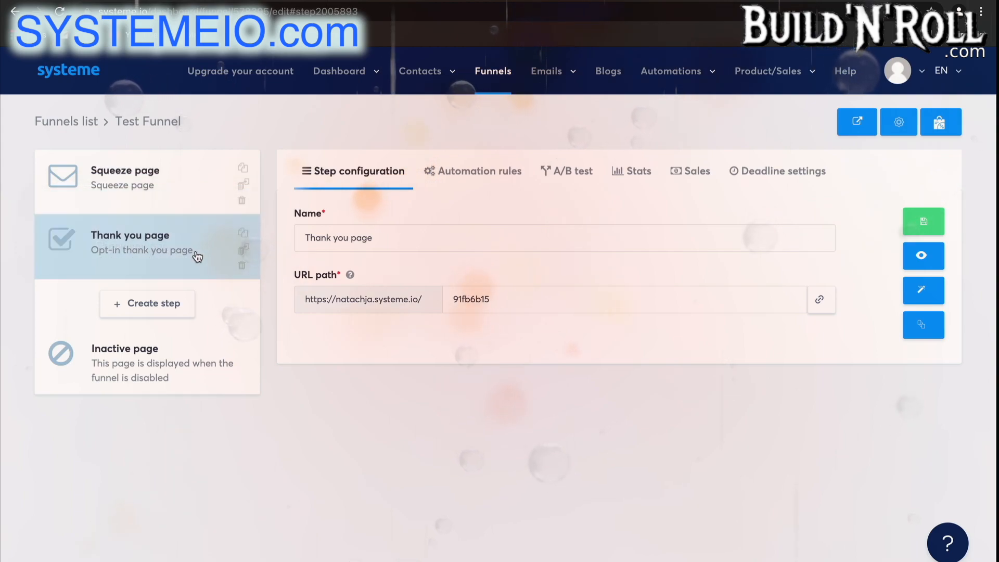
# Step: Open the funnel's inactive page in the page editor, save it and exit back to the funnel
pyautogui.click(225, 385)
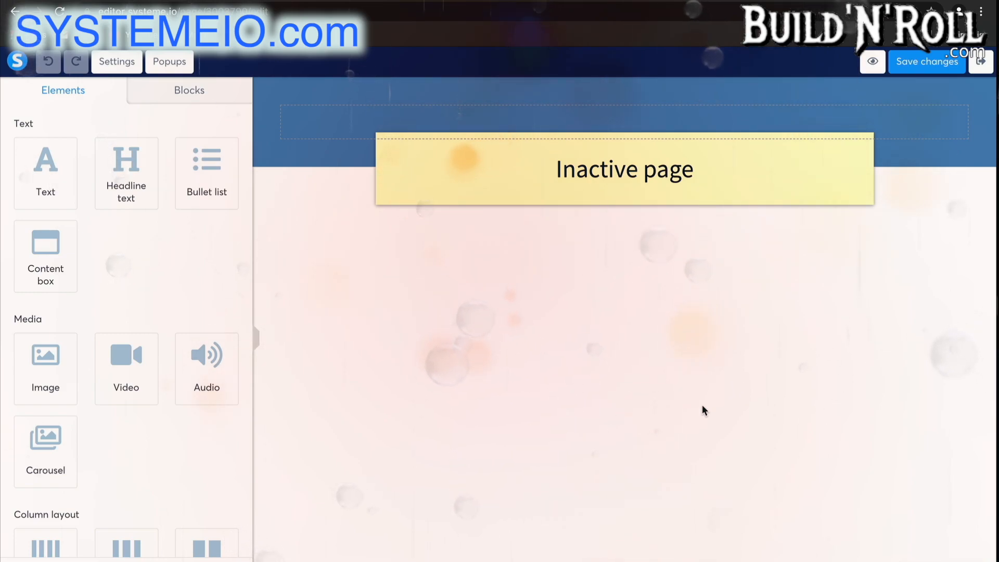
pyautogui.click(918, 62)
pyautogui.click(981, 61)
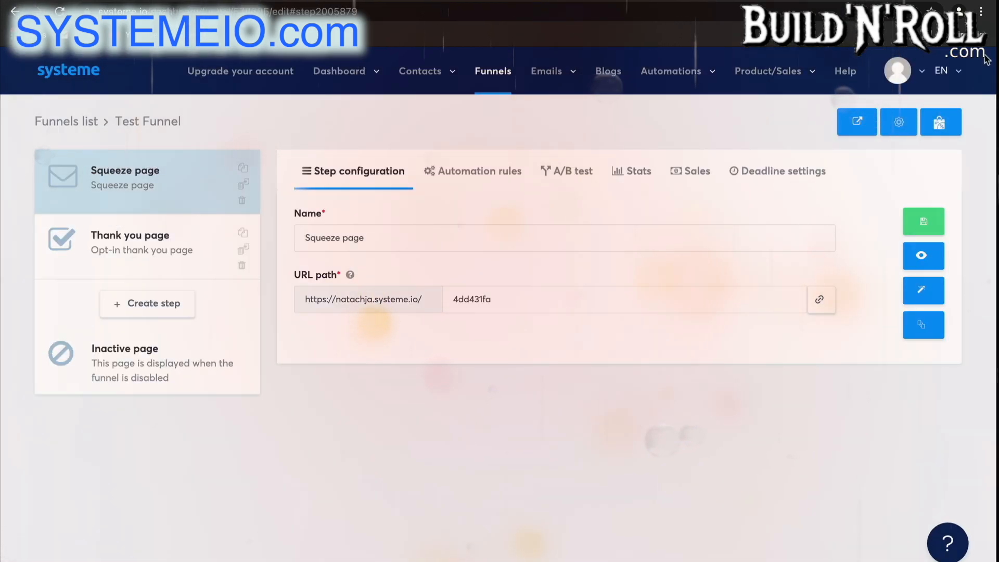
# Step: Open the funnel's settings and examine its name, domain, currency and allowed payment methods
pyautogui.click(905, 127)
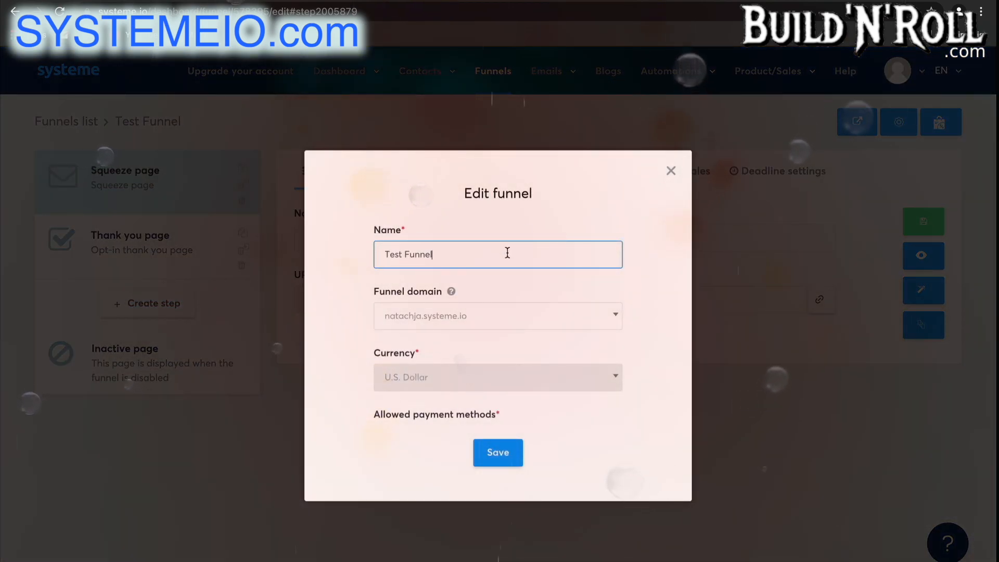
pyautogui.click(527, 316)
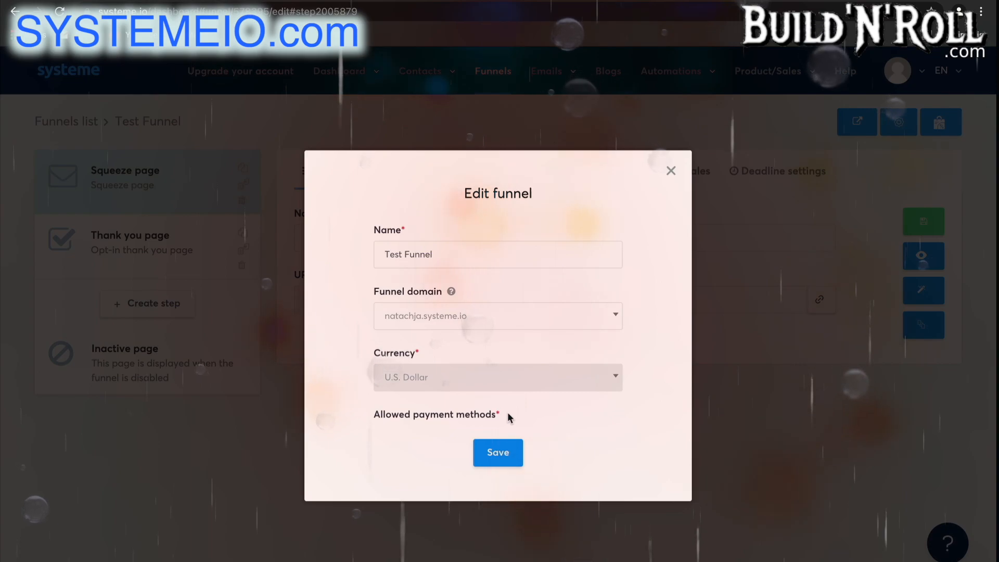
# Step: Save the Test Funnel's settings and return to the dashboard
pyautogui.click(508, 454)
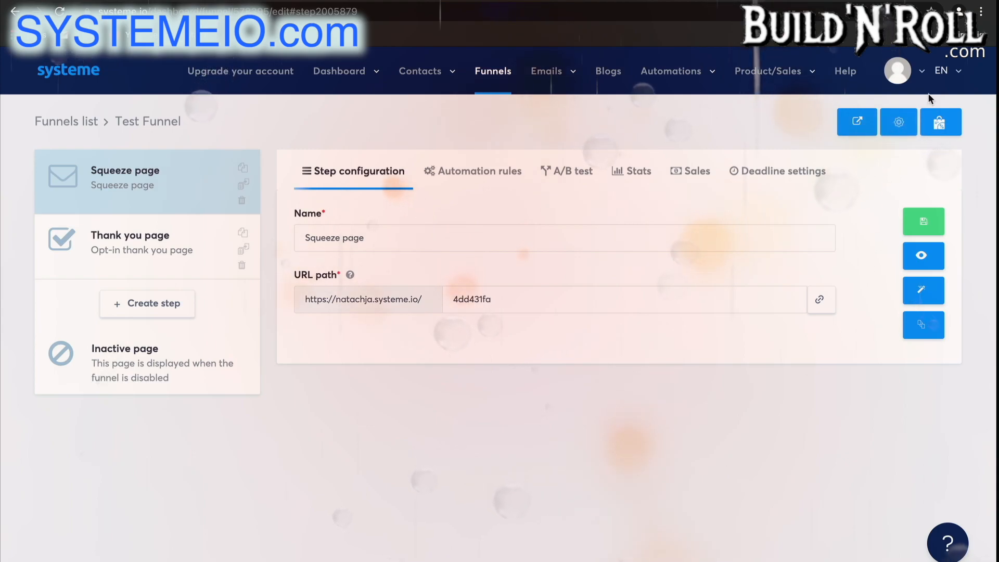
pyautogui.click(897, 73)
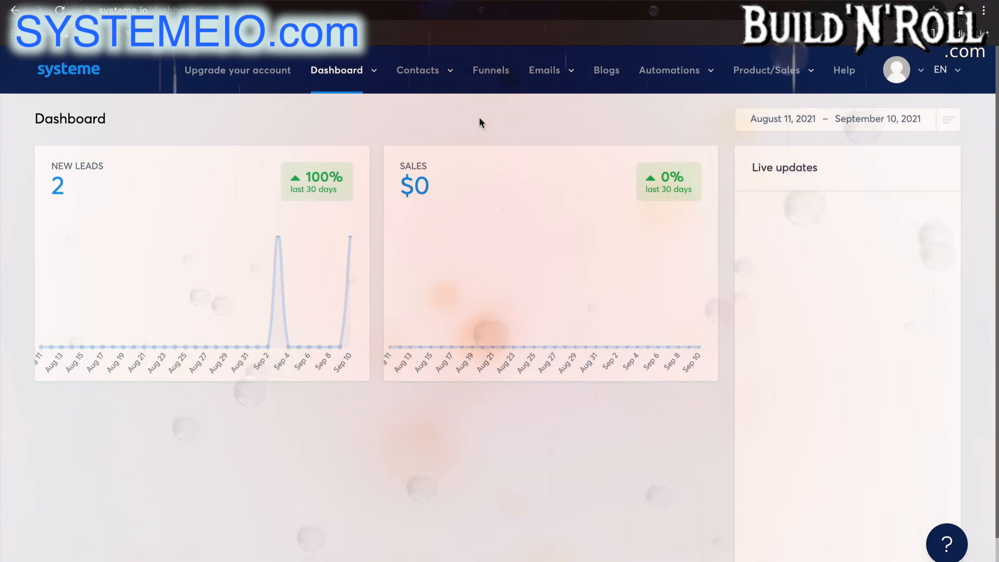
# Step: Create a new funnel named "List Building" with the goal Build an audience and U.S. Dollar as its currency
pyautogui.click(497, 73)
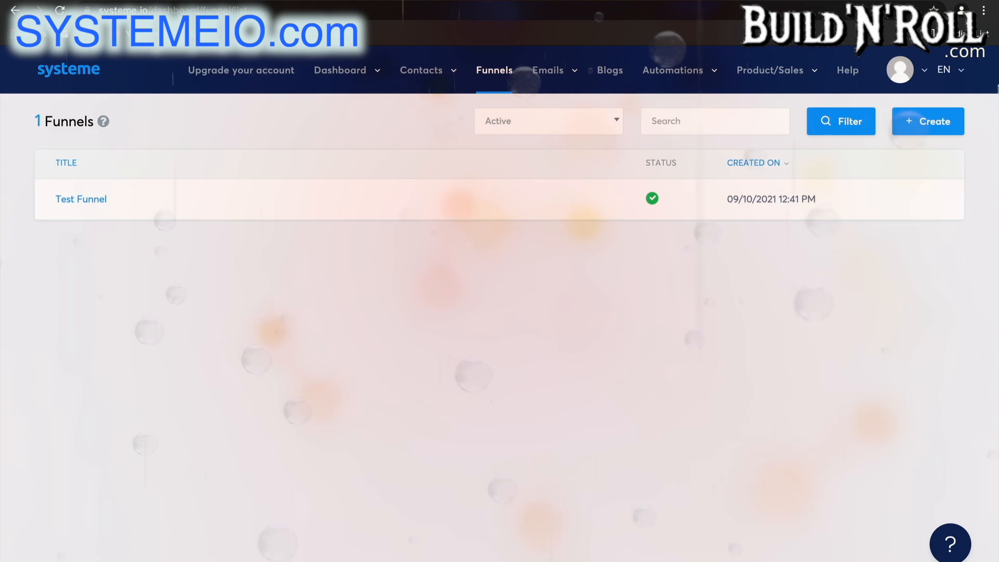
pyautogui.click(930, 125)
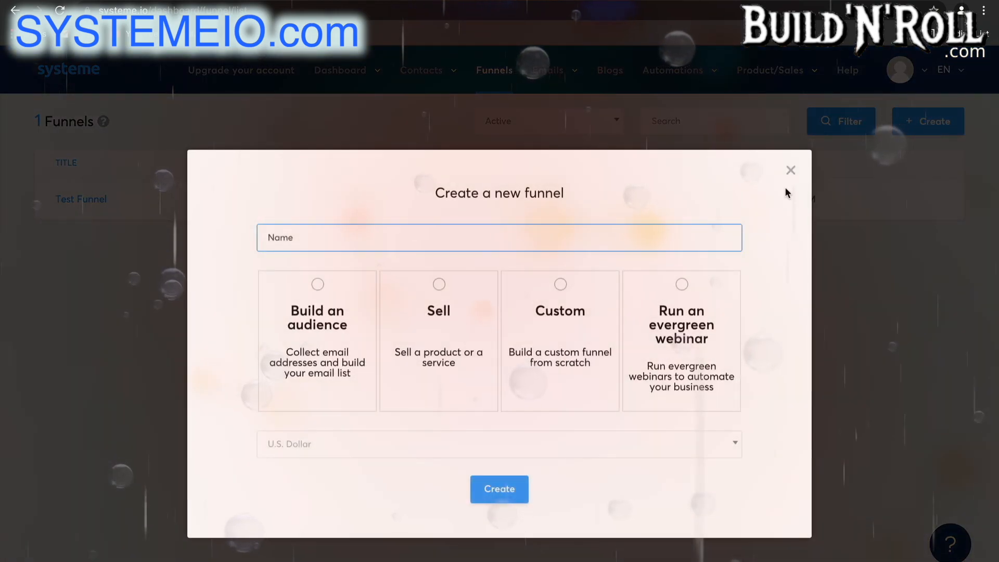
pyautogui.click(555, 244)
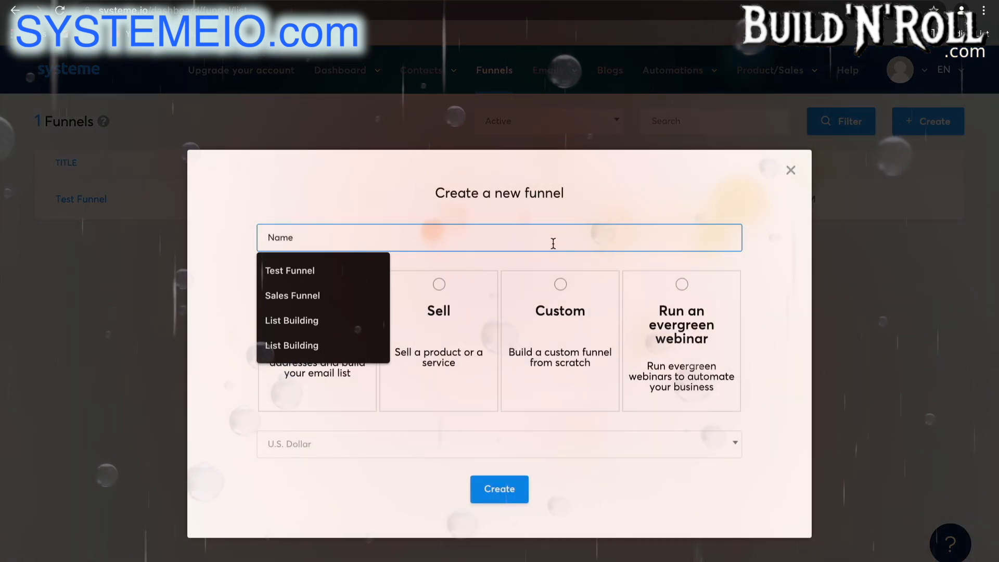
pyautogui.write('List Building')
pyautogui.click(333, 273)
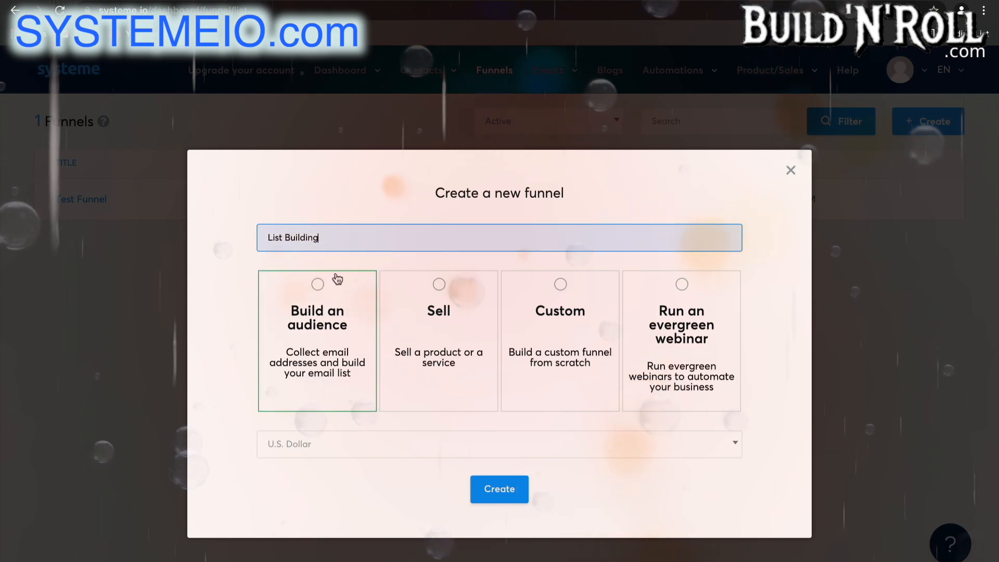
pyautogui.click(334, 339)
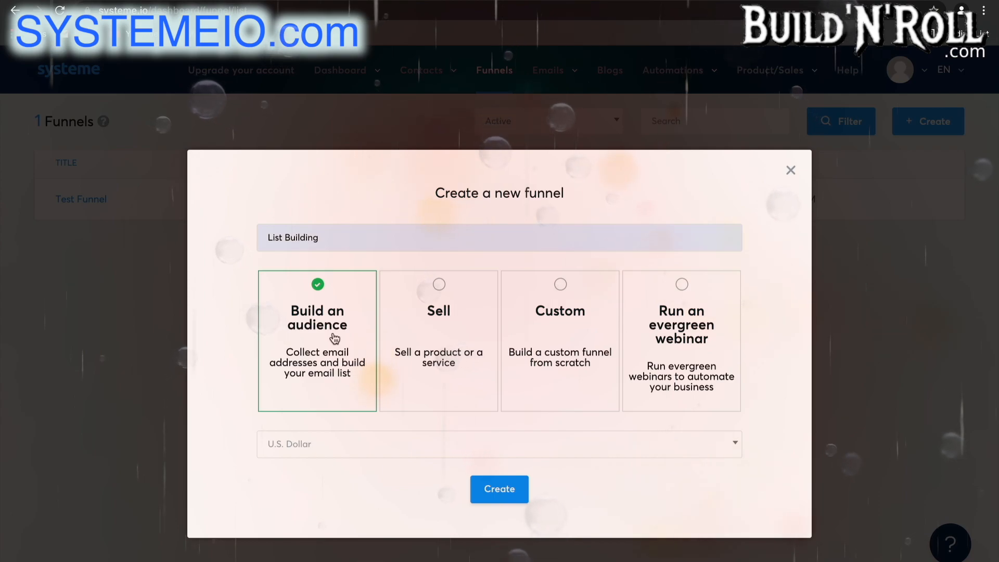
pyautogui.click(390, 437)
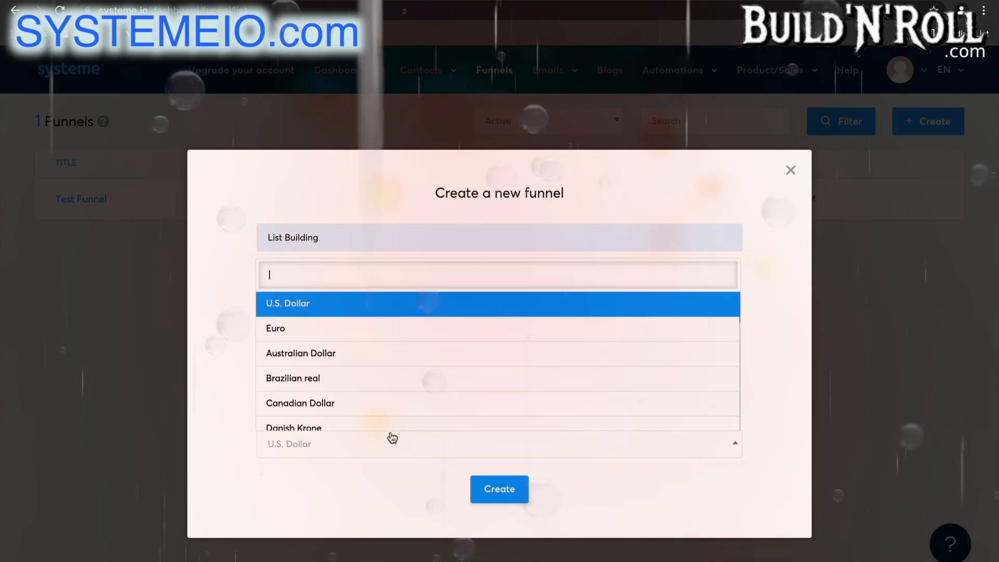
pyautogui.click(383, 312)
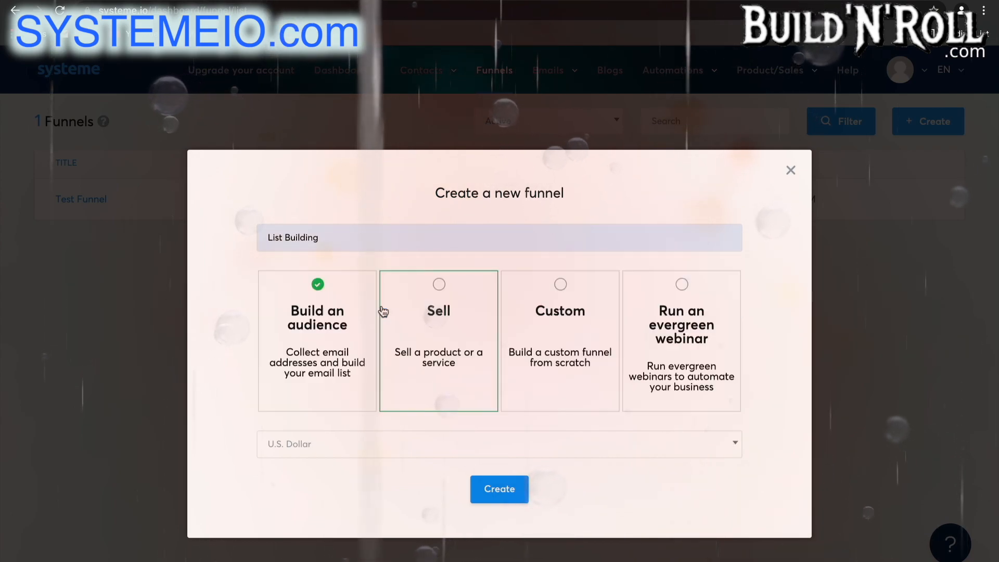
pyautogui.click(507, 498)
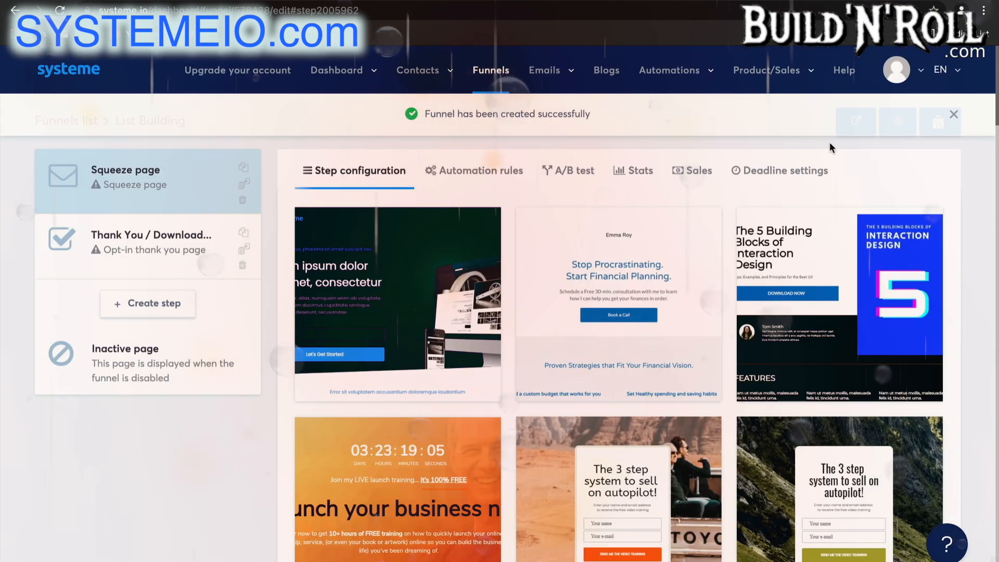
pyautogui.click(954, 115)
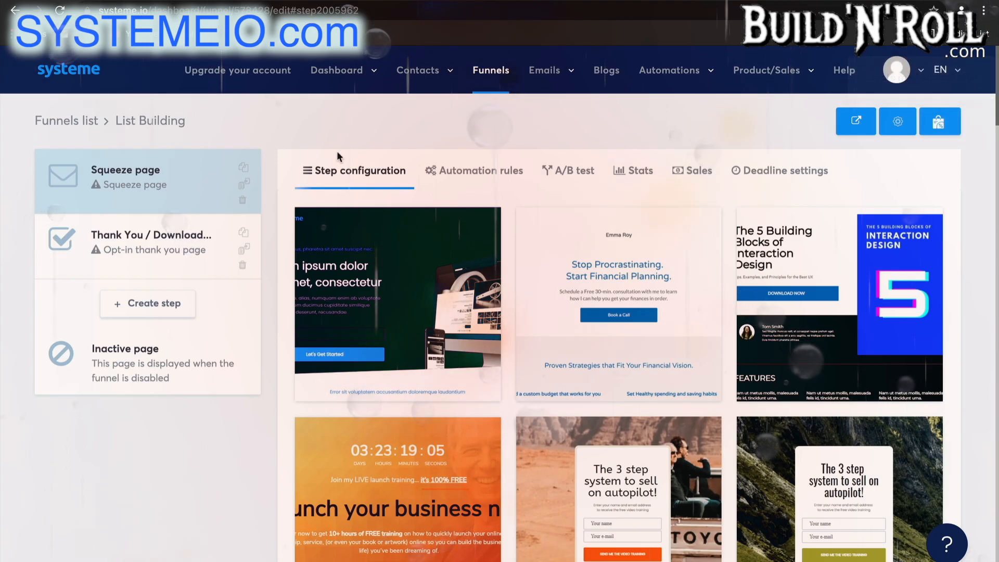
# Step: Select the "Get my free online course" dropshipping template for the squeeze page and the "Thank you for subscribing!" template for the thank you page
pyautogui.scroll(-10, 776, 333)
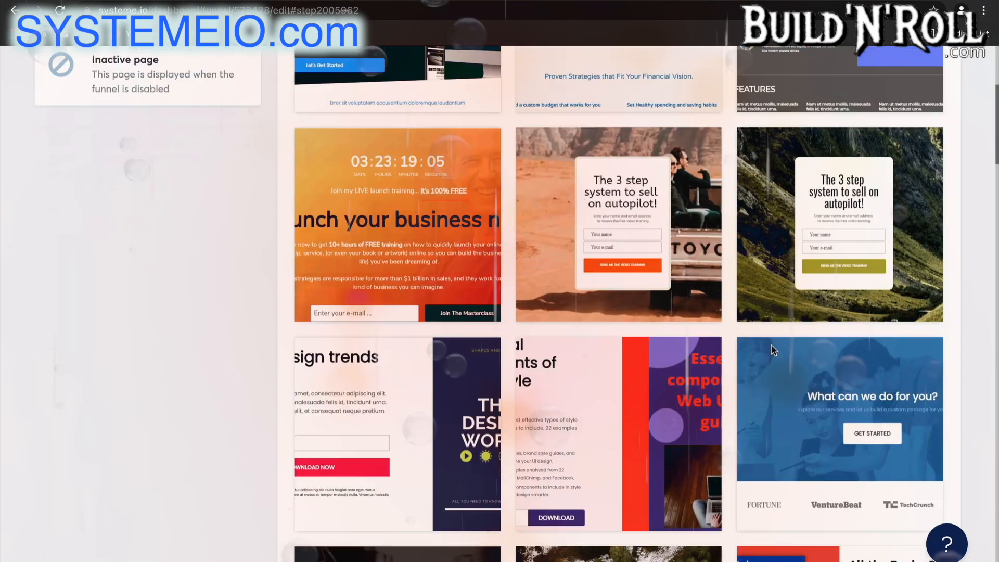
pyautogui.scroll(-20, 771, 348)
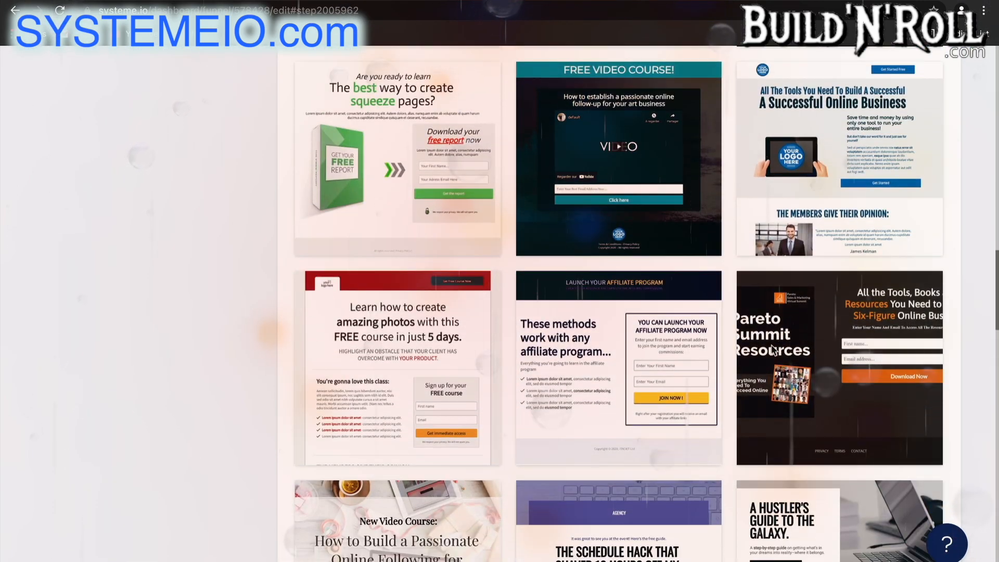
pyautogui.scroll(-14, 771, 345)
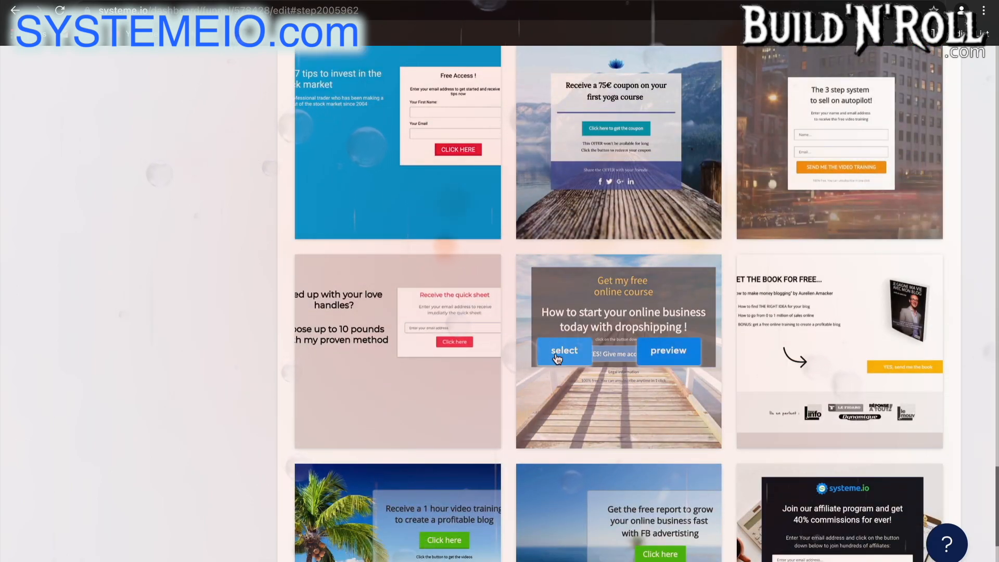
pyautogui.click(557, 354)
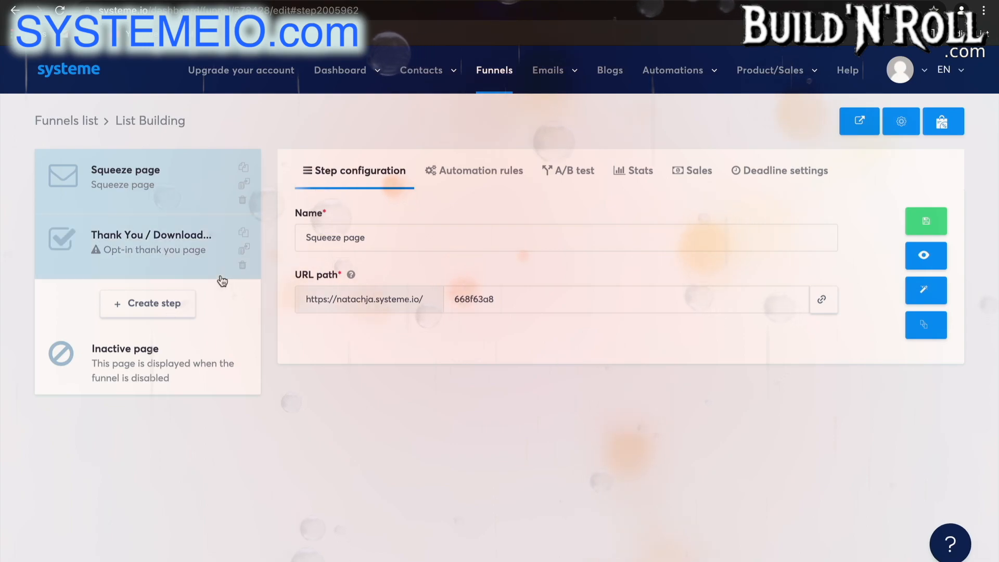
pyautogui.click(182, 256)
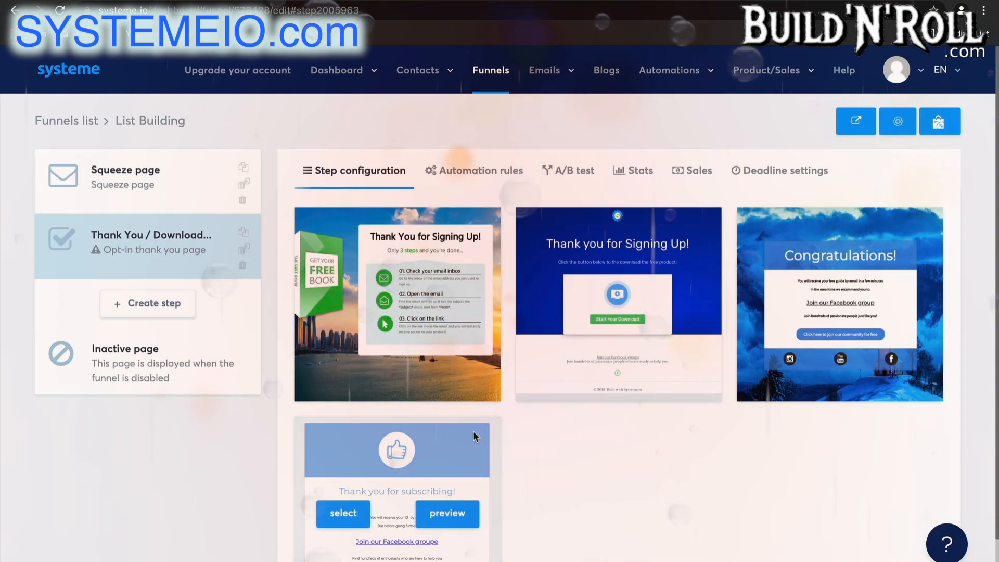
pyautogui.click(343, 513)
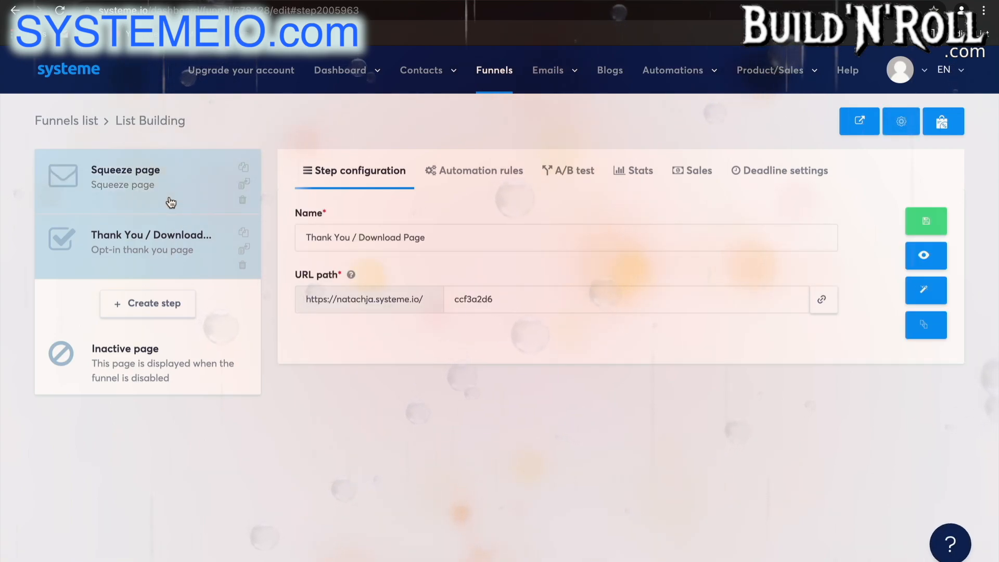
# Step: Start an automation rule for the squeeze page with the trigger Funnel step form subscribed
pyautogui.click(171, 203)
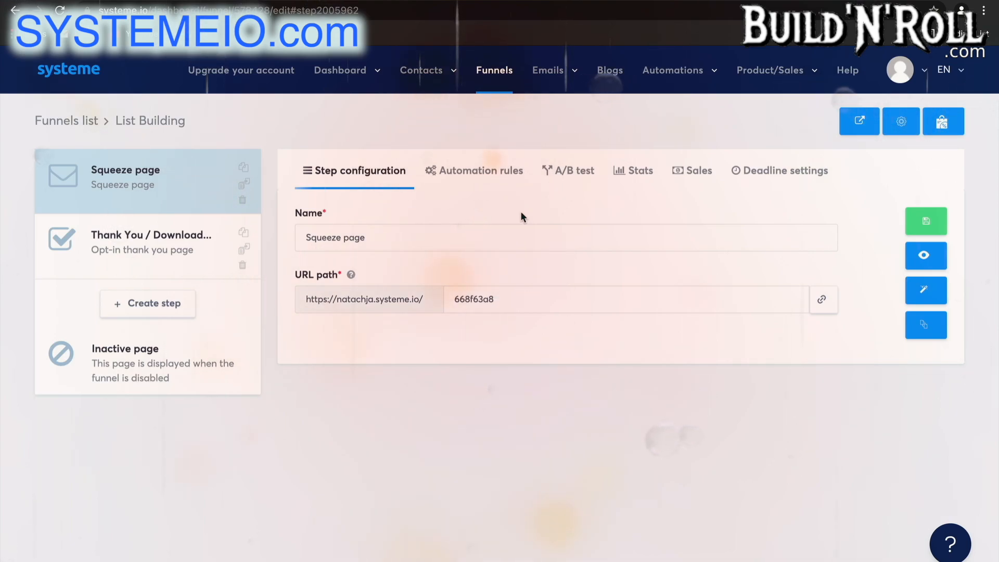
pyautogui.click(504, 177)
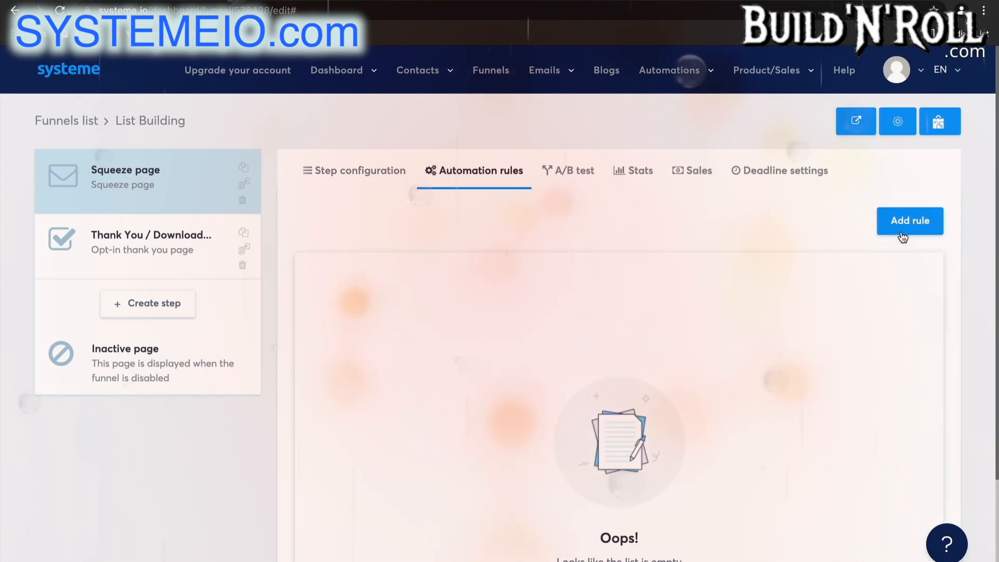
pyautogui.click(908, 228)
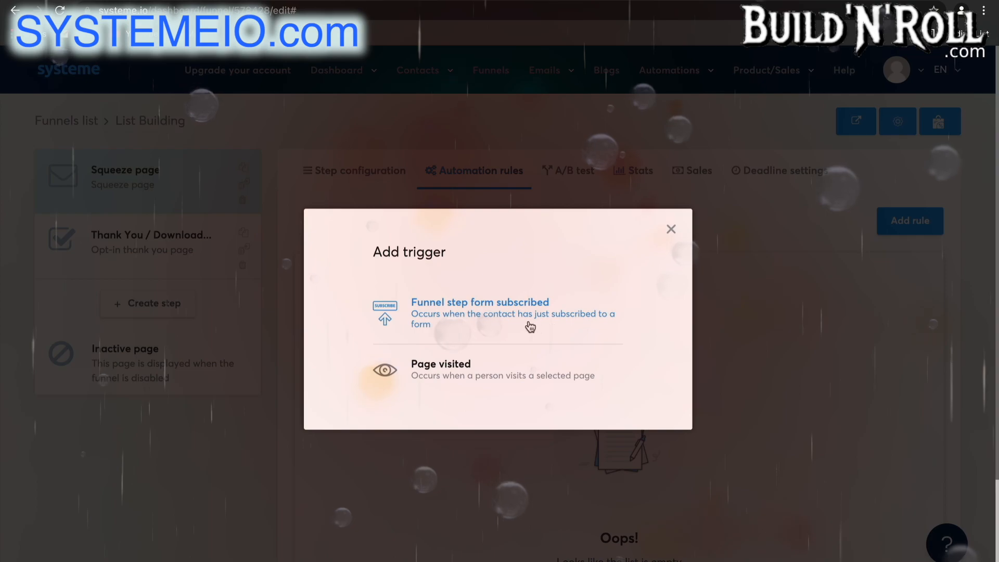
pyautogui.click(508, 316)
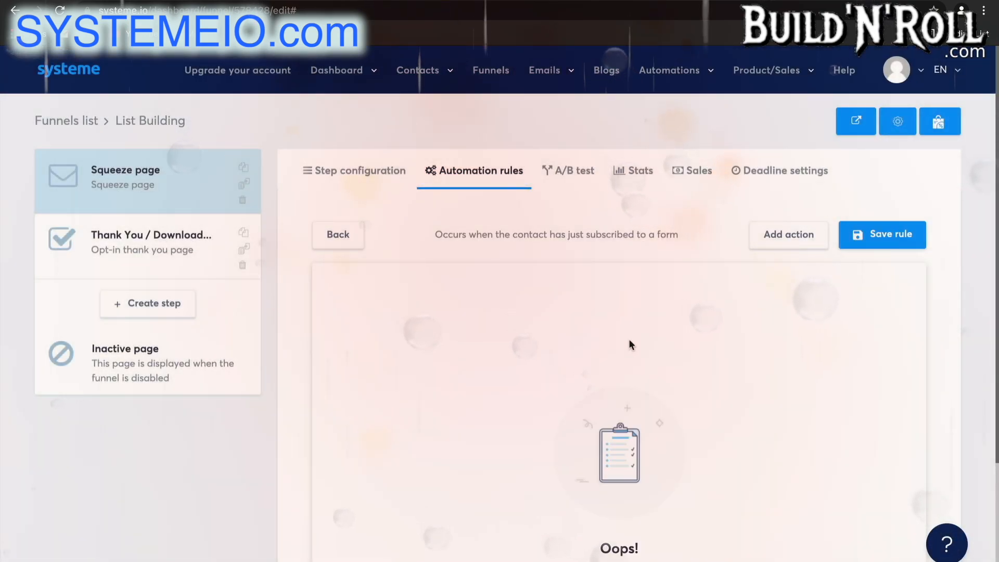
pyautogui.scroll(-1, 628, 338)
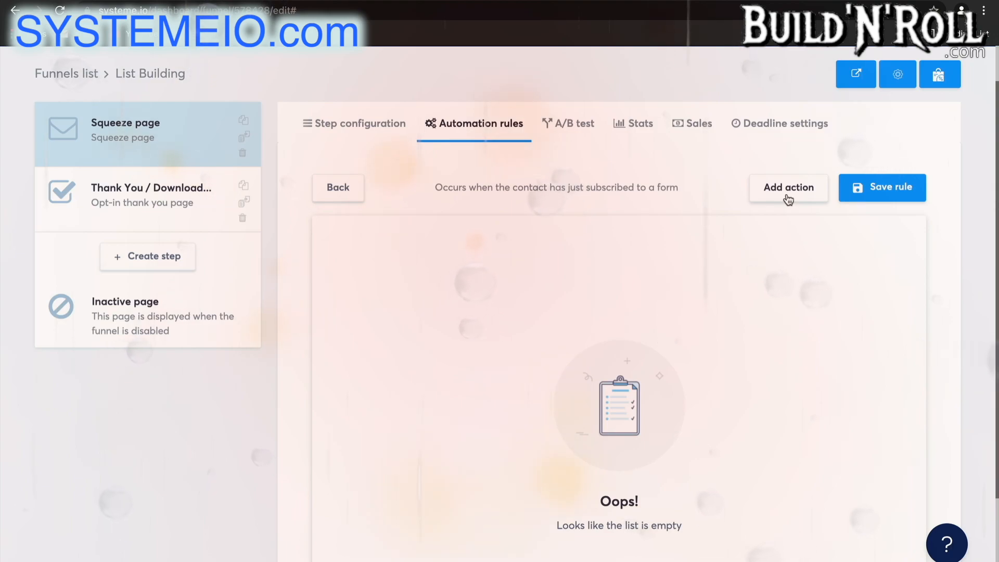
# Step: Give the rule an Add a tag action with the tag "Blog - leads" and save the rule
pyautogui.click(788, 188)
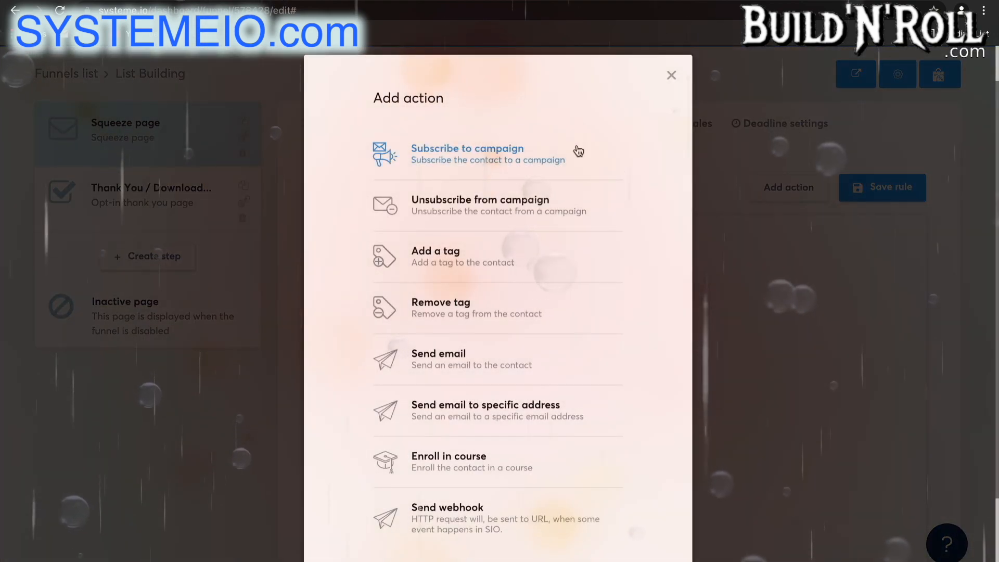
pyautogui.click(519, 264)
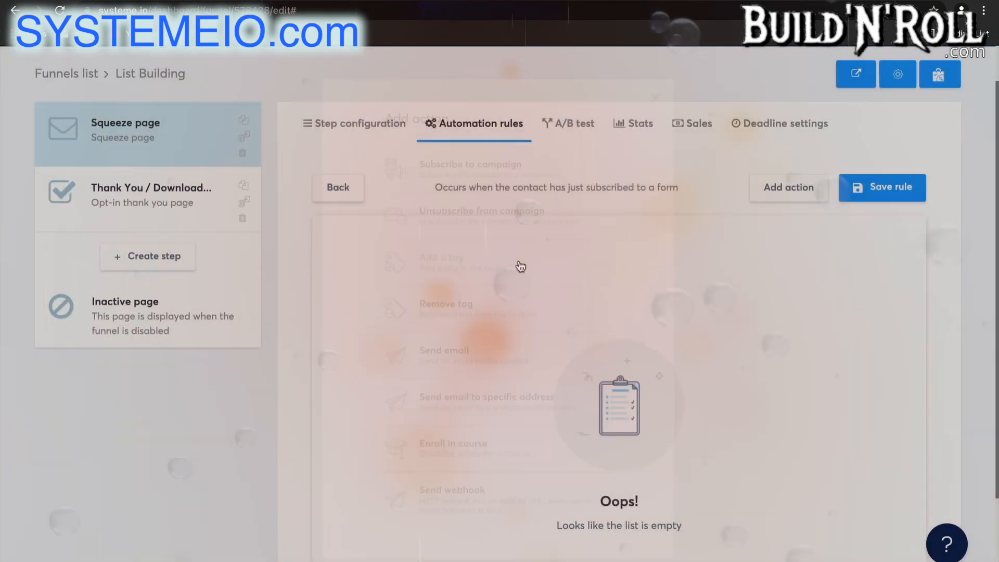
pyautogui.click(649, 325)
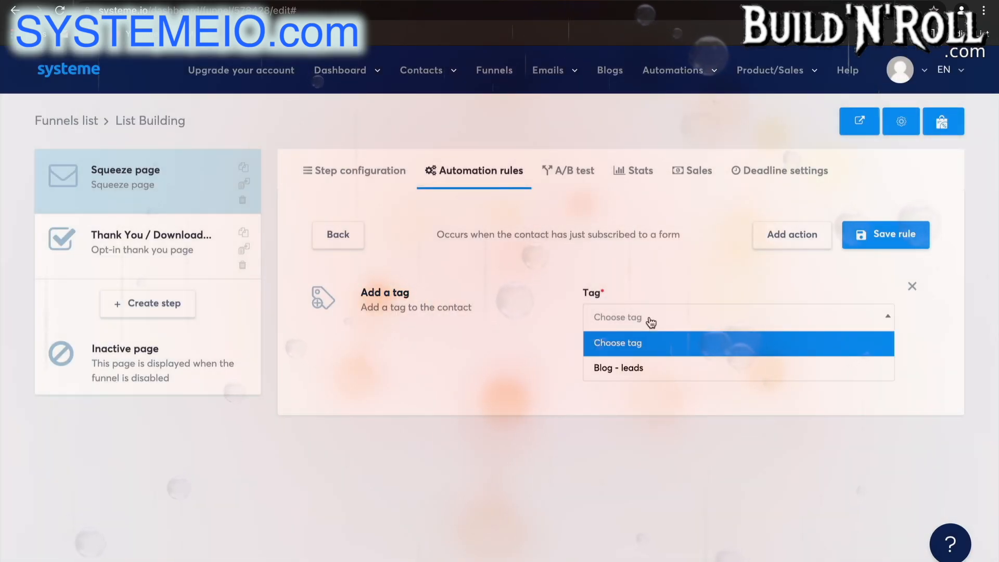
pyautogui.click(654, 370)
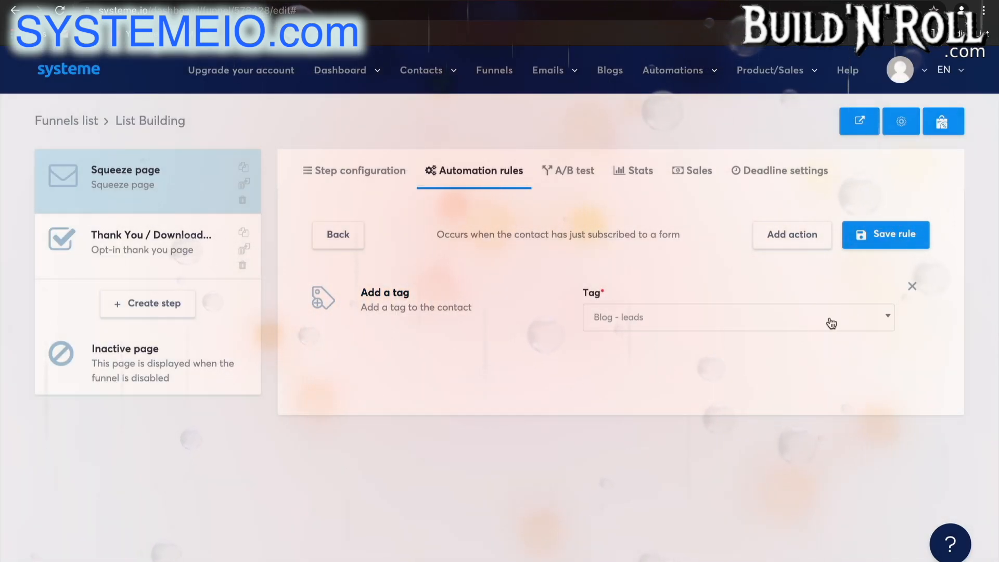
pyautogui.click(867, 235)
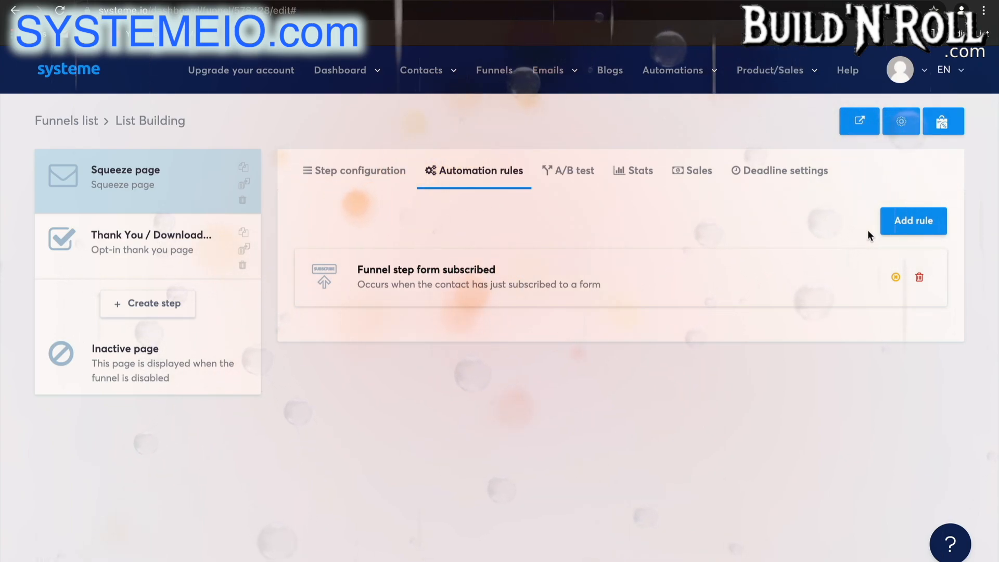
# Step: Add a step named "Opt in form" with the type Inline form to the List Building funnel and save it
pyautogui.moveTo(703, 89)
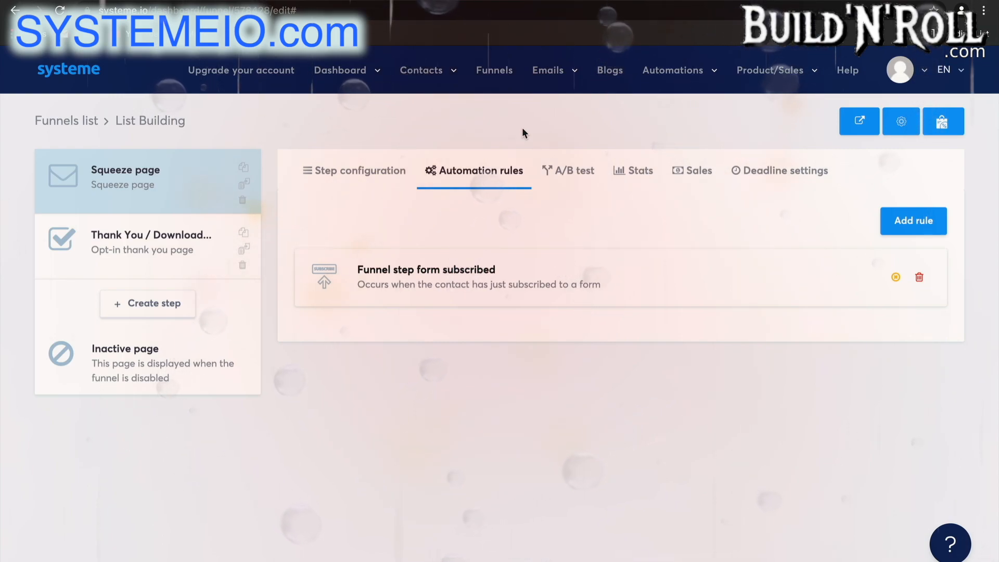
pyautogui.click(133, 304)
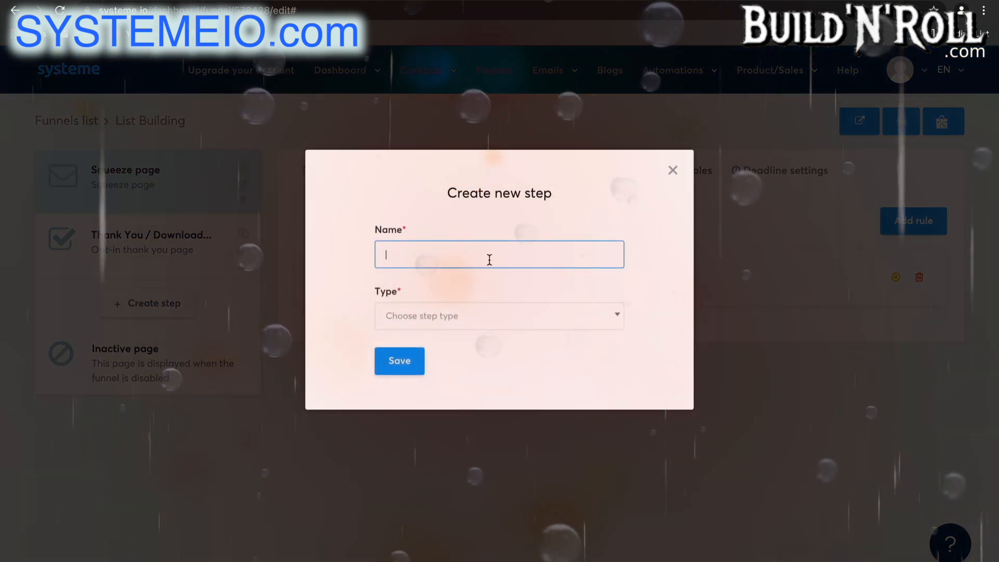
pyautogui.click(489, 258)
pyautogui.write('O')
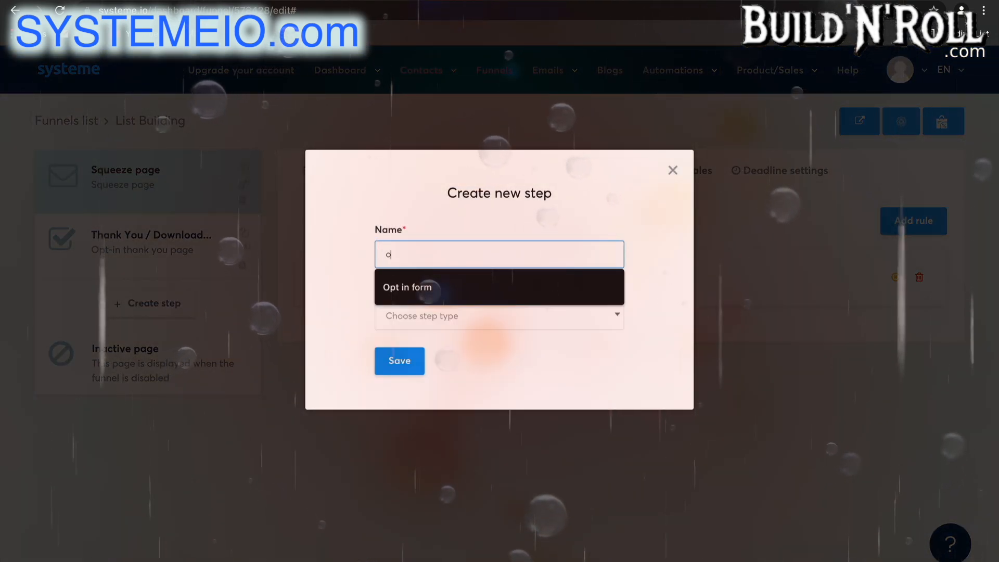
pyautogui.click(484, 281)
pyautogui.click(494, 323)
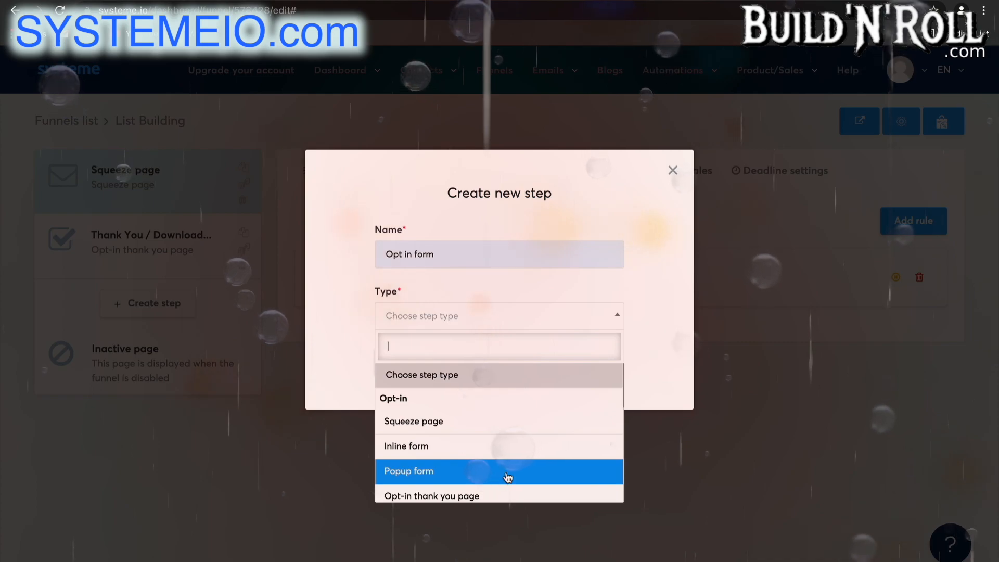
pyautogui.click(499, 450)
pyautogui.click(397, 360)
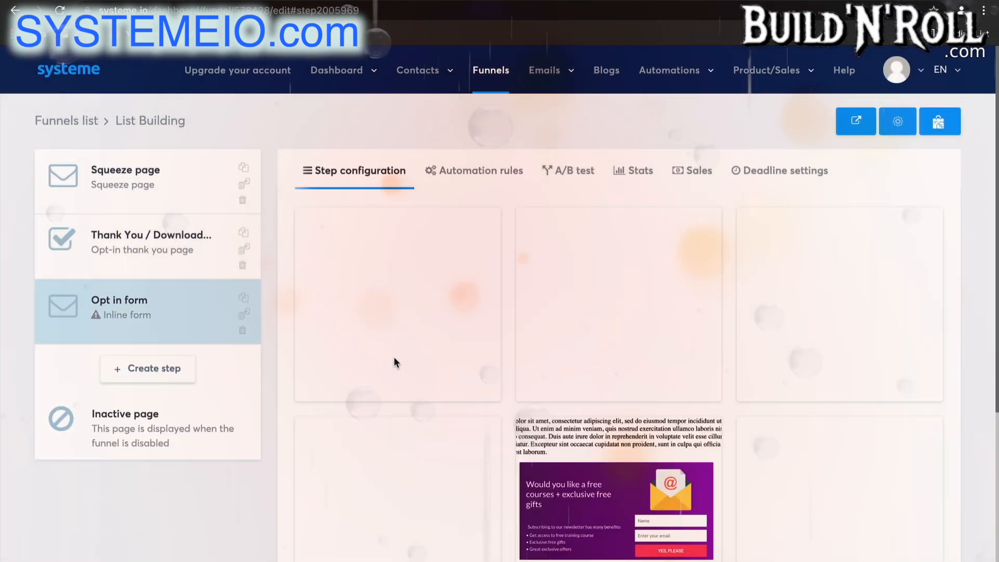
# Step: Select the green "Receive my tips by email" template for the Opt in form step
pyautogui.scroll(-5, 825, 515)
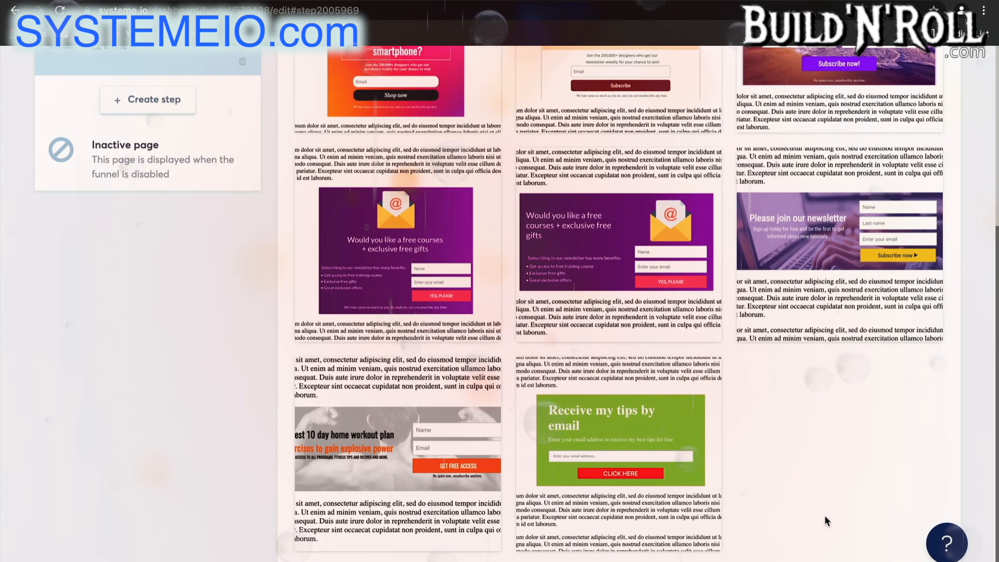
pyautogui.moveTo(568, 460)
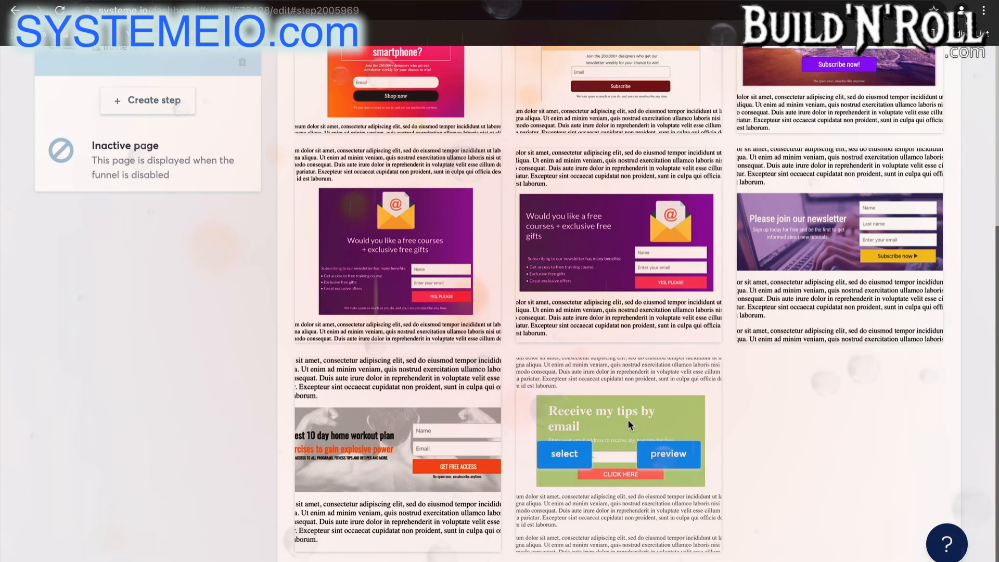
pyautogui.click(564, 455)
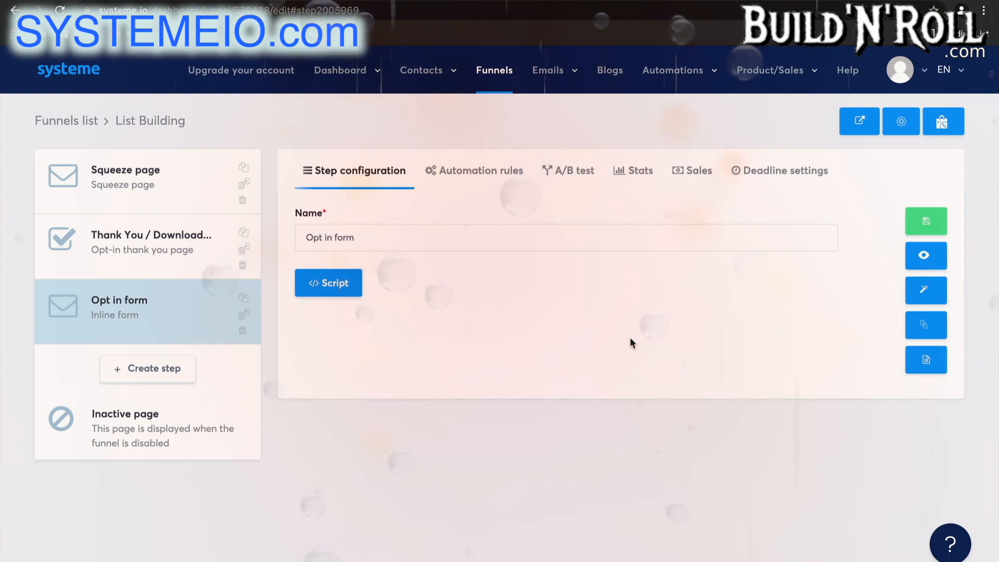
# Step: Open the Opt in form in the page editor and center-align its headline and the description text below it
pyautogui.click(922, 292)
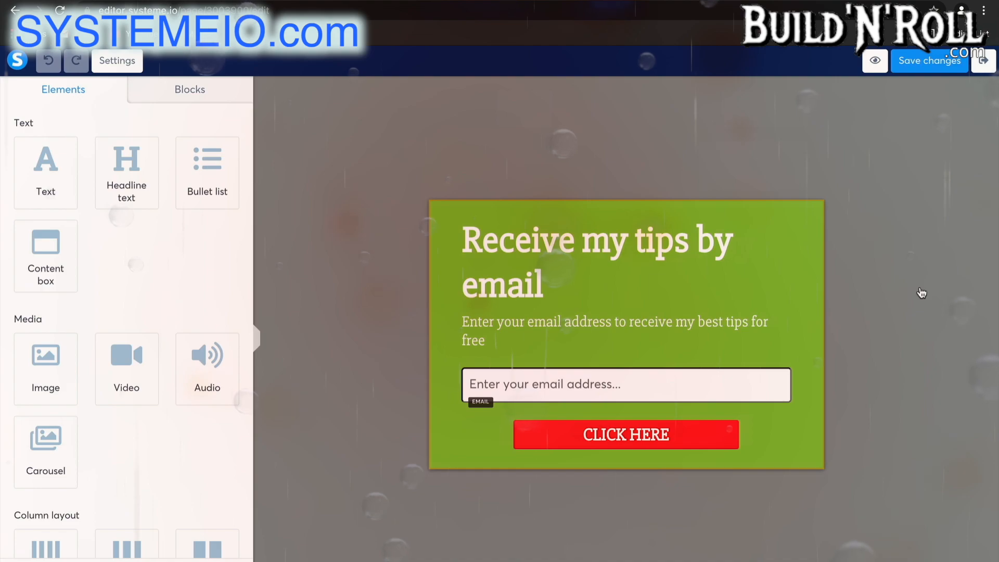
pyautogui.click(682, 271)
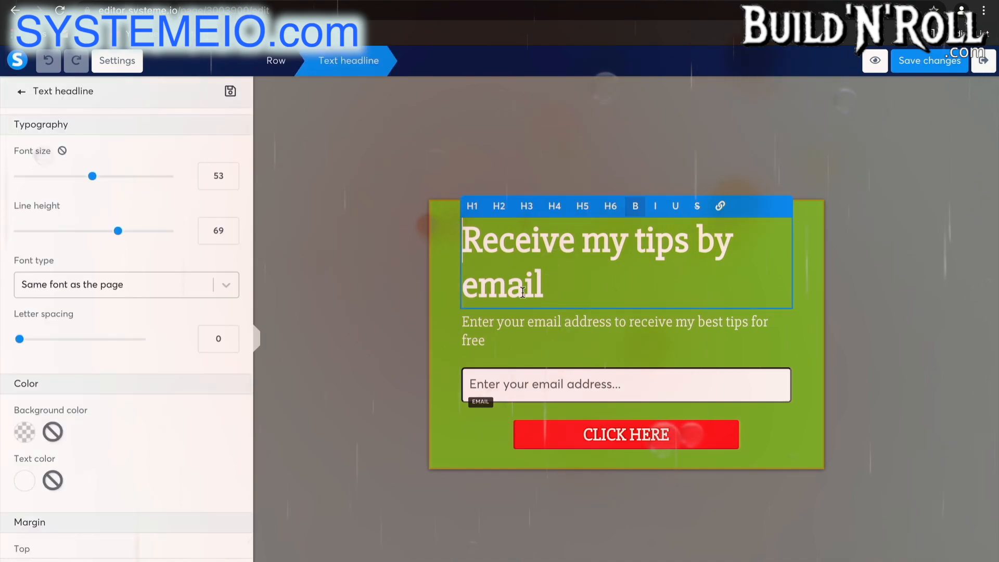
pyautogui.scroll(-8, 154, 348)
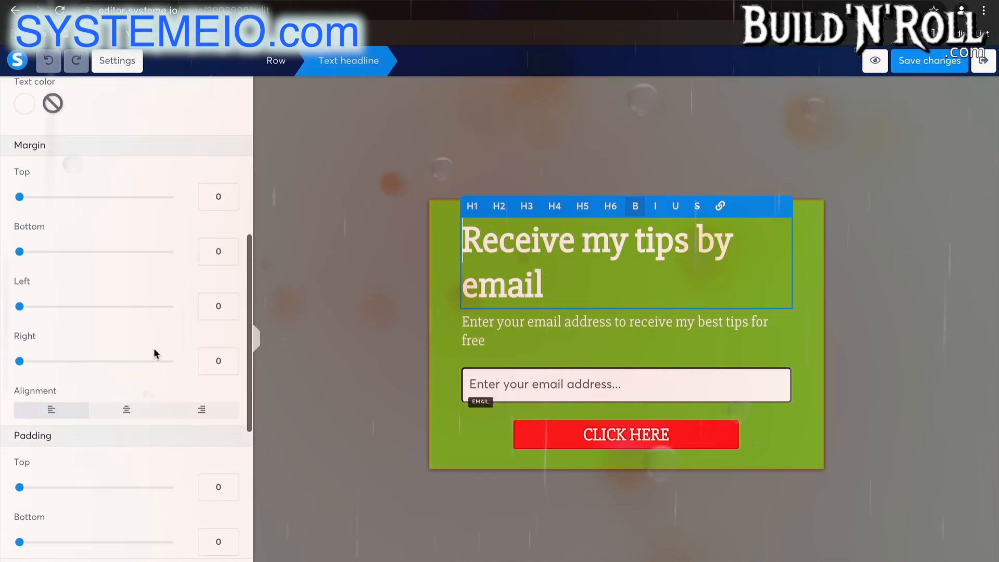
pyautogui.click(127, 349)
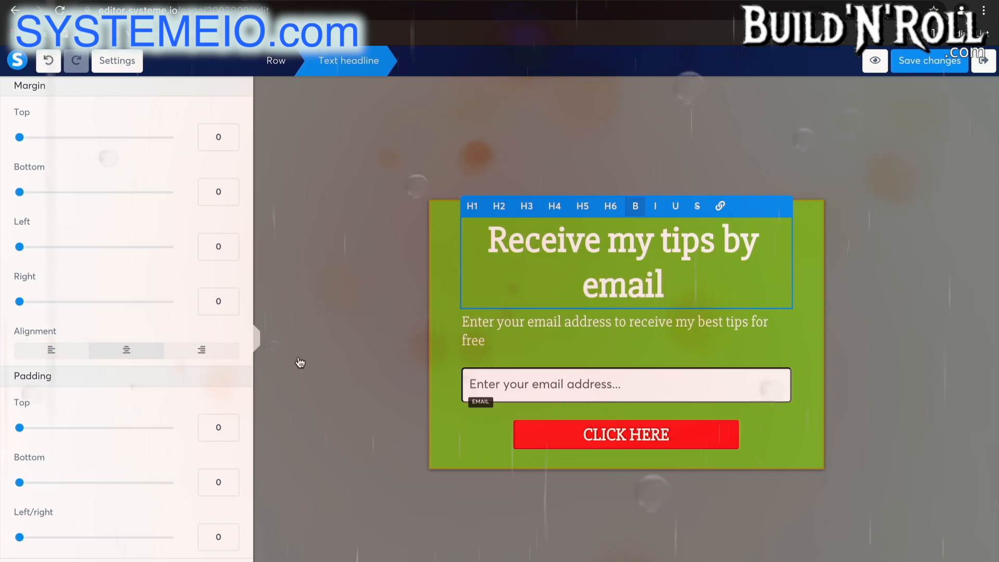
pyautogui.click(548, 321)
pyautogui.click(536, 326)
pyautogui.scroll(-8, 137, 414)
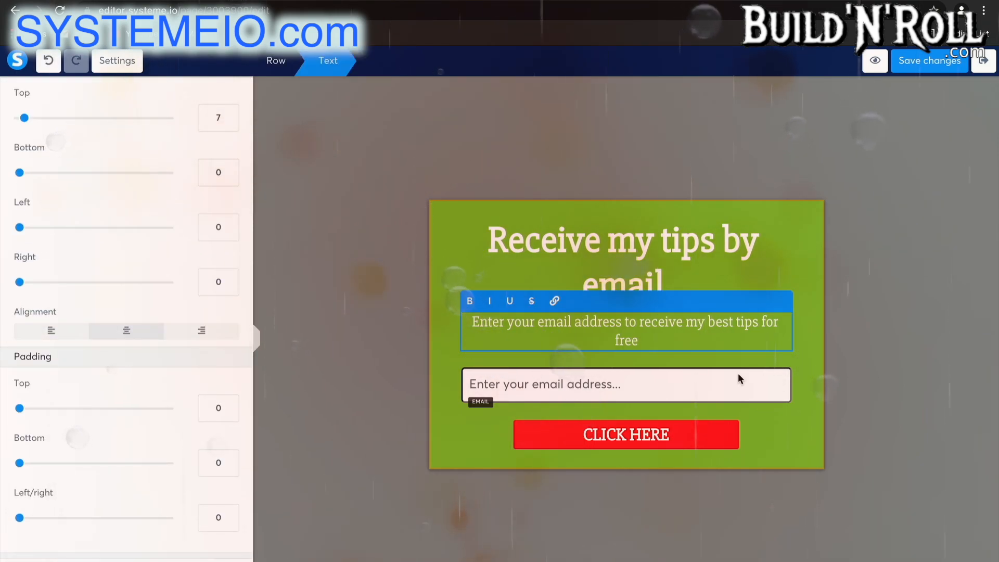
# Step: Change the background color of the form's "CLICK HERE" button to the default yellow
pyautogui.click(680, 443)
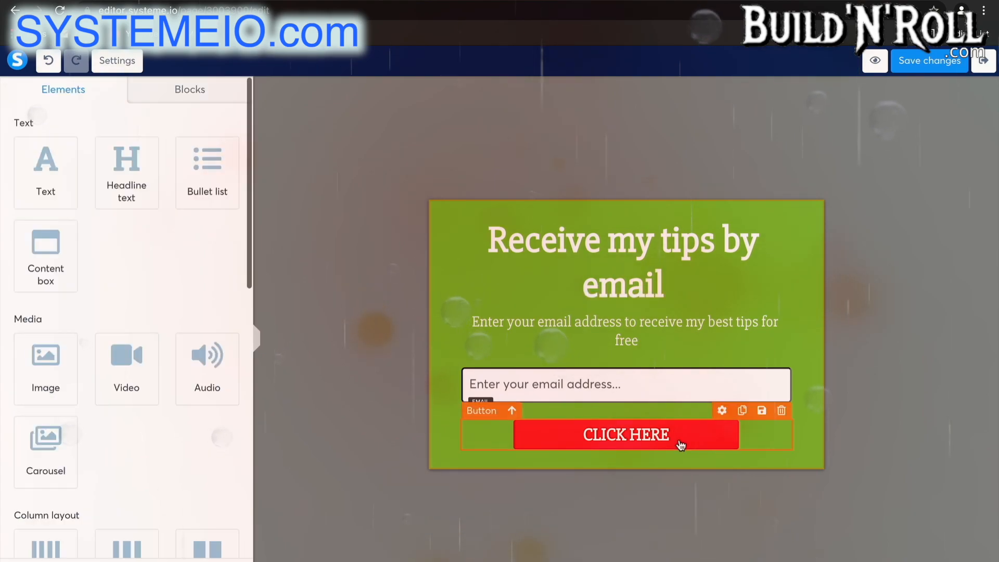
pyautogui.click(681, 444)
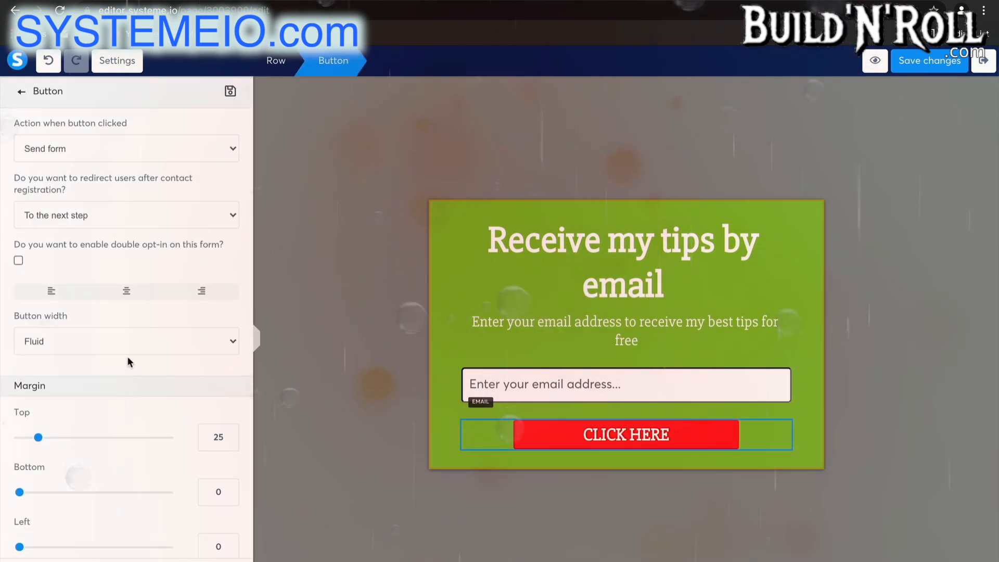
pyautogui.scroll(-13, 129, 359)
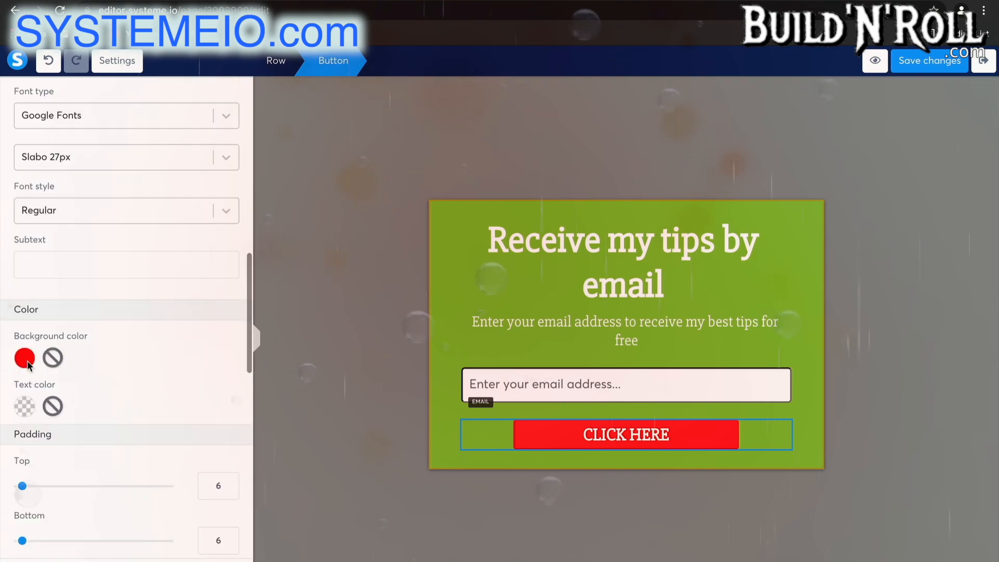
pyautogui.click(25, 359)
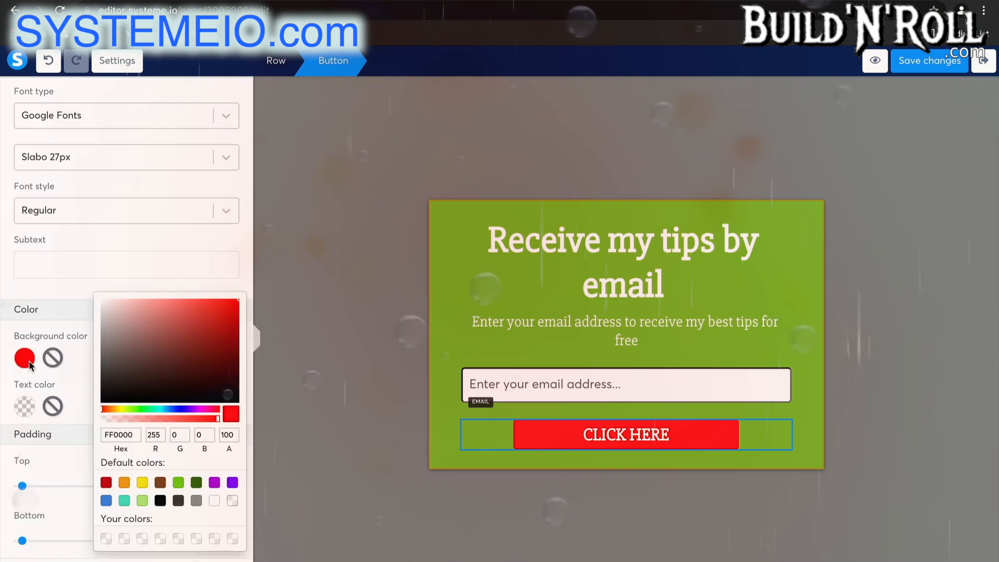
pyautogui.click(143, 483)
pyautogui.click(282, 463)
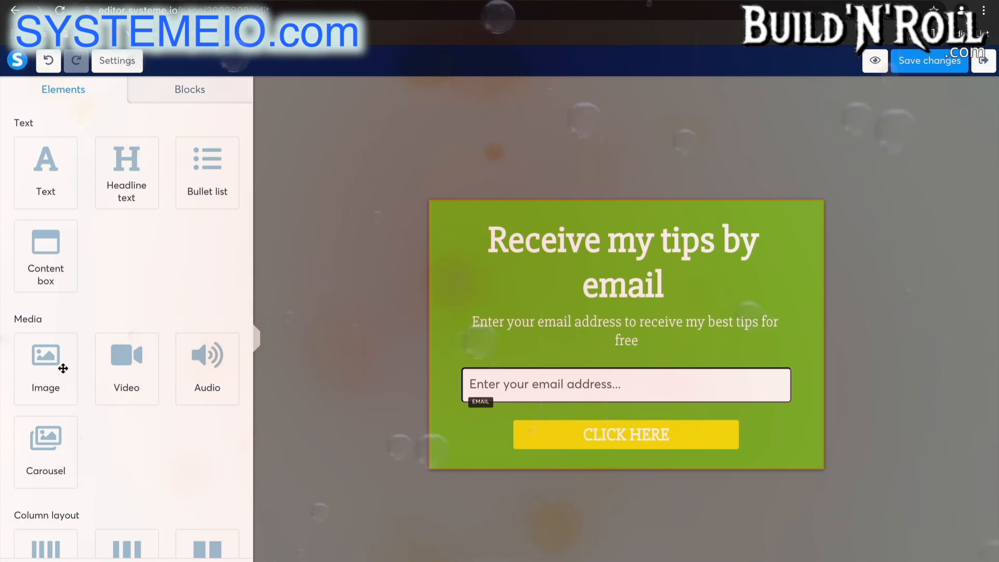
# Step: Try placing an Image element between the description text and the email field, and delete it without uploading a file
pyautogui.moveTo(63, 368); pyautogui.dragTo(632, 339)
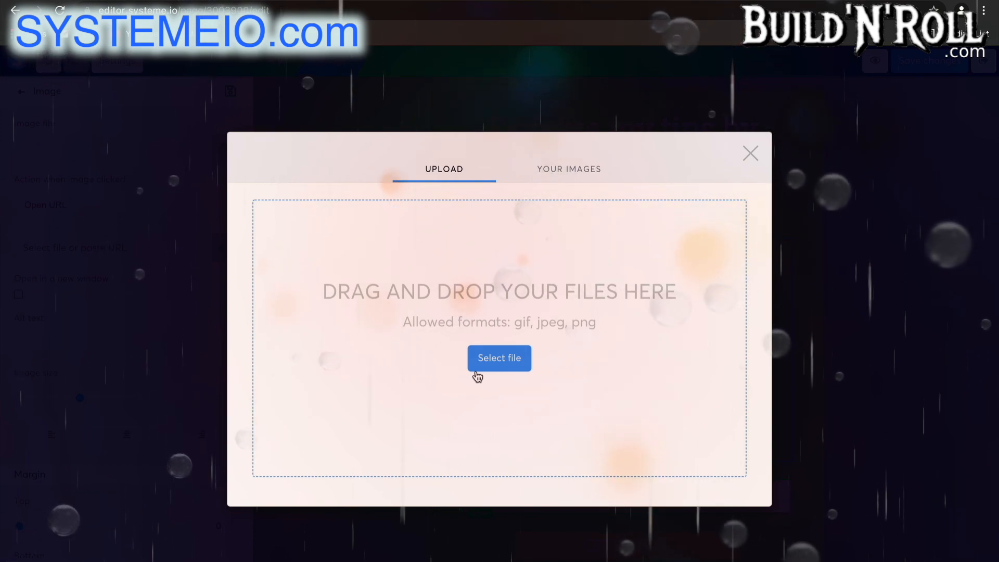
pyautogui.click(749, 152)
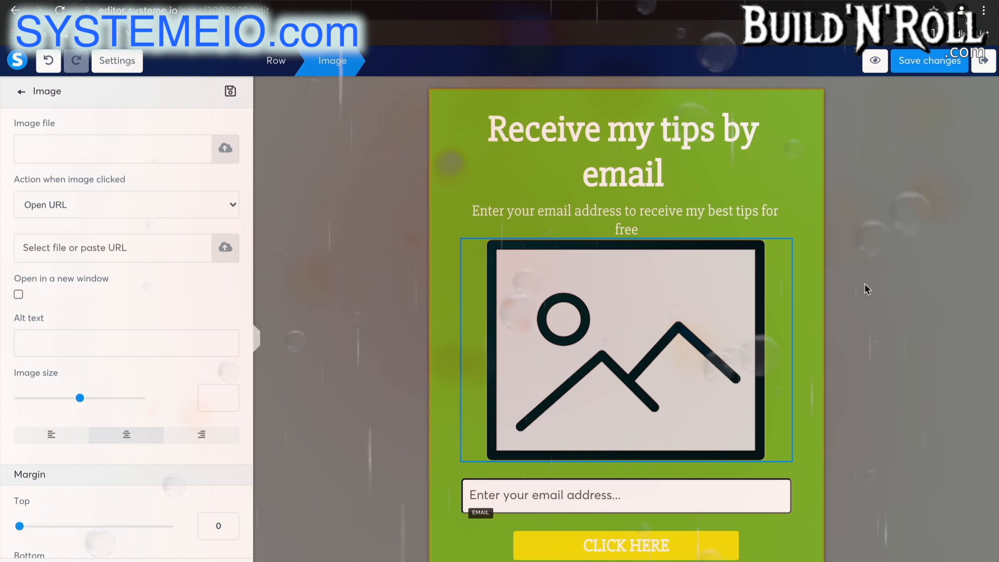
pyautogui.click(688, 337)
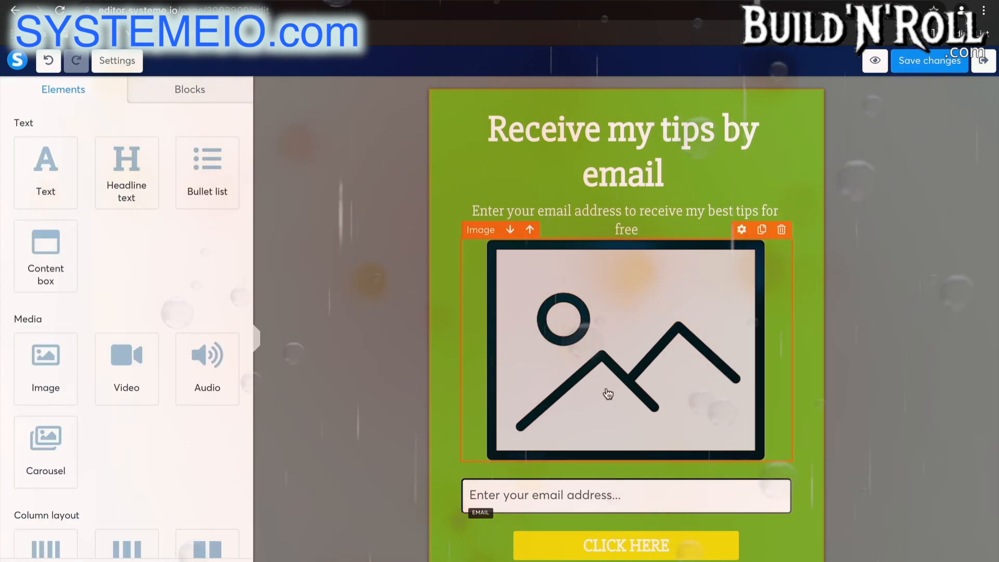
pyautogui.click(780, 229)
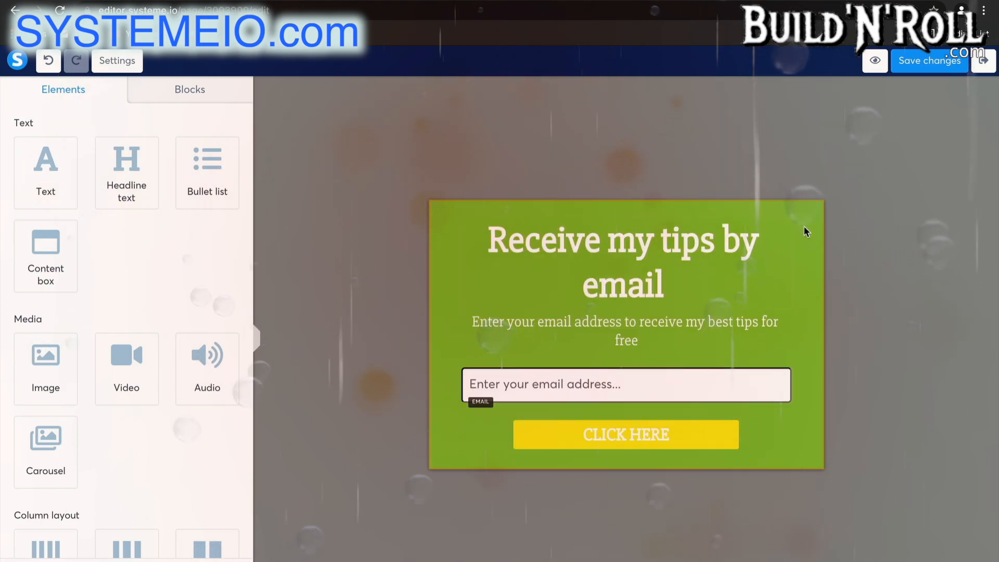
# Step: Add a 2 columns layout at the top of the form, with the headline in the first column and the description in the second
pyautogui.scroll(-2, 118, 487)
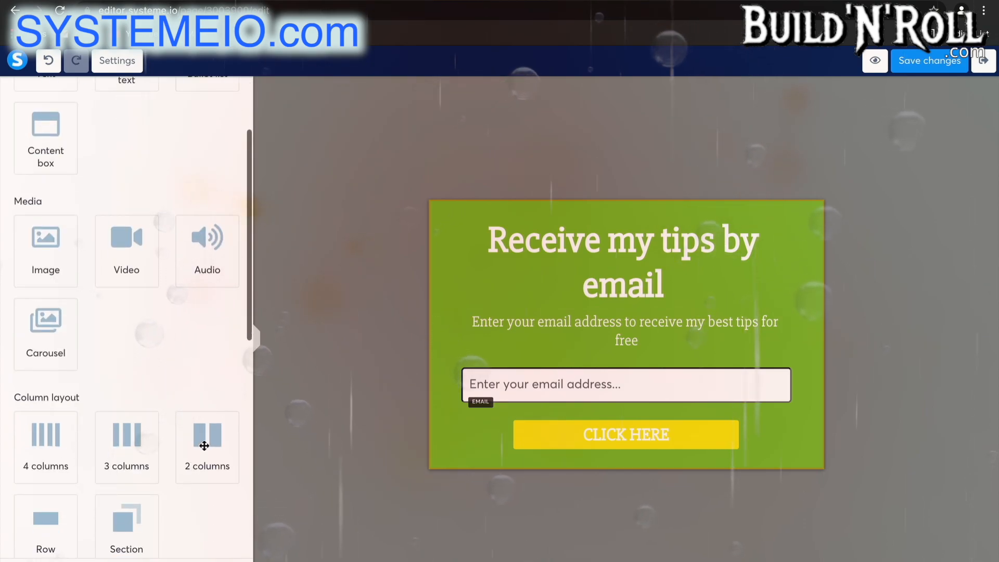
pyautogui.moveTo(206, 441); pyautogui.dragTo(566, 305)
pyautogui.moveTo(591, 212); pyautogui.dragTo(567, 308)
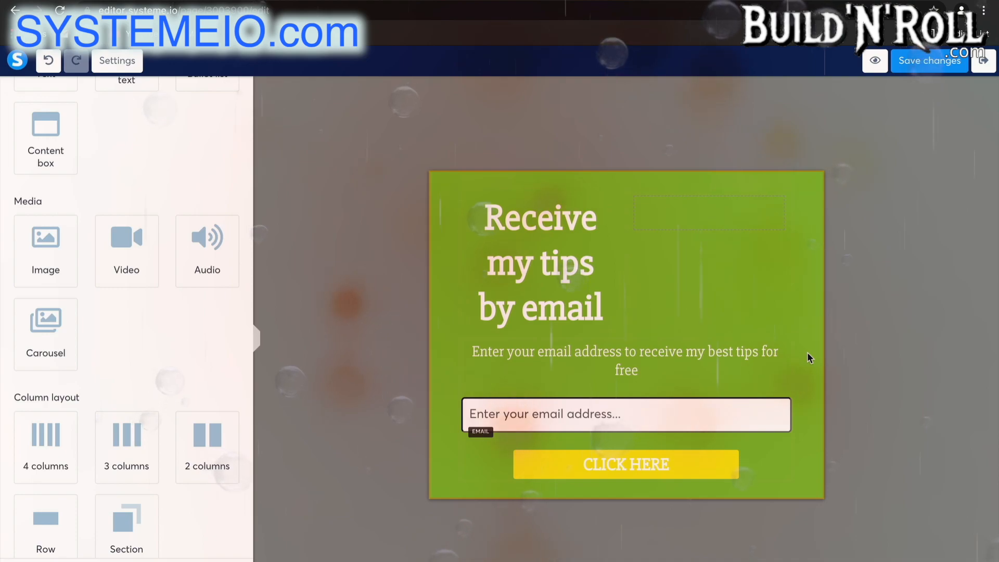
pyautogui.moveTo(742, 356); pyautogui.dragTo(731, 205)
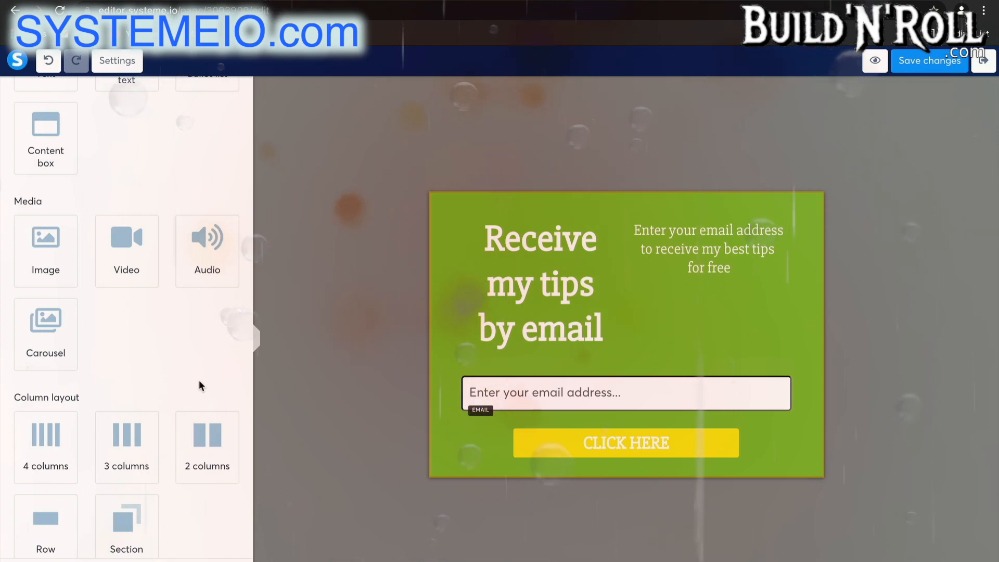
# Step: Check the remaining elements and the headline's settings, and save the opt-in form before exiting the page editor
pyautogui.scroll(-9, 199, 383)
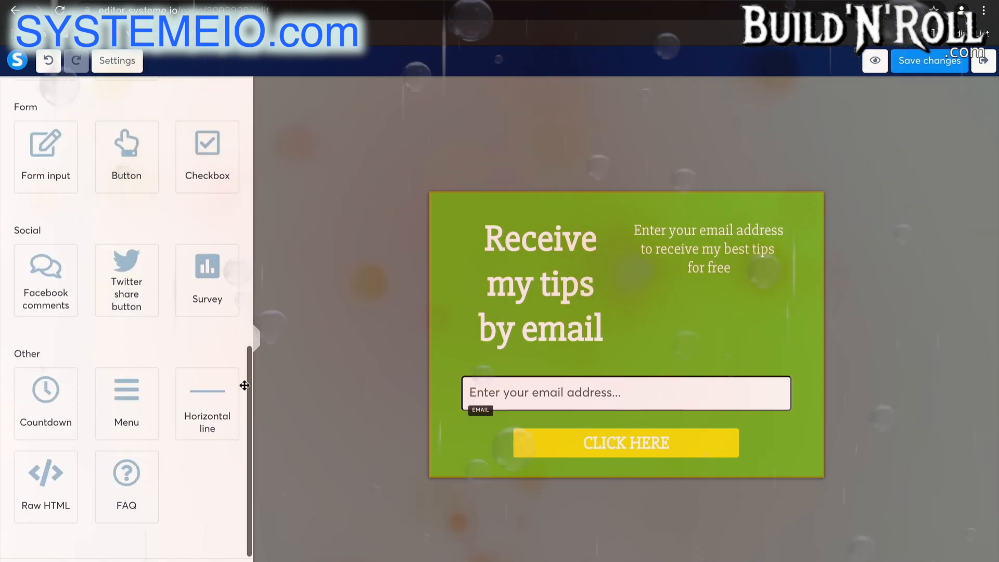
pyautogui.click(486, 242)
pyautogui.scroll(-4, 165, 389)
pyautogui.scroll(-9, 169, 413)
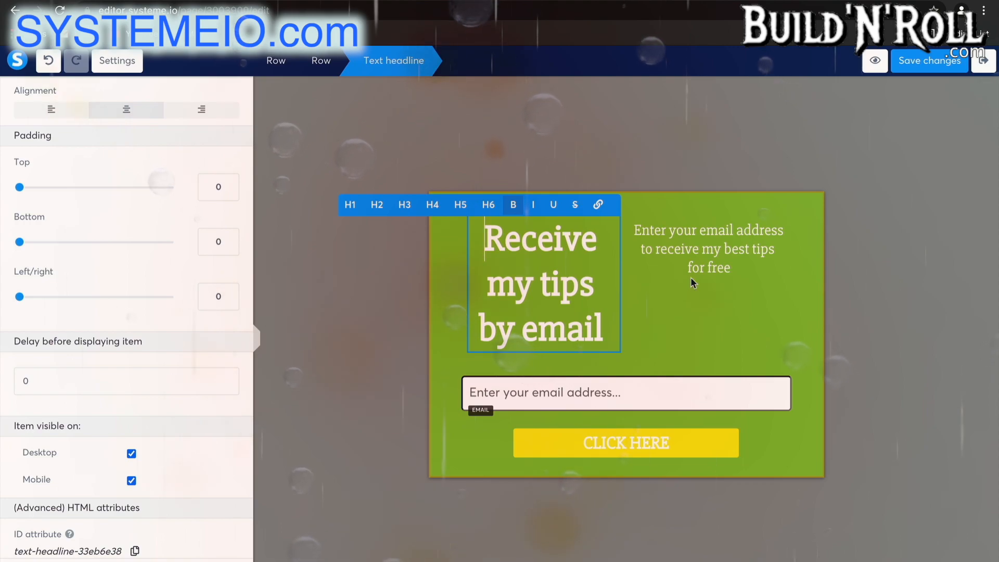
pyautogui.click(697, 309)
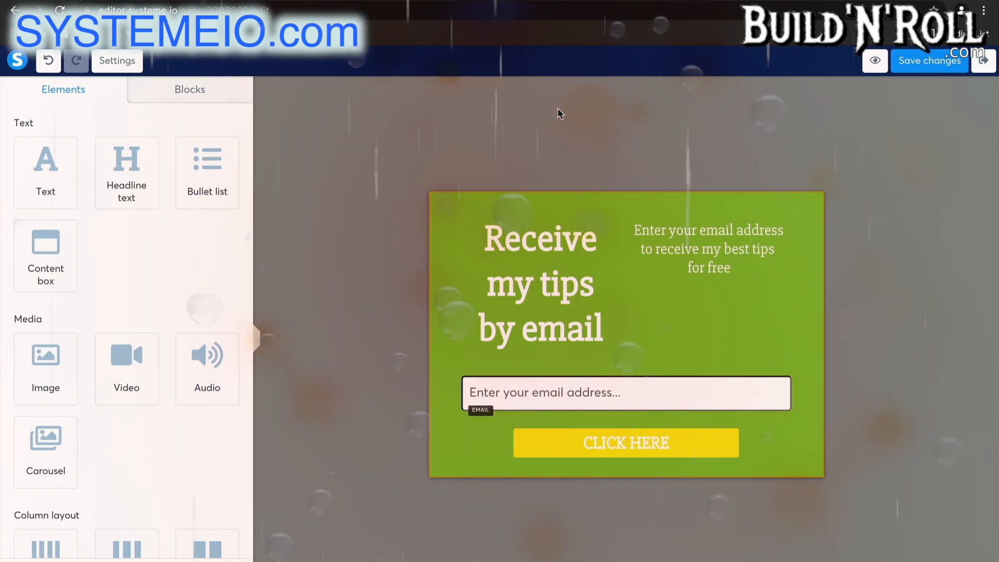
pyautogui.click(937, 61)
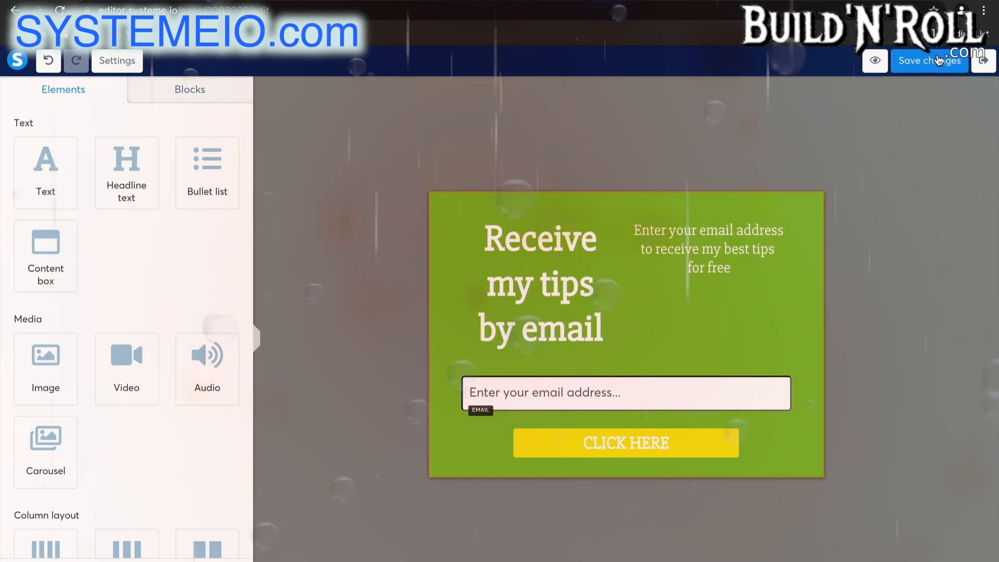
pyautogui.click(983, 61)
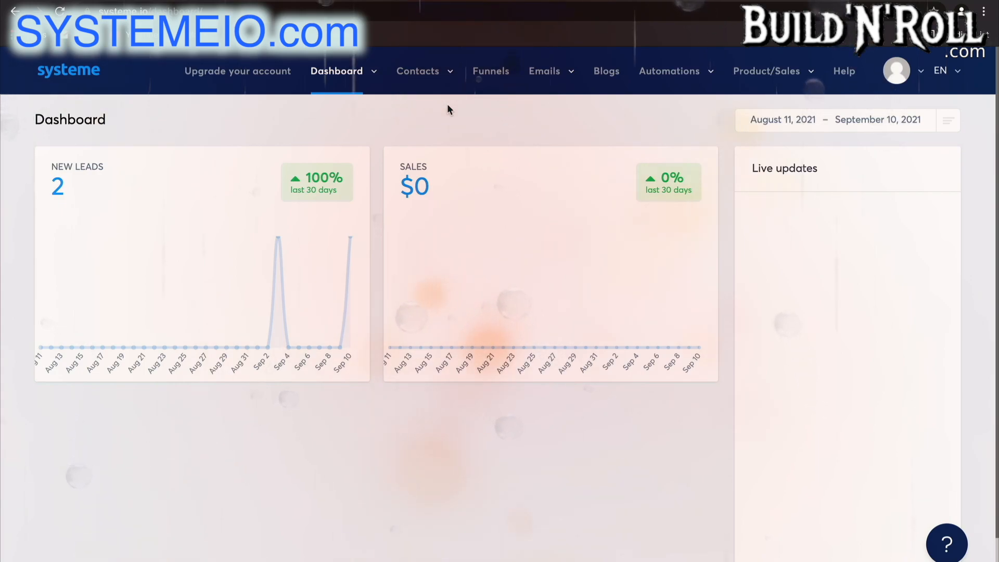
# Step: Create a new funnel named "Sales Funnel" with the type Sell and the currency U.S. Dollar
pyautogui.click(490, 70)
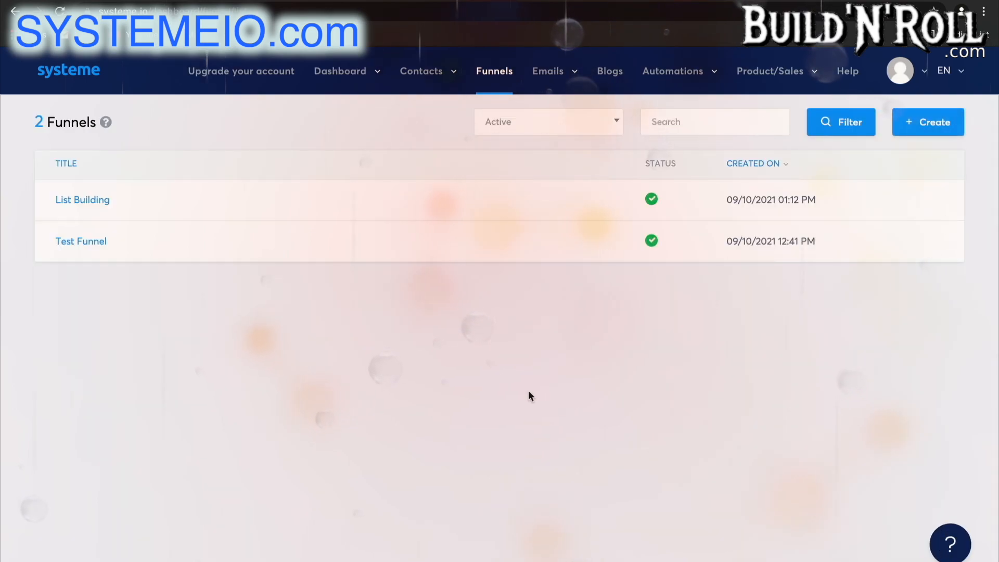
pyautogui.click(936, 120)
pyautogui.click(619, 226)
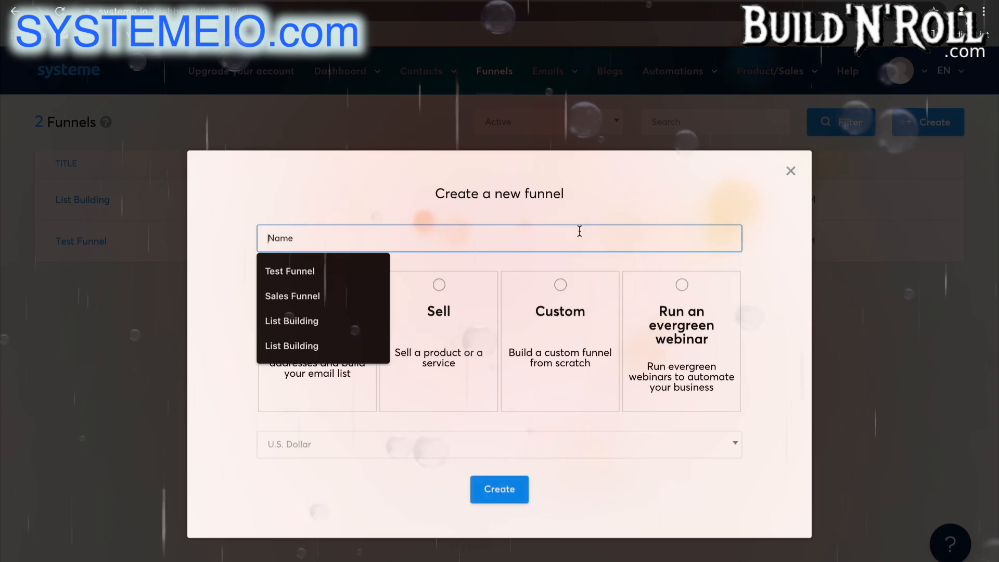
pyautogui.write('Sales Funnel')
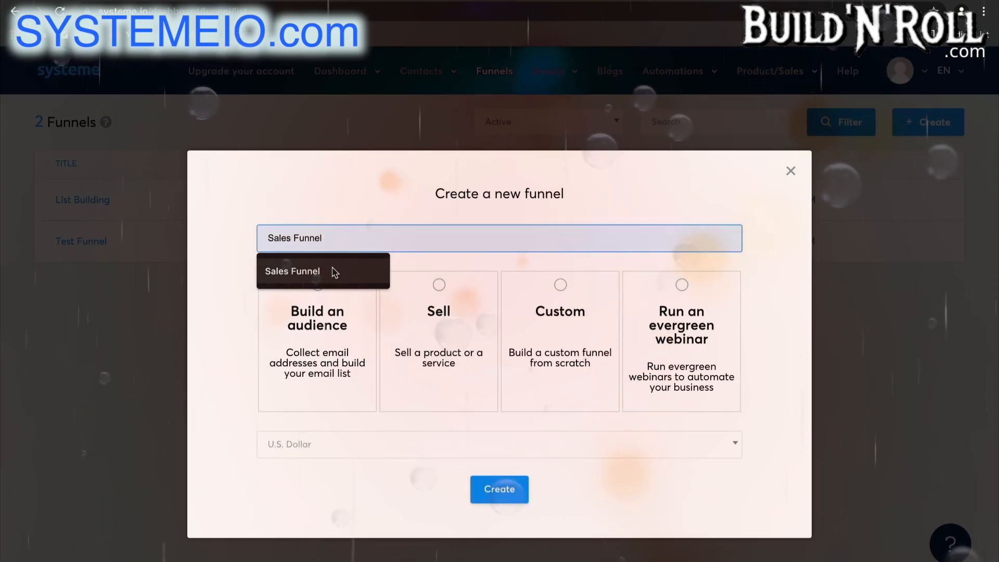
pyautogui.click(333, 271)
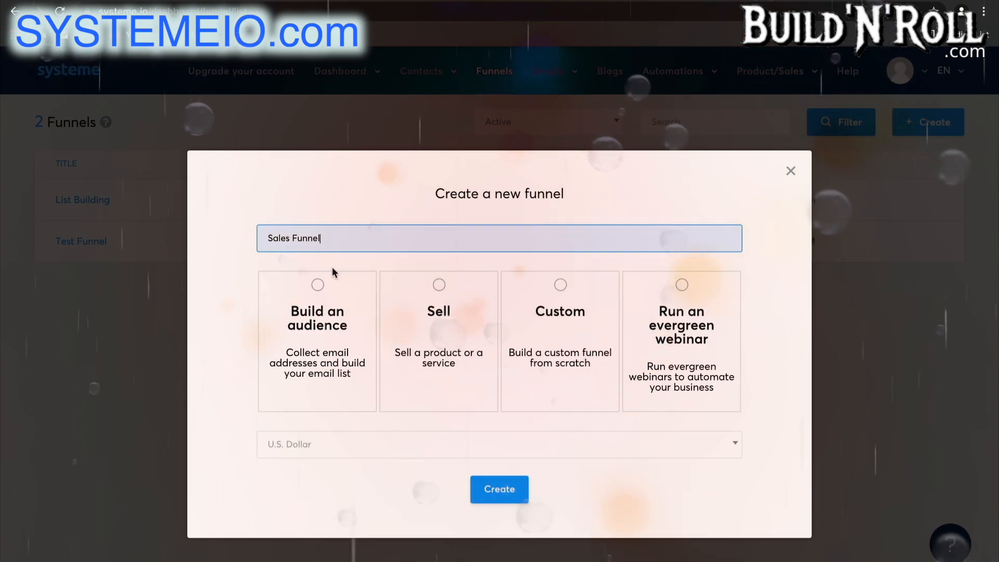
pyautogui.click(447, 338)
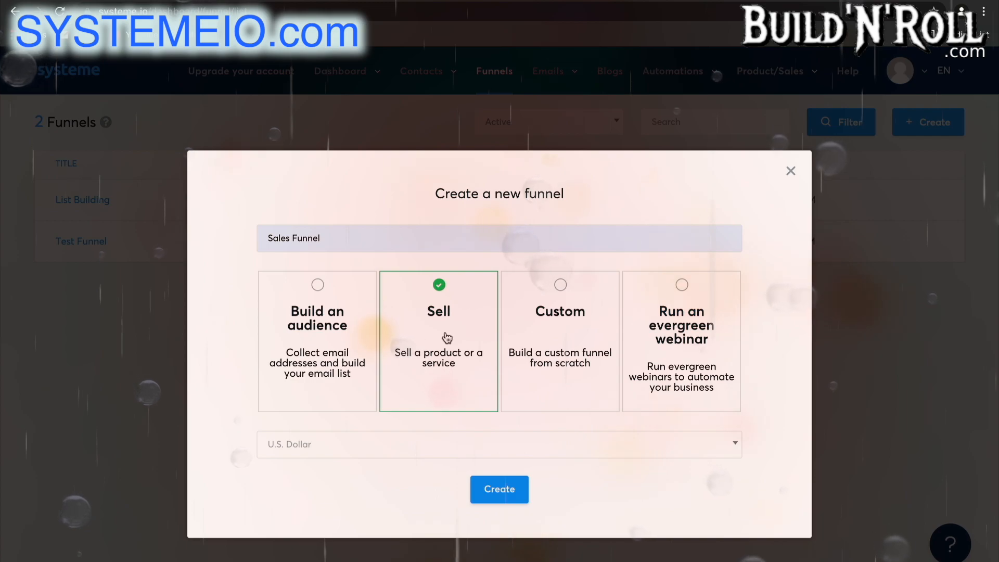
pyautogui.click(457, 445)
pyautogui.click(428, 303)
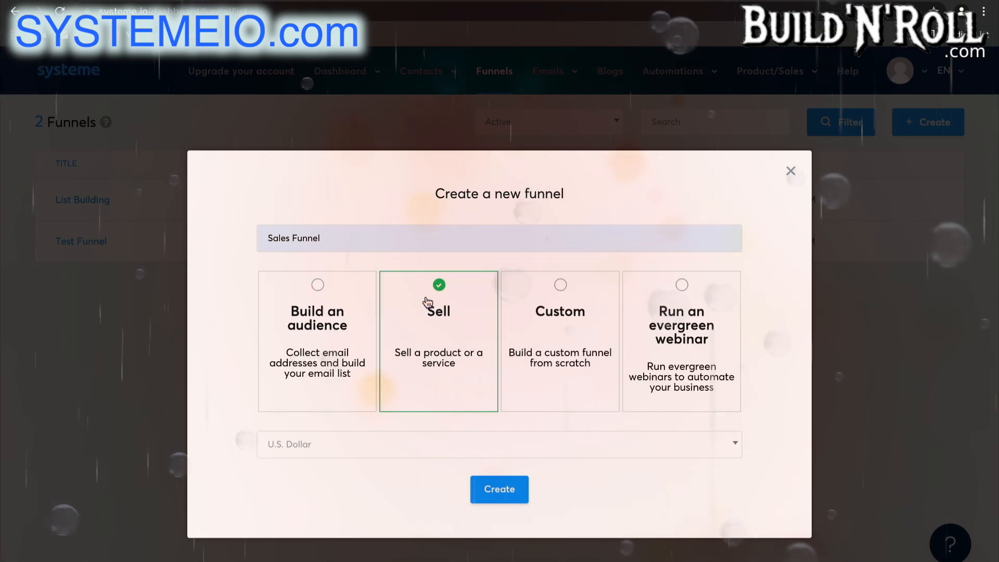
pyautogui.click(504, 494)
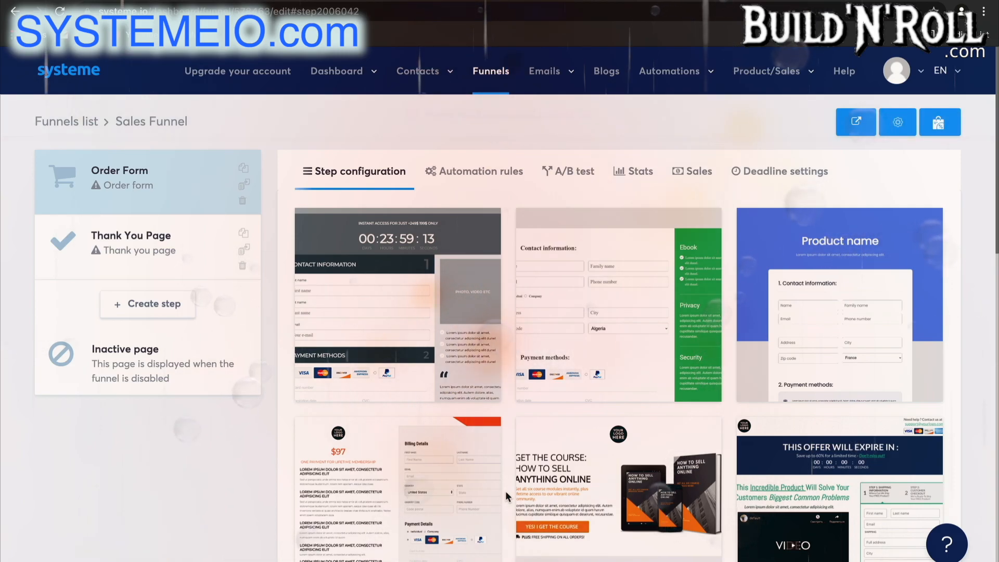
# Step: Select the "You are about to receive.." template for the Sales Funnel's Order Form step
pyautogui.moveTo(315, 292)
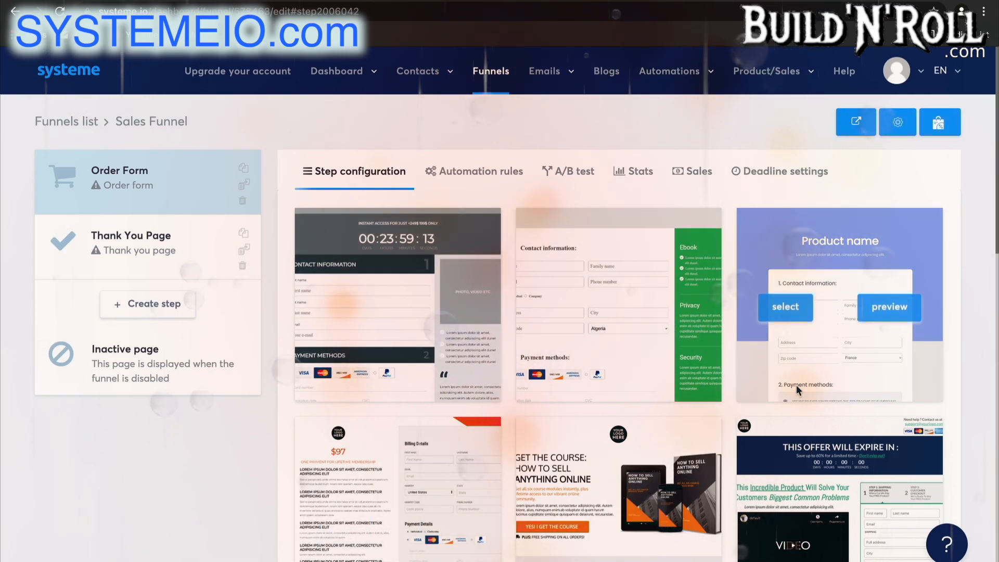
pyautogui.scroll(-6, 796, 388)
pyautogui.scroll(-5, 797, 390)
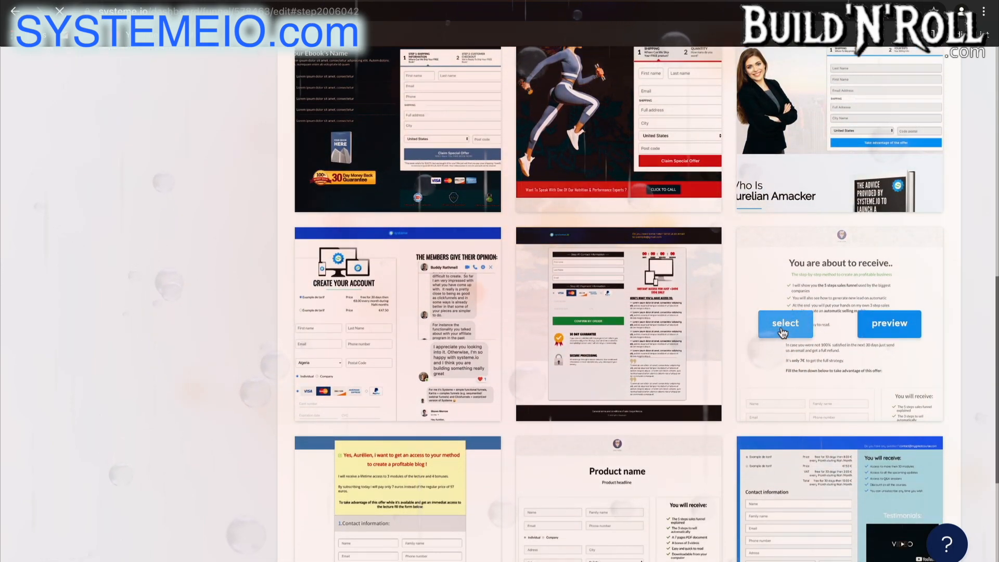
pyautogui.click(783, 332)
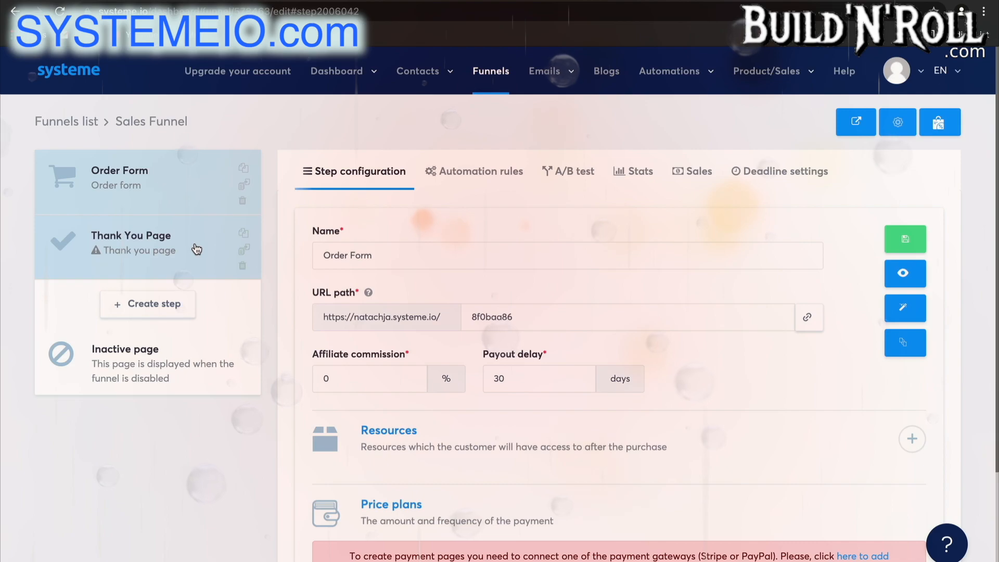
# Step: Select the blue "Thank you for your order!" template for the Thank You Page step and return to the Order Form step
pyautogui.click(238, 265)
pyautogui.scroll(-1, 373, 429)
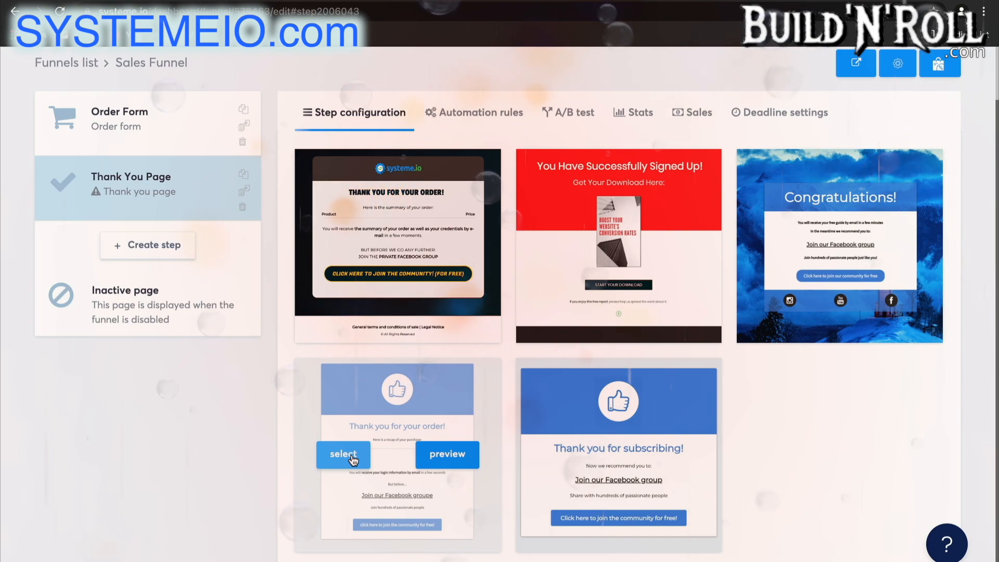
pyautogui.click(352, 460)
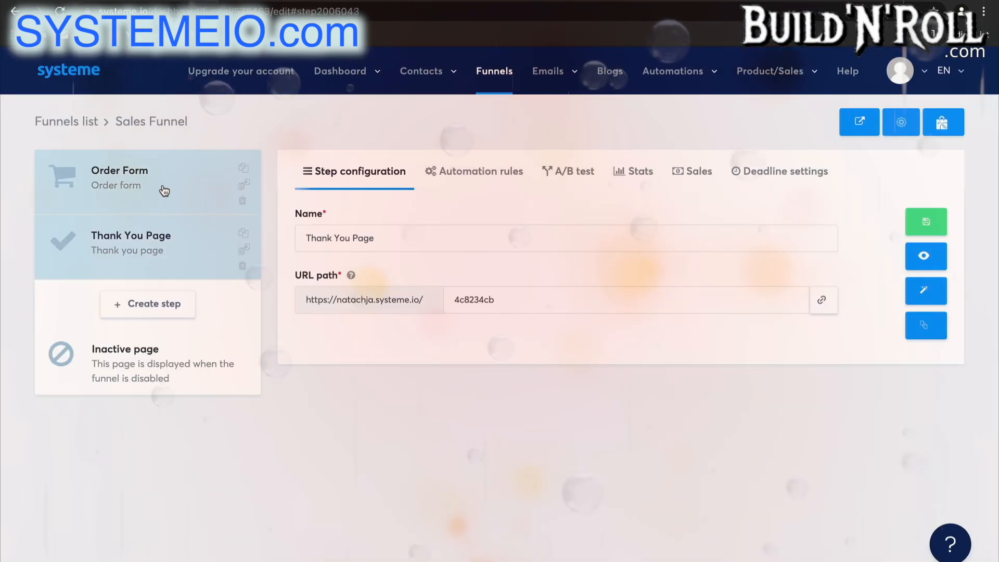
pyautogui.click(166, 195)
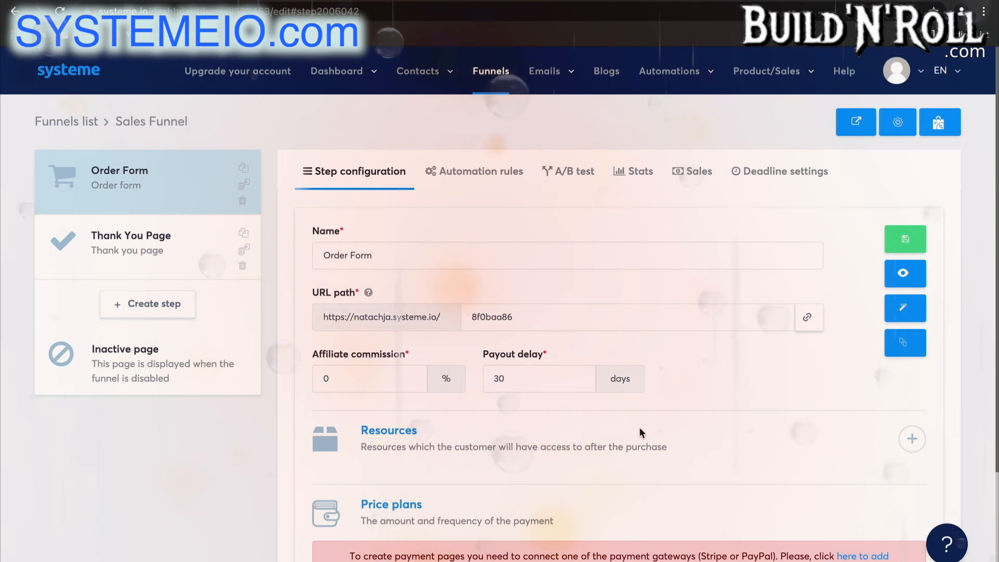
# Step: Examine the Order Form step's configuration, including its resources, price plans, coupons and payment gateway requirement
pyautogui.scroll(-2, 679, 463)
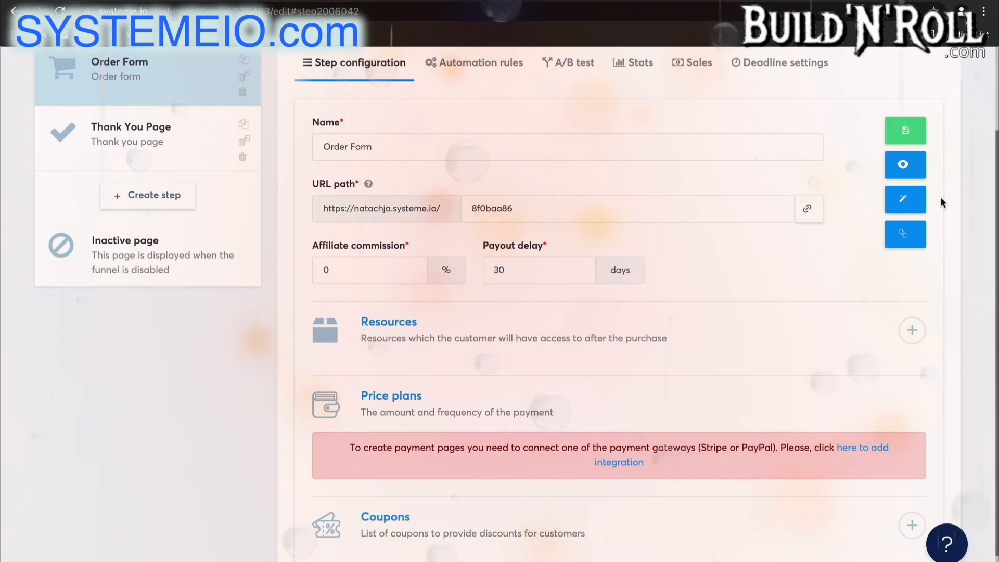
pyautogui.scroll(2, 940, 196)
pyautogui.click(919, 68)
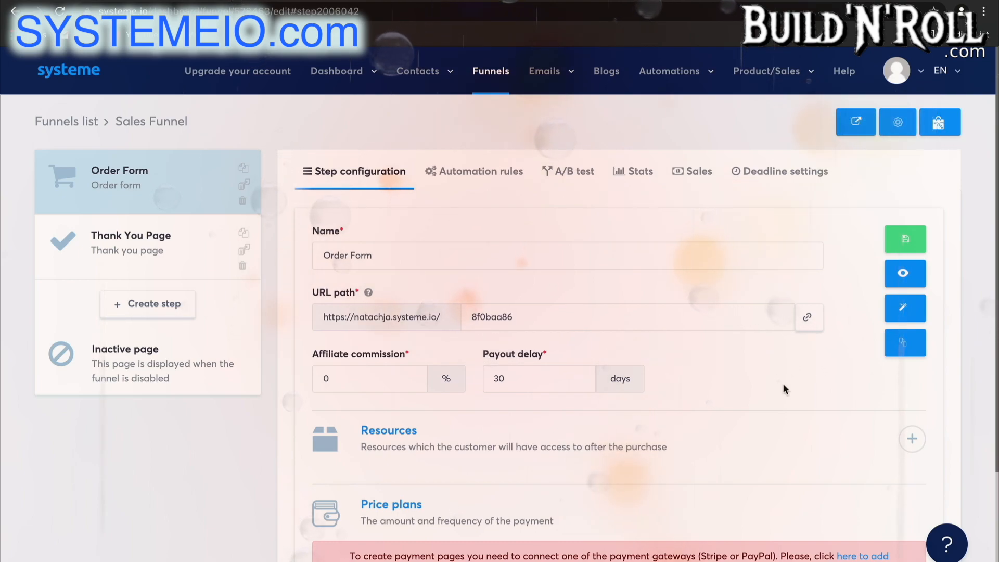
pyautogui.scroll(-3, 783, 385)
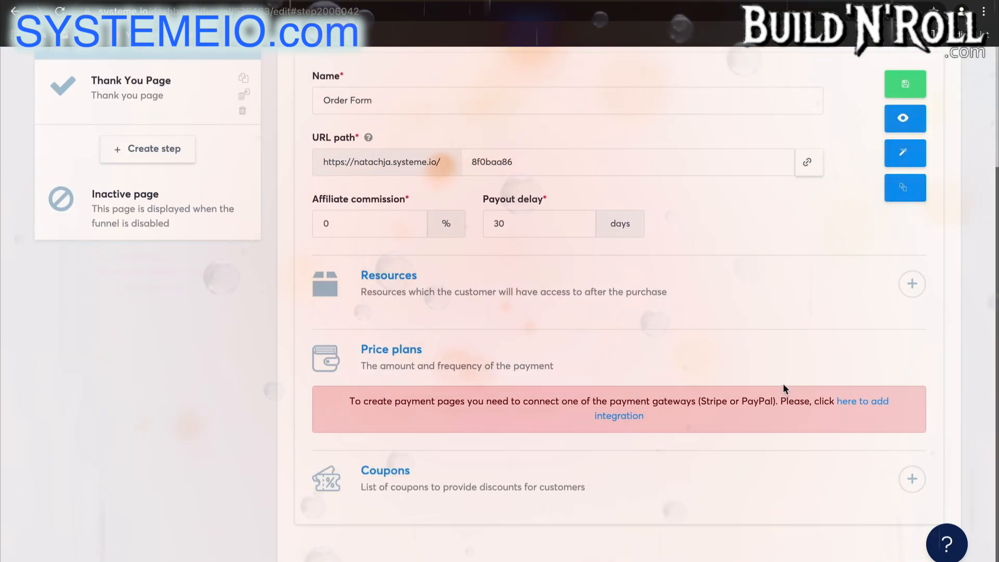
pyautogui.scroll(3, 783, 383)
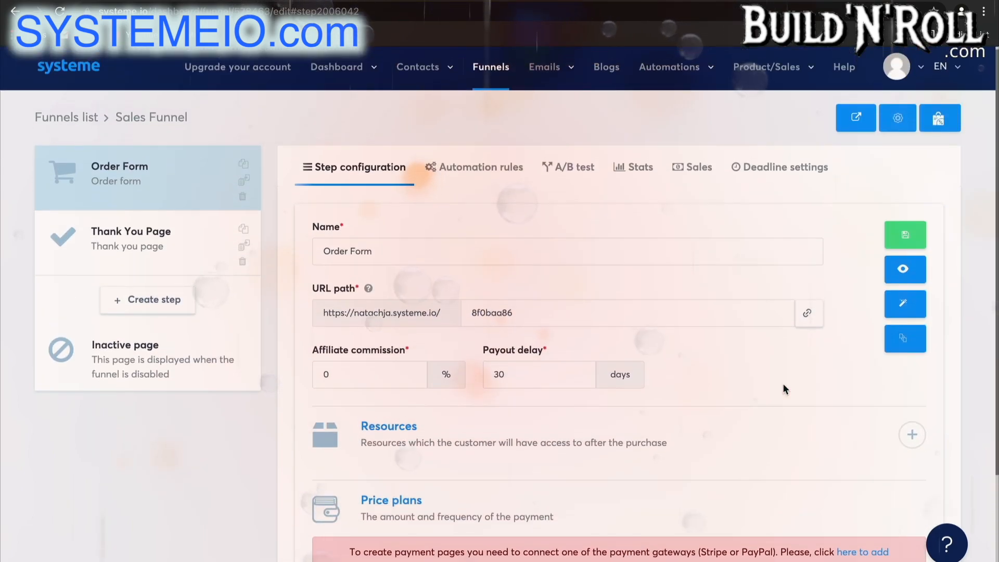
# Step: Create a funnel step named "Sales Page" with the type Sales page and move it above the Order Form step
pyautogui.click(166, 311)
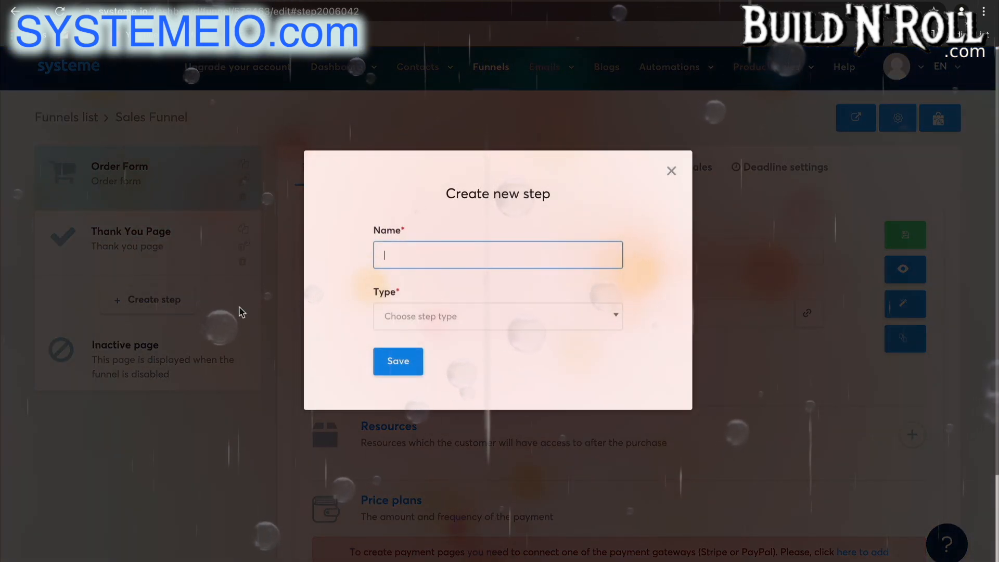
pyautogui.write('Sales Page')
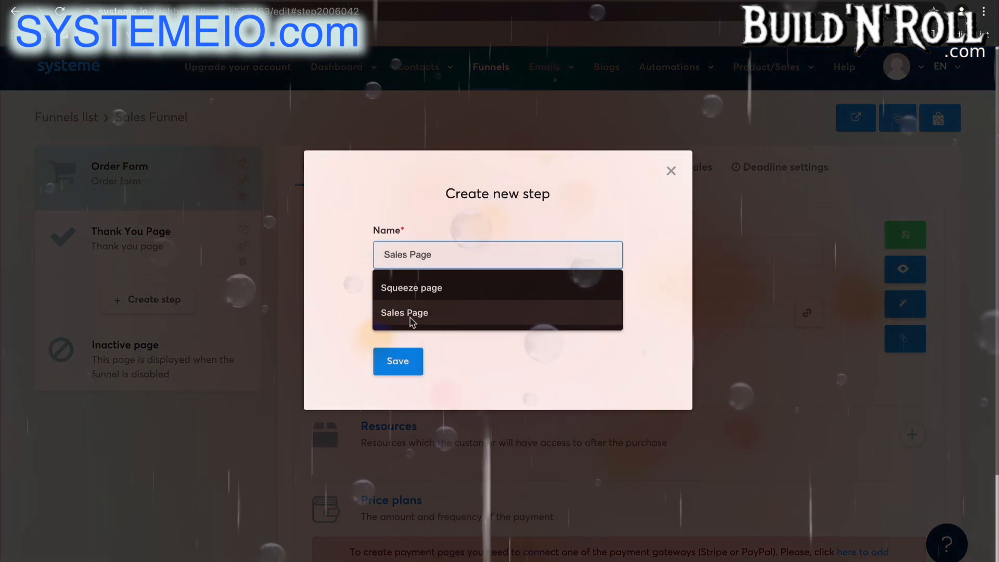
pyautogui.click(411, 313)
pyautogui.click(409, 317)
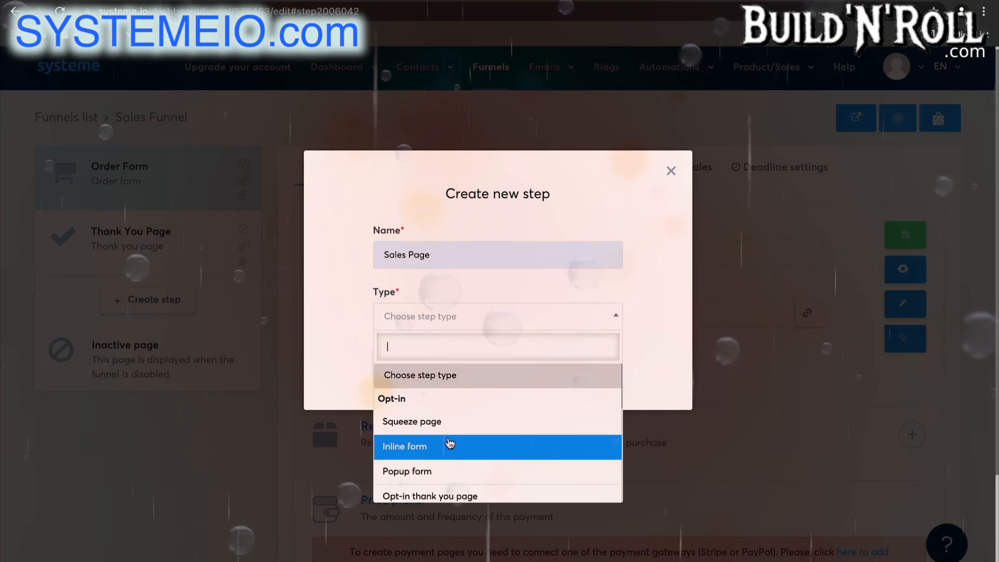
pyautogui.scroll(-3, 446, 444)
pyautogui.click(450, 397)
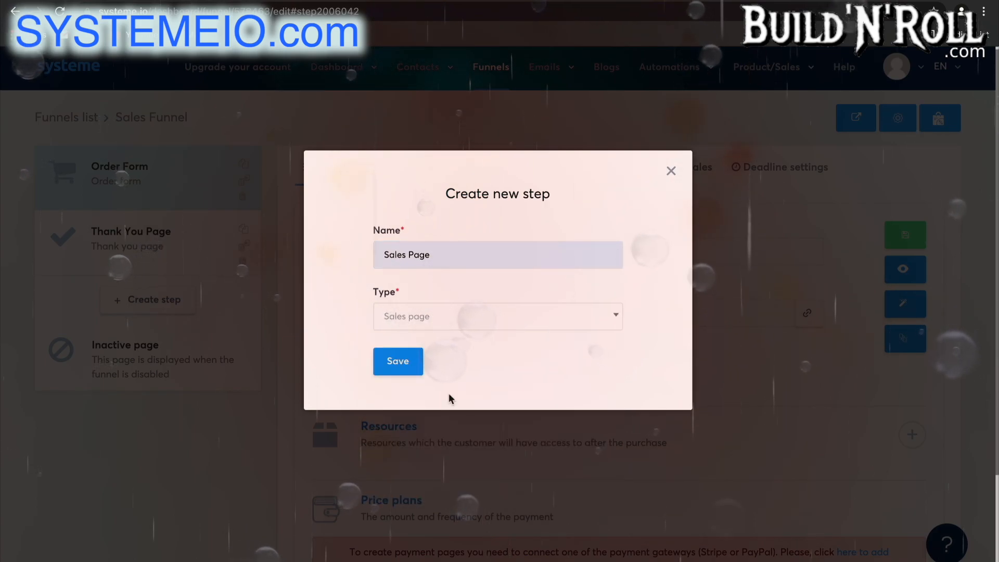
pyautogui.click(401, 363)
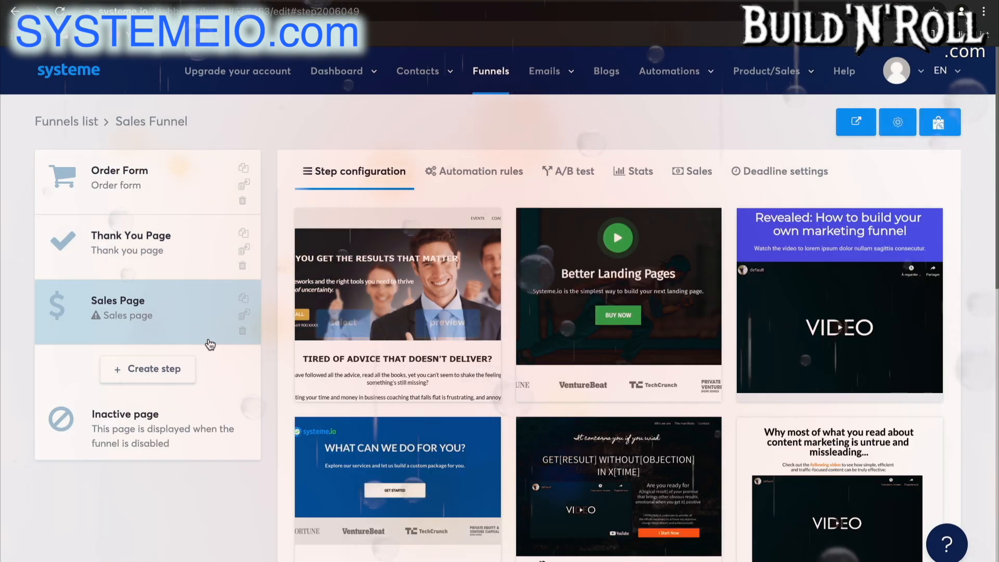
pyautogui.moveTo(195, 326); pyautogui.dragTo(193, 202)
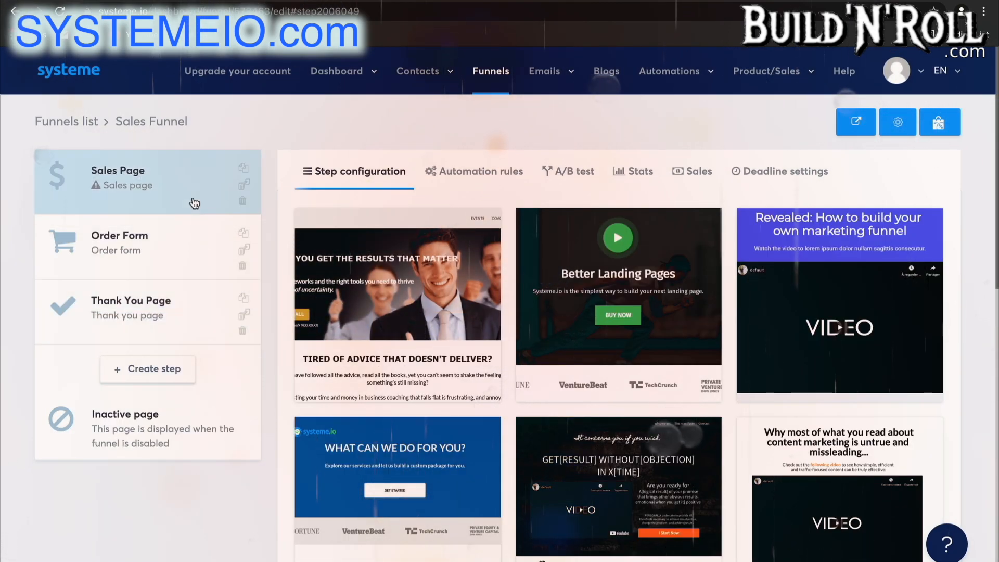
# Step: Select the "Headline (sub headline)" template with the sales chart for the Sales Page step
pyautogui.scroll(-7, 650, 302)
pyautogui.scroll(-3, 671, 320)
pyautogui.scroll(-4, 671, 320)
pyautogui.scroll(4, 671, 320)
pyautogui.scroll(-3, 671, 323)
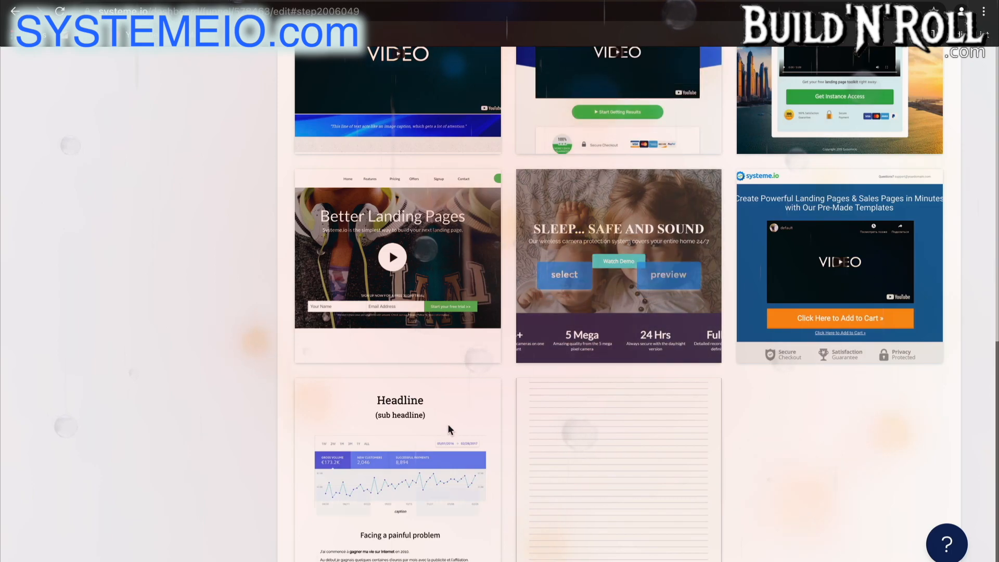
pyautogui.moveTo(404, 460)
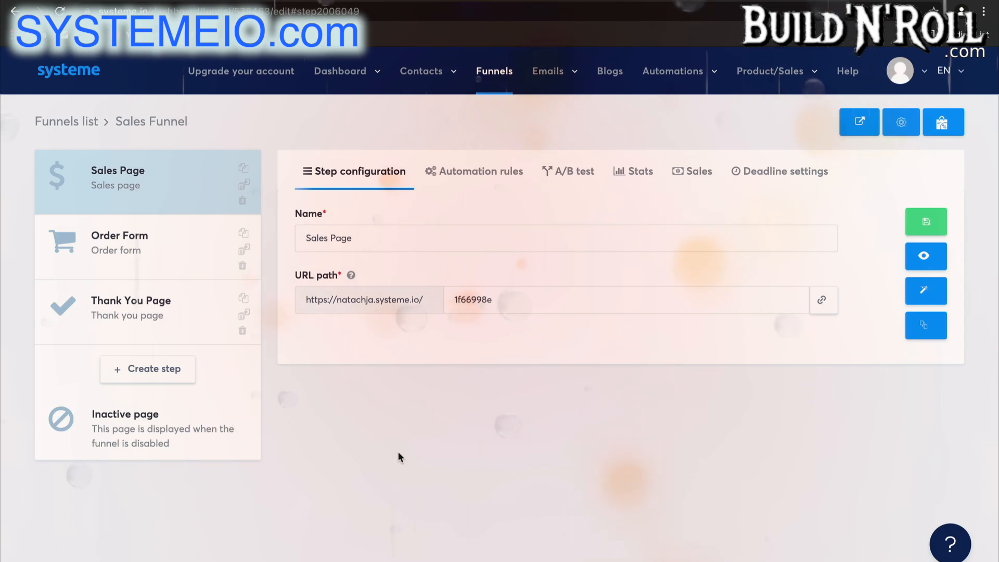
# Step: Open the Sales Page for editing and set both "Click here" buttons in the pricing table above "How to accomplish this?" to Next step URL
pyautogui.click(928, 293)
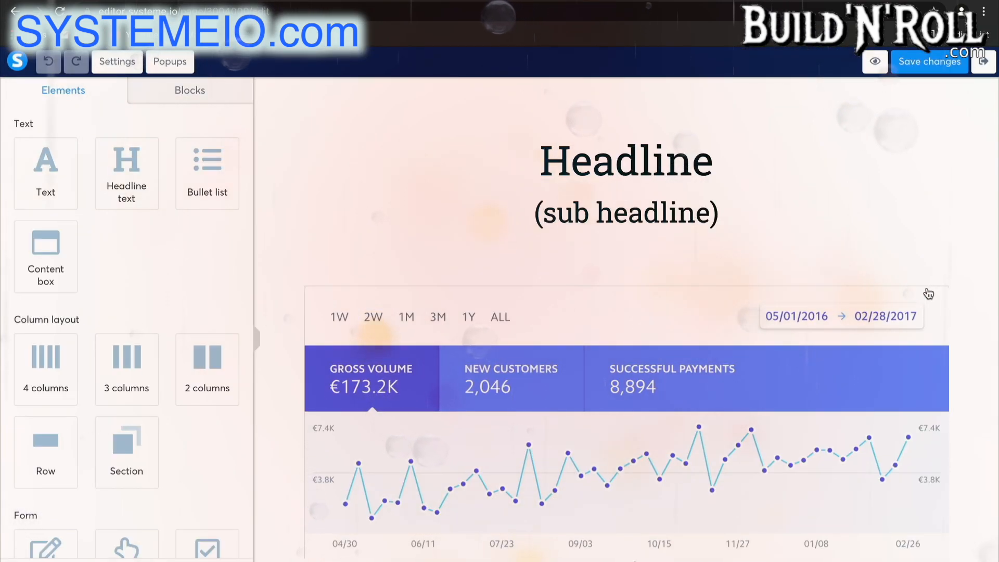
pyautogui.scroll(-15, 928, 294)
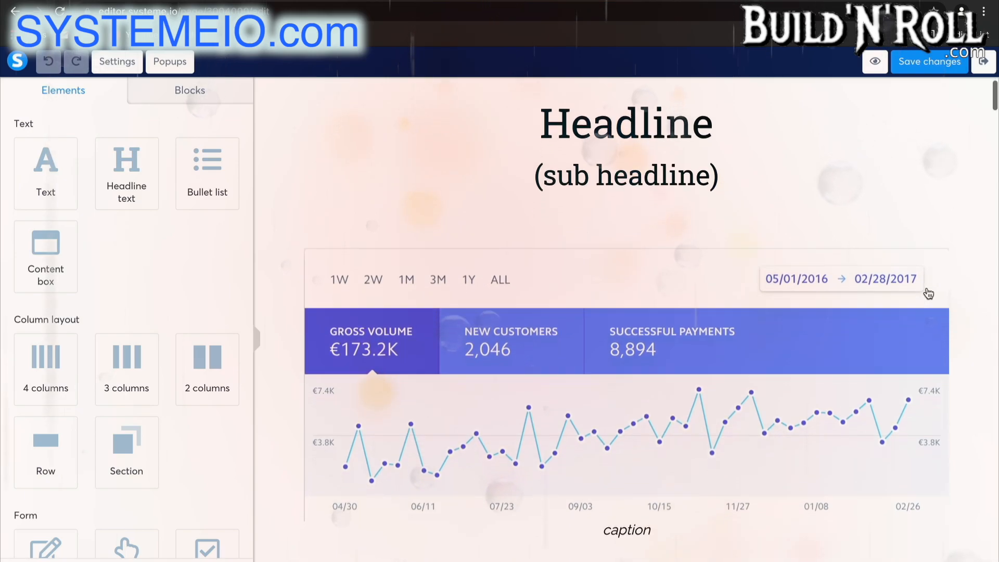
pyautogui.scroll(-20, 928, 294)
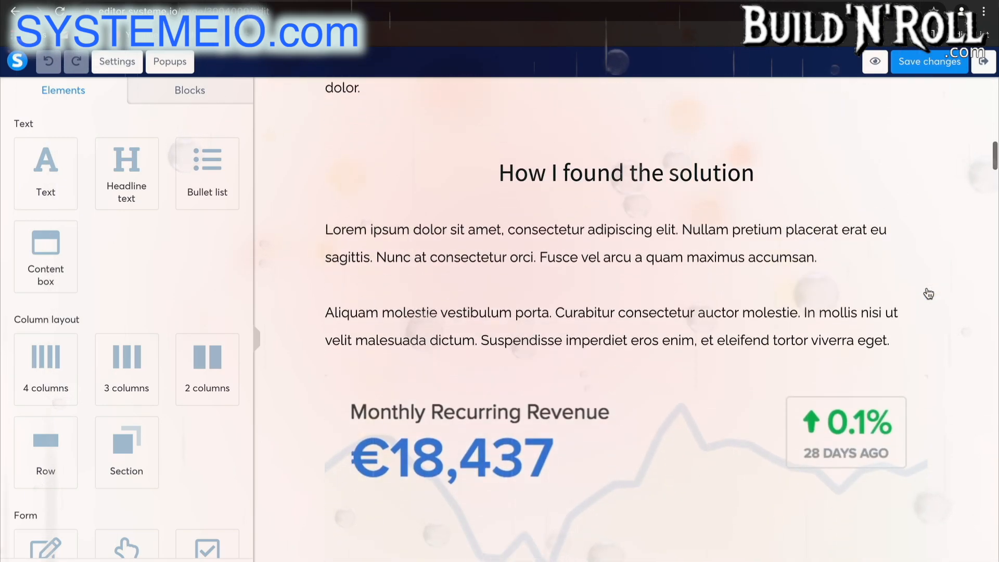
pyautogui.scroll(-20, 928, 294)
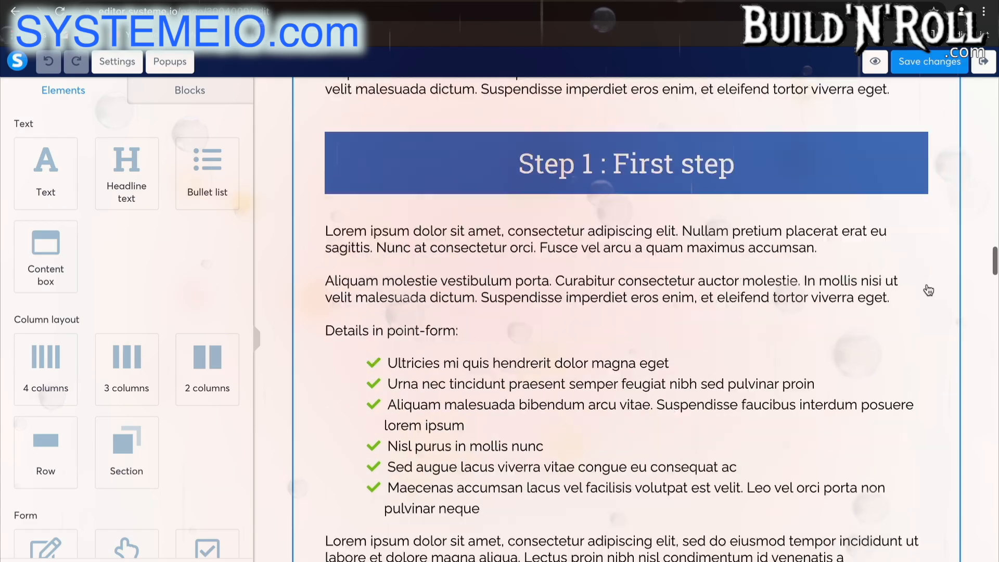
pyautogui.scroll(-20, 928, 289)
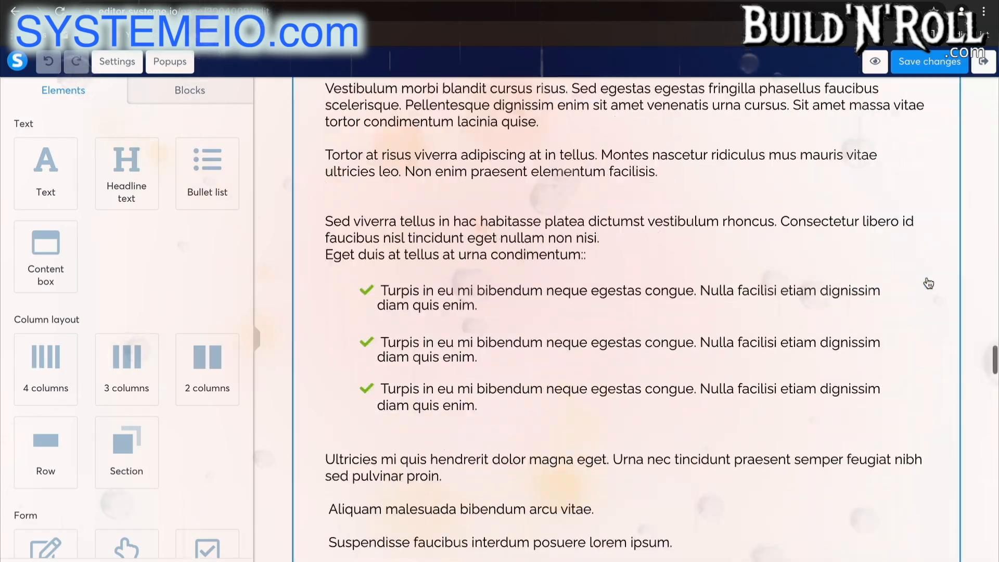
pyautogui.scroll(-20, 928, 284)
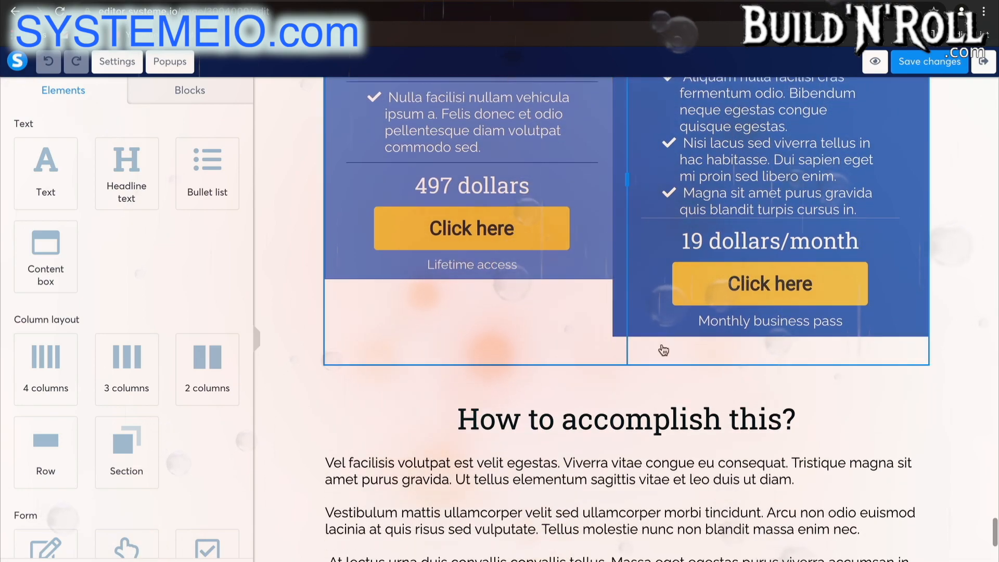
pyautogui.click(500, 234)
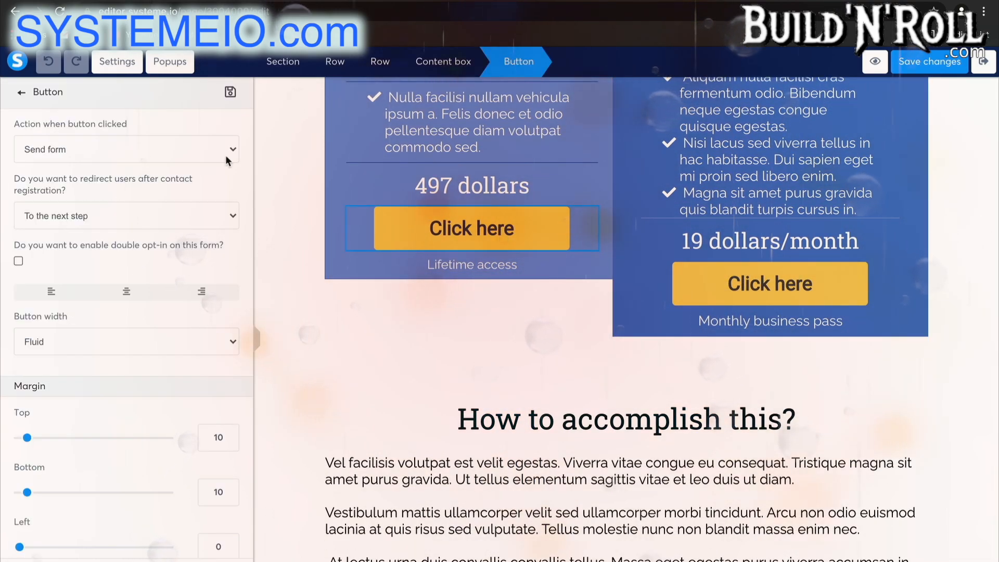
pyautogui.click(144, 150)
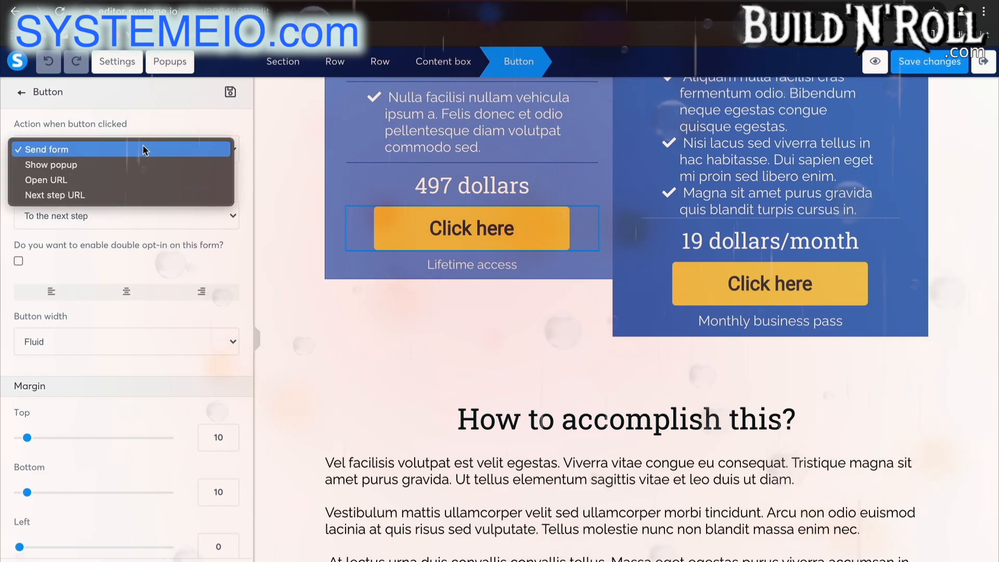
pyautogui.click(98, 195)
pyautogui.click(767, 285)
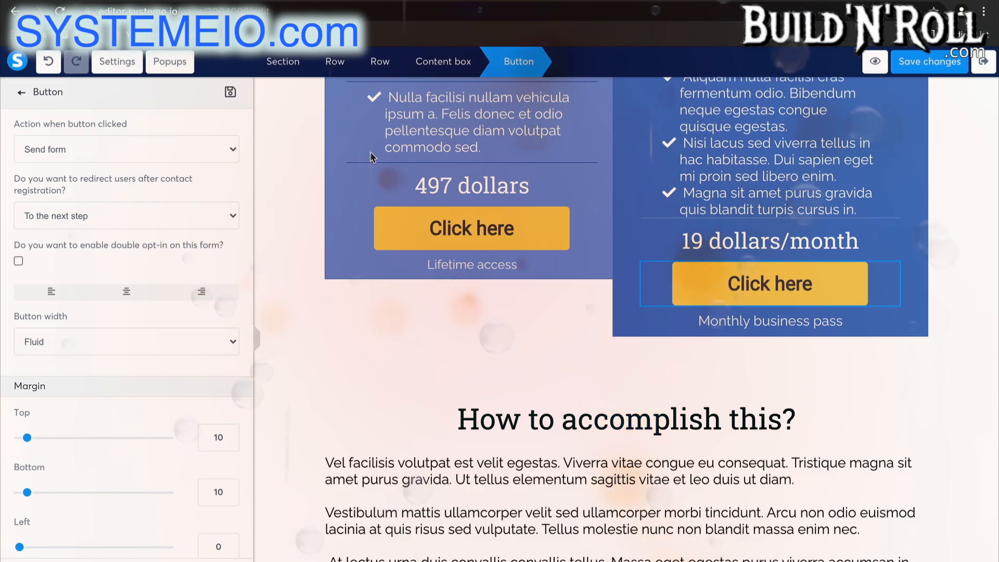
pyautogui.click(156, 150)
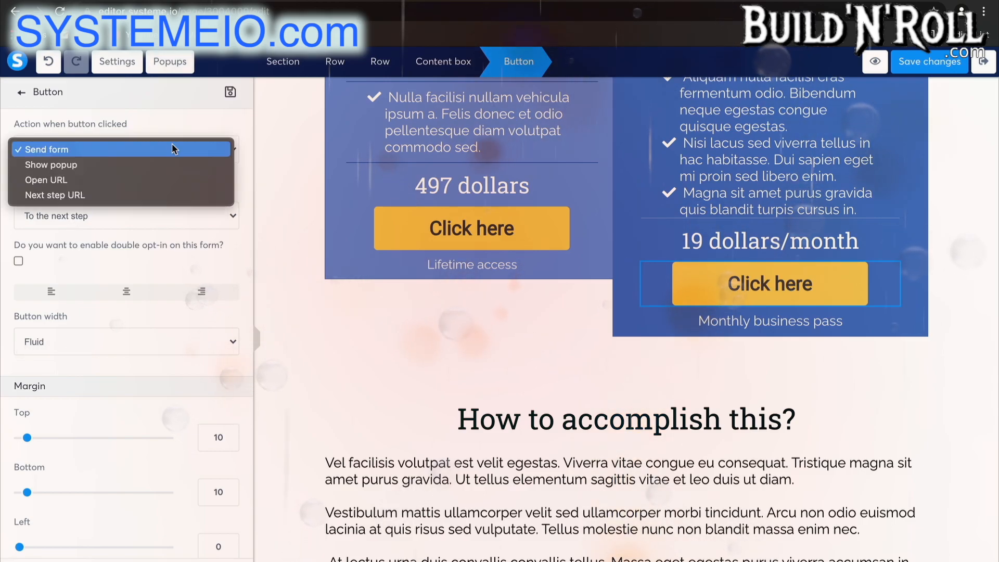
pyautogui.click(153, 198)
pyautogui.click(392, 392)
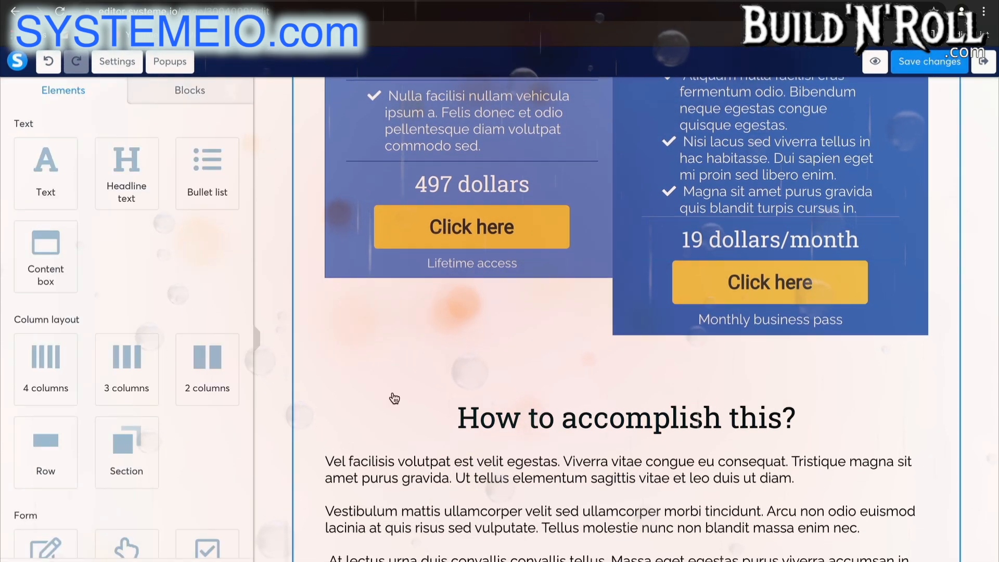
# Step: Set both "Click here" buttons in the preceding Lifetime Access and Business Pass pricing table to Next step URL, then save and exit the editor
pyautogui.scroll(3, 393, 398)
pyautogui.scroll(-2, 395, 402)
pyautogui.click(443, 307)
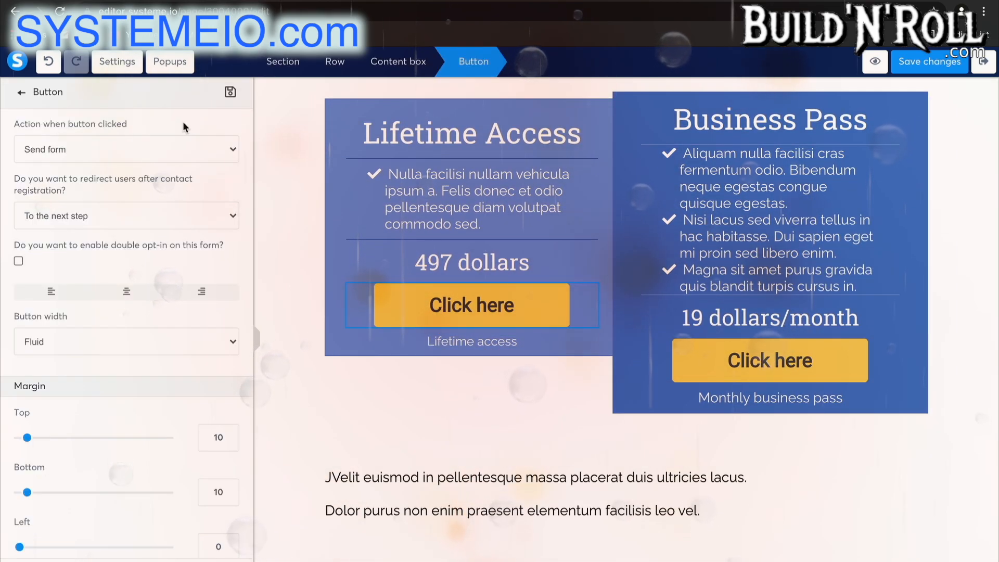
pyautogui.click(174, 151)
pyautogui.click(155, 196)
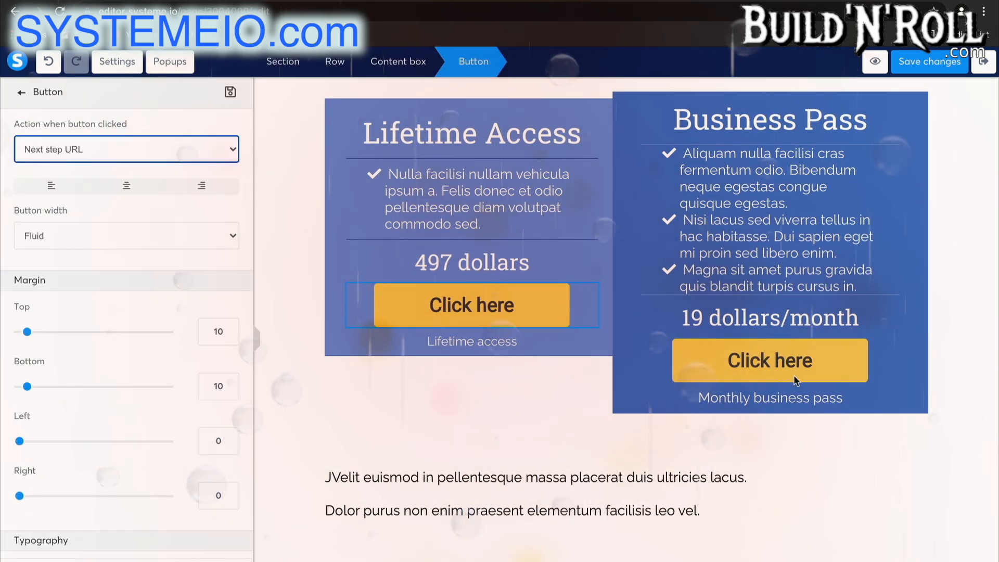
pyautogui.click(781, 362)
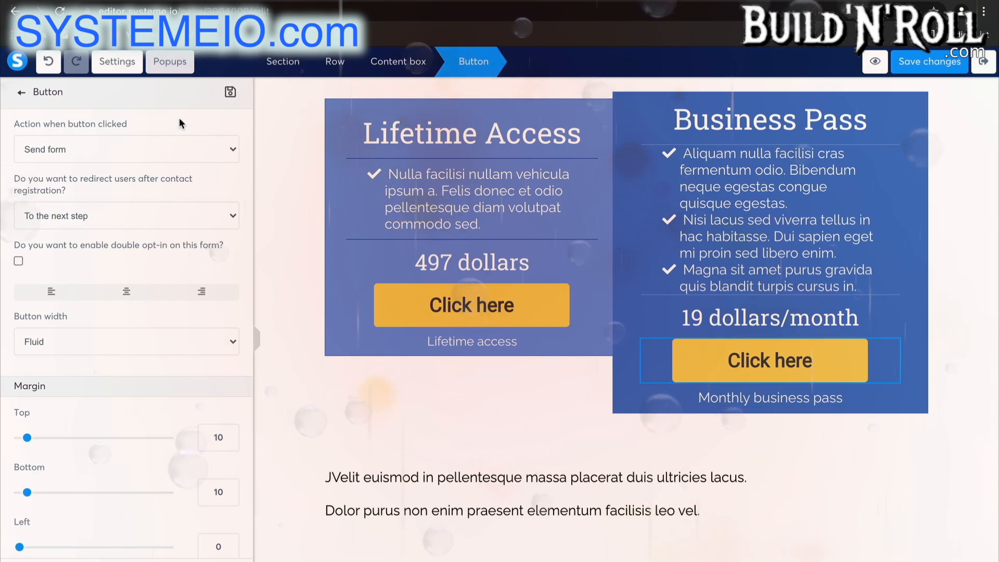
pyautogui.click(189, 149)
pyautogui.click(147, 192)
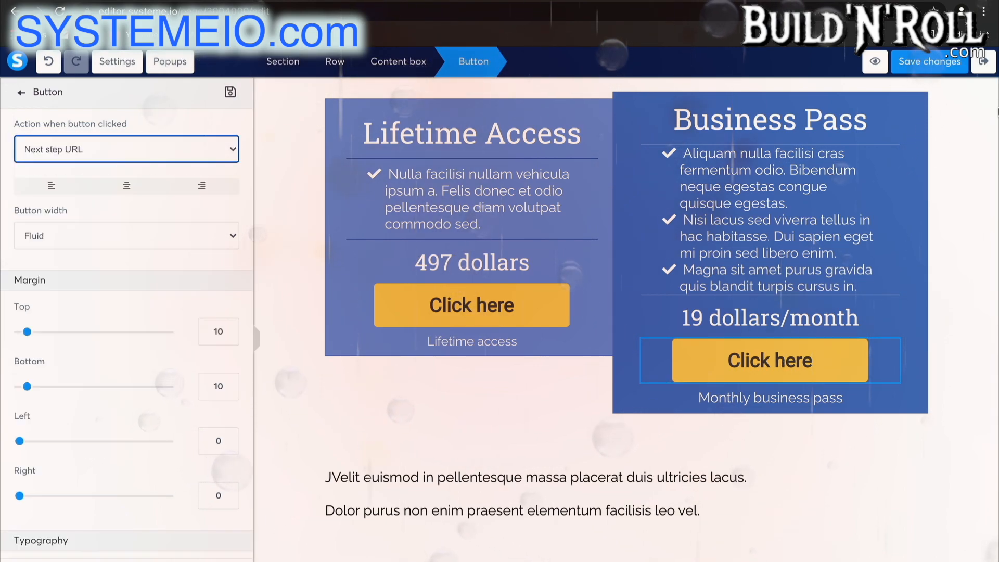
pyautogui.click(930, 71)
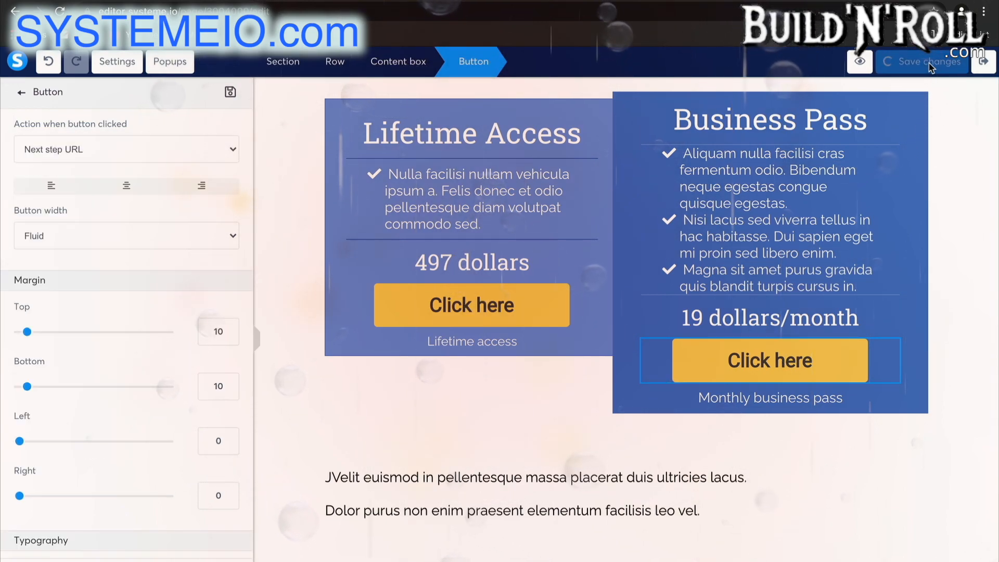
pyautogui.click(989, 72)
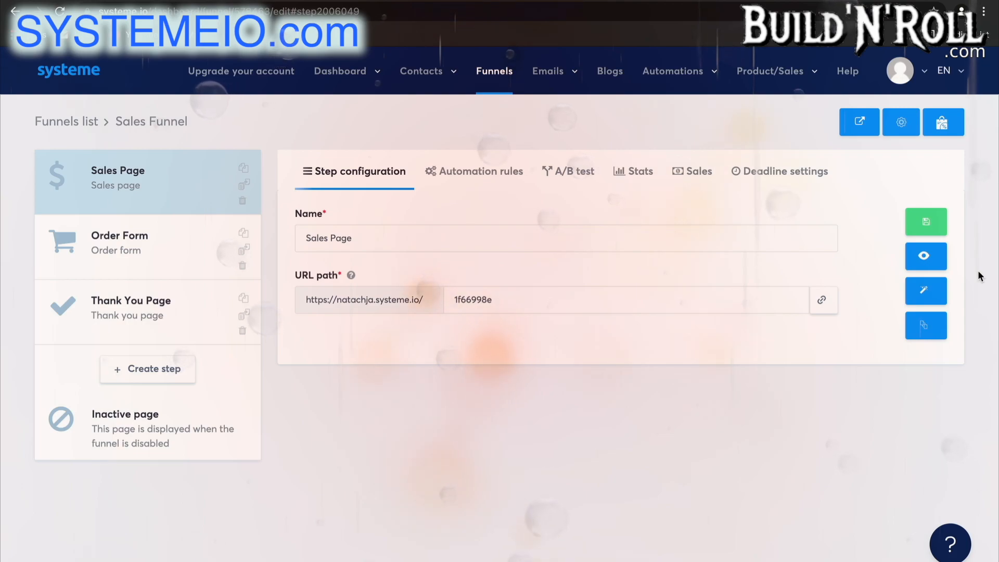
# Step: Preview the Sales Page and look through its whole content
pyautogui.click(926, 258)
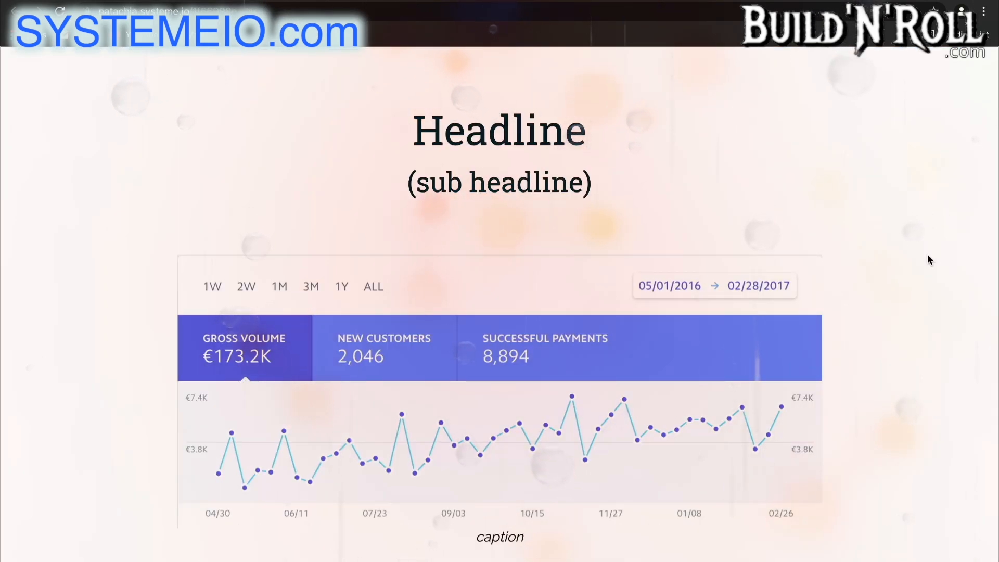
pyautogui.scroll(-3, 929, 259)
pyautogui.scroll(-15, 928, 258)
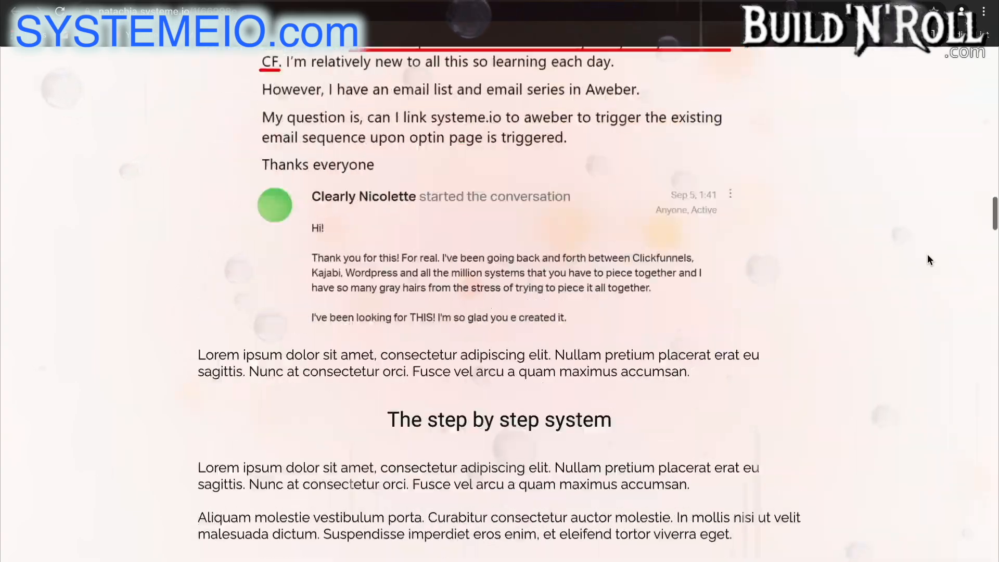
pyautogui.scroll(-15, 927, 255)
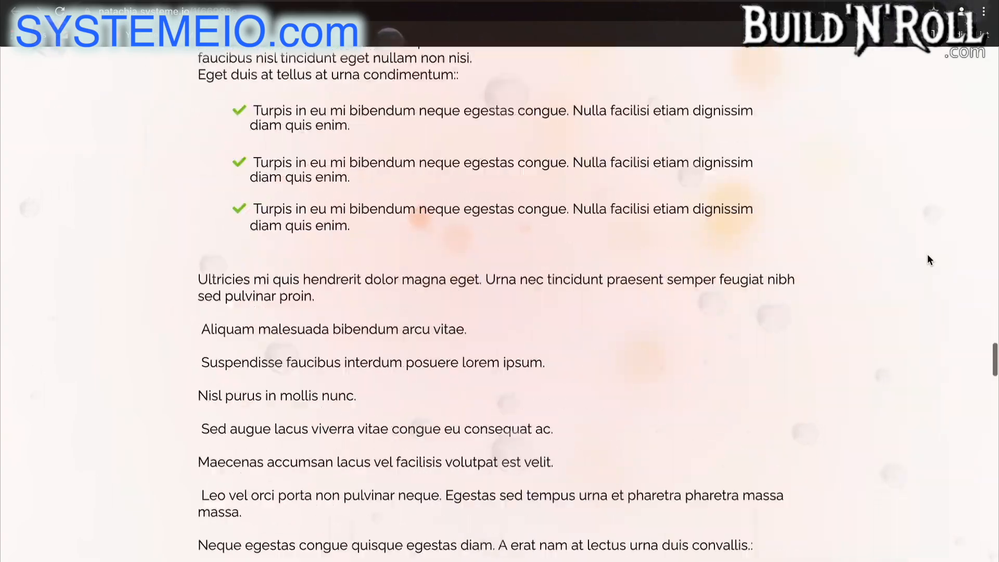
pyautogui.scroll(-20, 930, 259)
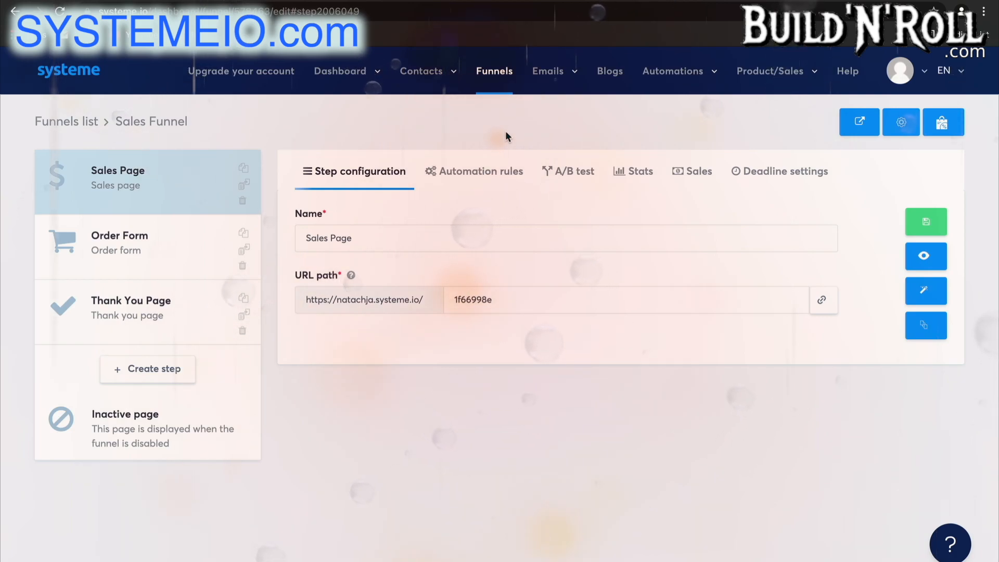
# Step: Create a new Sales Funnel step named "Upsell 1" with the type Upsell
pyautogui.click(175, 369)
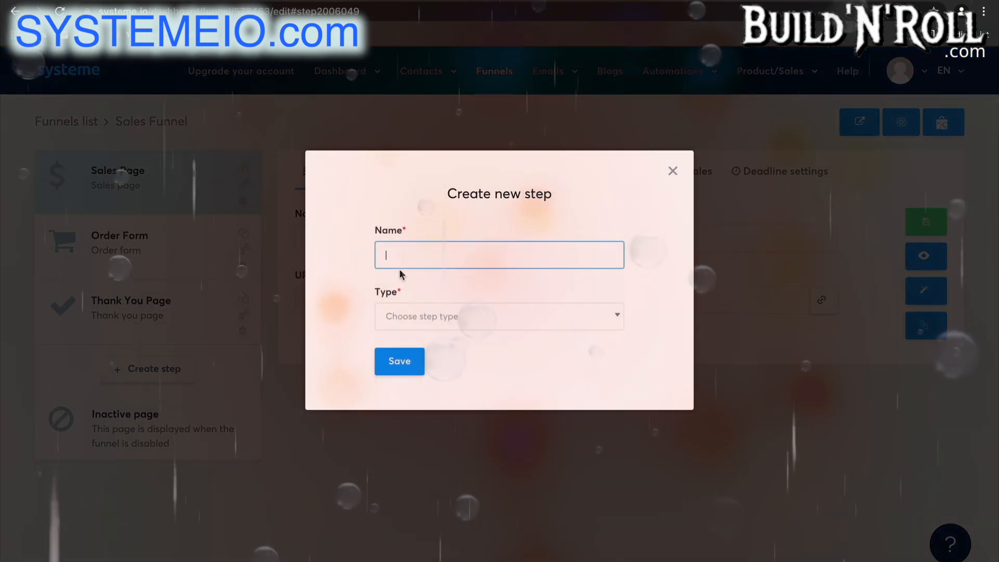
pyautogui.write('Up')
pyautogui.click(460, 286)
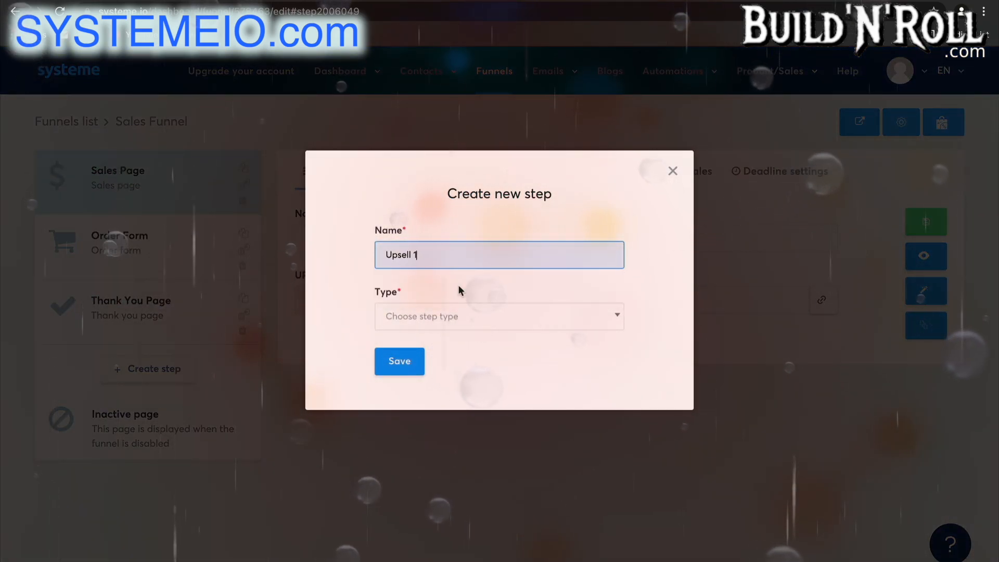
pyautogui.click(471, 317)
pyautogui.scroll(-3, 464, 484)
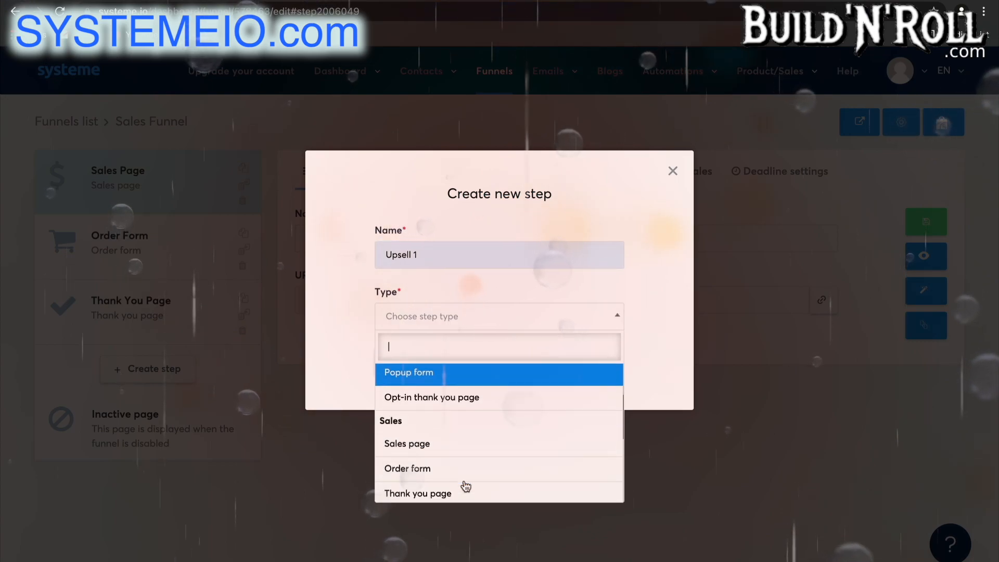
pyautogui.click(464, 485)
pyautogui.click(398, 360)
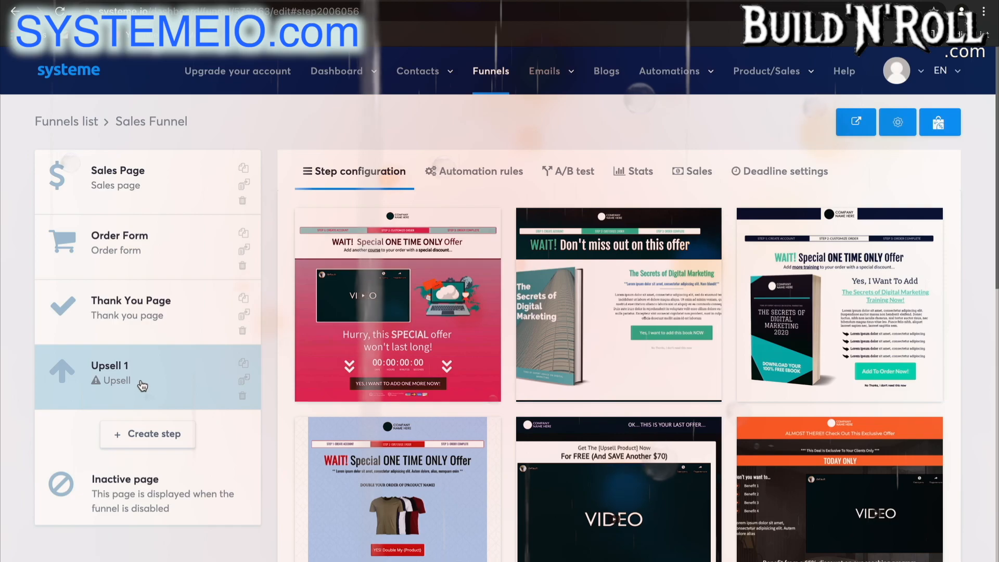
# Step: Select the "Customize your order" template for Upsell 1 and move the step directly above the Thank You Page
pyautogui.scroll(-12, 629, 432)
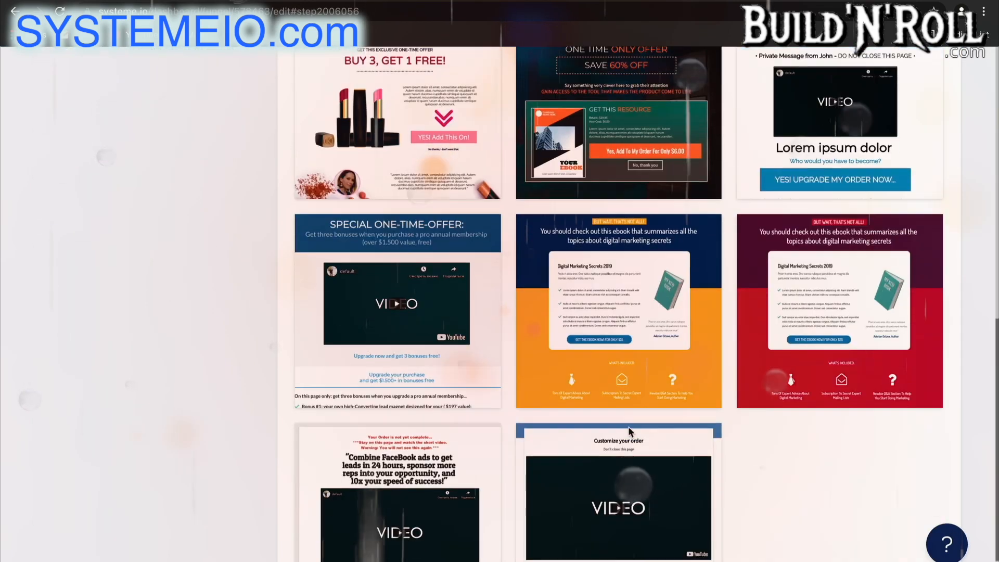
pyautogui.scroll(-1, 629, 428)
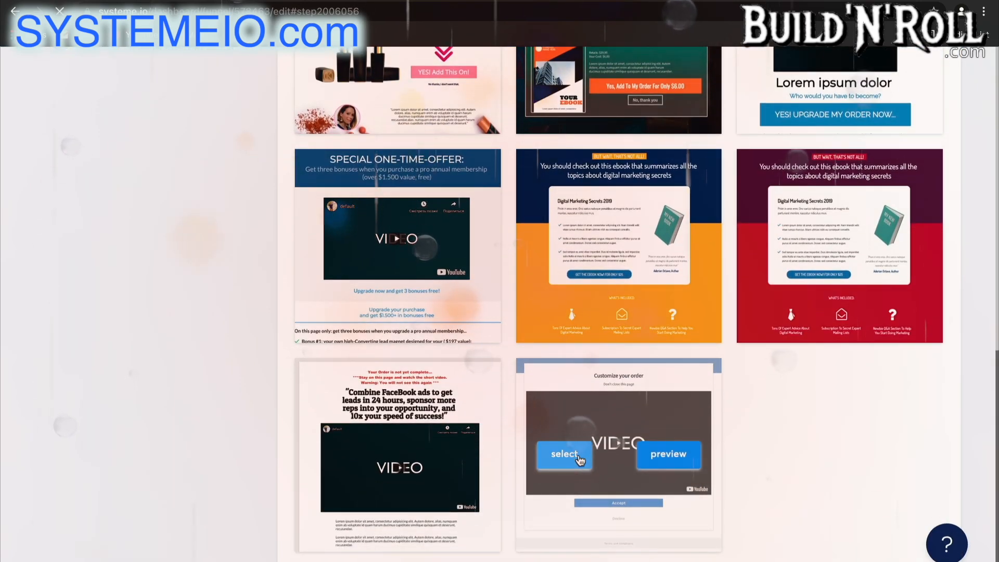
pyautogui.click(565, 454)
pyautogui.moveTo(152, 378); pyautogui.dragTo(148, 294)
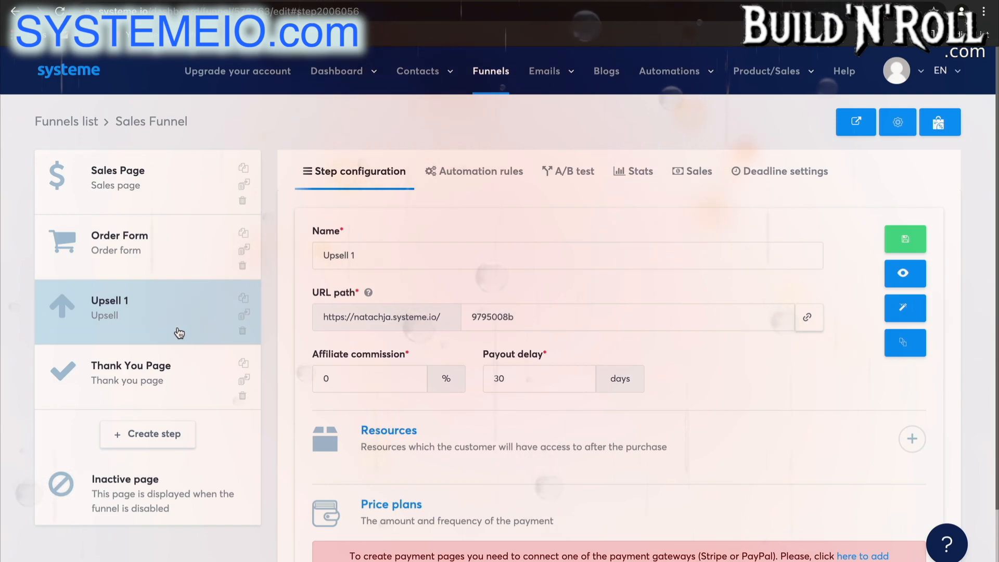
# Step: Create a new Sales Funnel step named "Downsell" with the type Downsell
pyautogui.click(180, 428)
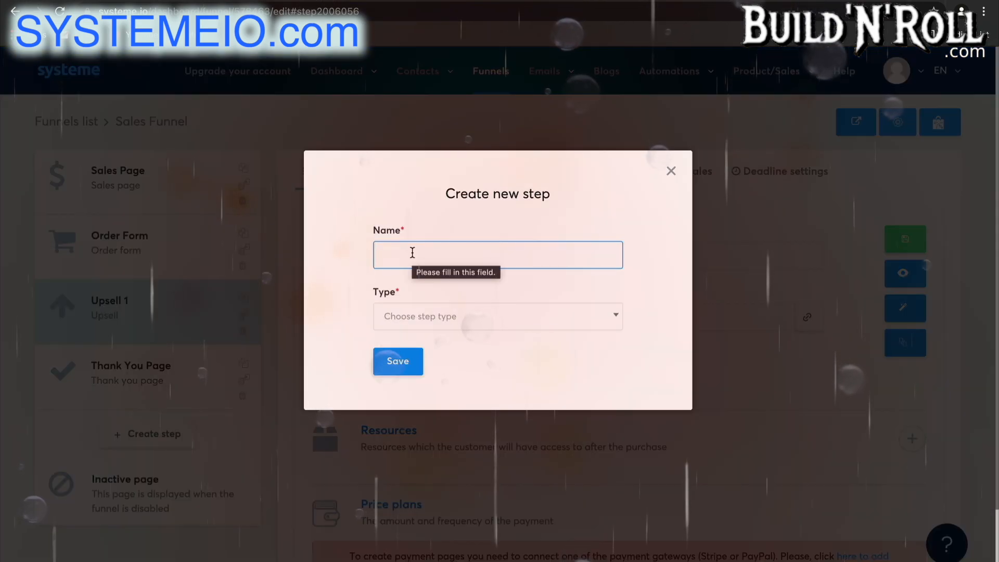
pyautogui.click(412, 253)
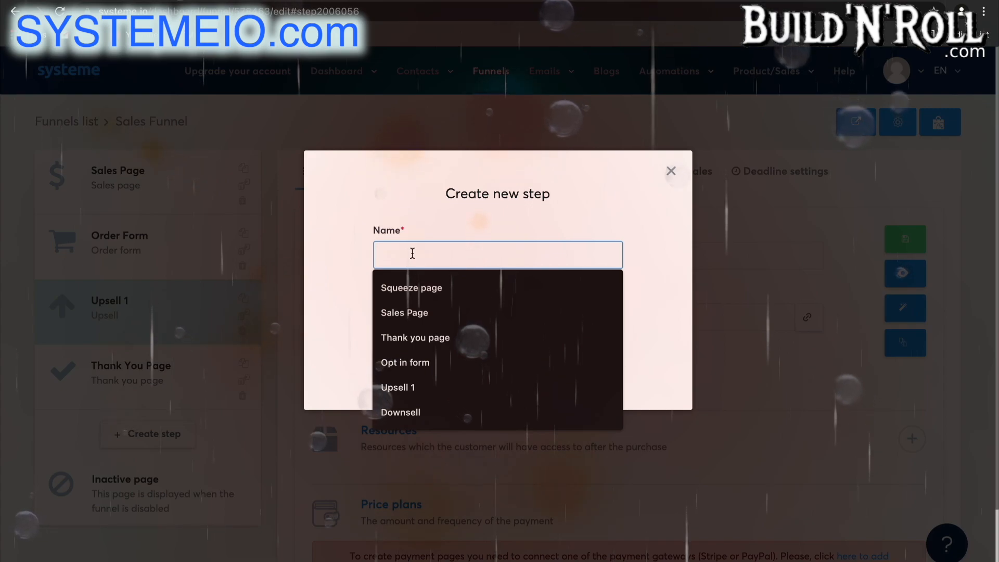
pyautogui.write('D')
pyautogui.click(437, 288)
pyautogui.click(440, 318)
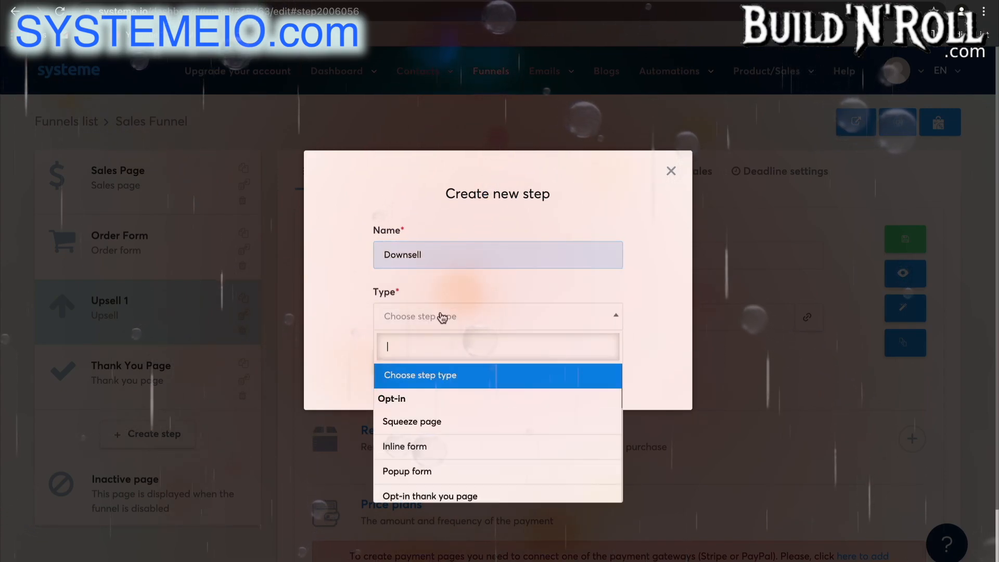
pyautogui.scroll(-5, 428, 462)
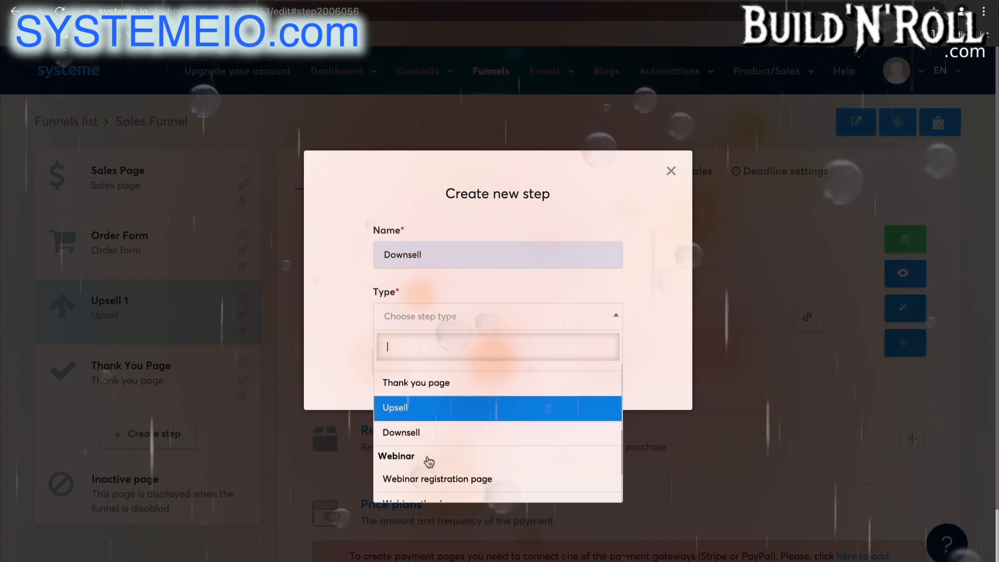
pyautogui.click(430, 430)
pyautogui.click(399, 360)
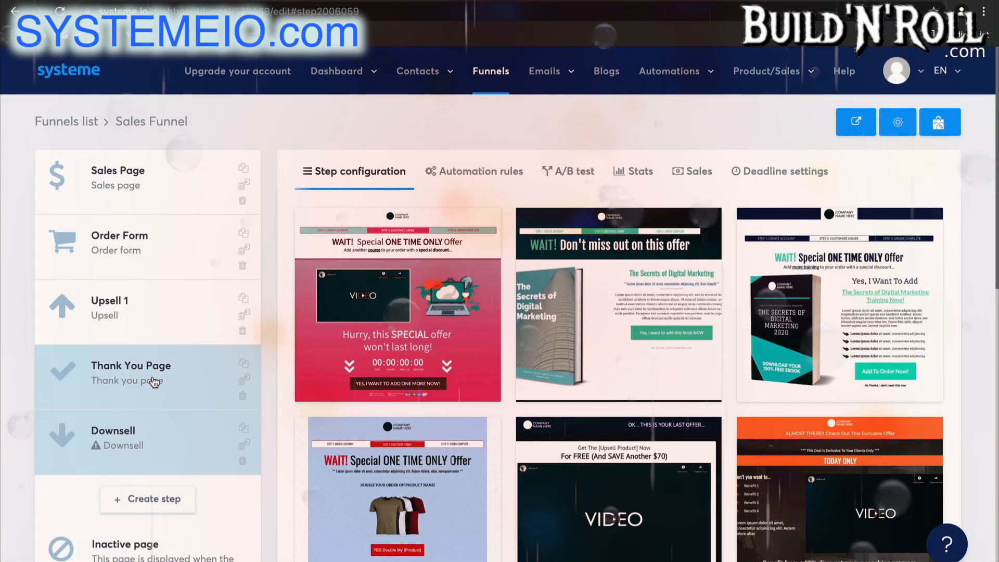
# Step: Select the "Customize your order" template for the Downsell step and move it directly above the Thank You Page
pyautogui.click(152, 381)
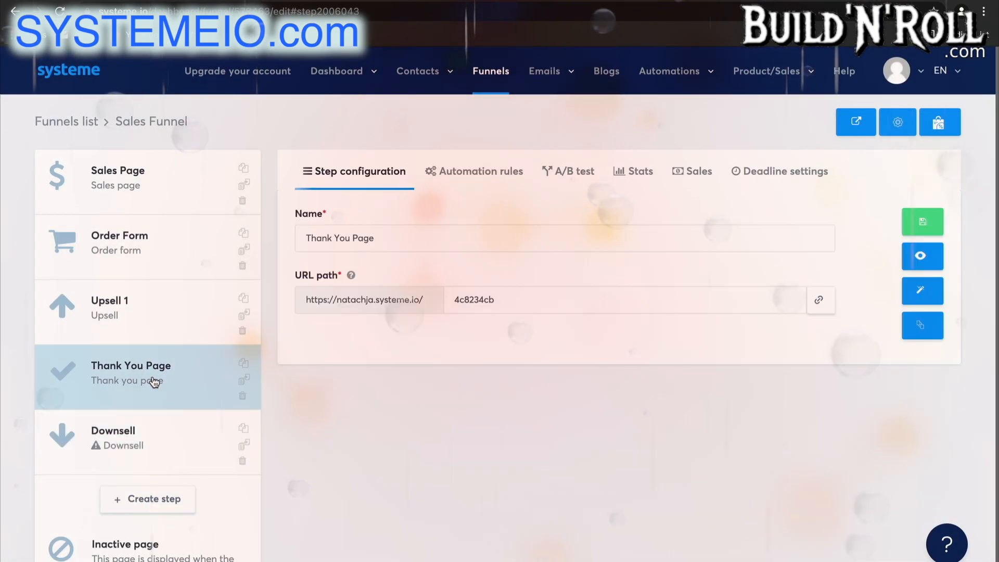
pyautogui.click(156, 427)
pyautogui.scroll(-10, 625, 482)
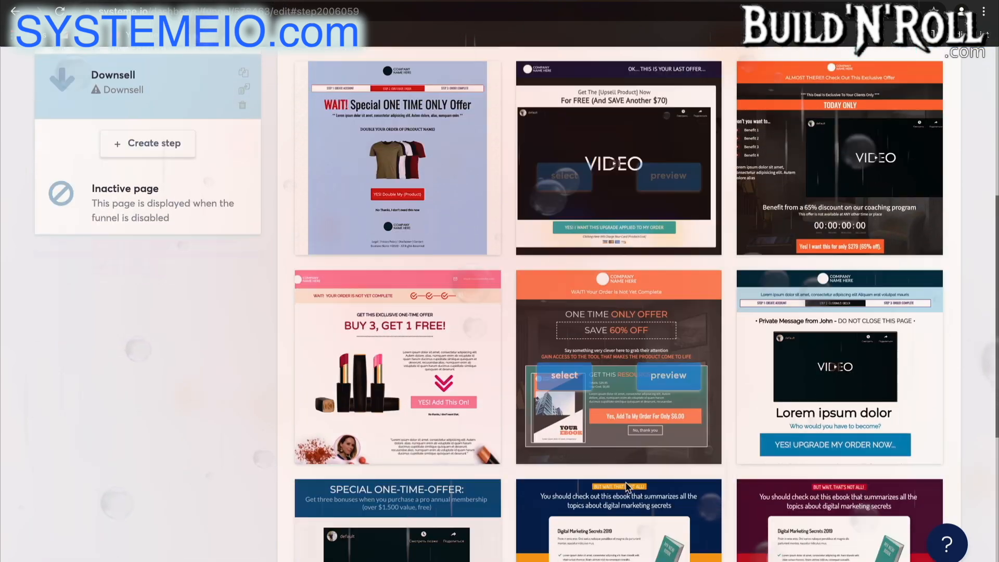
pyautogui.scroll(-1, 628, 487)
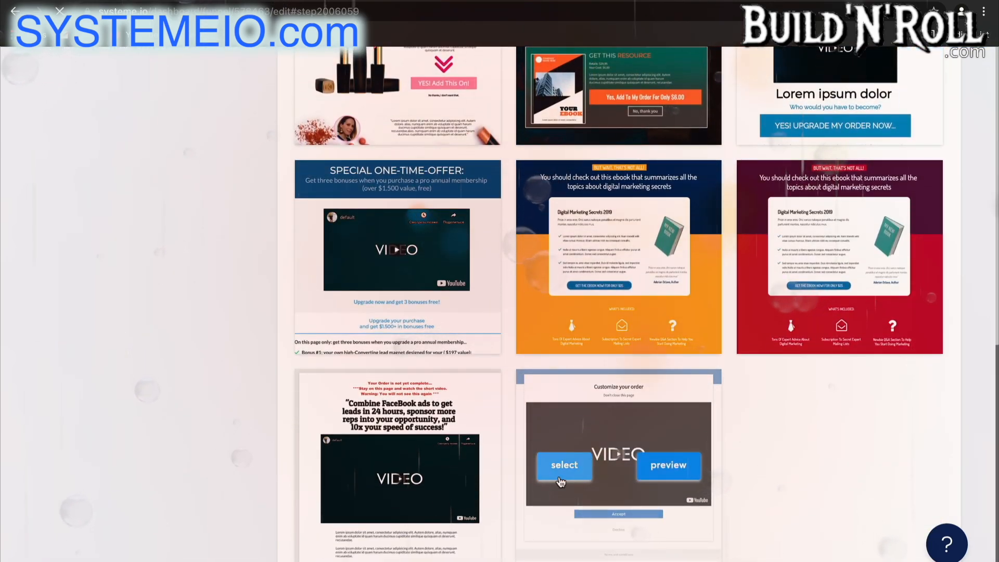
pyautogui.click(561, 482)
pyautogui.moveTo(152, 451); pyautogui.dragTo(152, 386)
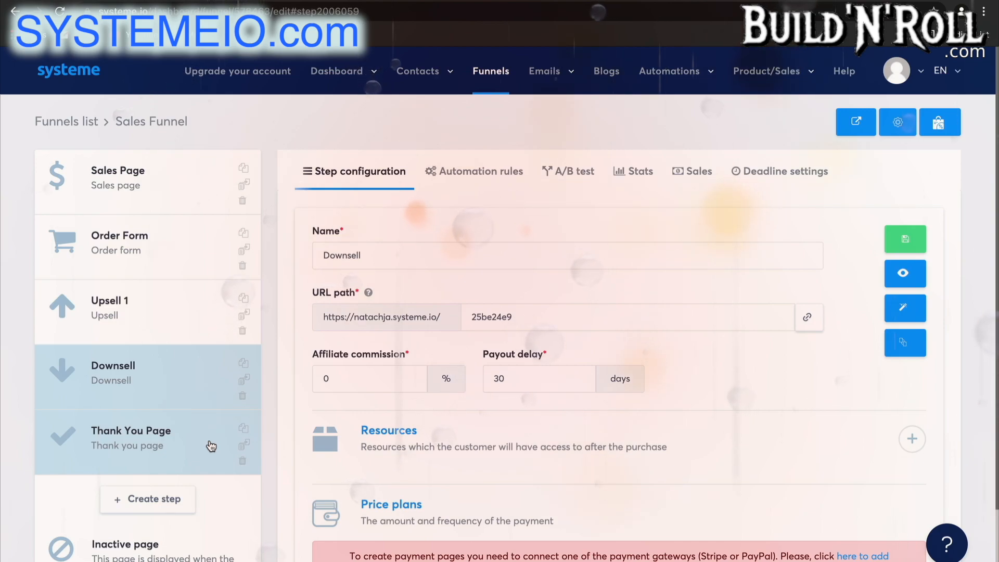
# Step: Add an empty resource entry to the Order Form step, then check the available resource types and the price plans section
pyautogui.click(171, 263)
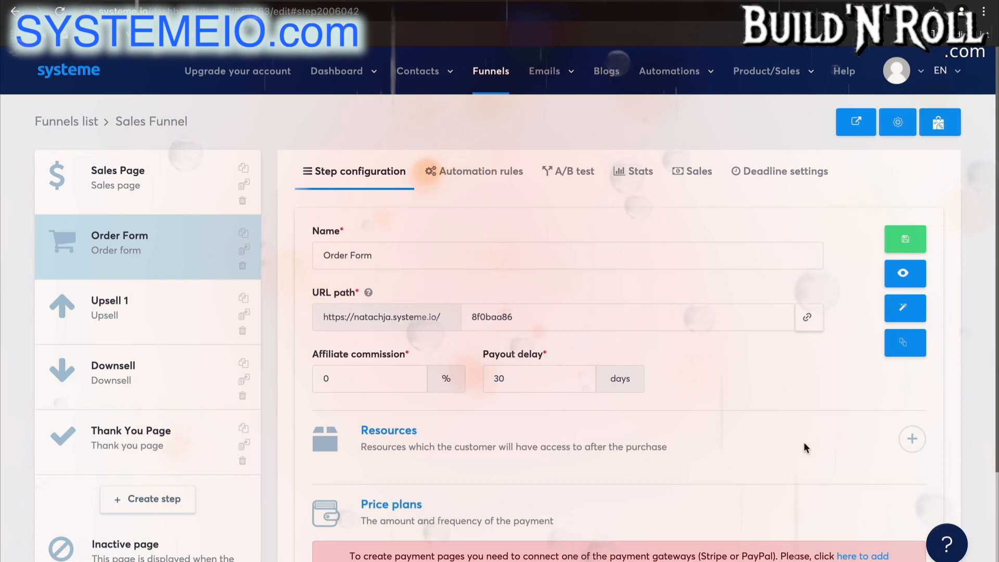
pyautogui.click(912, 439)
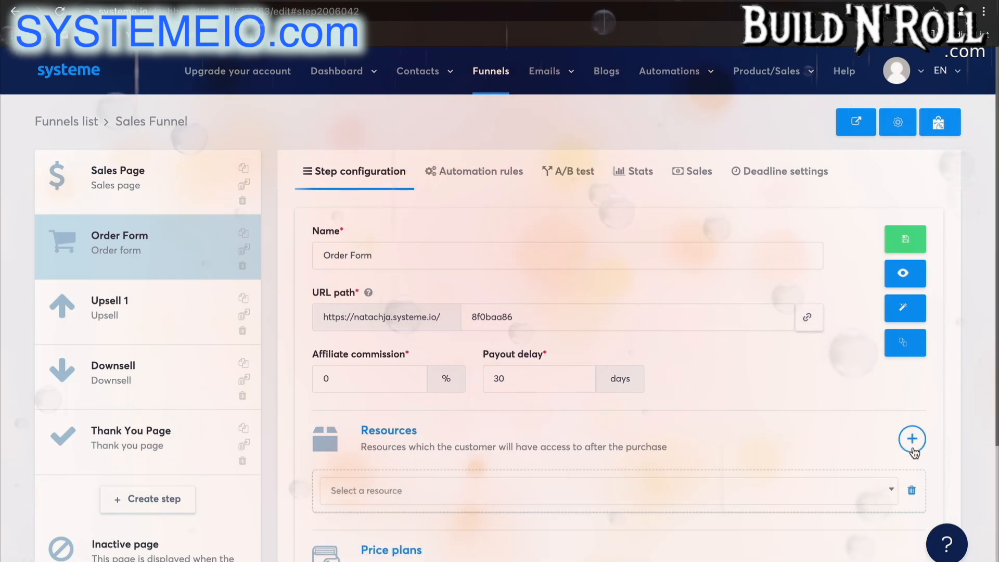
pyautogui.click(797, 497)
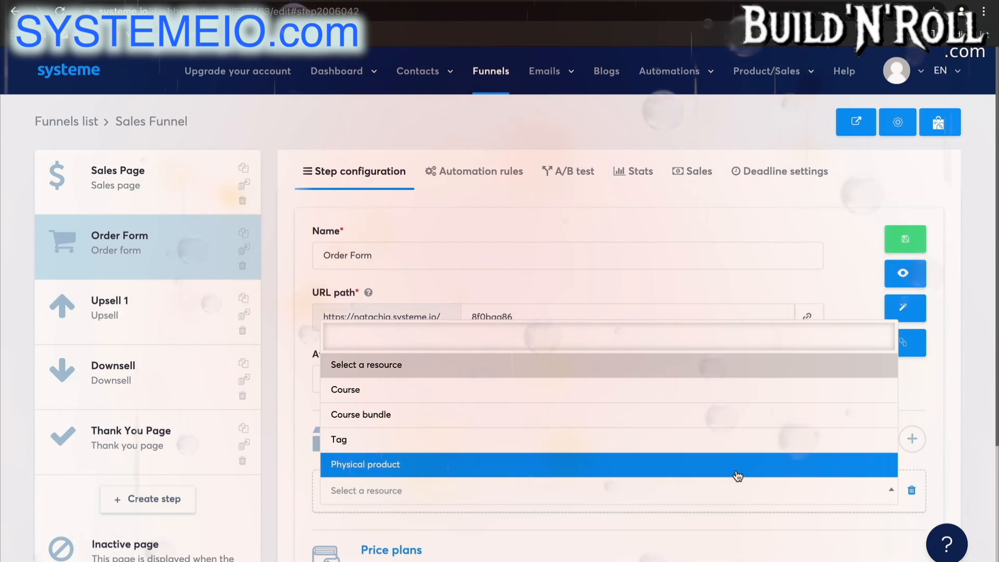
pyautogui.click(922, 407)
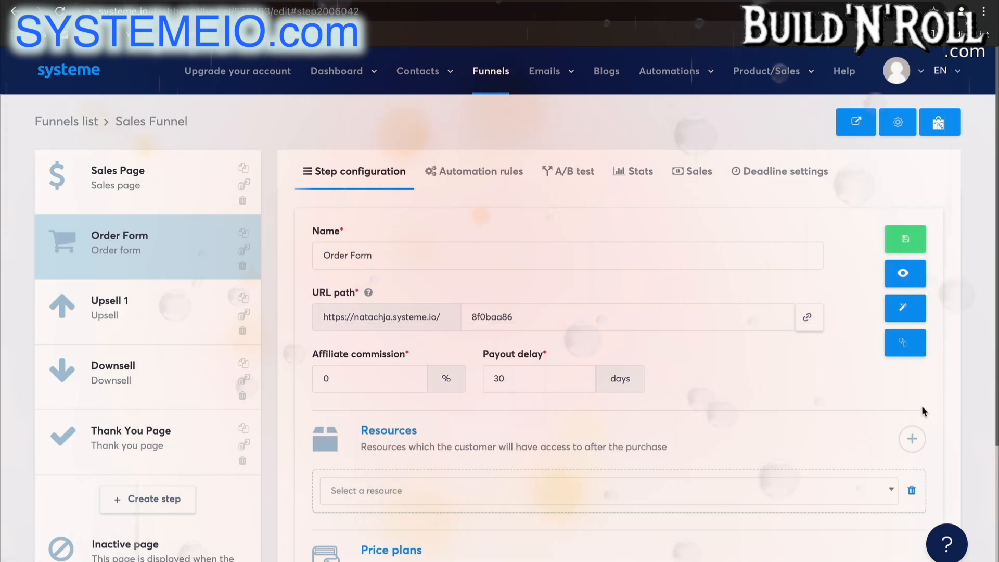
pyautogui.scroll(-2, 922, 411)
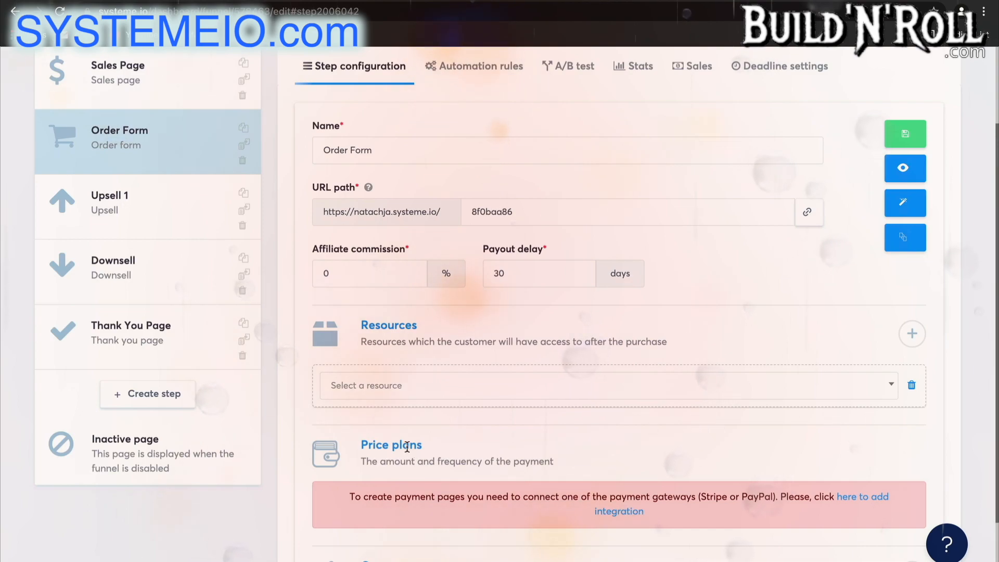
pyautogui.scroll(-1, 572, 455)
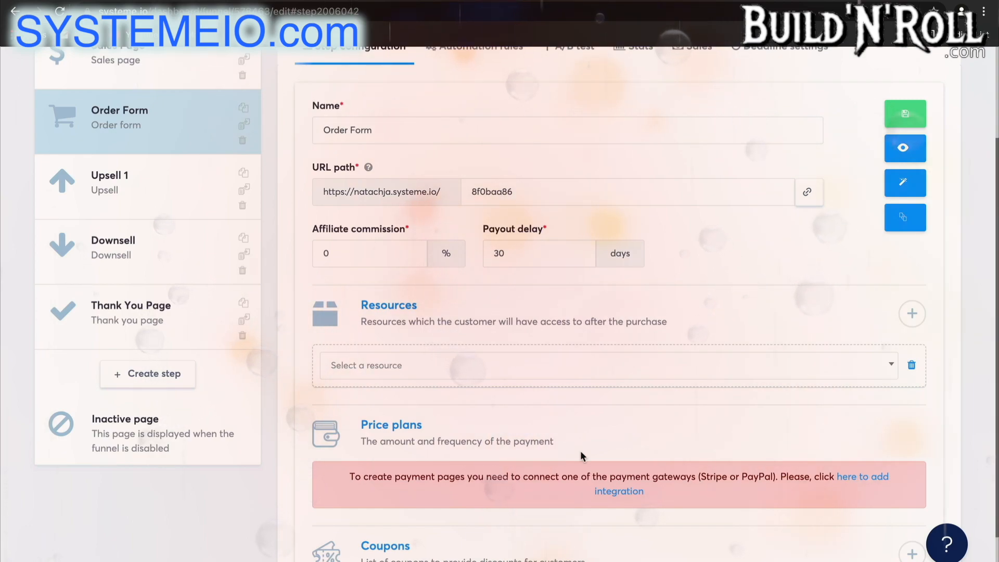
# Step: Set the Order Form's resource to Course, choosing "Real Estate Course" with Full access
pyautogui.click(591, 367)
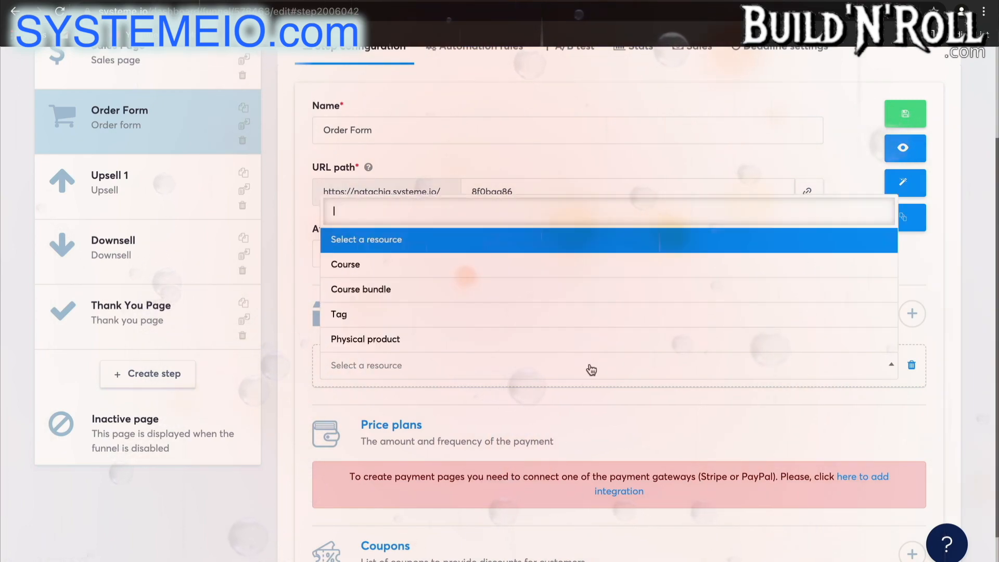
pyautogui.click(540, 265)
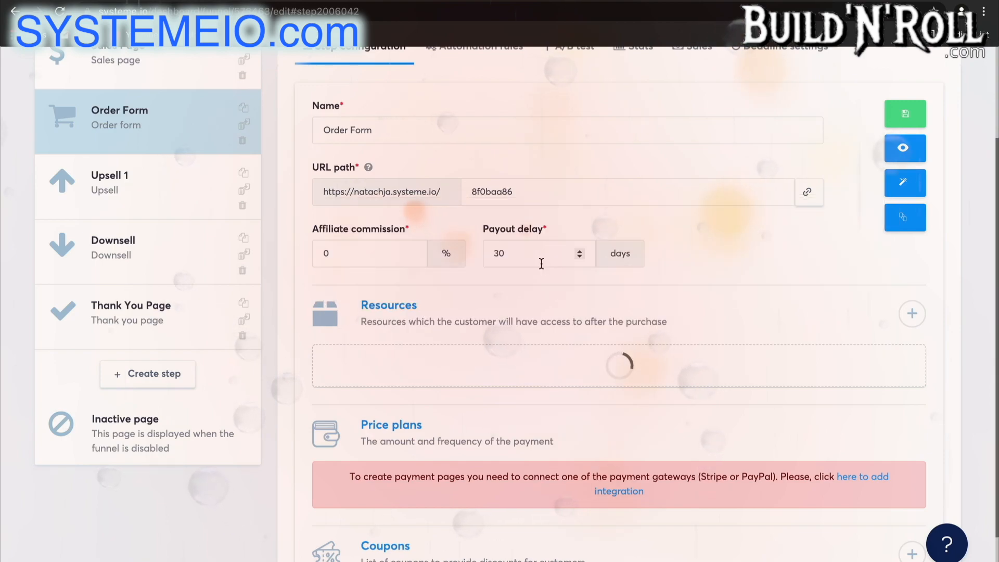
pyautogui.click(492, 412)
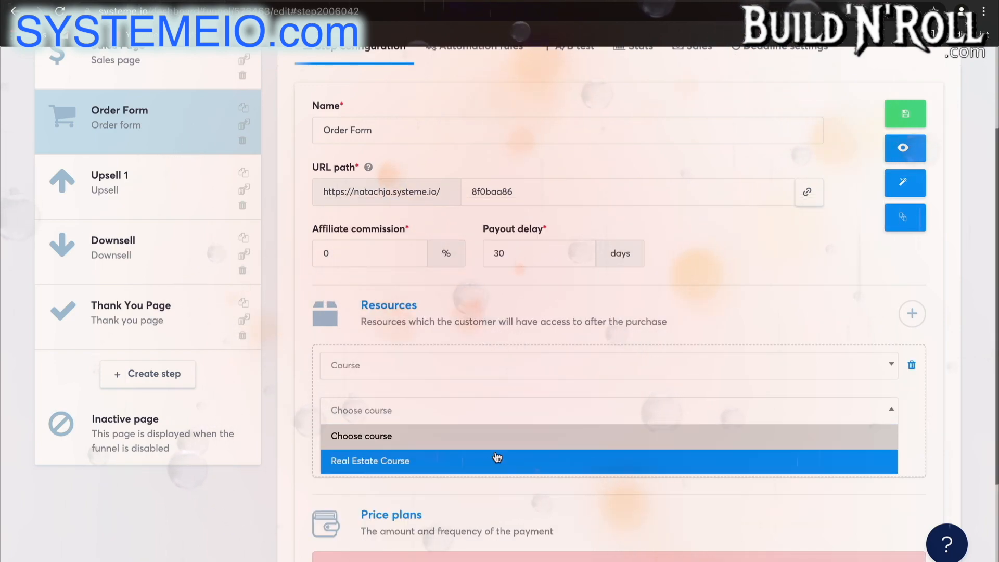
pyautogui.click(486, 461)
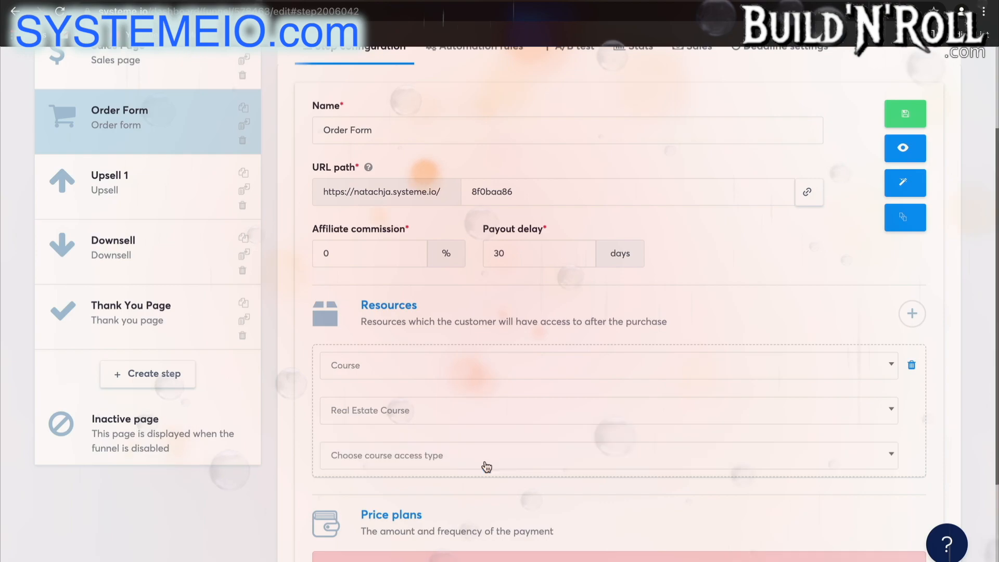
pyautogui.click(487, 464)
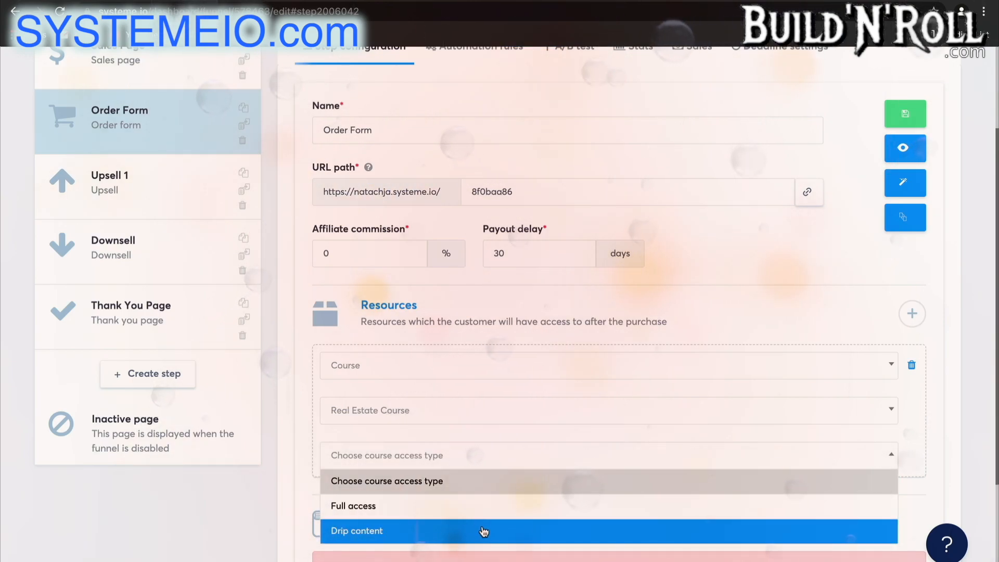
pyautogui.click(482, 507)
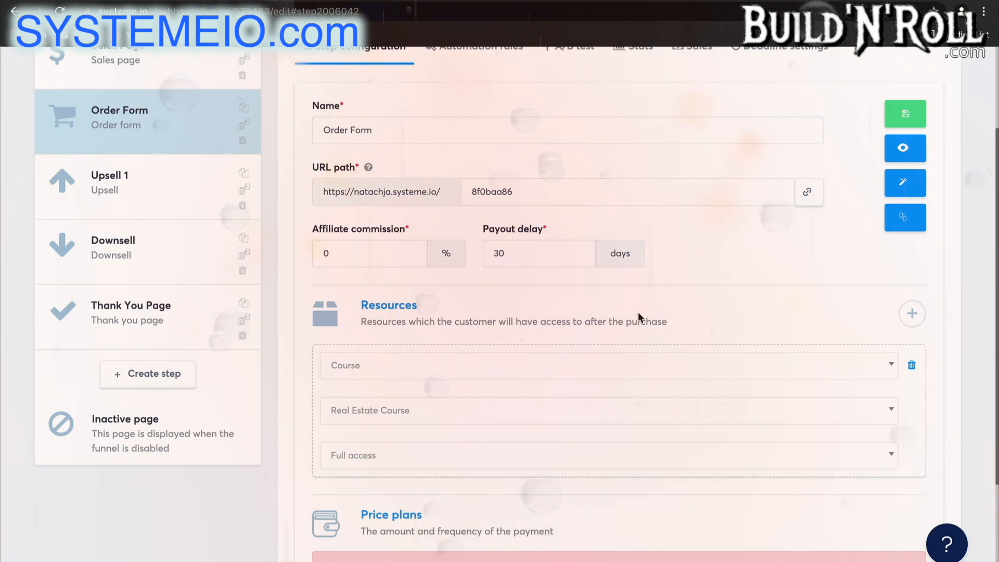
# Step: Add a second resource to the Order Form and set its type to Tag
pyautogui.scroll(-3, 705, 314)
pyautogui.scroll(4, 706, 314)
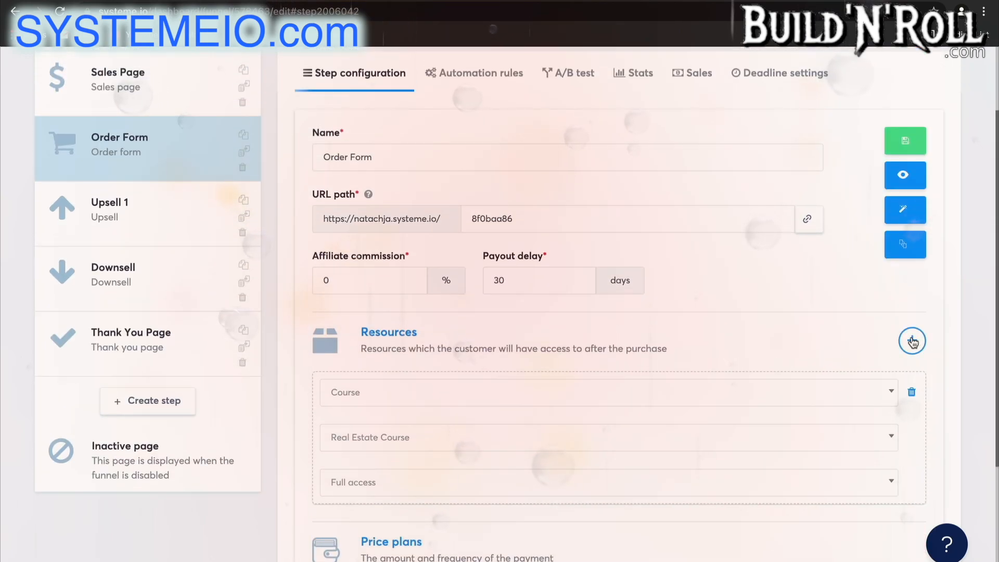
pyautogui.click(912, 341)
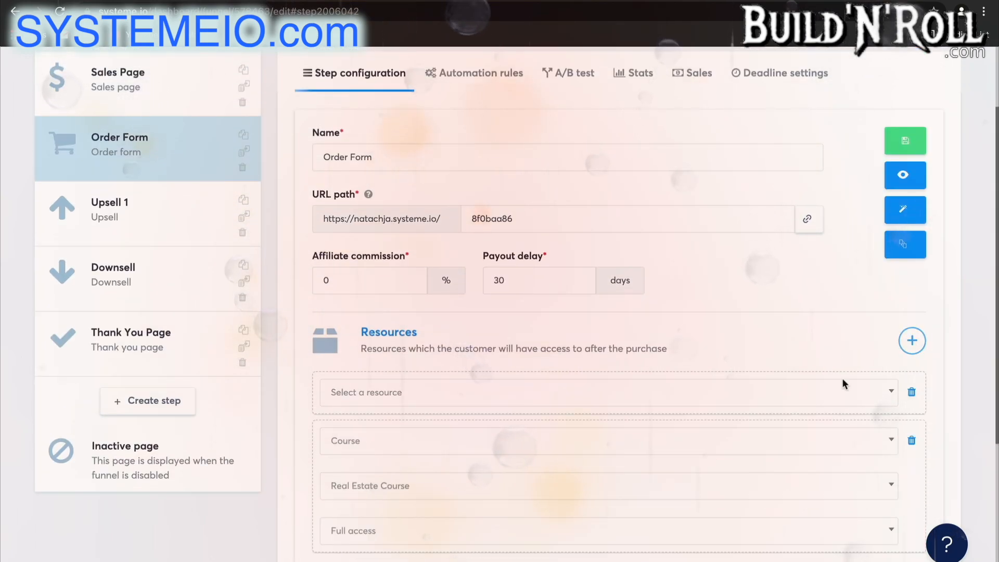
pyautogui.click(793, 401)
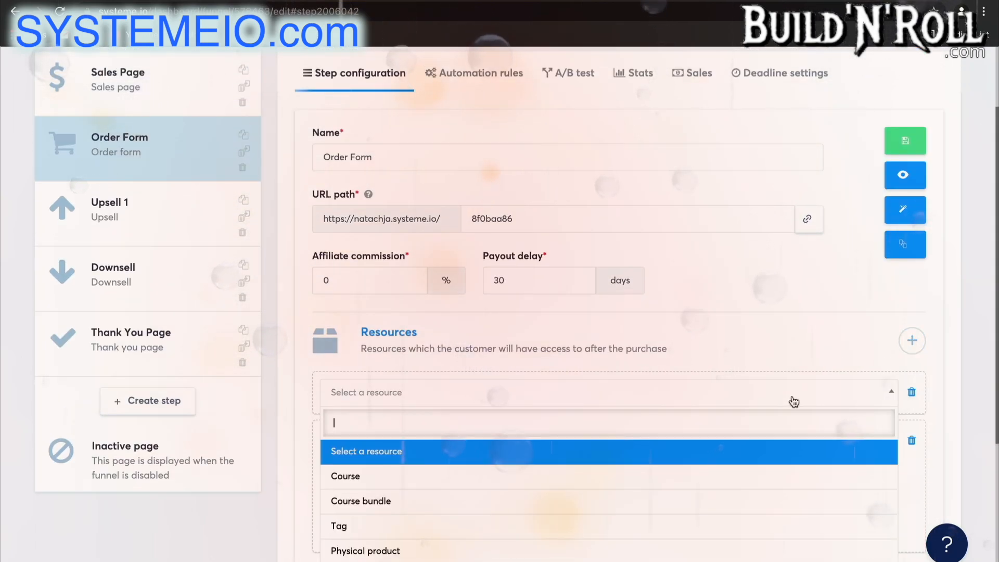
pyautogui.click(682, 526)
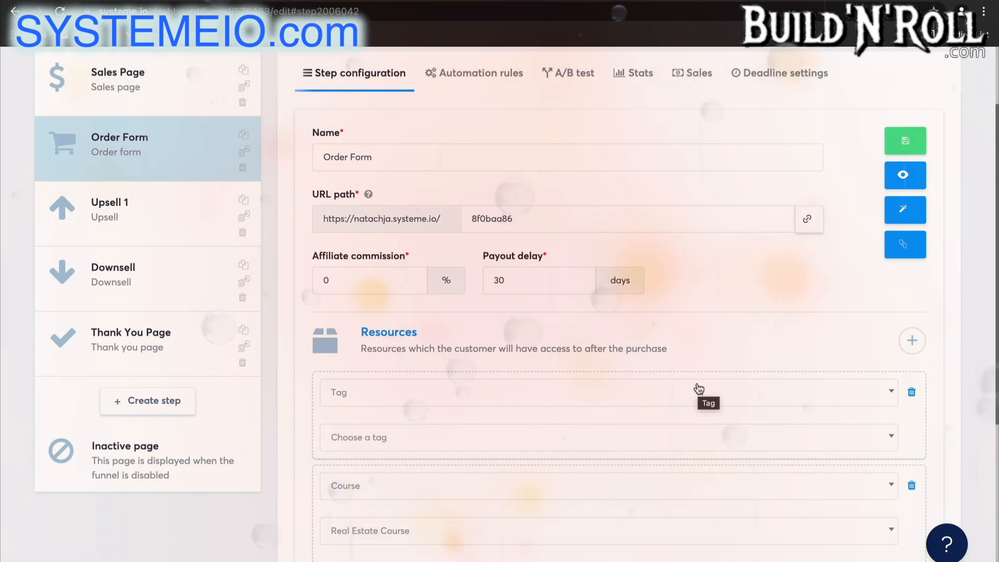
# Step: Leave the sales funnel's Order Form configuration and open the list of email newsletters
pyautogui.scroll(2, 707, 299)
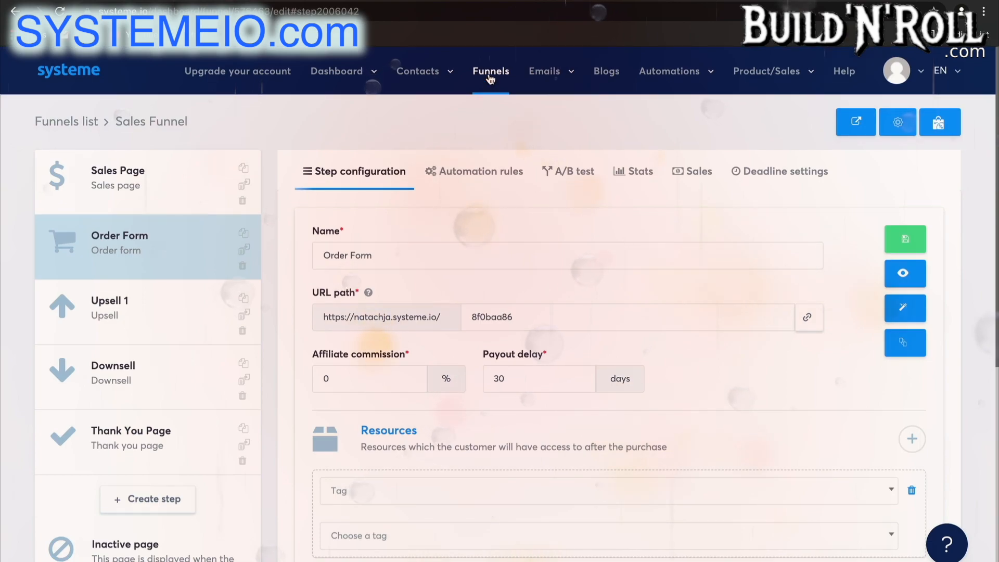
pyautogui.click(494, 73)
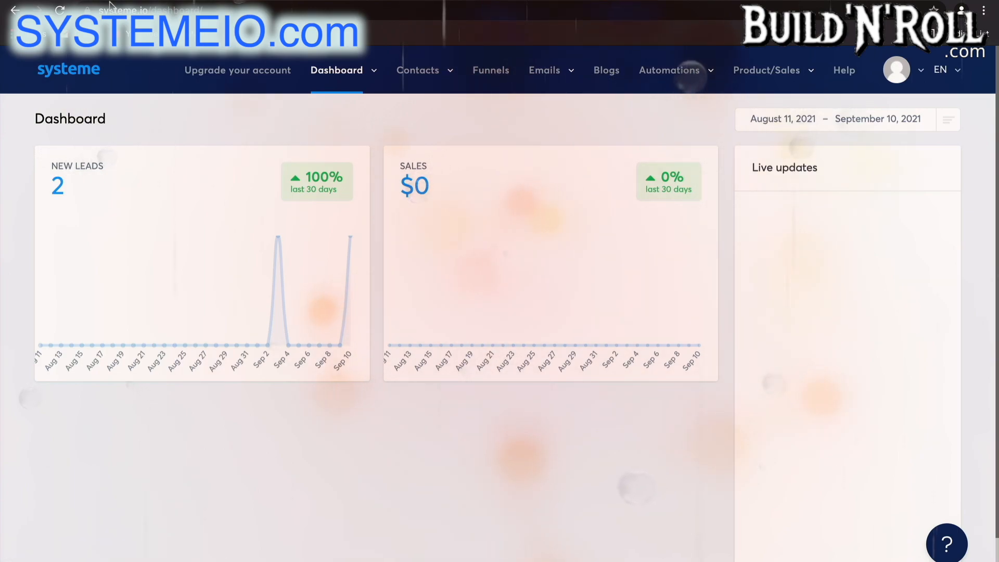
pyautogui.moveTo(515, 85)
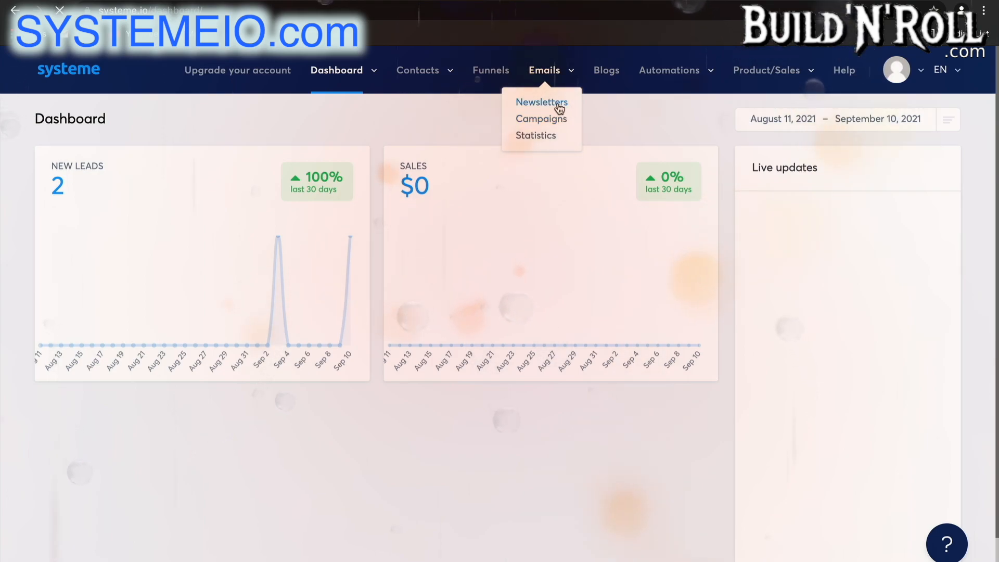
pyautogui.click(559, 103)
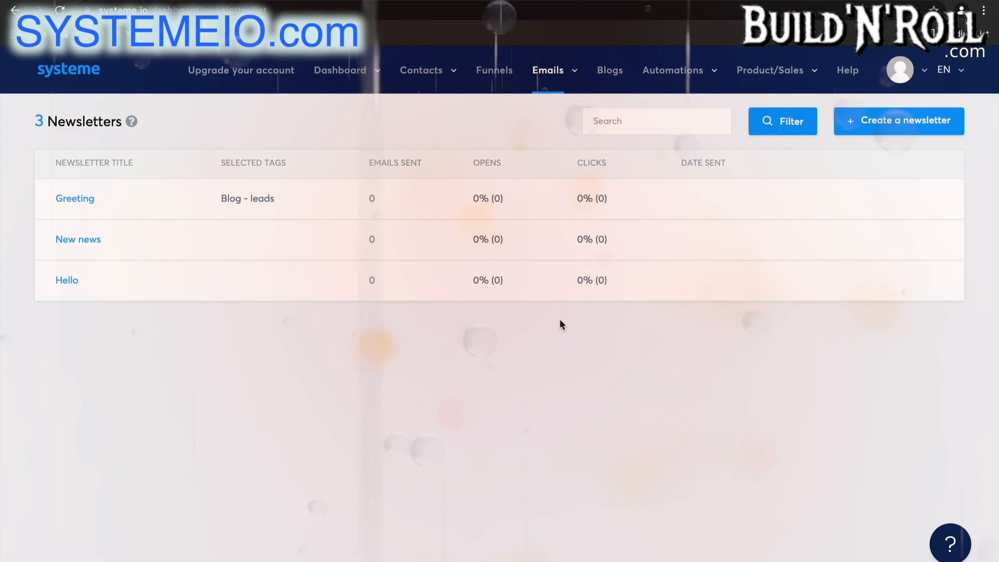
# Step: Start a new newsletter with the subject "New Offer September"
pyautogui.click(869, 134)
pyautogui.click(639, 235)
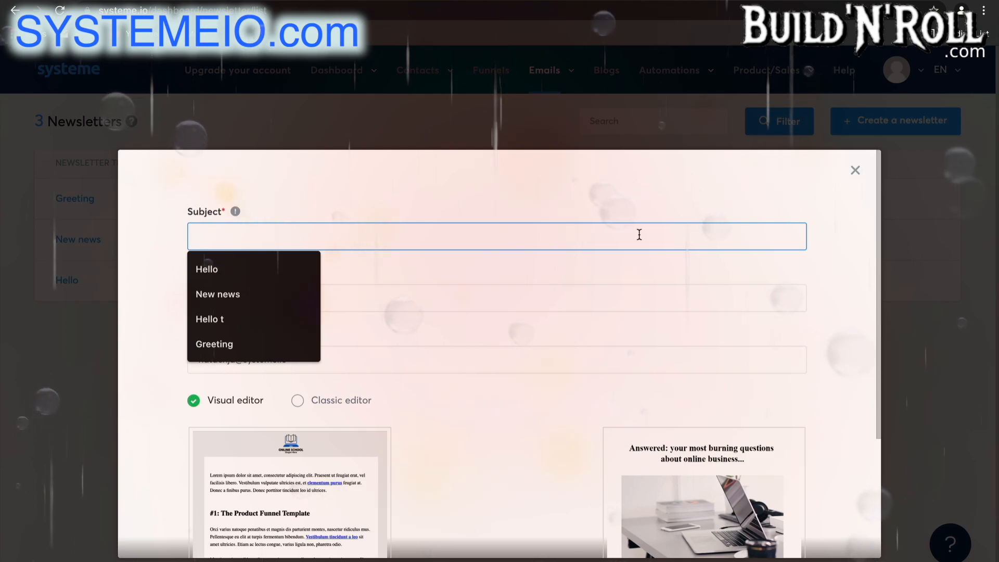
pyautogui.write('N')
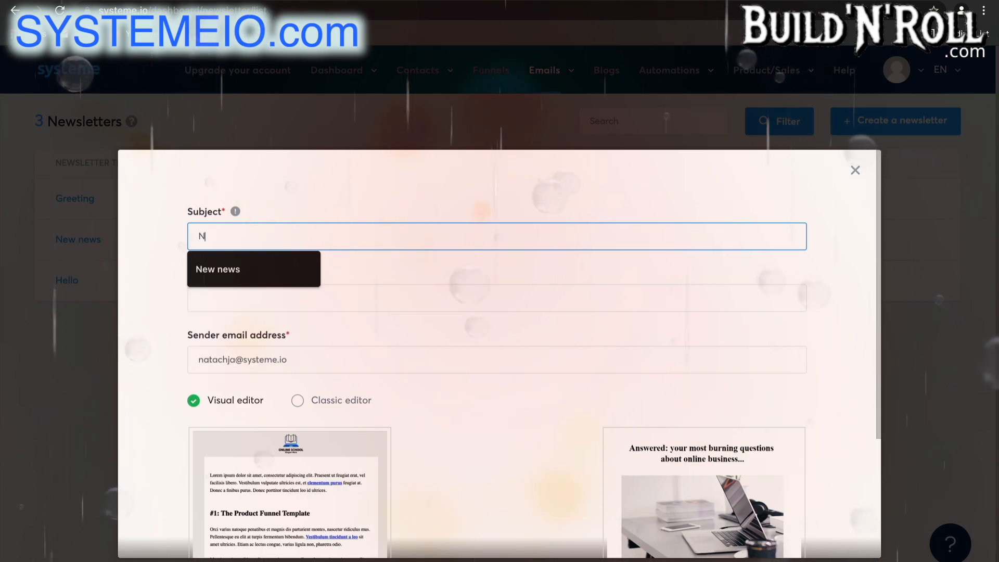
pyautogui.write('ew Off')
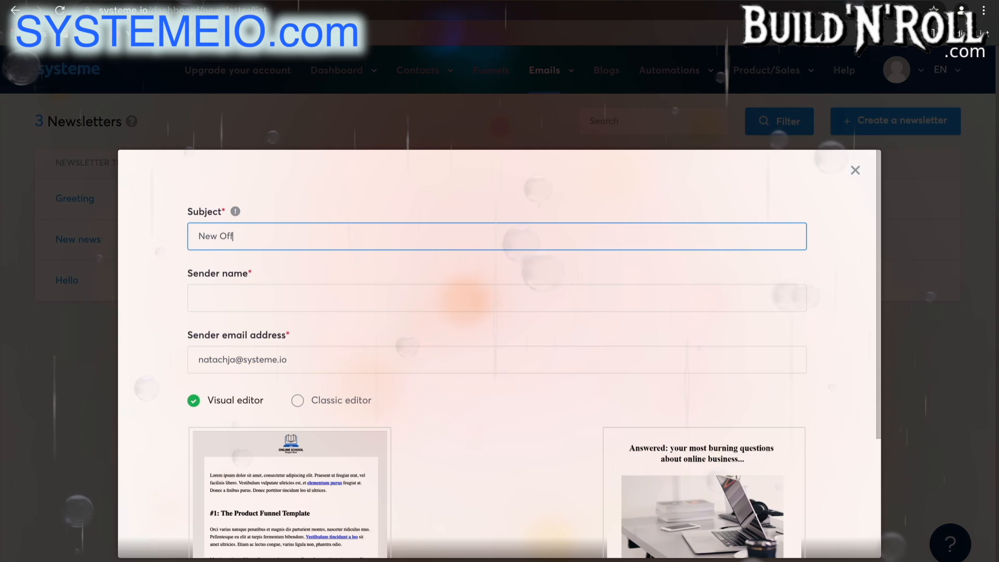
pyautogui.write('er S')
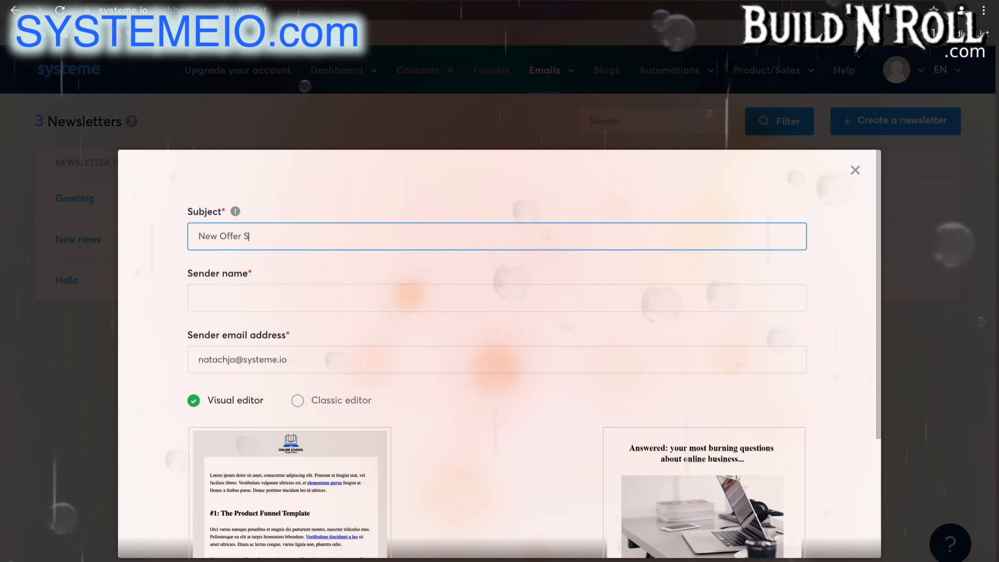
pyautogui.write('eptember')
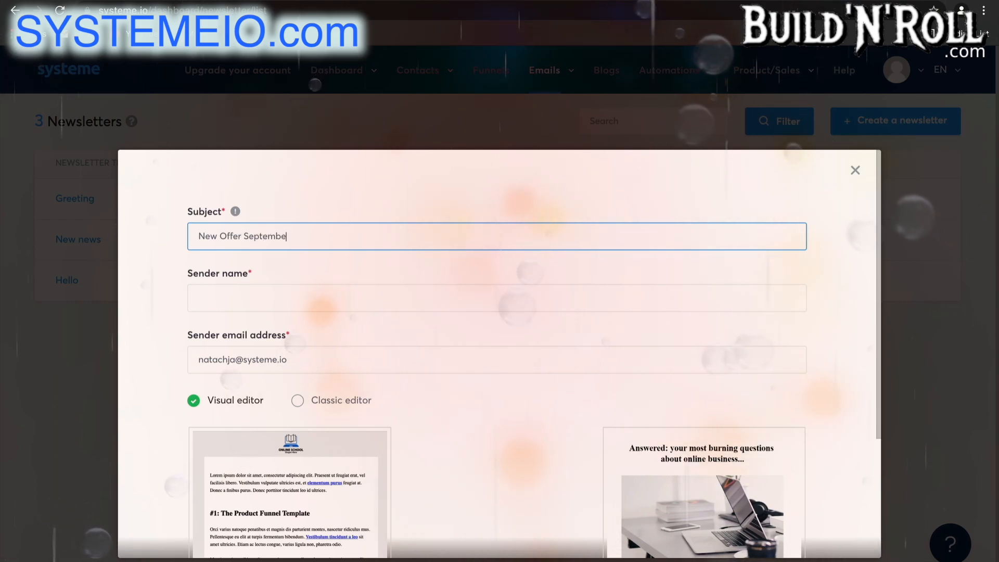
# Step: Fill in the newsletter's sender name and replace the sender email address with the other saved suggestion
pyautogui.click(464, 294)
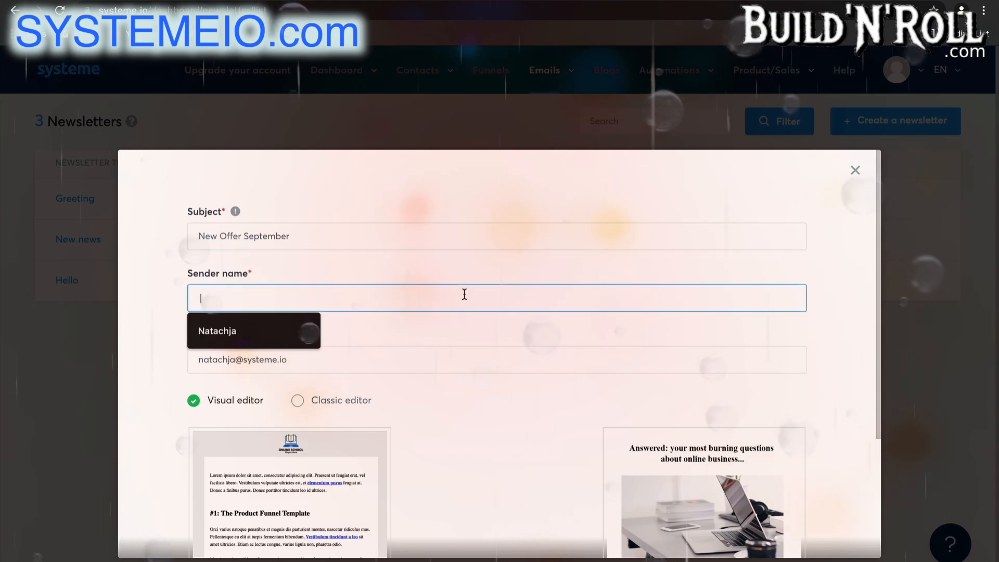
pyautogui.click(285, 334)
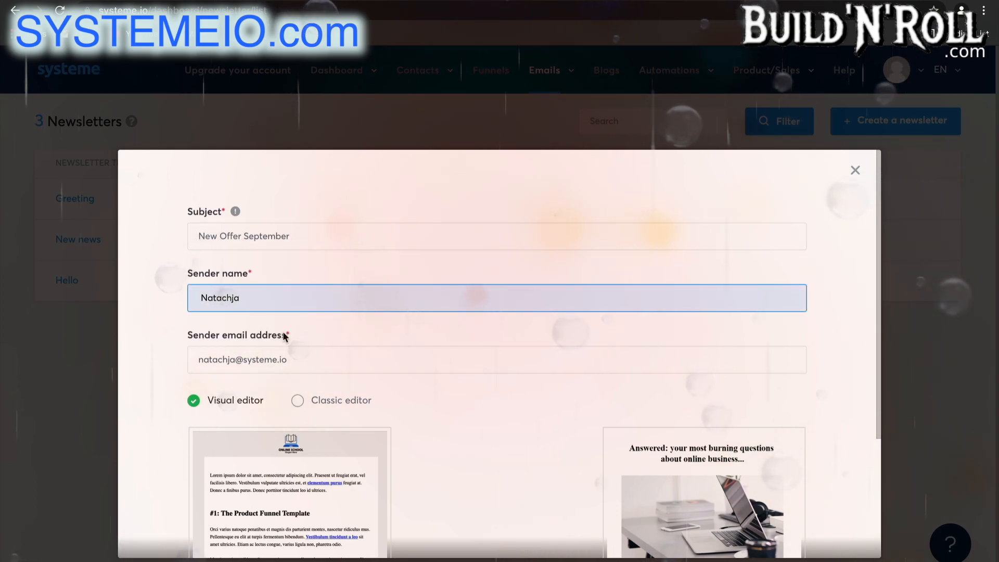
pyautogui.click(304, 358)
pyautogui.doubleClick(246, 366)
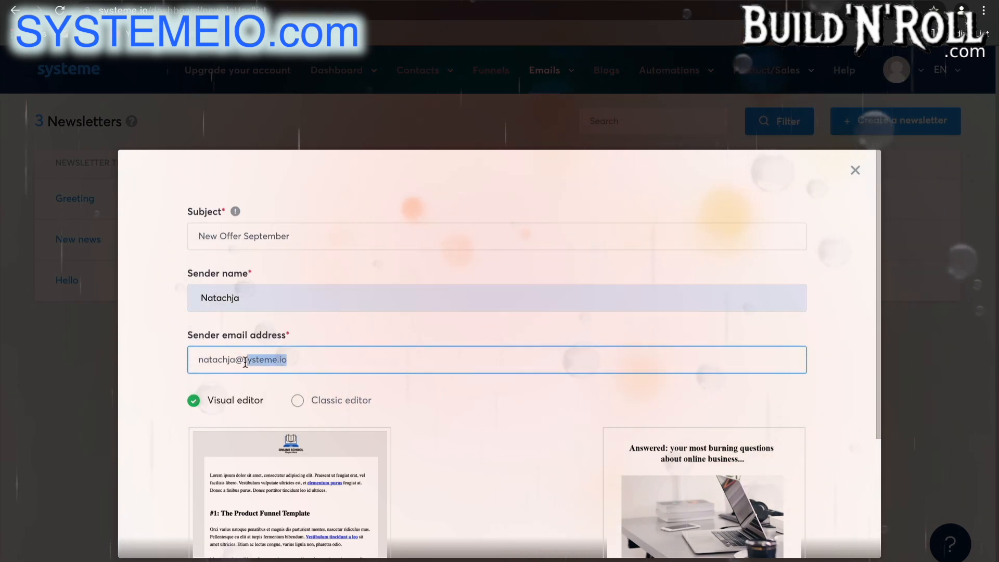
pyautogui.write('sp')
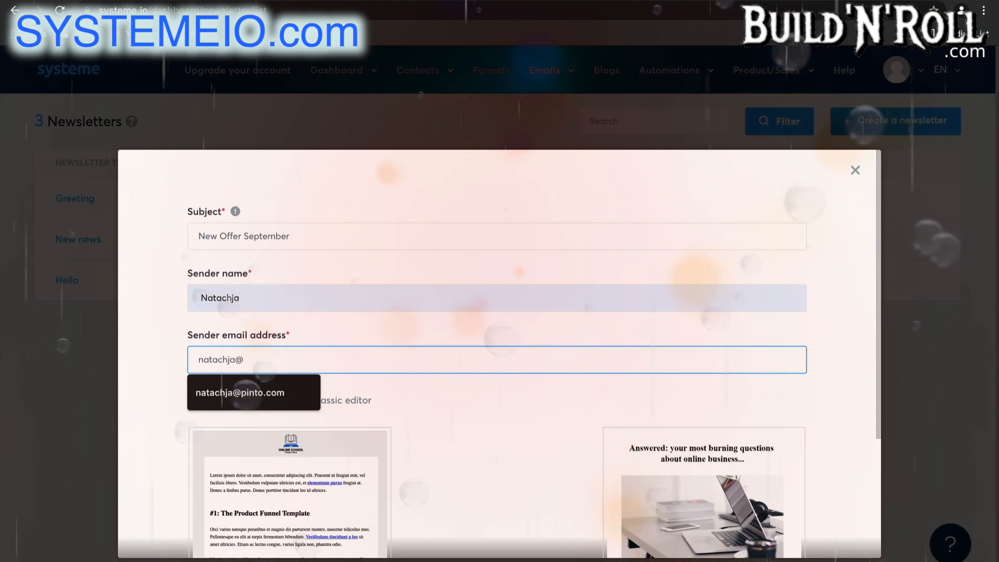
pyautogui.click(261, 399)
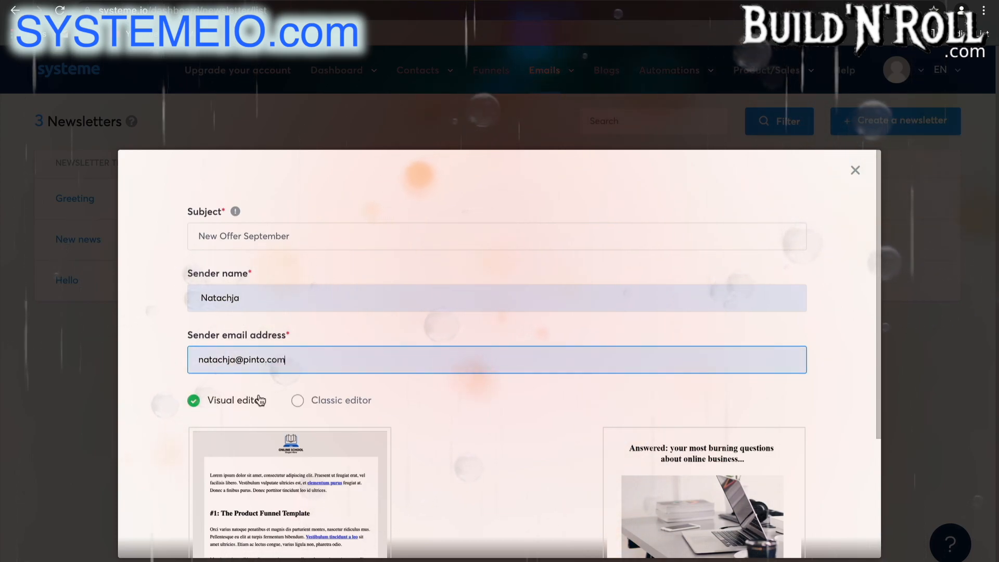
# Step: Look over the visual email templates, then choose the Classic editor and create the newsletter
pyautogui.scroll(-3, 532, 420)
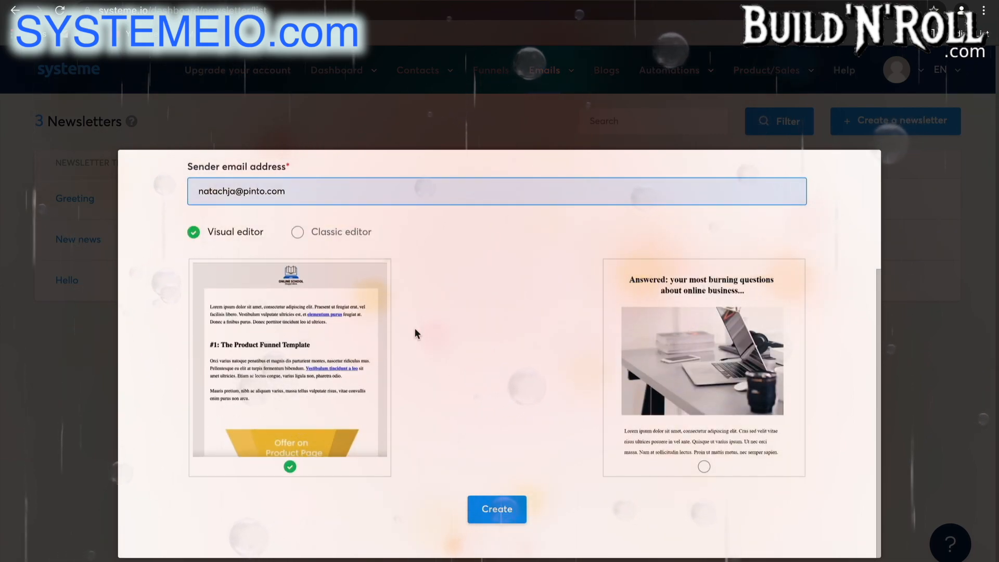
pyautogui.click(331, 235)
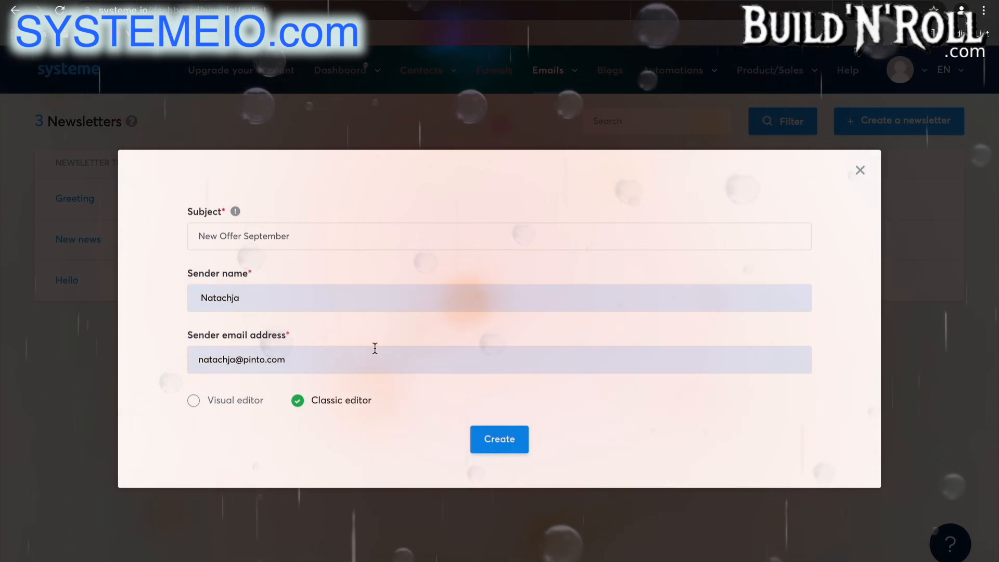
pyautogui.click(494, 438)
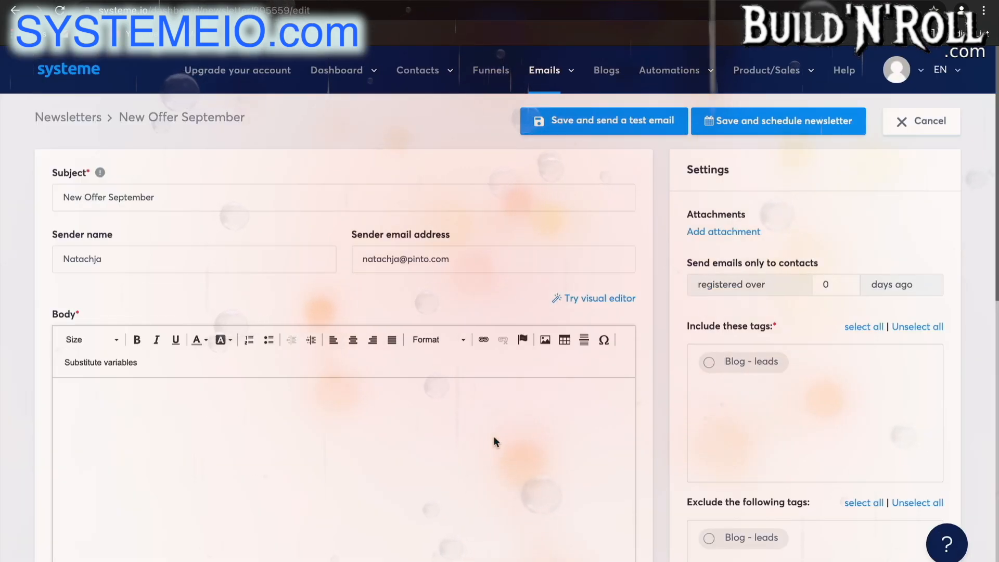
# Step: Write the newsletter body as "Hey there" followed, after a blank line, by "I would like to..."
pyautogui.scroll(-2, 495, 441)
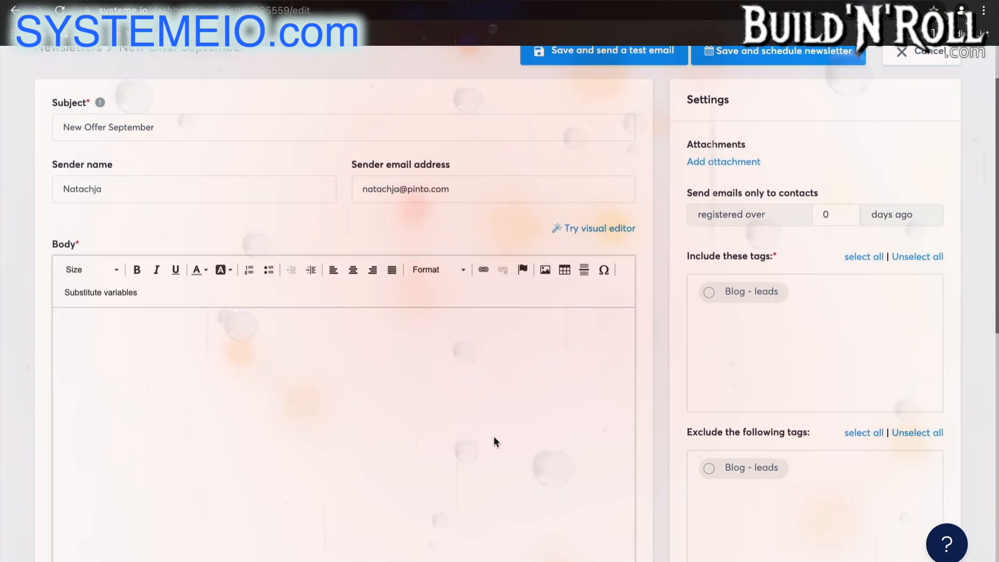
pyautogui.click(315, 352)
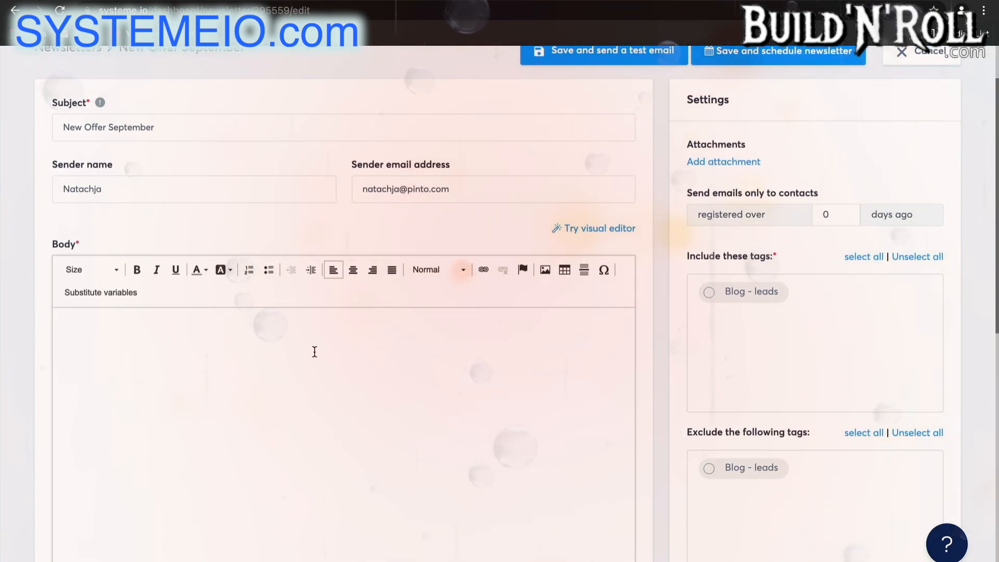
pyautogui.write('Hey there  I')
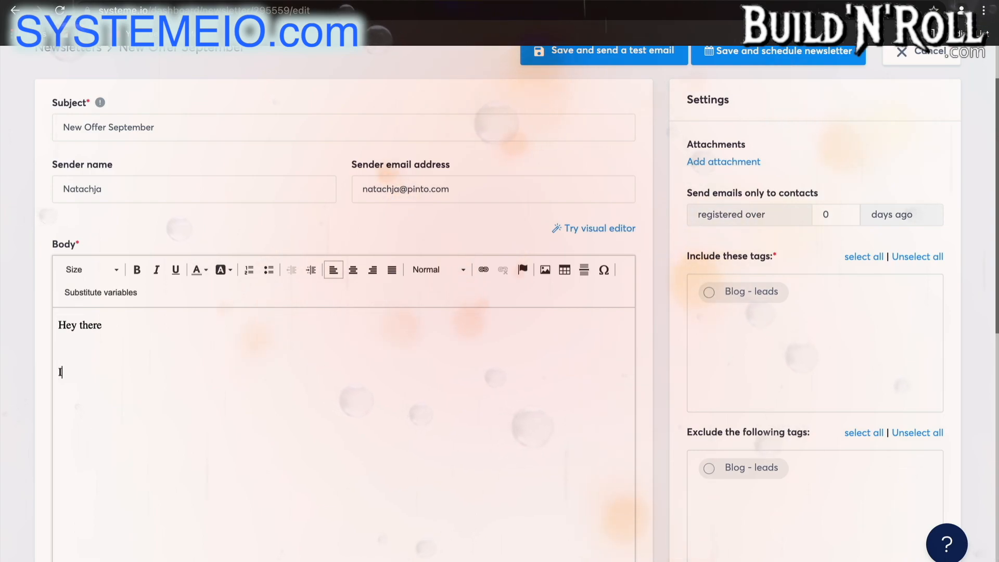
pyautogui.write(' would like to...')
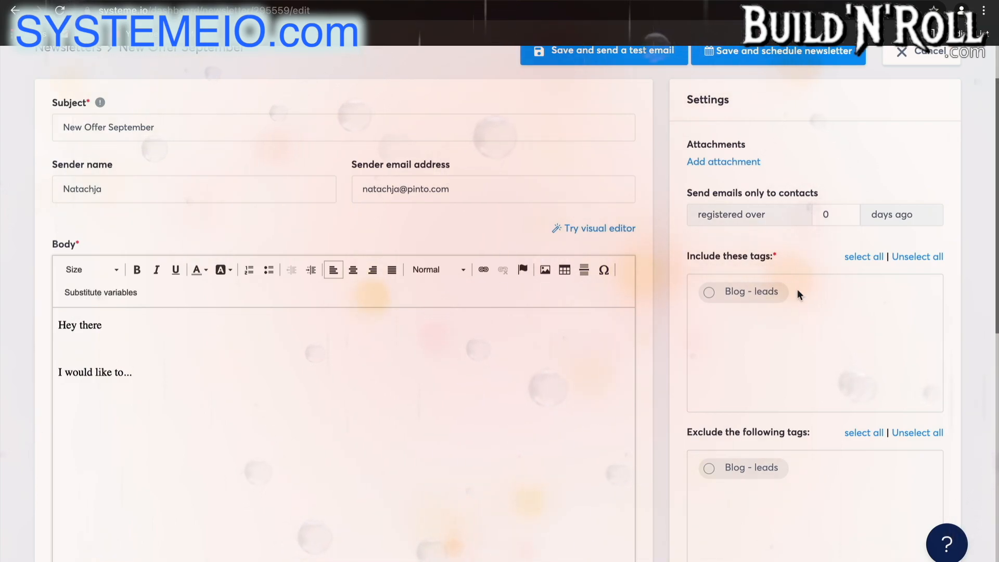
# Step: Include the "Blog - leads" tag as newsletter recipients, then review the tag exclusions and the available substitutes
pyautogui.click(723, 295)
pyautogui.scroll(-1, 753, 360)
pyautogui.scroll(-3, 752, 358)
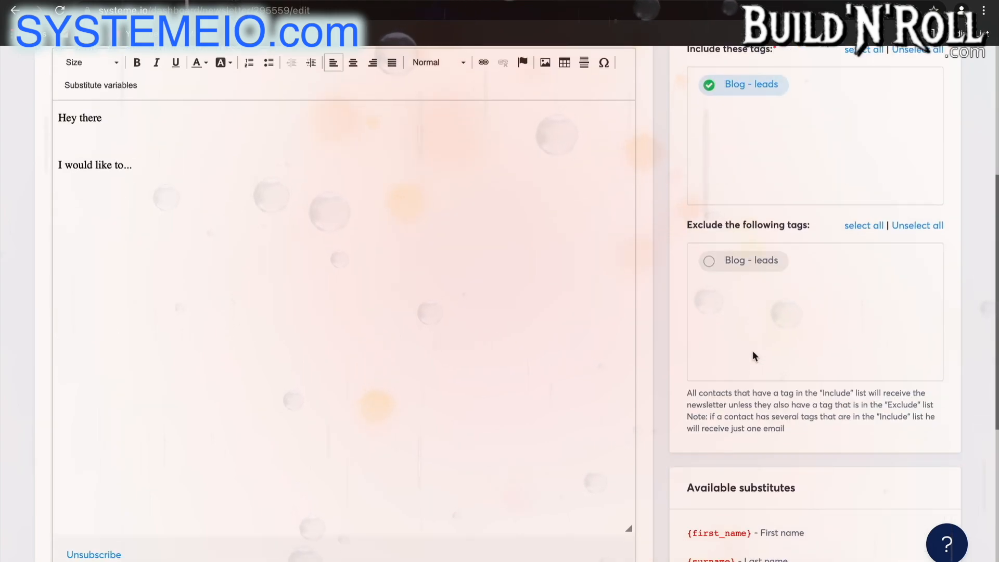
pyautogui.scroll(-3, 804, 402)
pyautogui.scroll(-1, 805, 402)
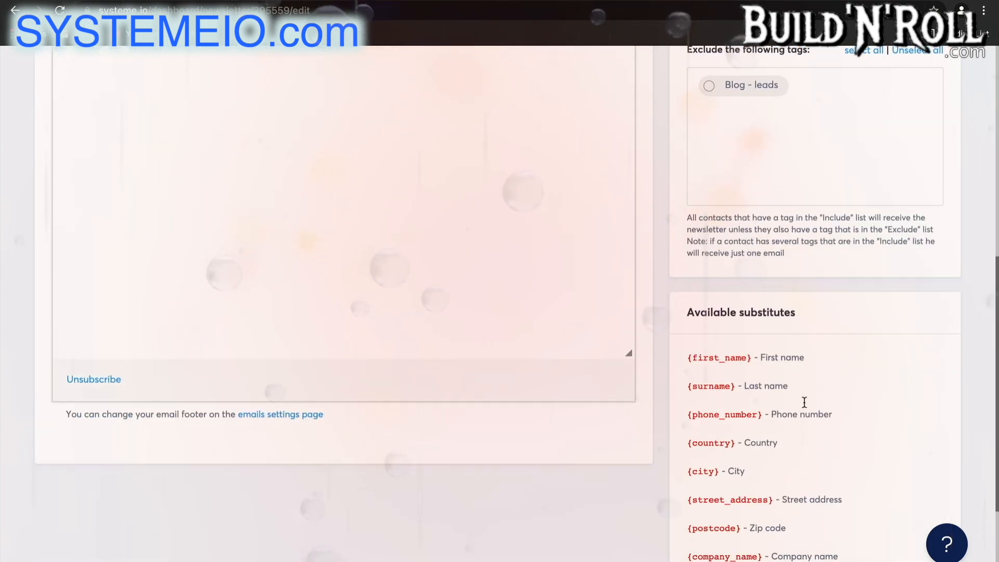
pyautogui.scroll(-3, 782, 439)
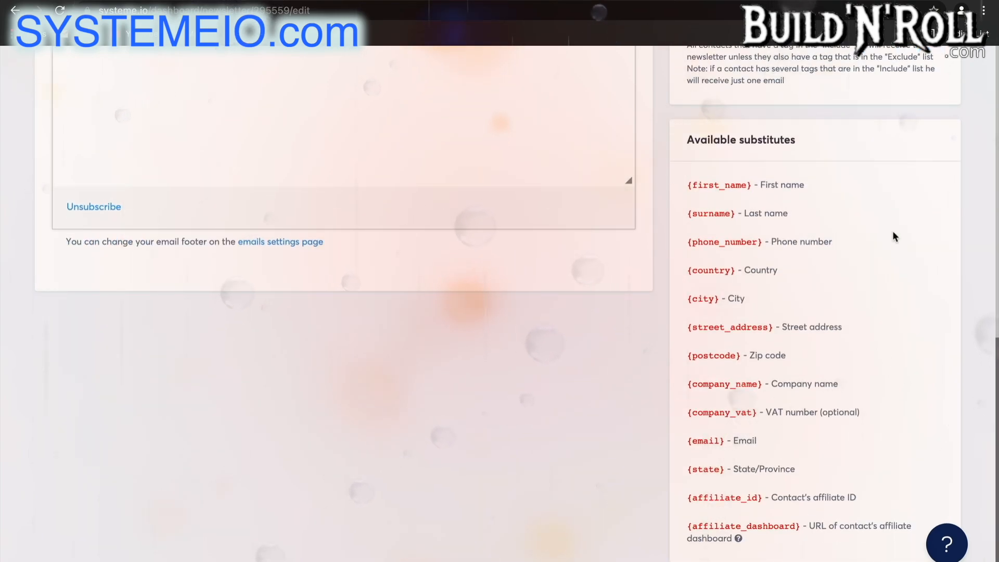
# Step: Limit the newsletter to contacts registered over 5 days ago, then save it and go to scheduling
pyautogui.scroll(10, 892, 230)
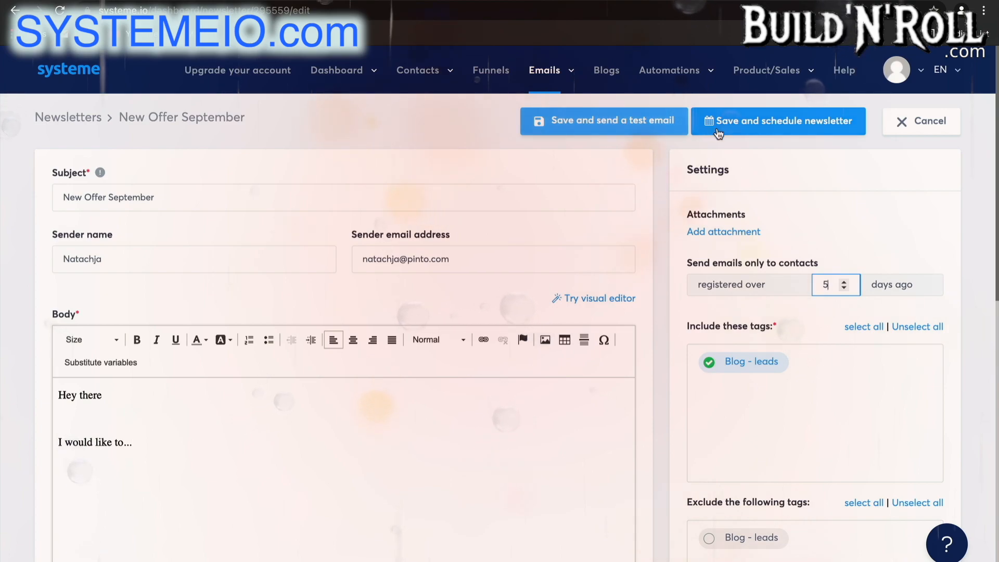
pyautogui.click(766, 131)
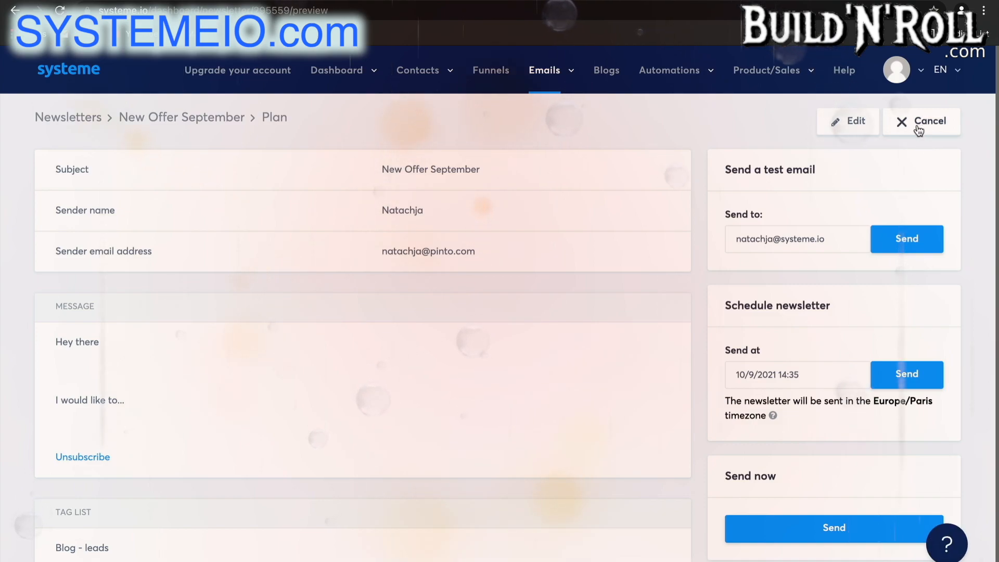
# Step: Create an email campaign named "5 day coaching course" without a description
pyautogui.moveTo(545, 76)
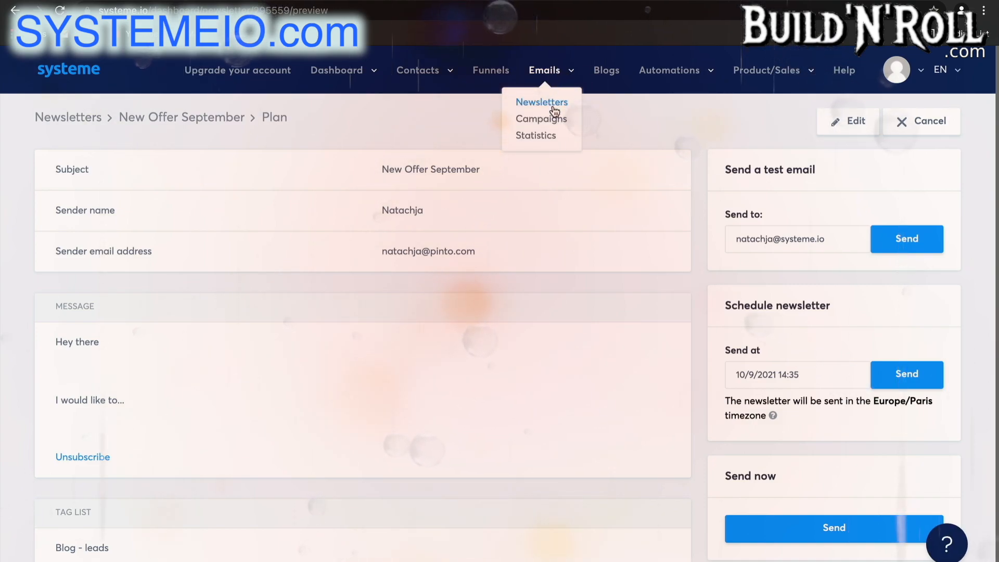
pyautogui.click(558, 124)
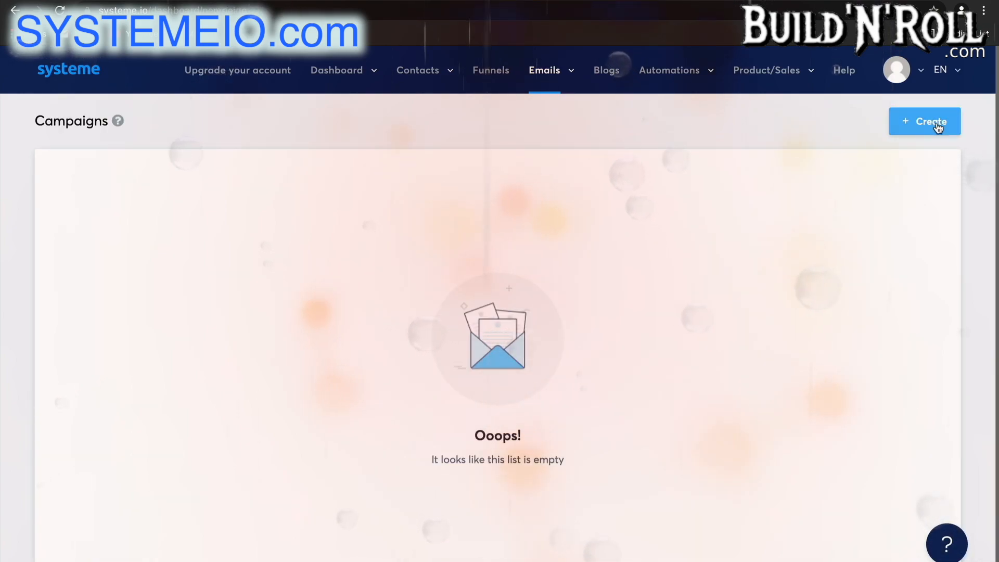
pyautogui.click(936, 124)
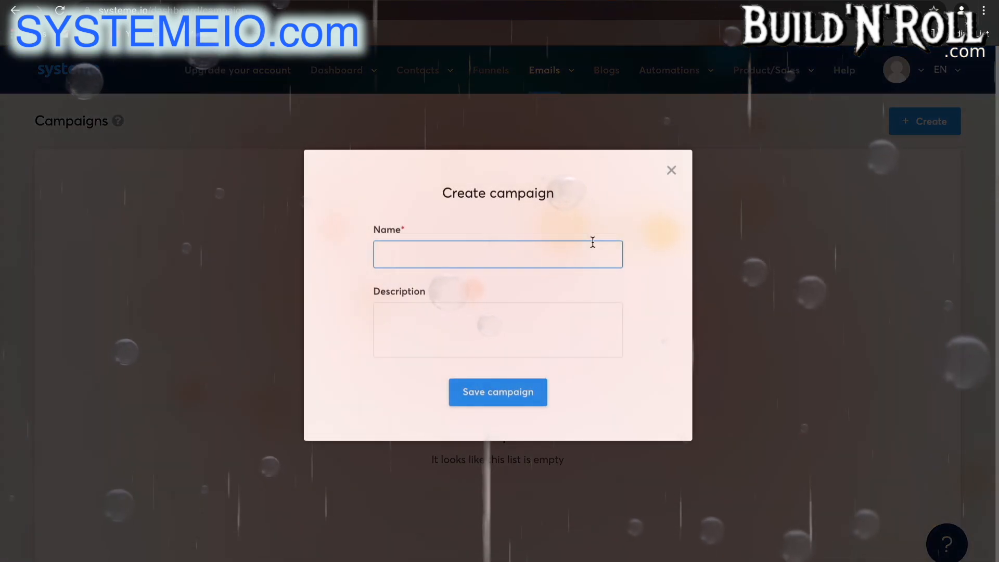
pyautogui.click(591, 243)
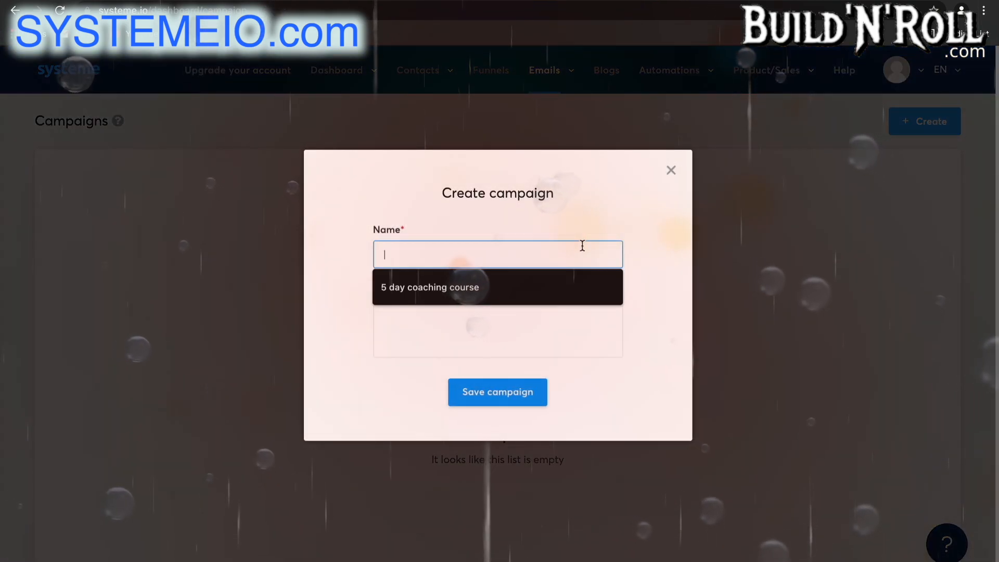
pyautogui.click(471, 288)
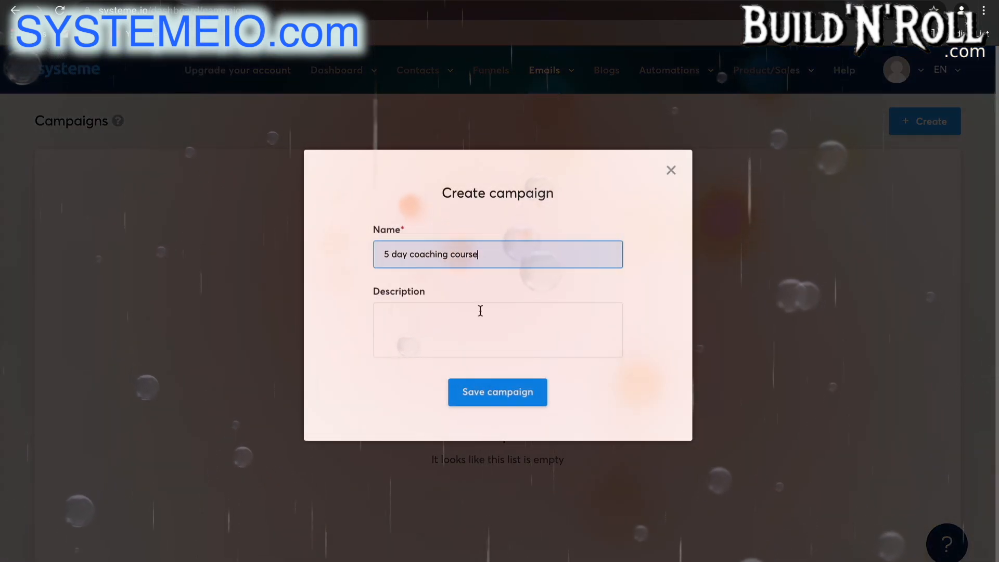
pyautogui.click(527, 386)
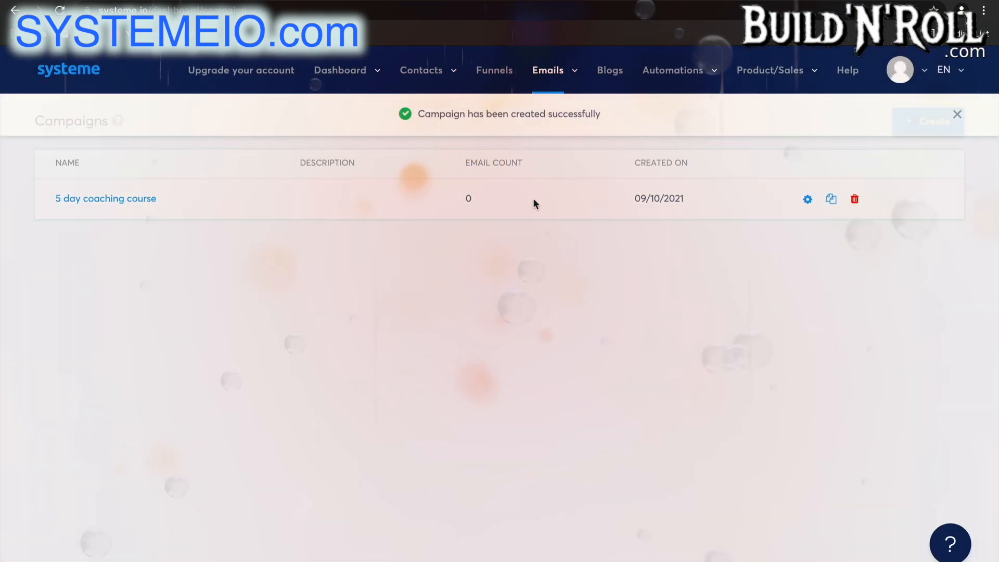
# Step: Start a new email in the "5 day coaching course" campaign and enter the sender's name and email address
pyautogui.click(138, 202)
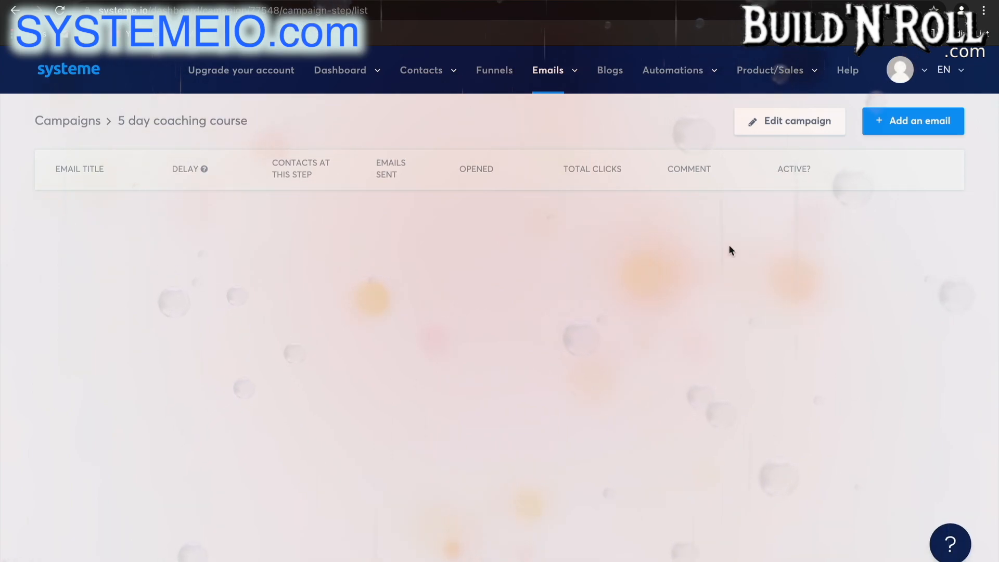
pyautogui.click(938, 134)
pyautogui.write('Nata')
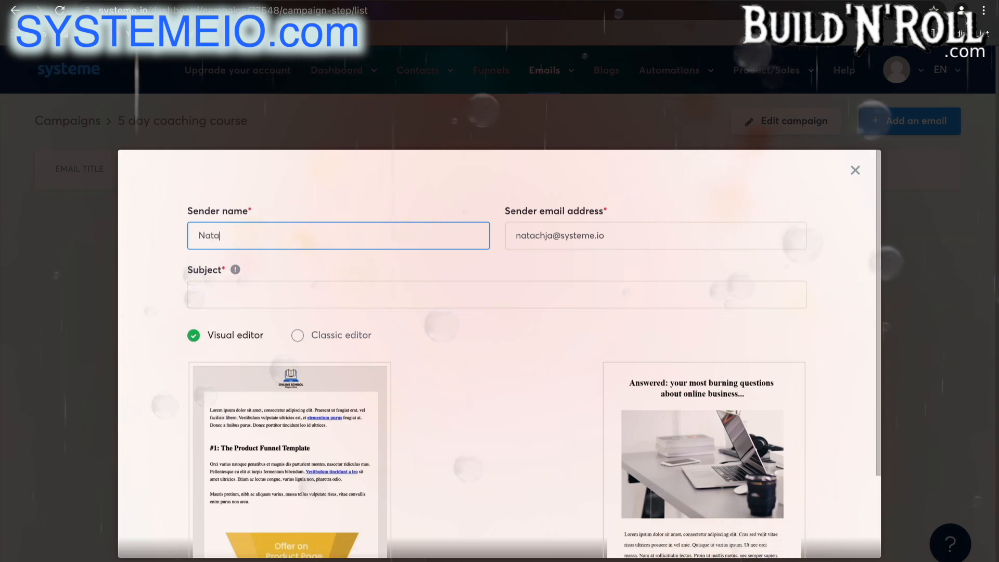
pyautogui.write('chja')
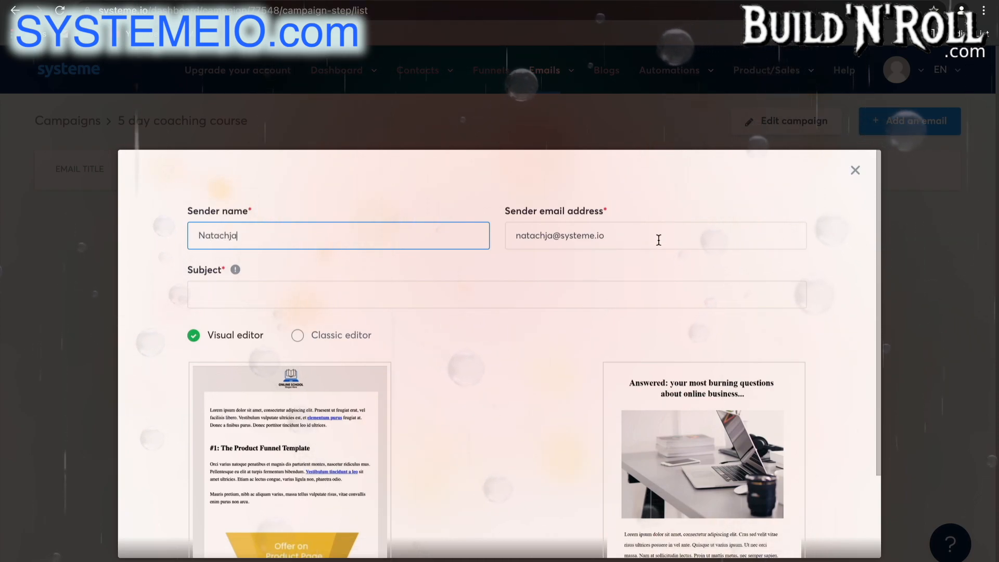
pyautogui.moveTo(605, 236); pyautogui.dragTo(562, 237)
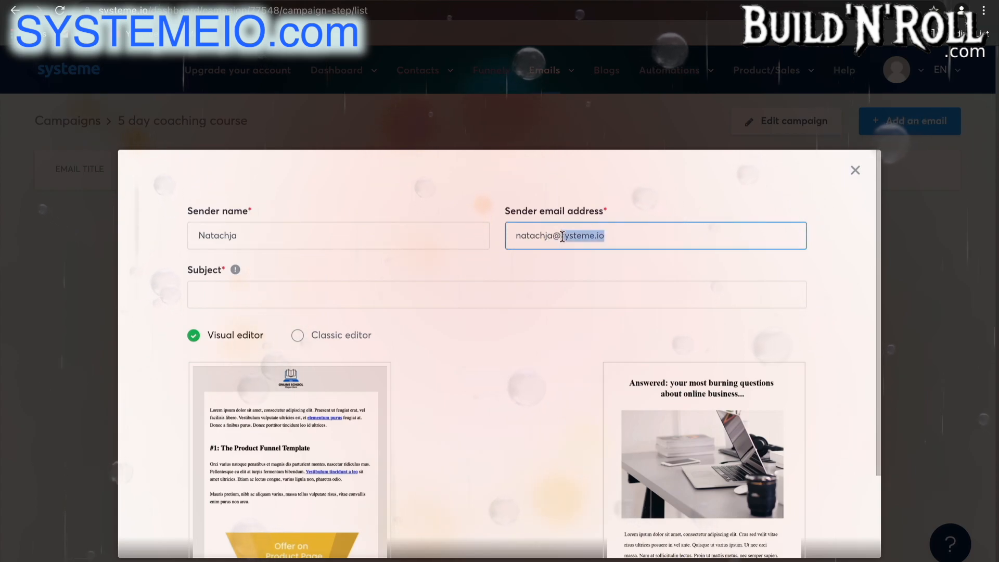
pyautogui.press('BackSpace')
pyautogui.press('BackSpace')
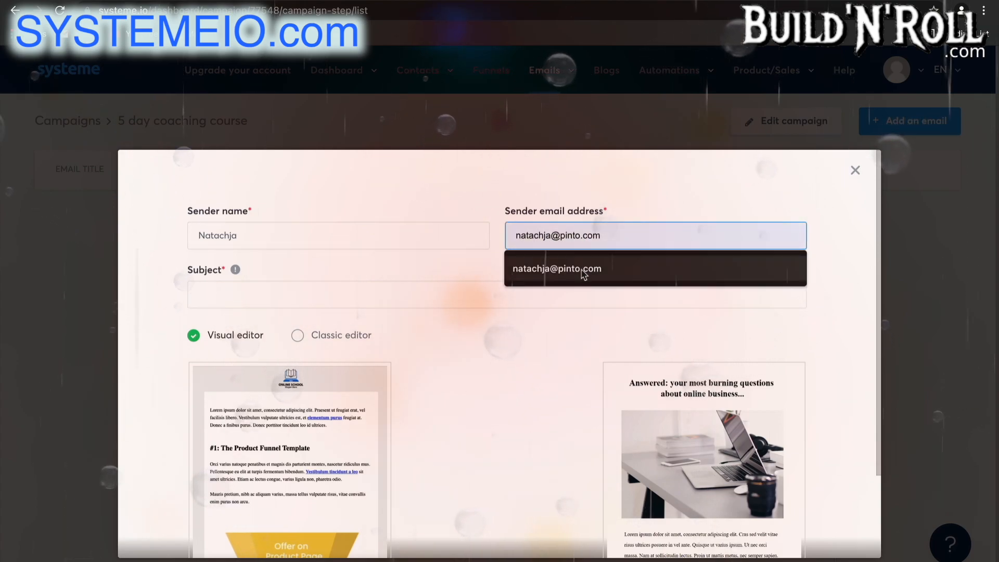
pyautogui.click(584, 274)
# Step: Set the email's subject to "The first step" and create it with the classic editor
pyautogui.click(374, 290)
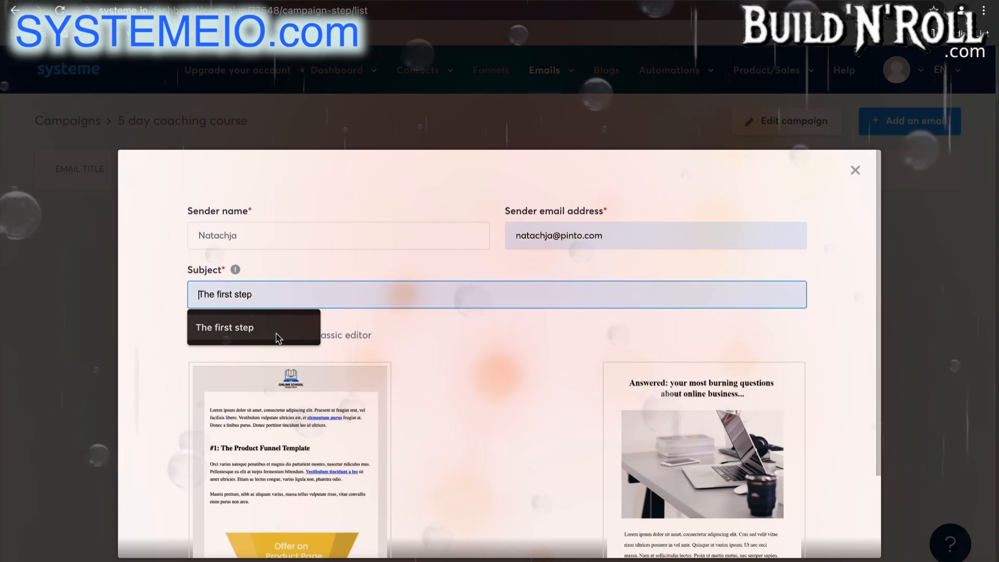
pyautogui.click(277, 337)
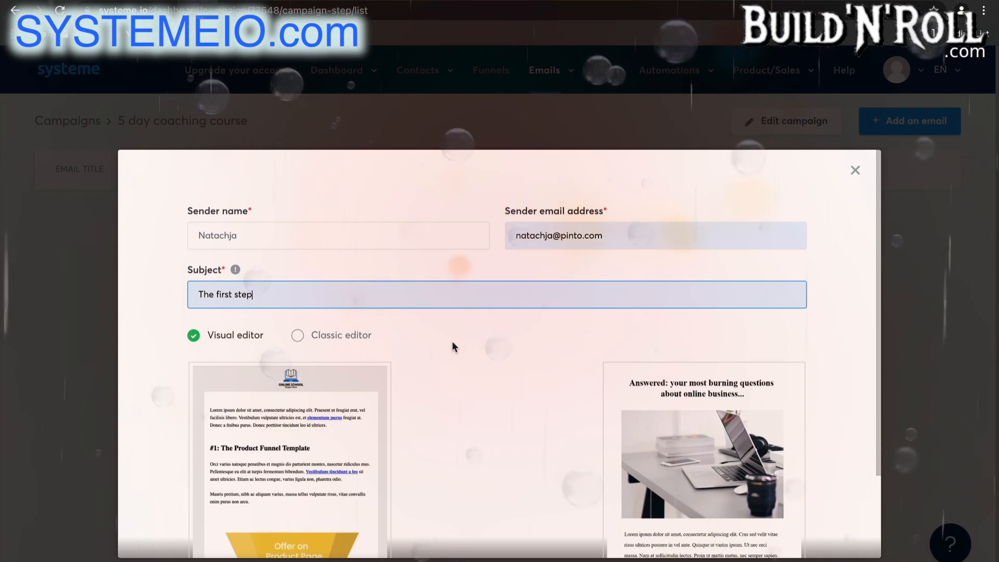
pyautogui.click(363, 337)
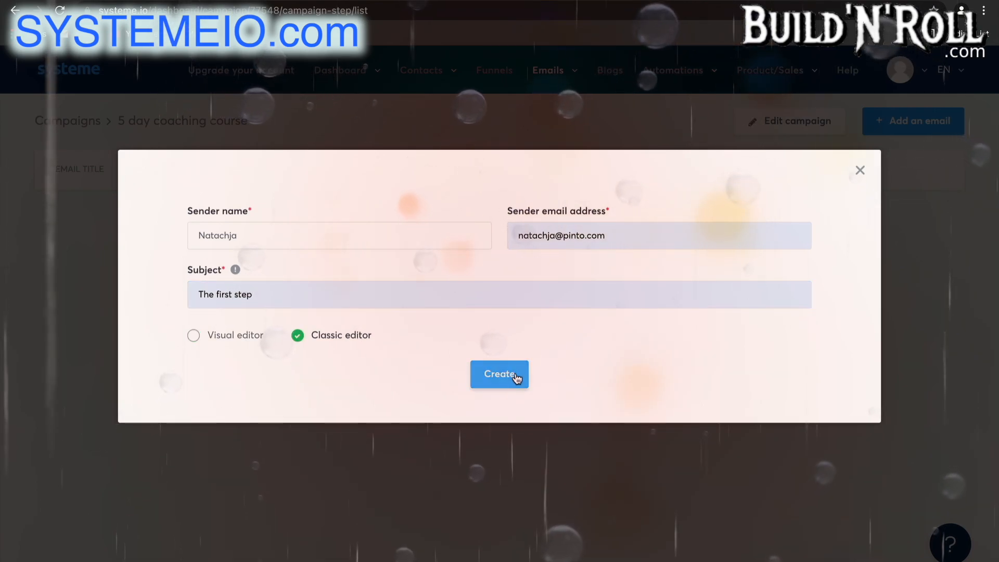
pyautogui.click(516, 374)
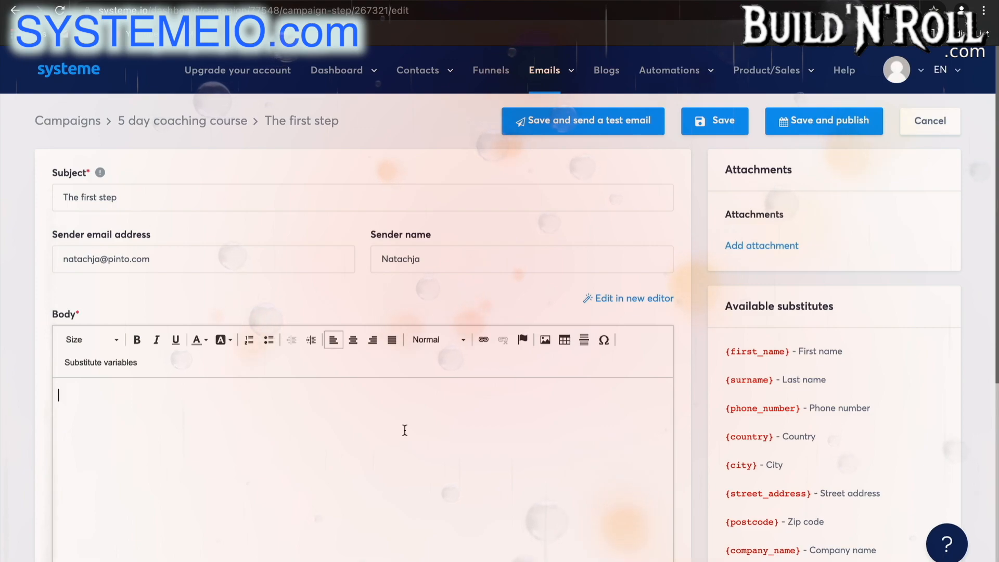
# Step: Write "Here is your freebie.." as the body of the campaign email and save it without publishing
pyautogui.write('Here ')
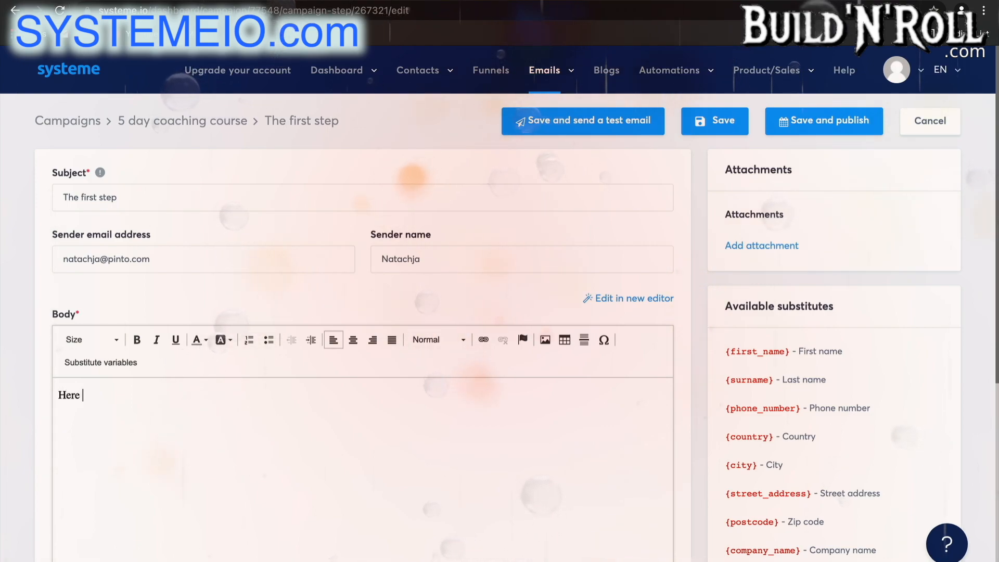
pyautogui.write('is your')
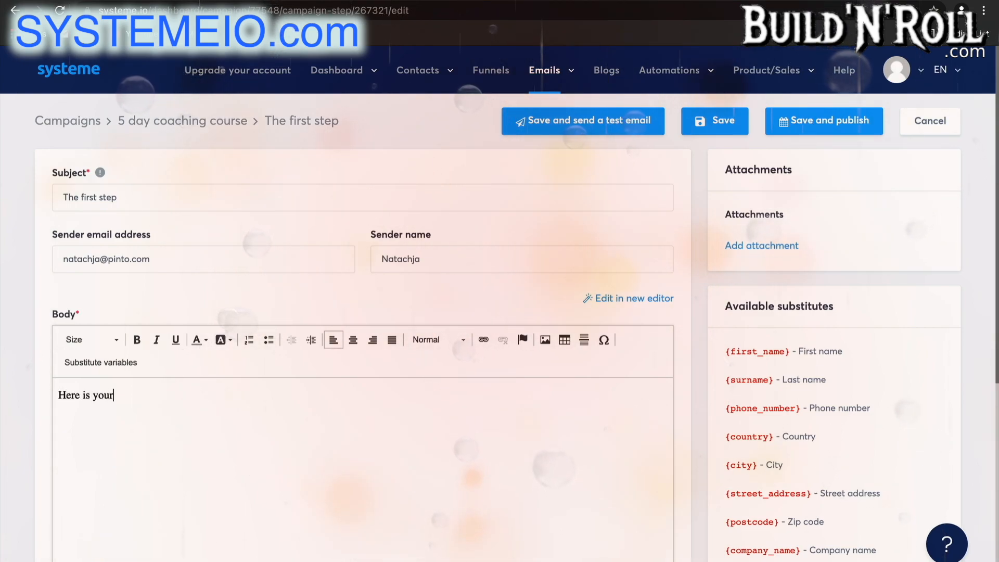
pyautogui.write(' freebie')
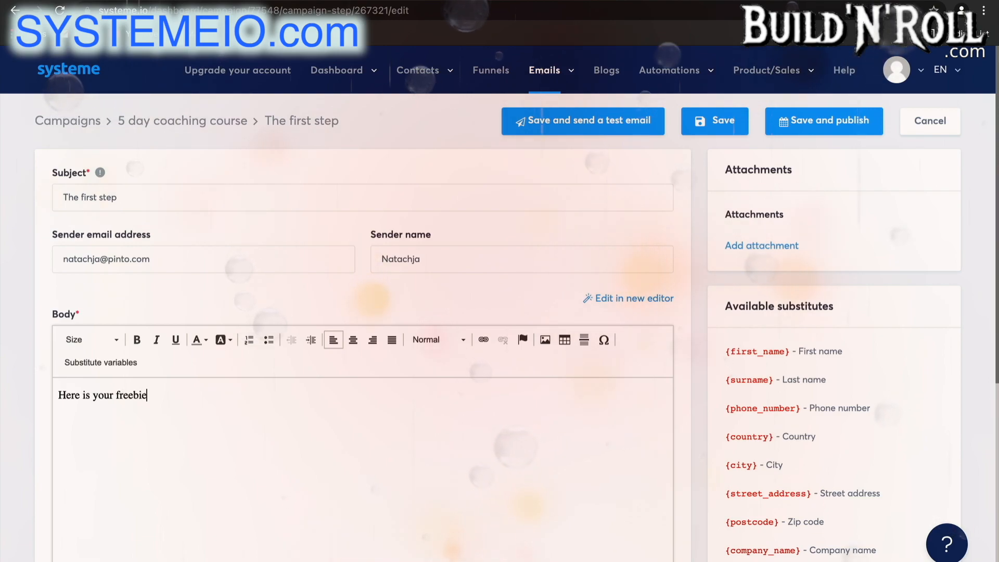
pyautogui.write('..')
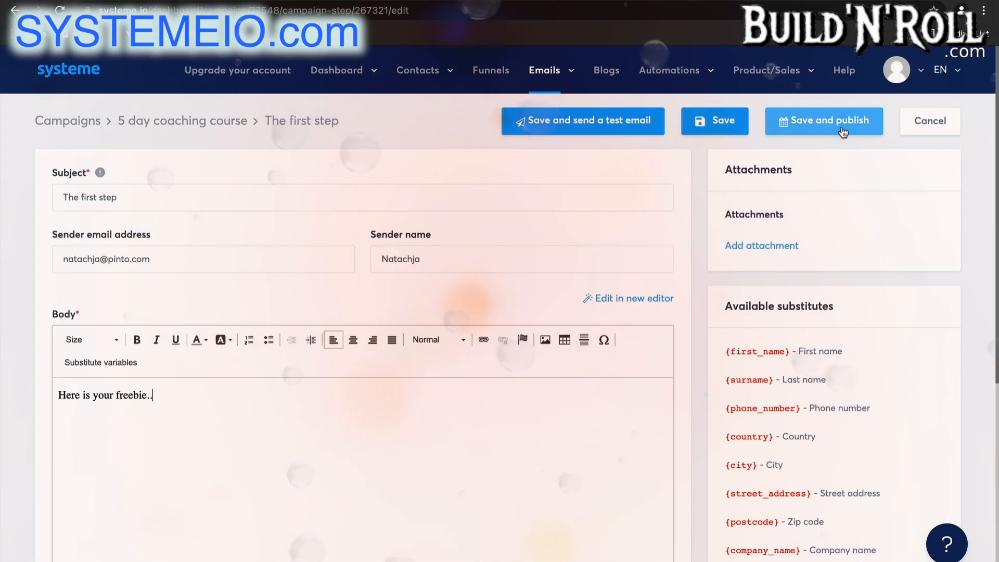
pyautogui.click(235, 258)
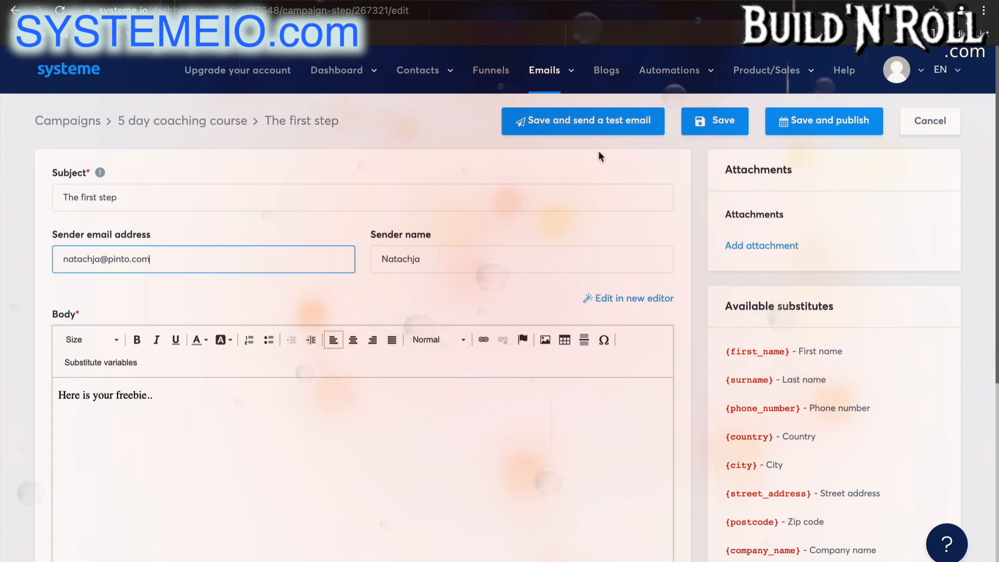
pyautogui.click(702, 124)
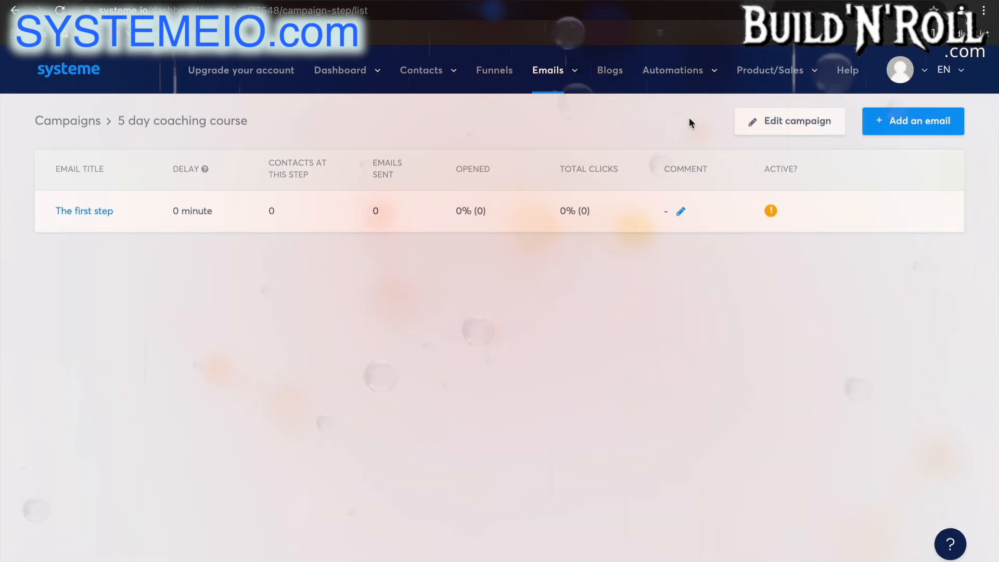
# Step: Review the email statistics for sent, opened, spam-reported and bounced emails
pyautogui.moveTo(570, 73)
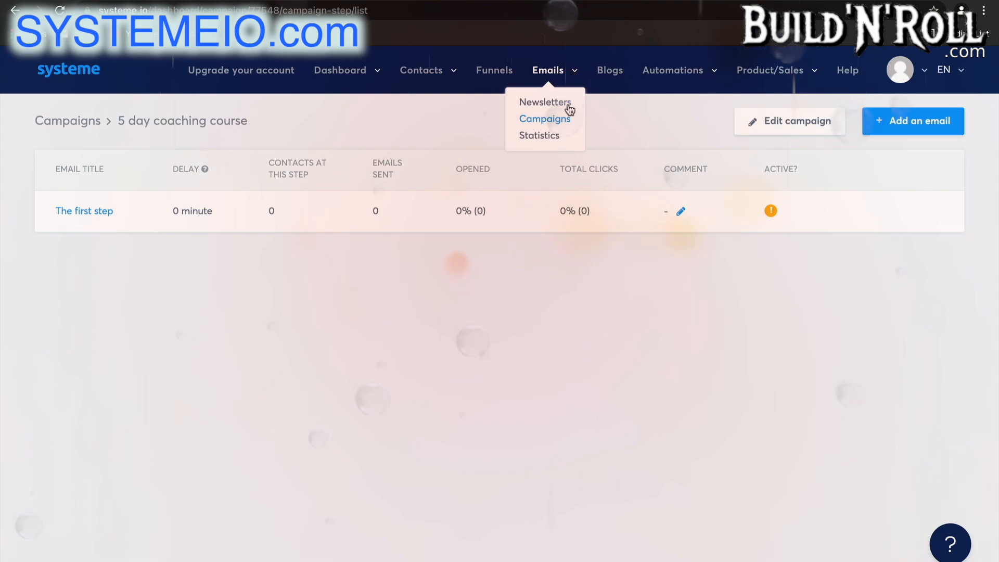
pyautogui.click(551, 137)
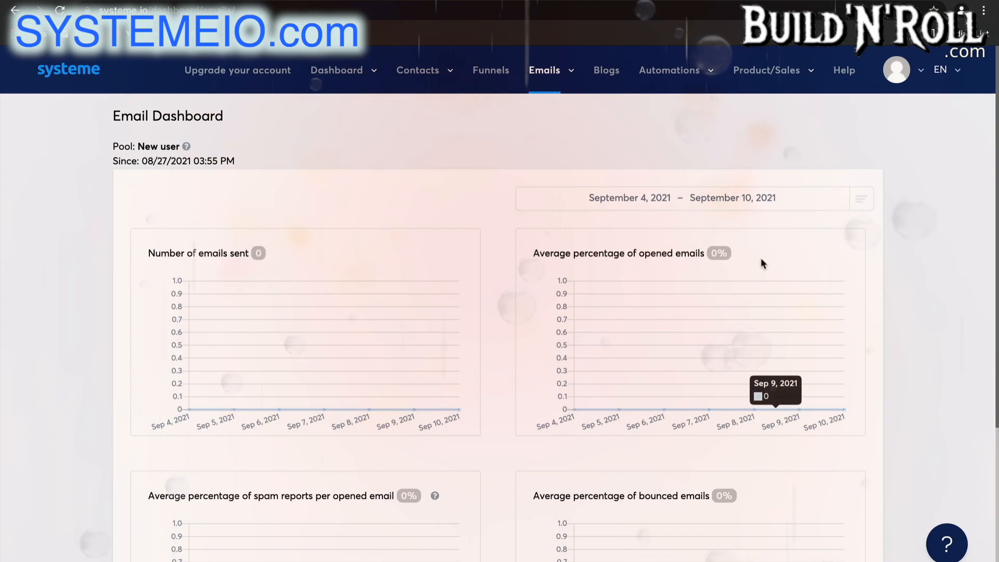
pyautogui.scroll(-3, 628, 270)
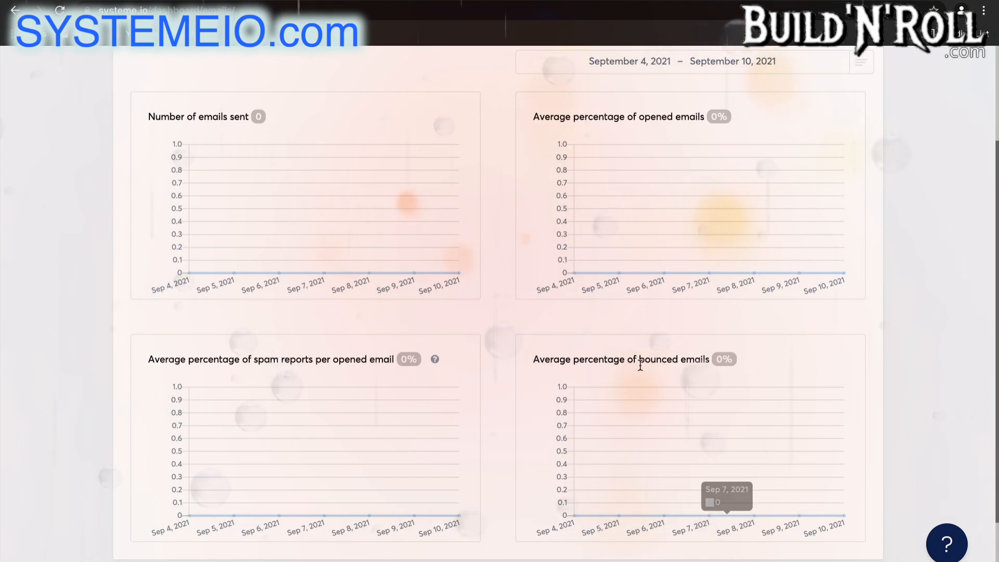
pyautogui.scroll(3, 641, 142)
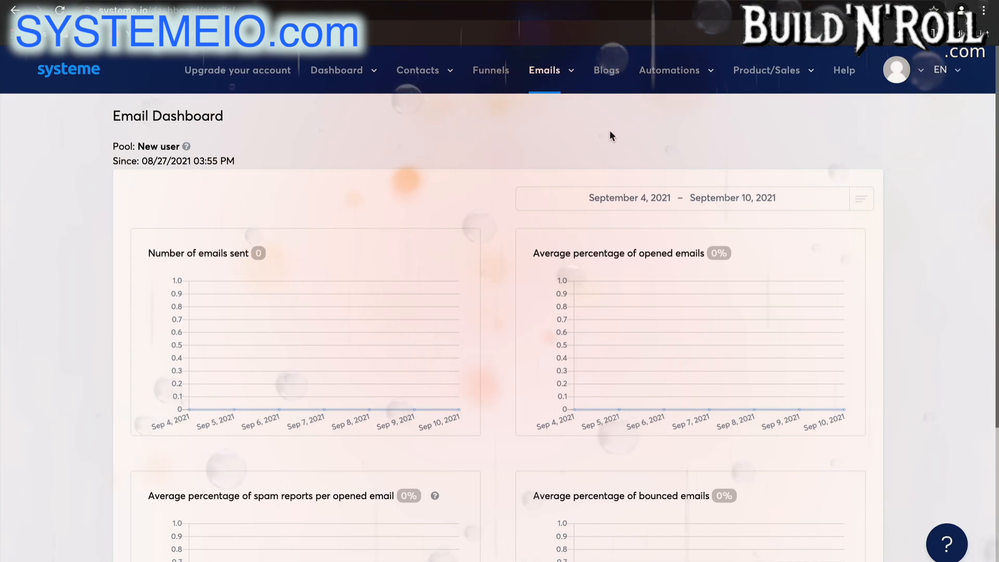
pyautogui.moveTo(555, 73)
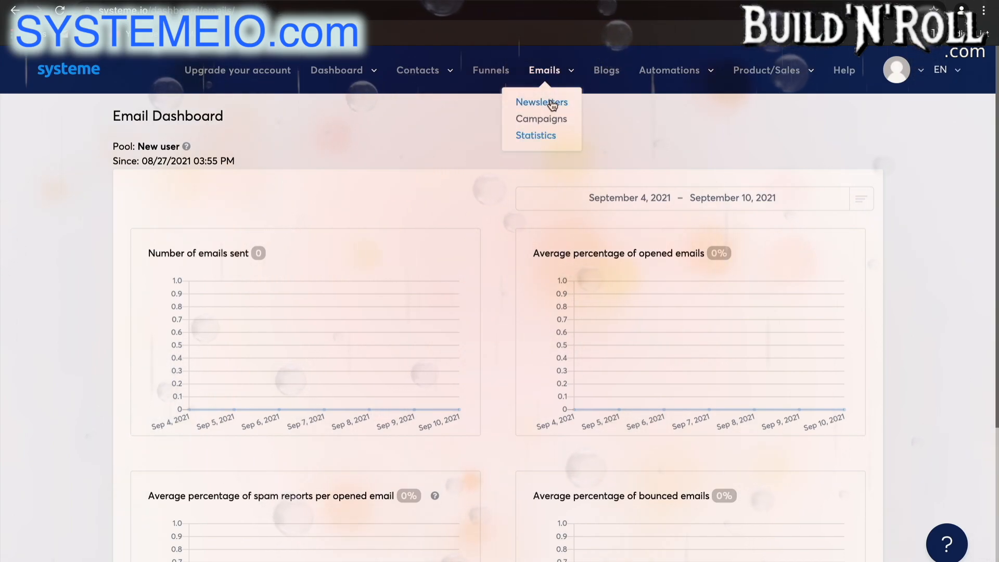
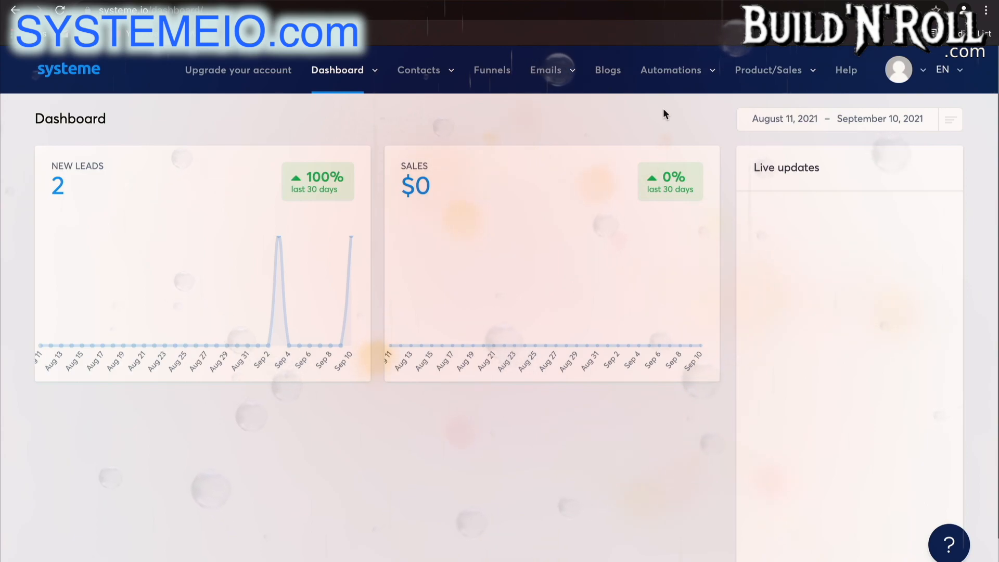
# Step: Start a new automation rule triggered by a New sale on the Order Form step of the Sales Funnel
pyautogui.moveTo(687, 76)
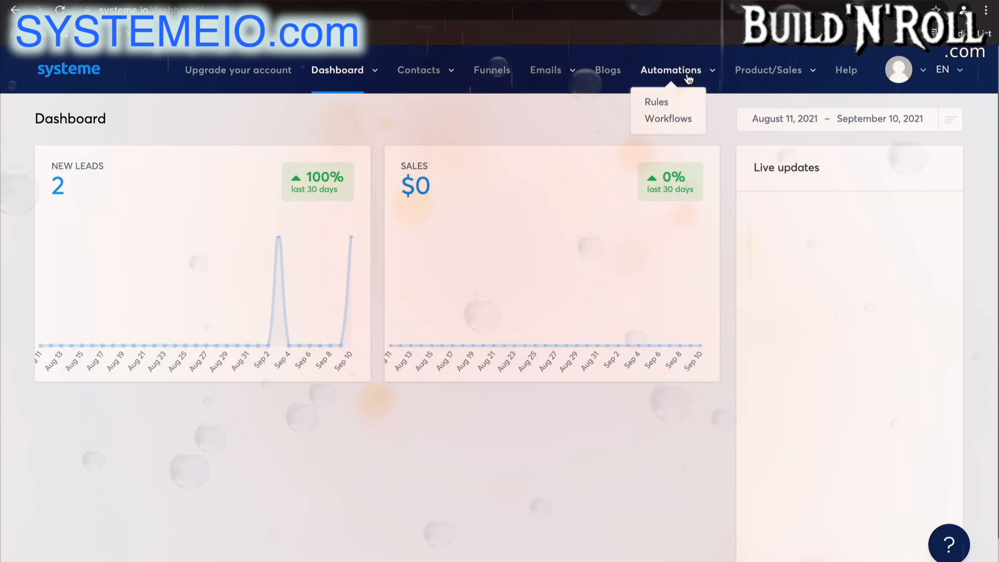
pyautogui.click(664, 104)
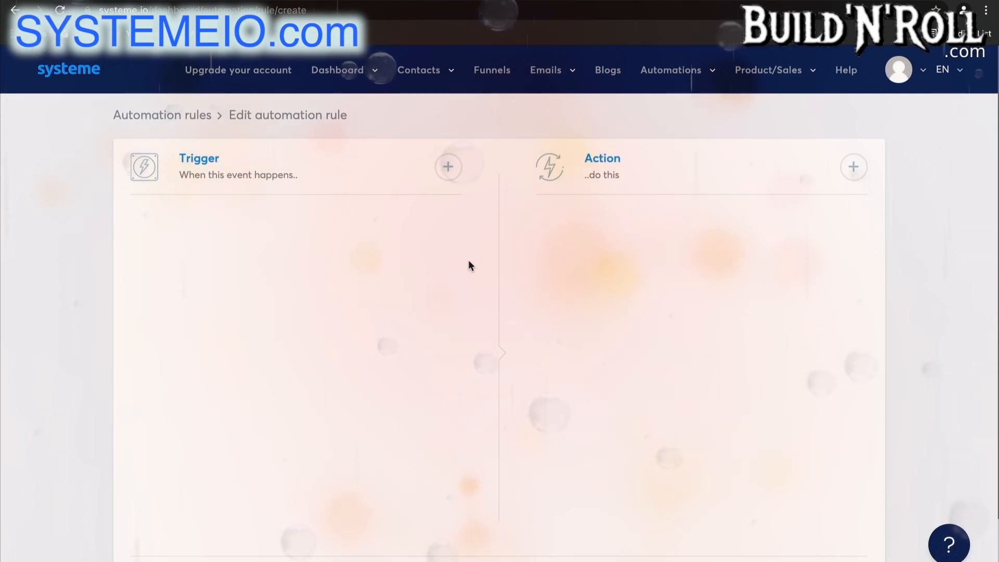
pyautogui.click(446, 166)
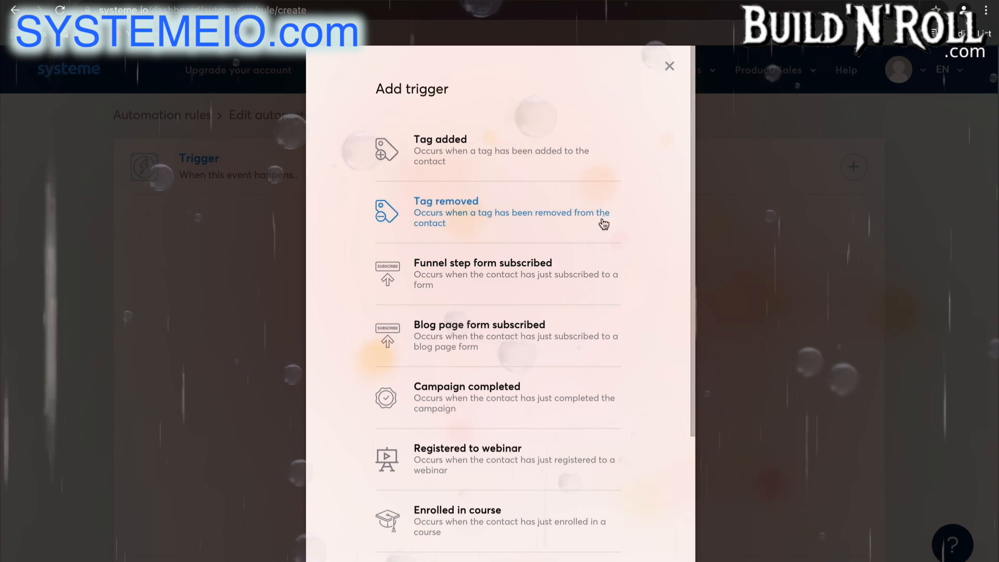
pyautogui.scroll(-2, 603, 225)
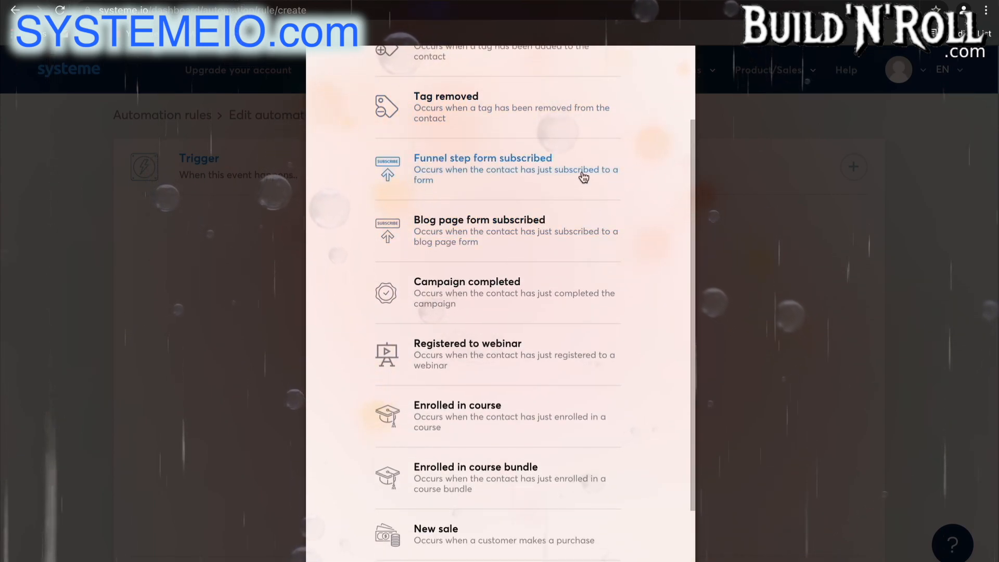
pyautogui.scroll(-2, 590, 291)
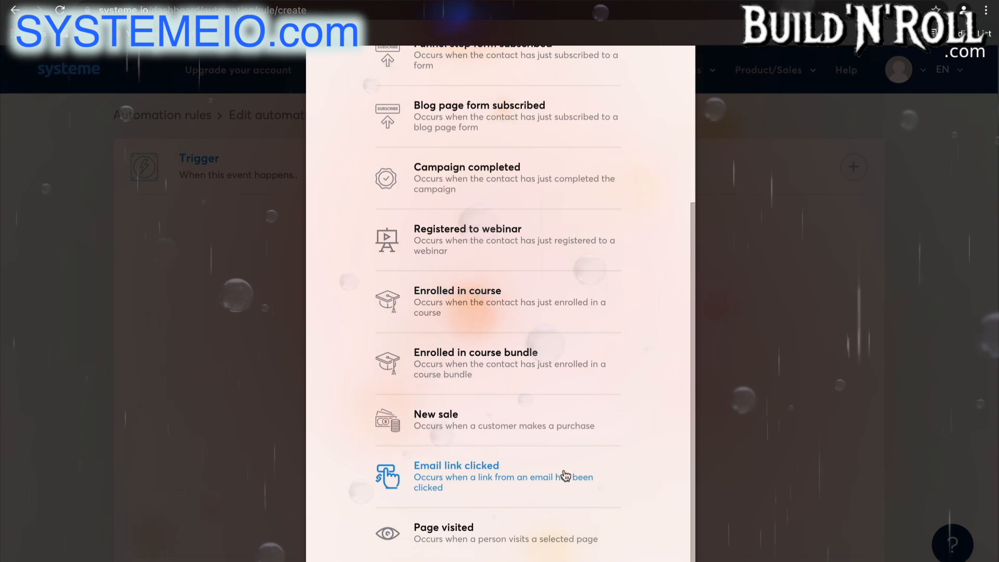
pyautogui.click(565, 431)
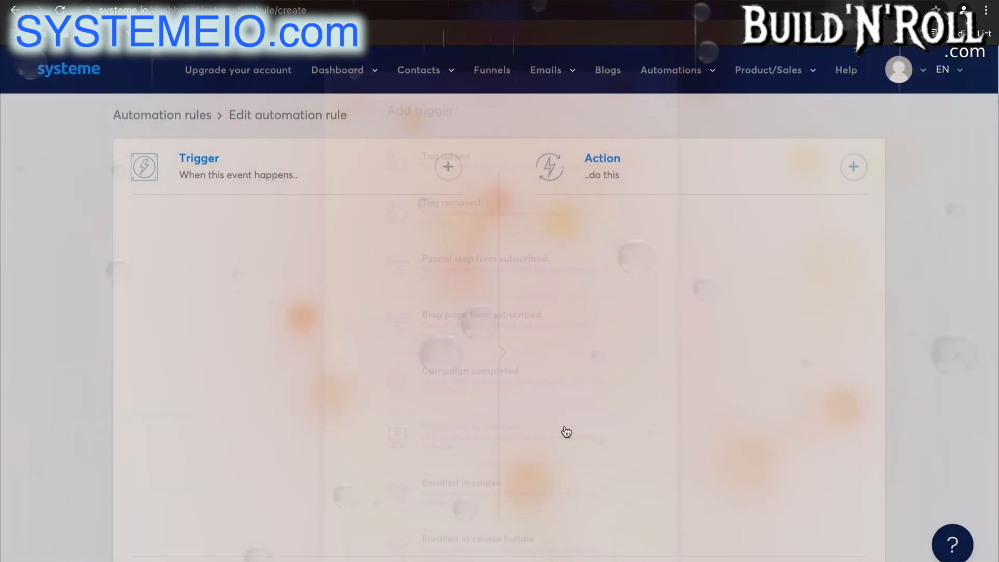
pyautogui.click(370, 290)
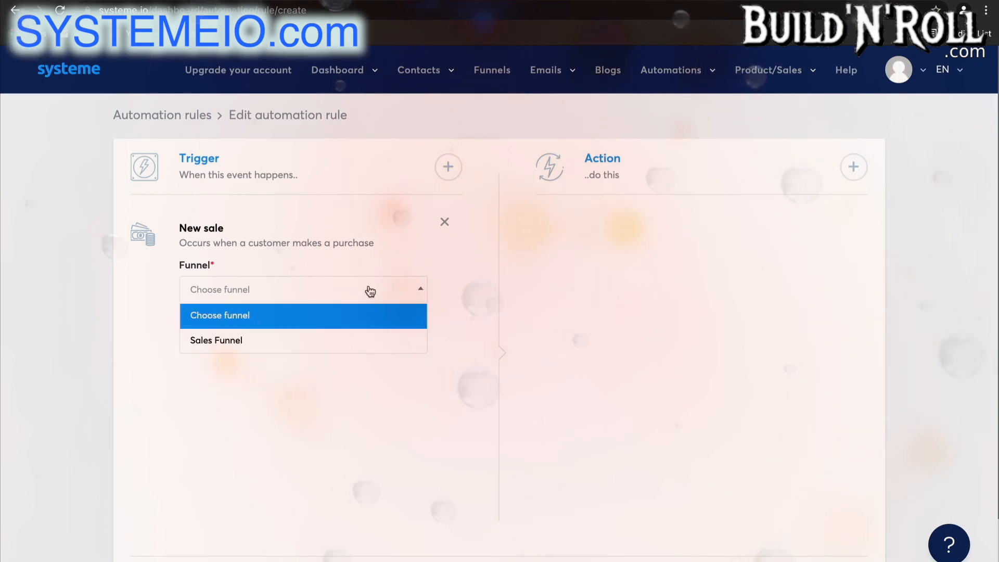
pyautogui.click(367, 348)
pyautogui.click(345, 356)
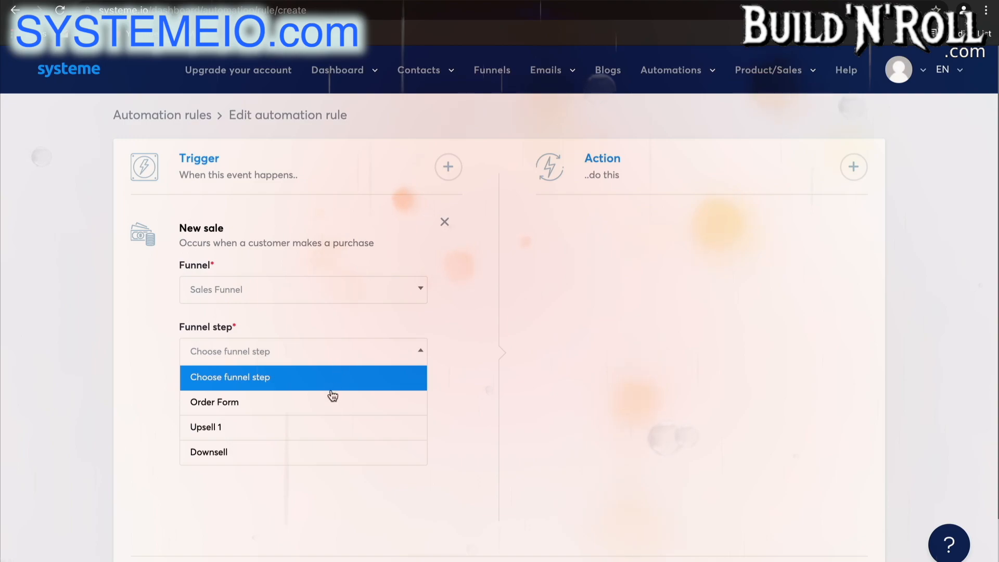
pyautogui.click(331, 401)
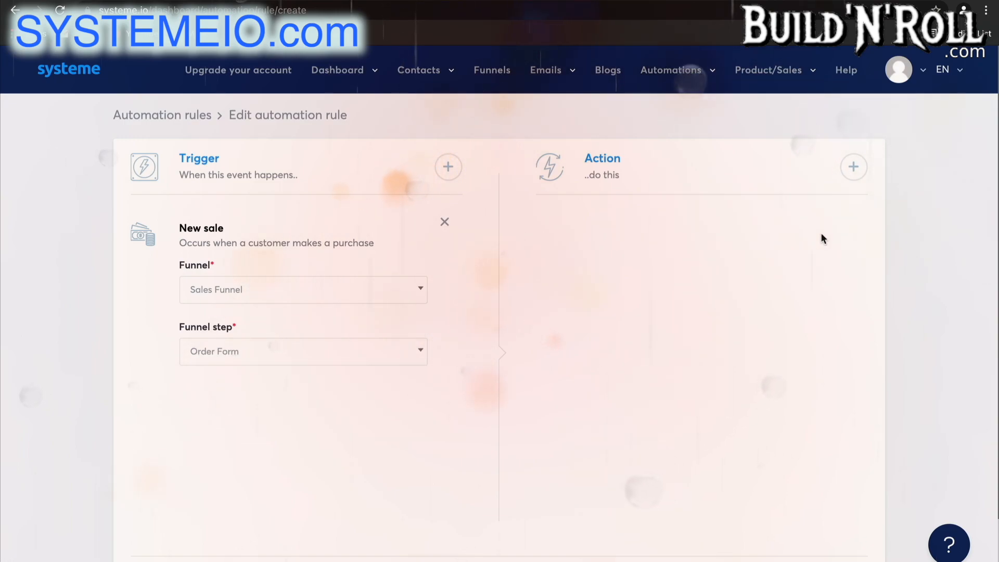
# Step: Add a Subscribe to campaign action to the rule, using the "5 day coaching course" campaign
pyautogui.click(853, 166)
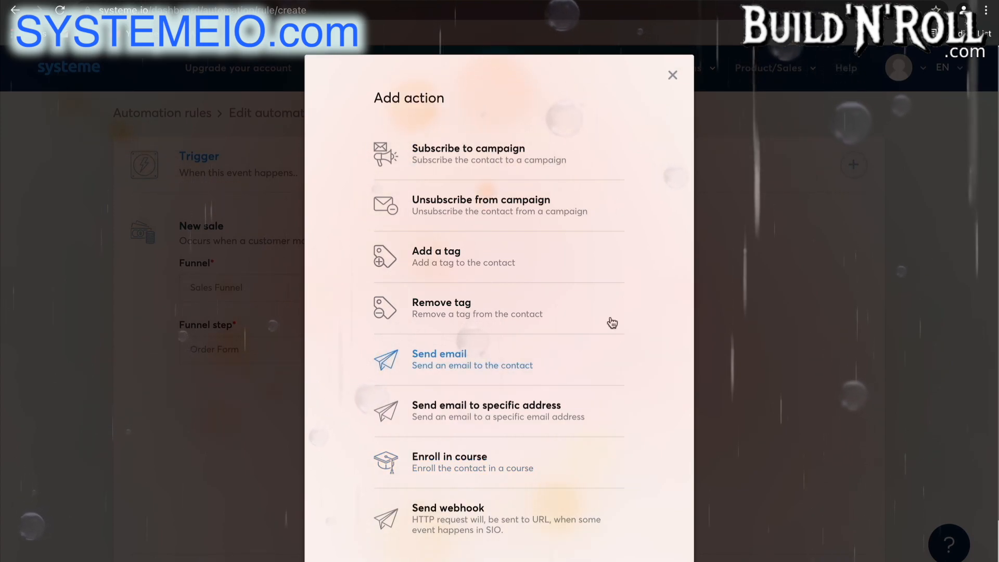
pyautogui.click(571, 177)
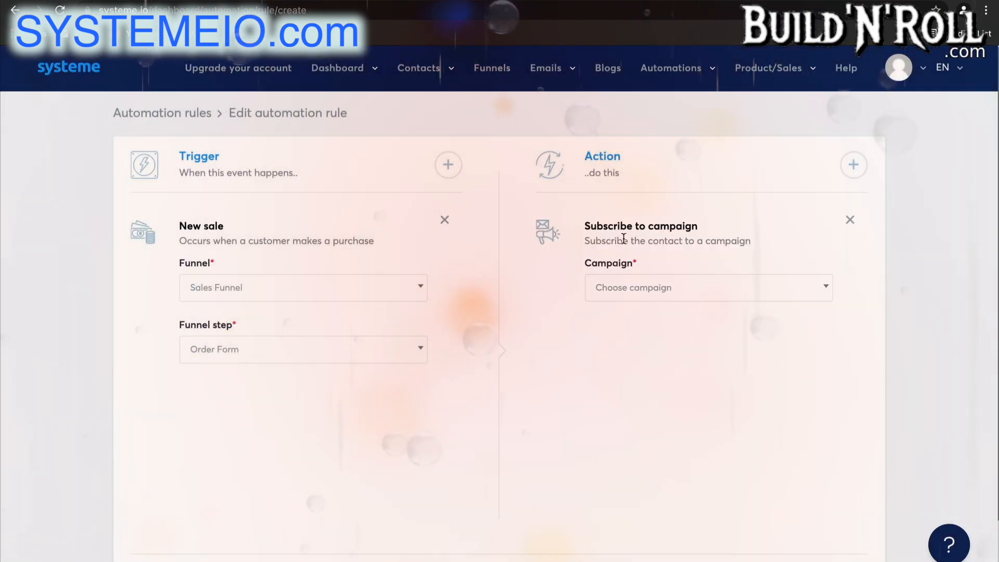
pyautogui.click(629, 287)
pyautogui.click(641, 336)
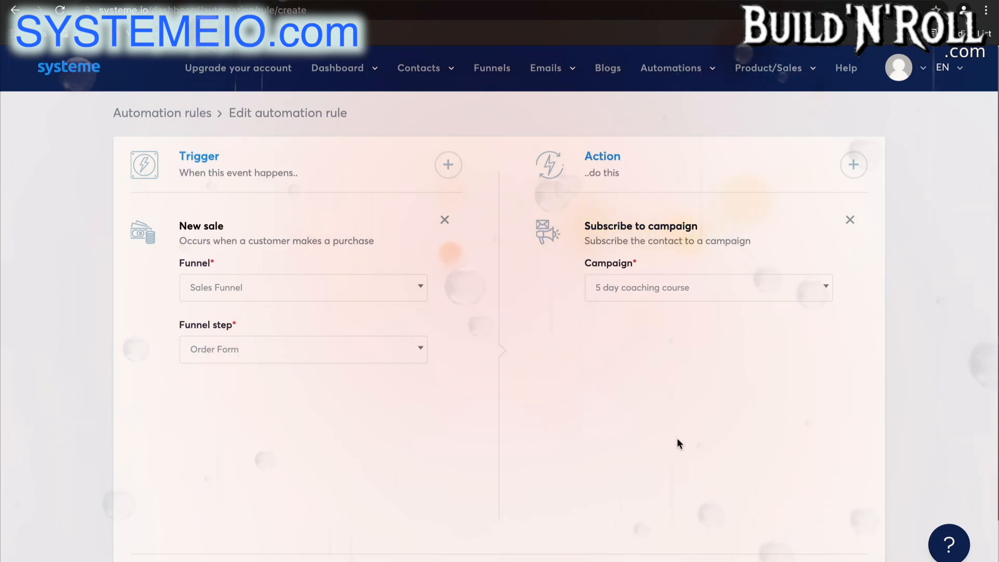
# Step: Add an Add a tag action using "Blog - leads" and a Send email to specific address action to the rule
pyautogui.click(854, 165)
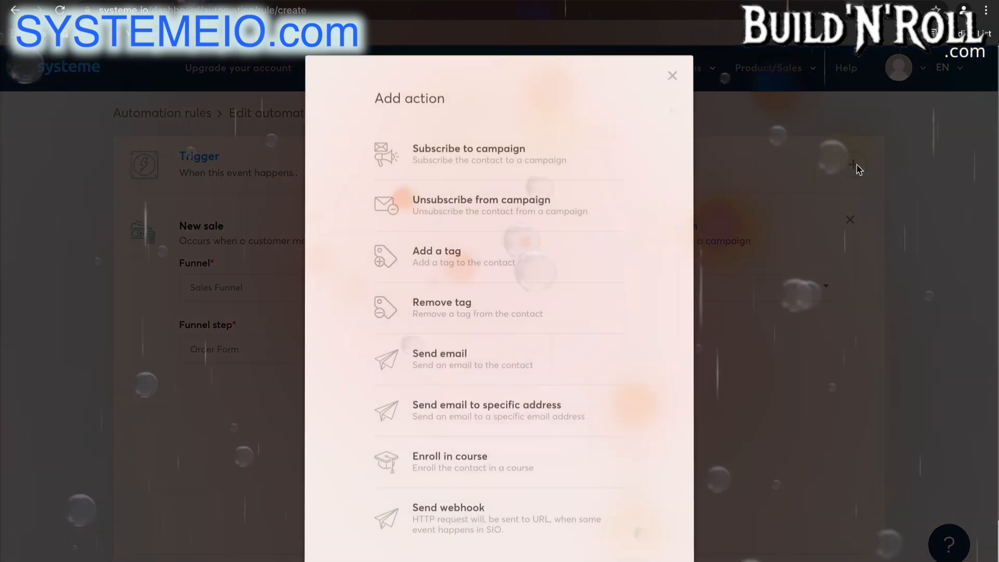
pyautogui.click(530, 268)
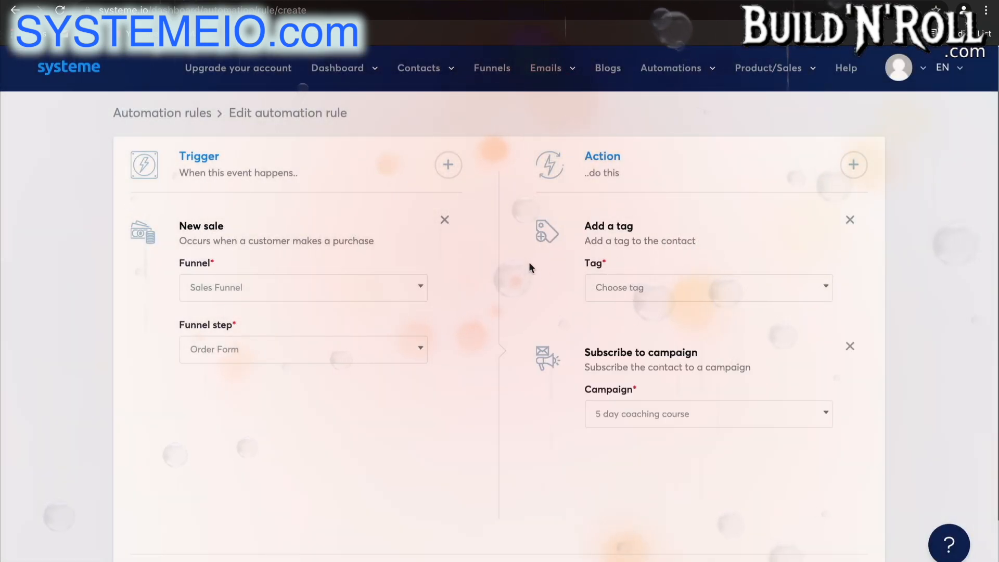
pyautogui.click(629, 294)
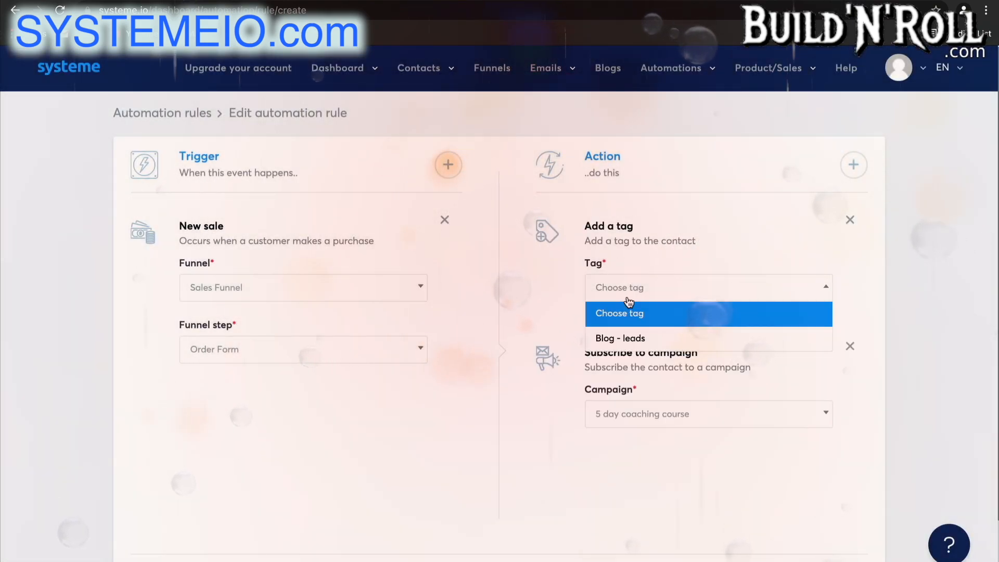
pyautogui.click(629, 339)
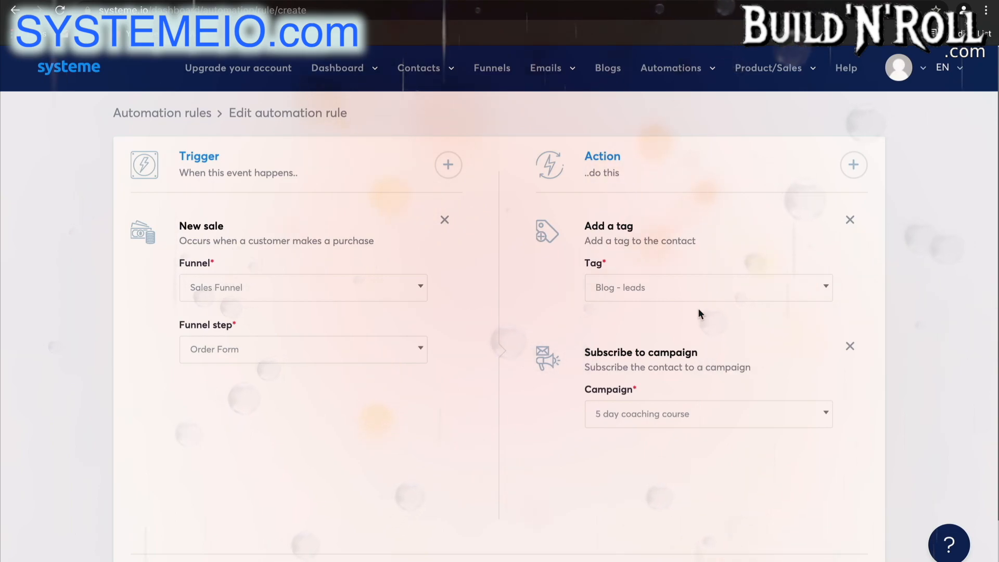
pyautogui.click(854, 165)
pyautogui.click(528, 414)
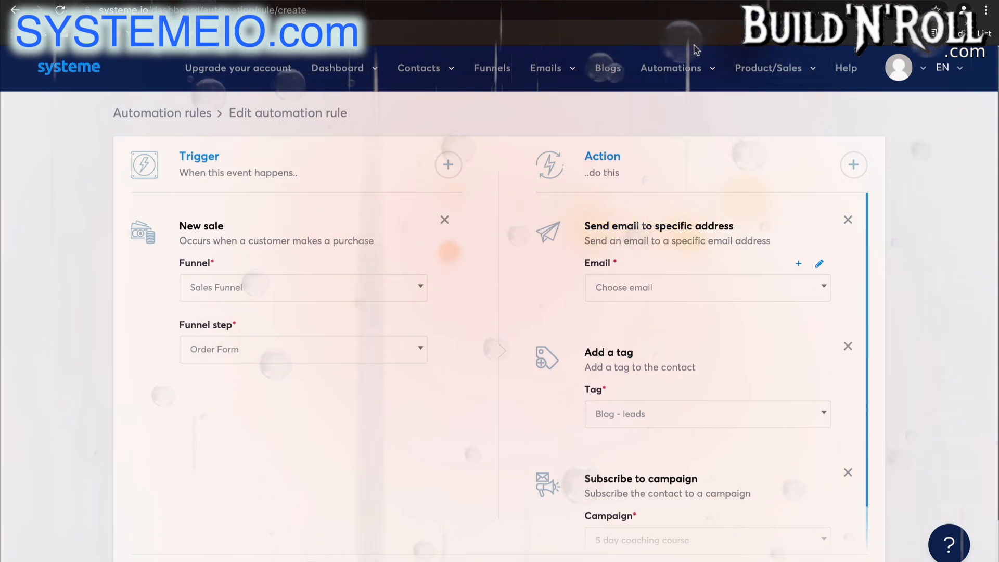
# Step: Create a new automation workflow named "Workflow 1"
pyautogui.moveTo(674, 70)
pyautogui.click(676, 117)
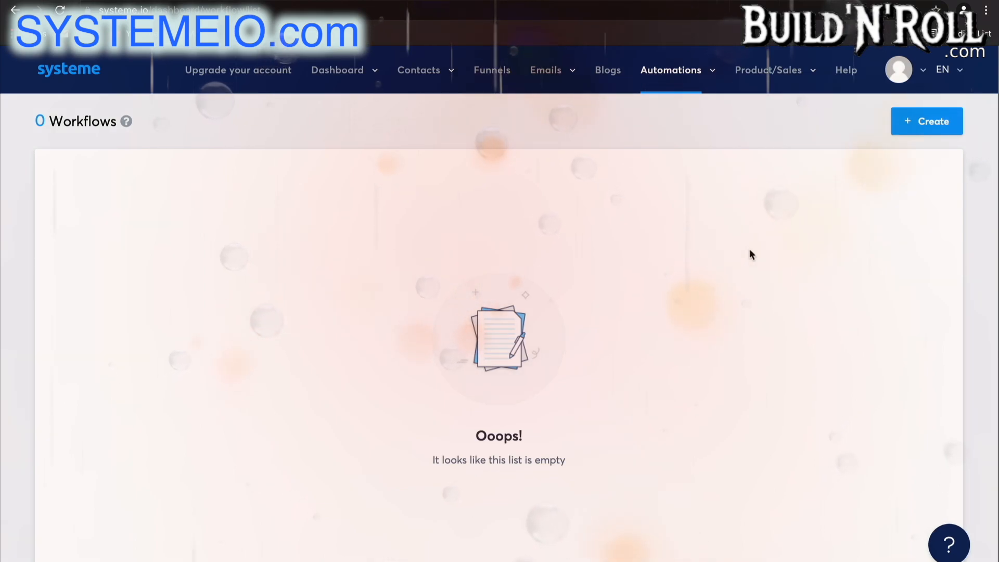
pyautogui.click(935, 123)
pyautogui.click(528, 228)
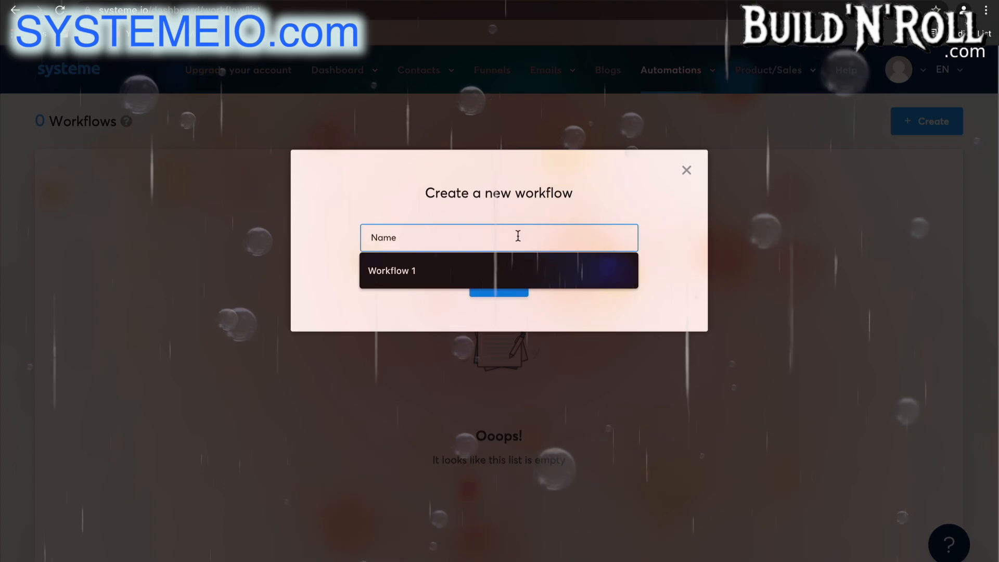
pyautogui.click(439, 274)
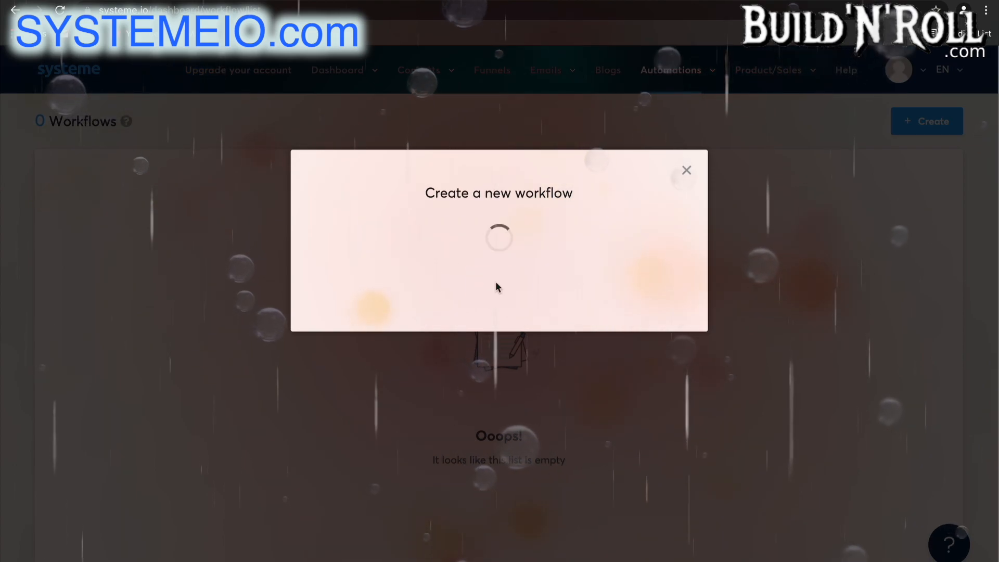
pyautogui.click(497, 283)
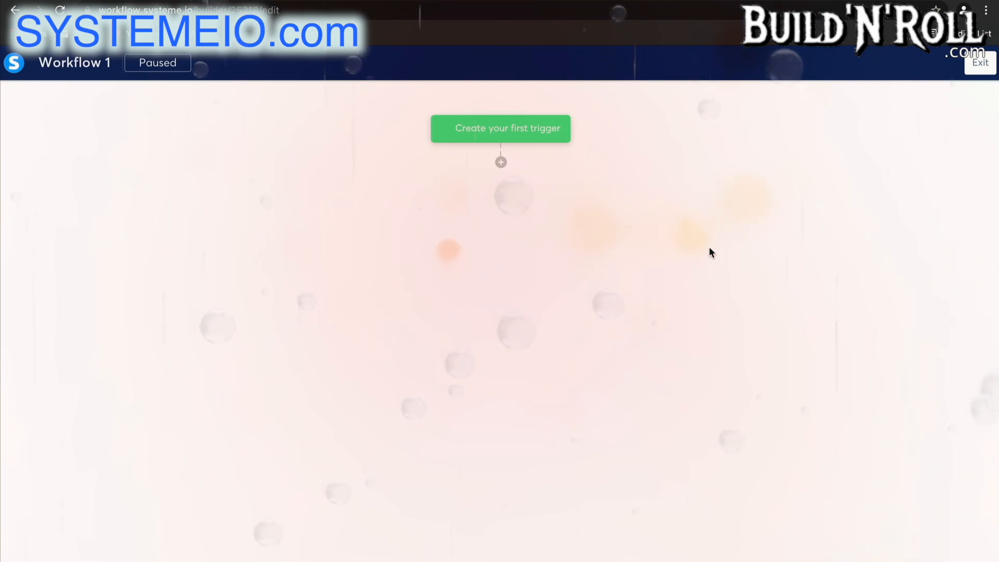
# Step: Create the workflow's first trigger as Funnel form subscribed, using a Squeeze page of the Test Funnel
pyautogui.click(548, 132)
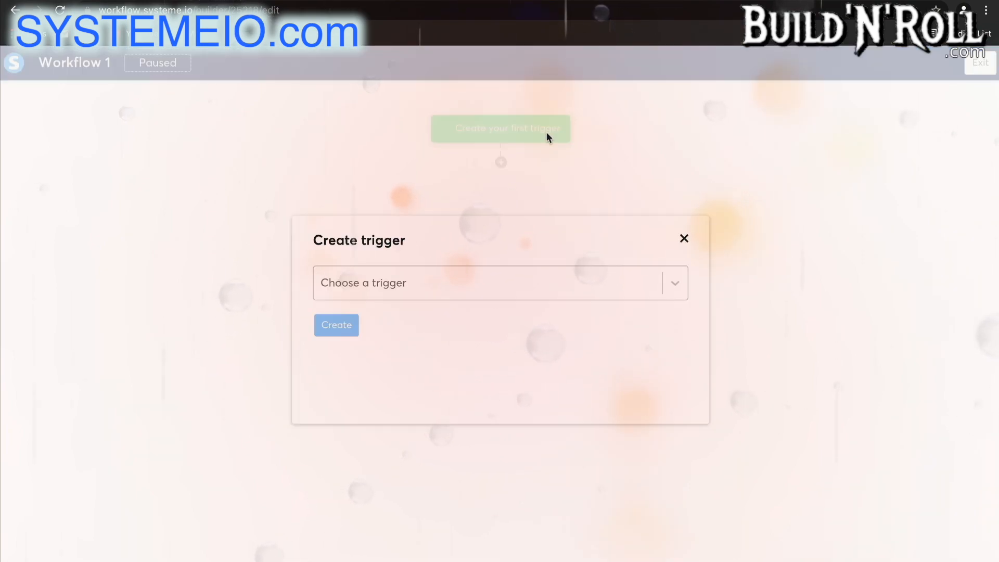
pyautogui.click(492, 281)
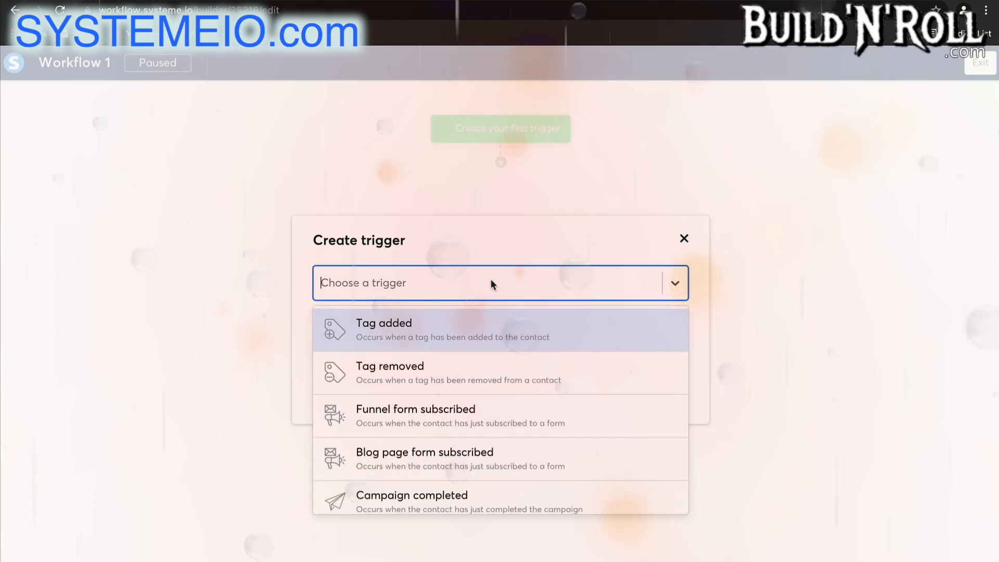
pyautogui.click(473, 416)
pyautogui.click(439, 339)
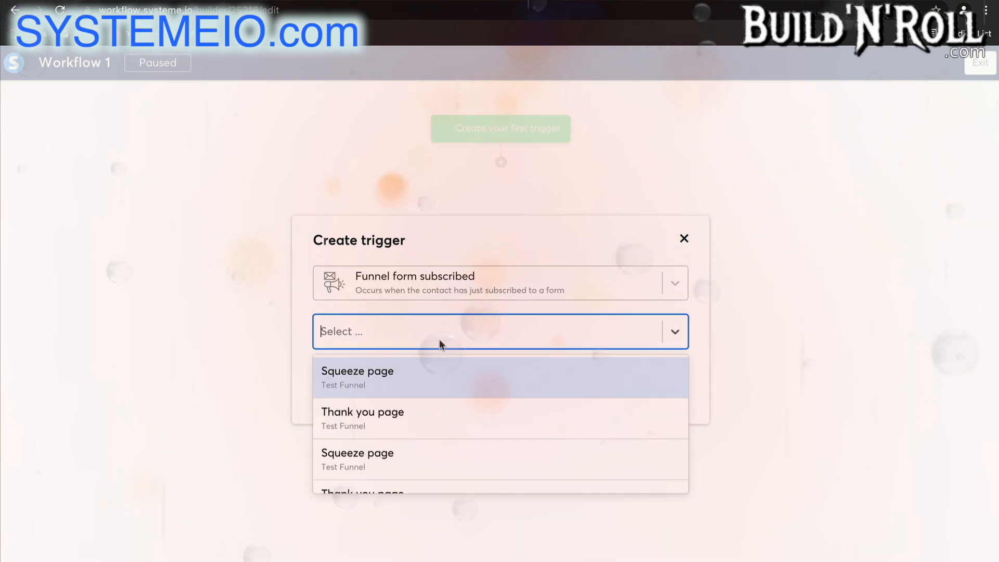
pyautogui.scroll(-1, 442, 417)
pyautogui.scroll(-1, 442, 417)
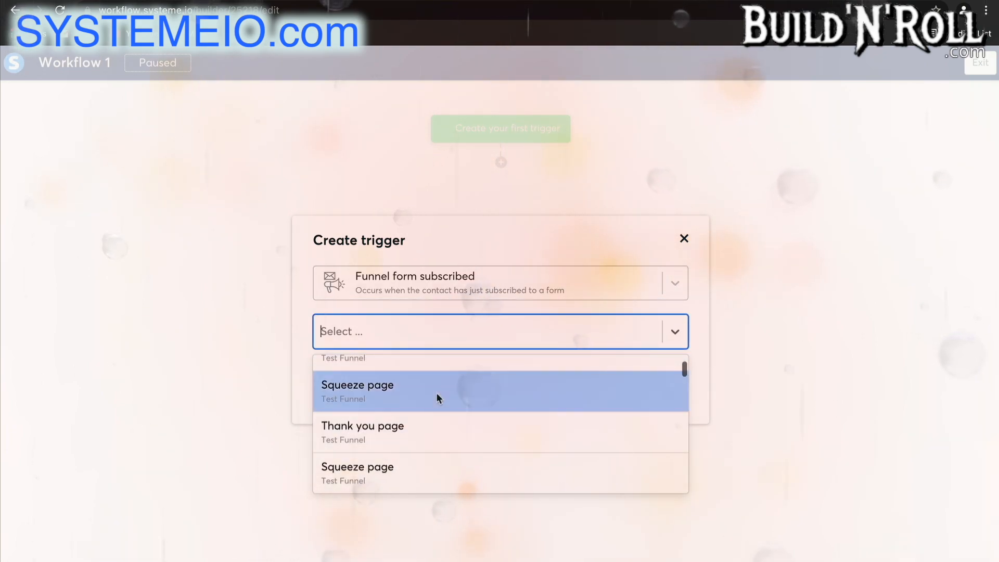
pyautogui.click(436, 393)
pyautogui.click(344, 380)
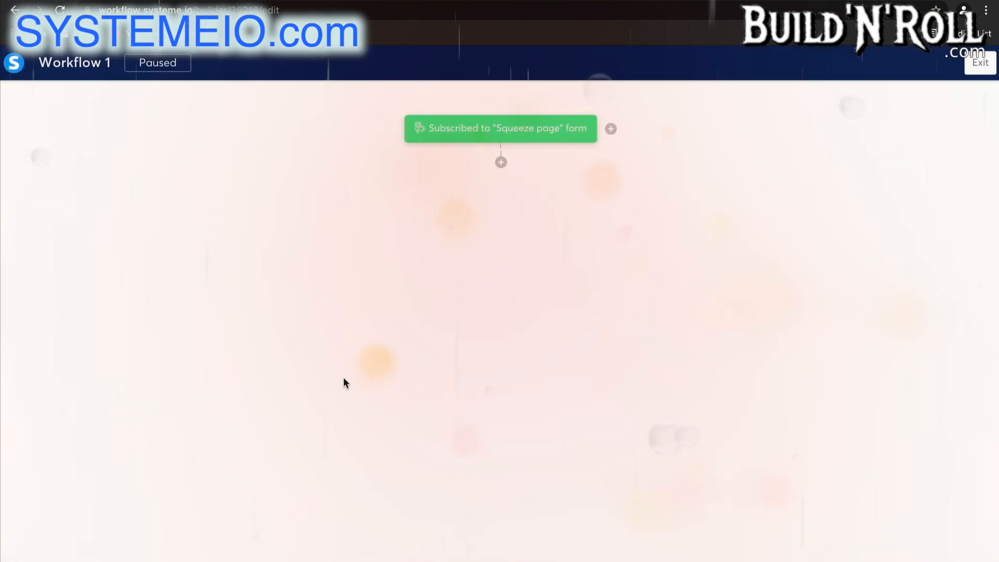
# Step: Add a delay of 3 days below the Squeeze page trigger
pyautogui.click(501, 162)
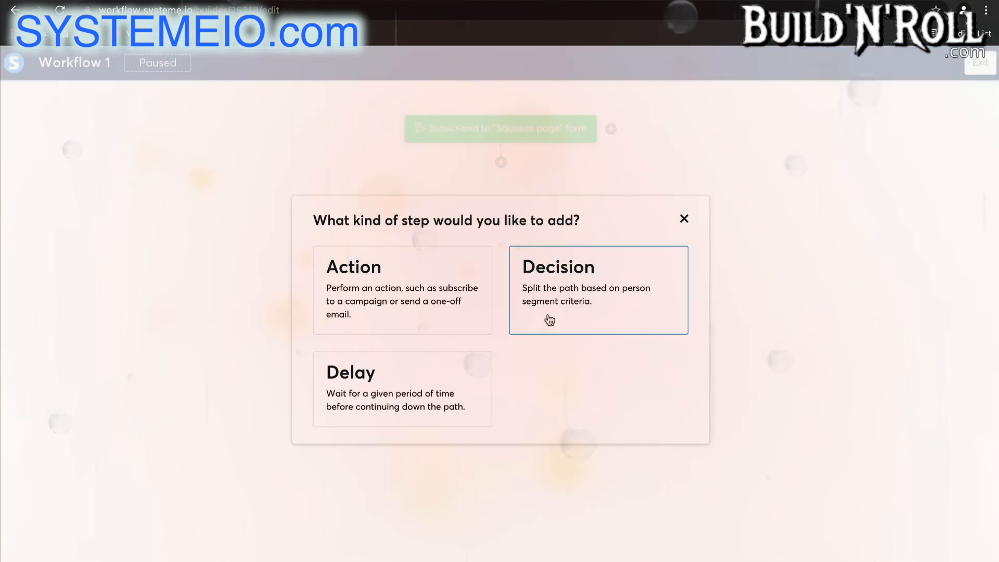
pyautogui.click(445, 372)
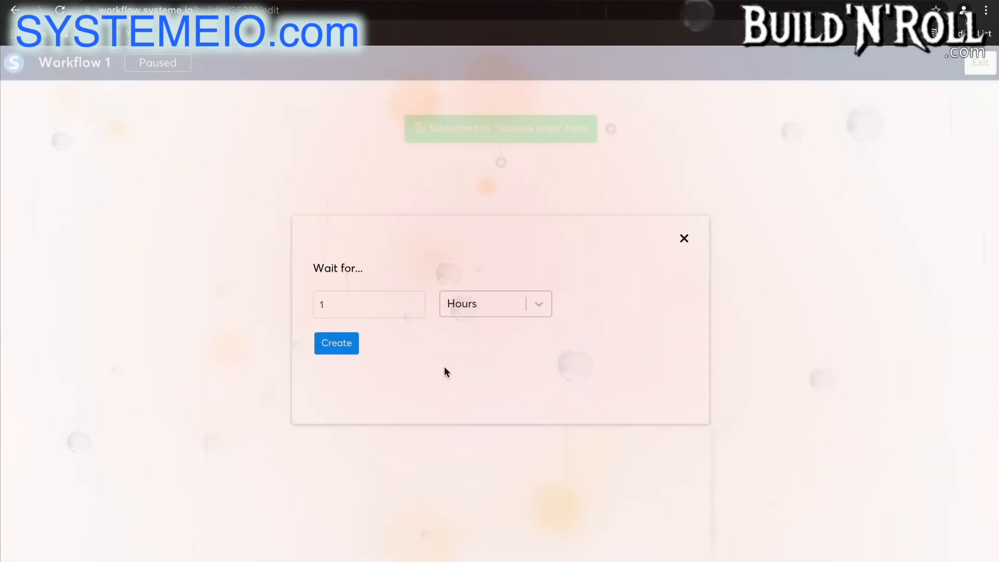
pyautogui.click(386, 302)
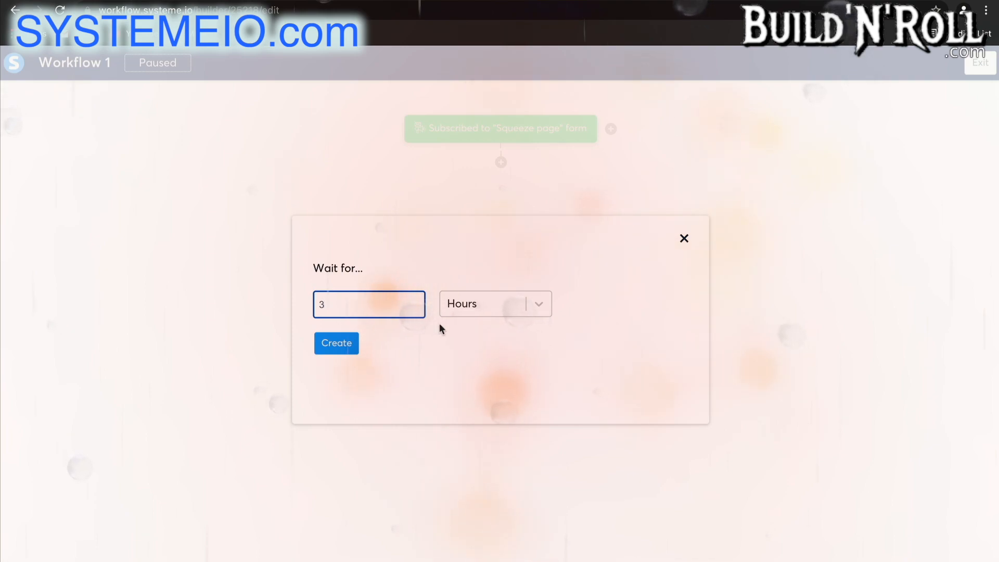
pyautogui.click(467, 309)
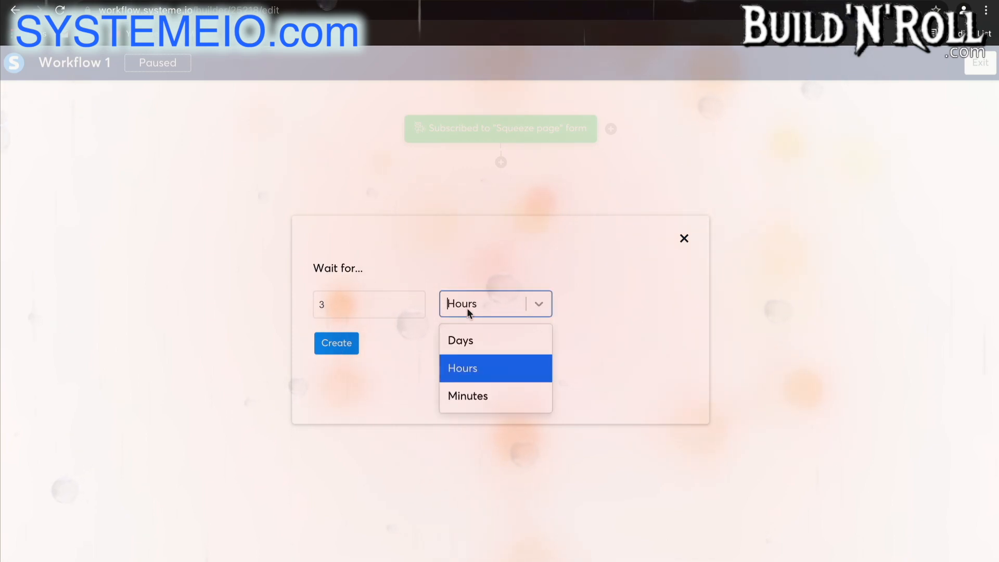
pyautogui.click(467, 341)
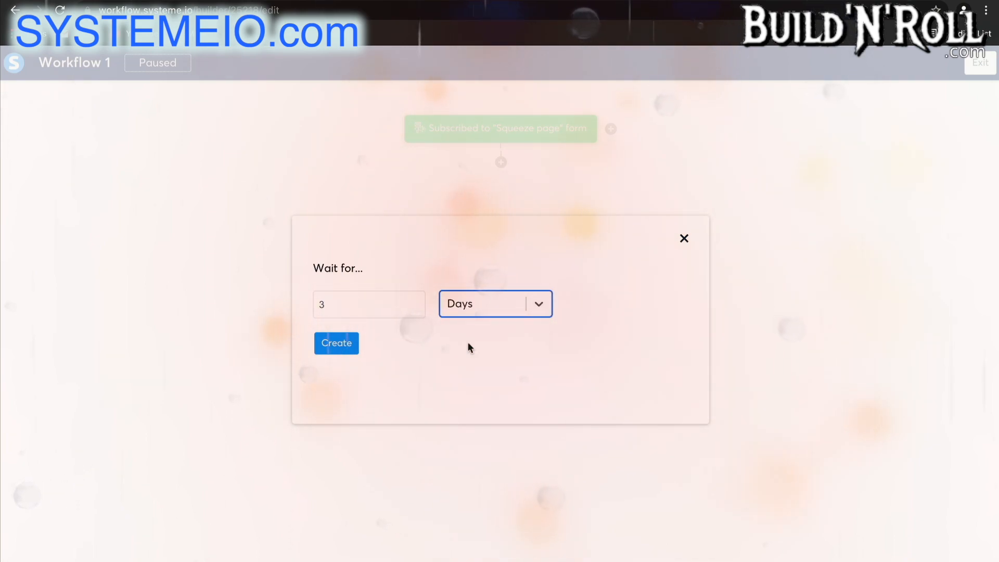
pyautogui.click(336, 344)
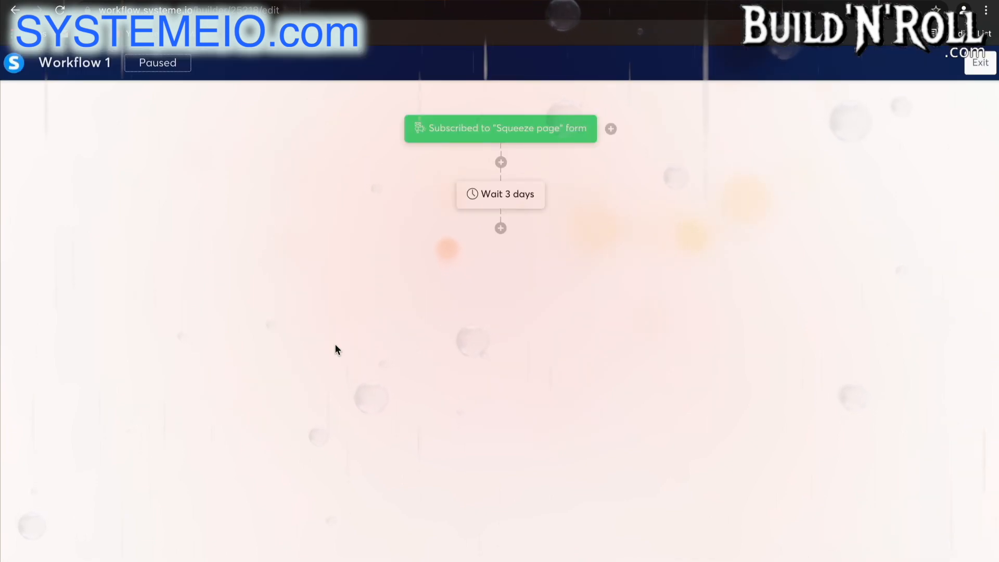
# Step: Add a Subscribe to campaign action for "5 day coaching course" after the delay
pyautogui.click(501, 229)
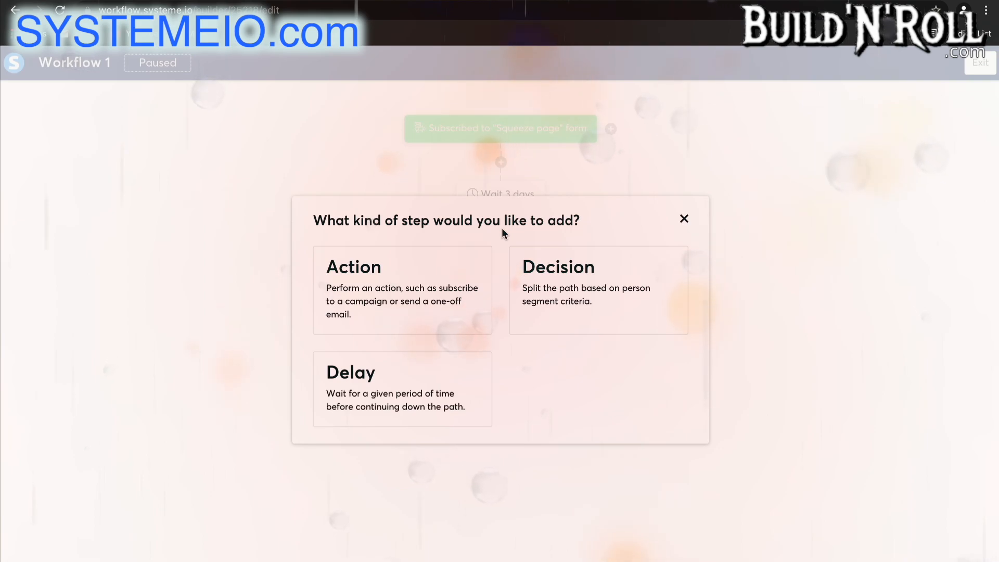
pyautogui.click(443, 286)
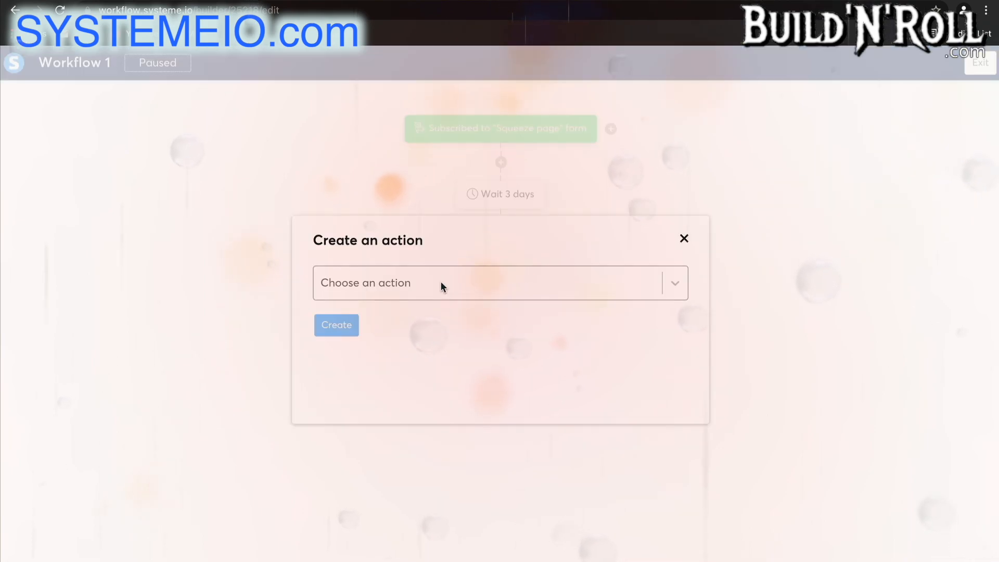
pyautogui.click(440, 288)
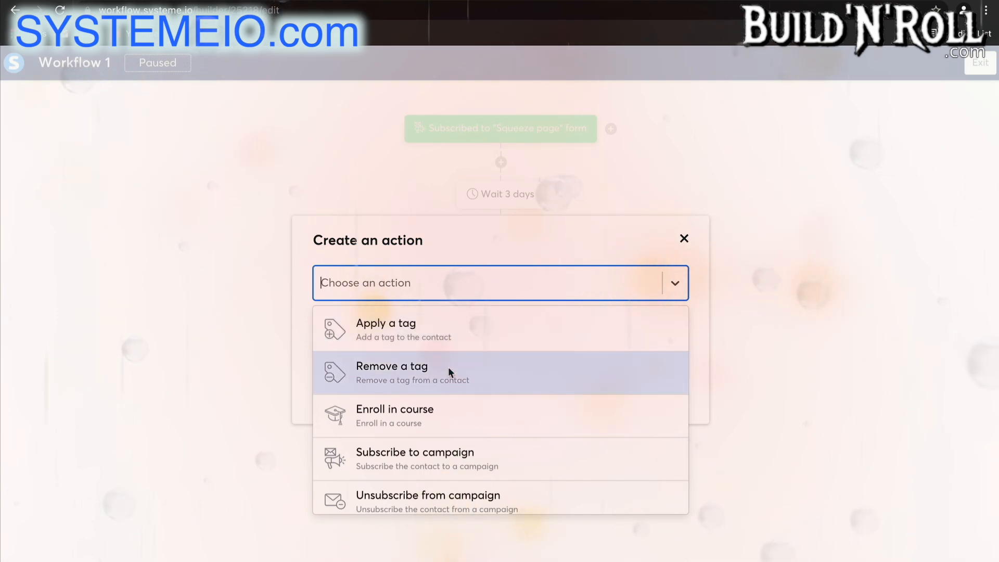
pyautogui.scroll(-2, 450, 413)
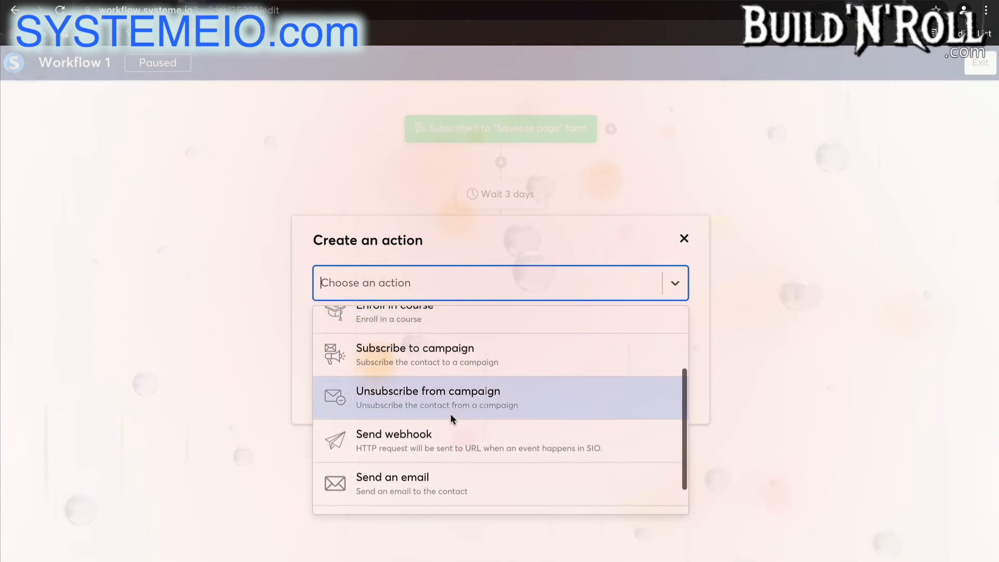
pyautogui.click(463, 361)
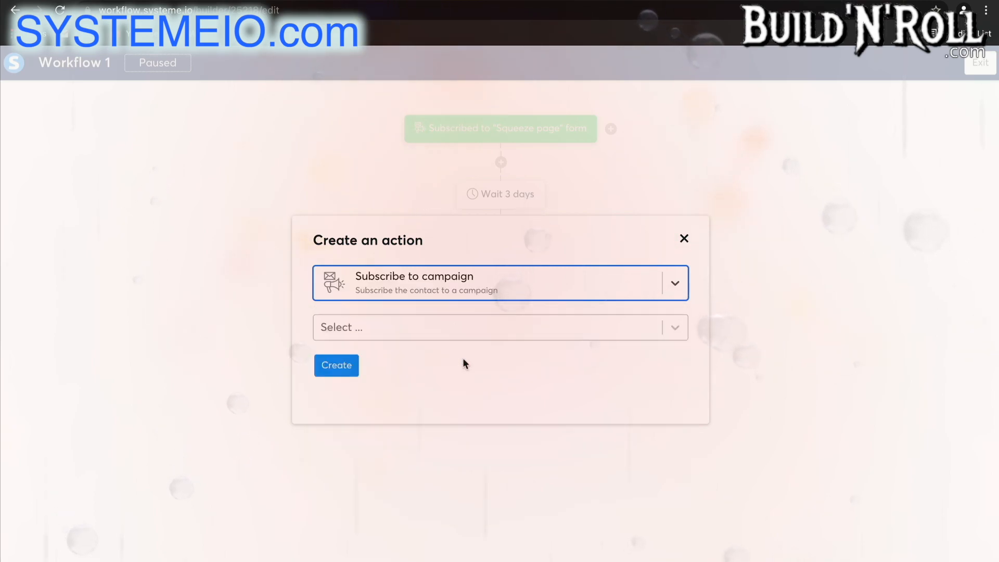
pyautogui.click(381, 330)
pyautogui.click(390, 362)
pyautogui.click(330, 371)
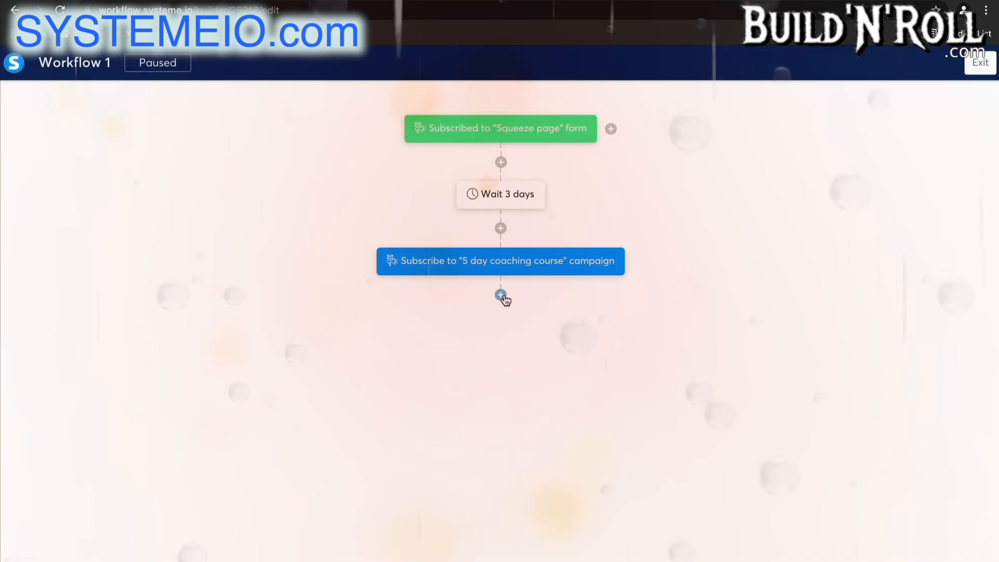
# Step: Start a decision step below the campaign action with the Tag condition Contact tagged with "Blog - leads"
pyautogui.click(501, 296)
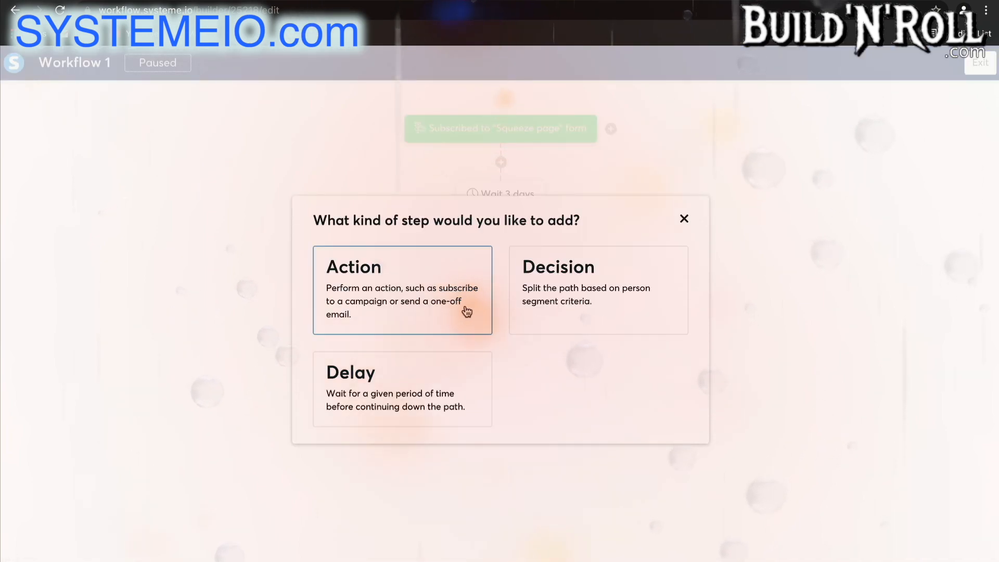
pyautogui.click(572, 306)
pyautogui.click(368, 241)
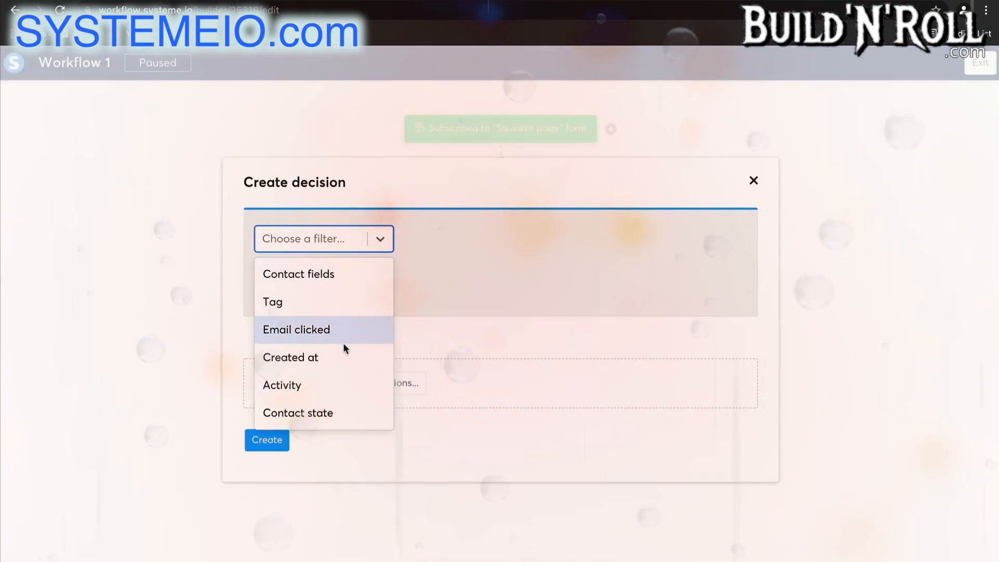
pyautogui.click(331, 310)
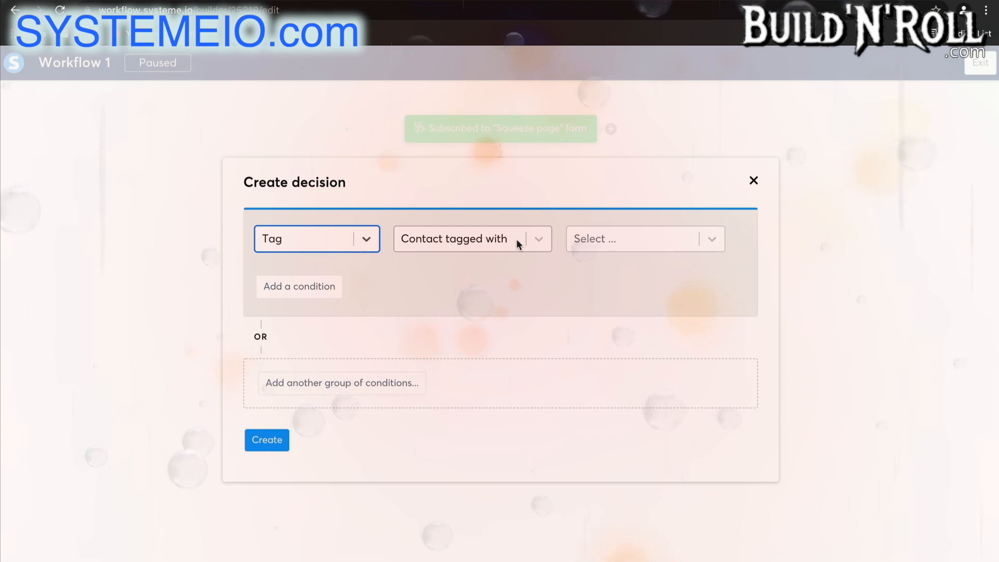
pyautogui.click(607, 240)
pyautogui.click(606, 281)
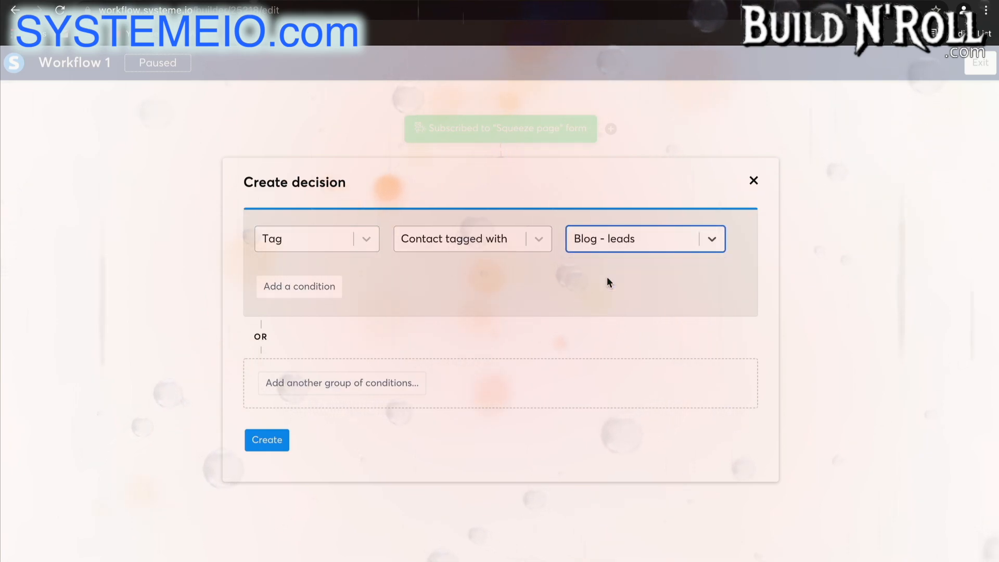
# Step: Add a second Tag condition, contact not tagged with "Blog - leads", and create the decision
pyautogui.click(318, 286)
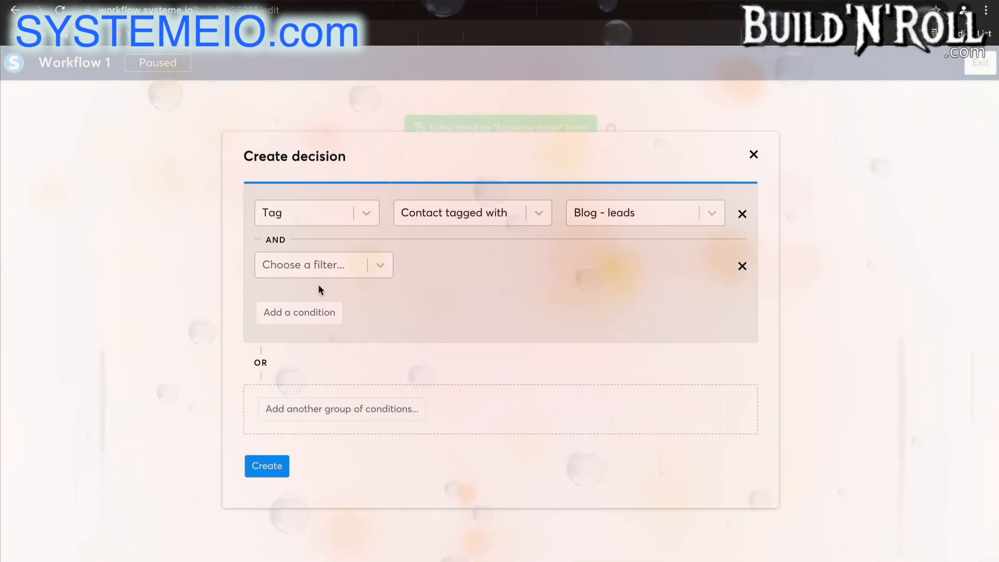
pyautogui.click(330, 266)
pyautogui.click(319, 323)
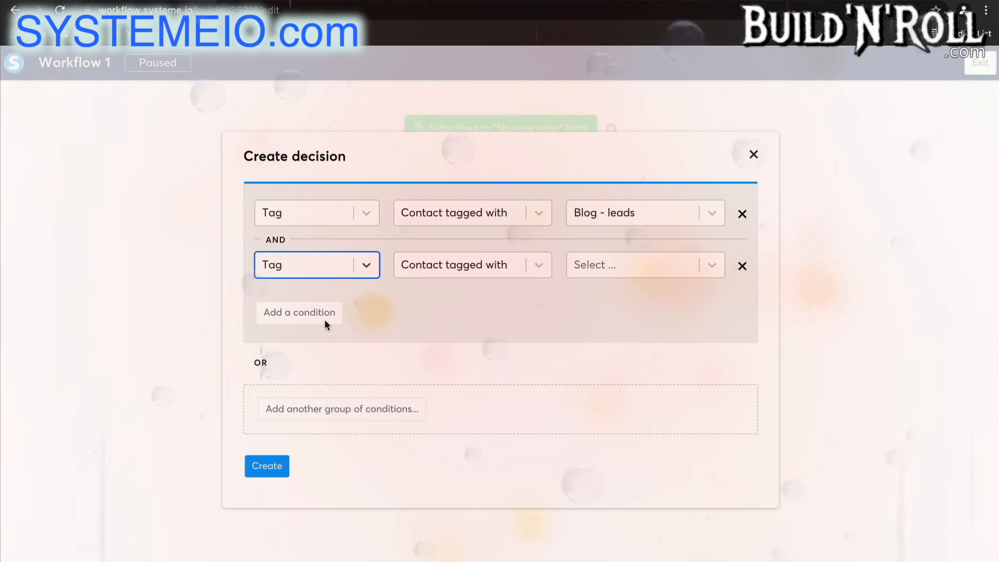
pyautogui.click(461, 266)
pyautogui.click(456, 328)
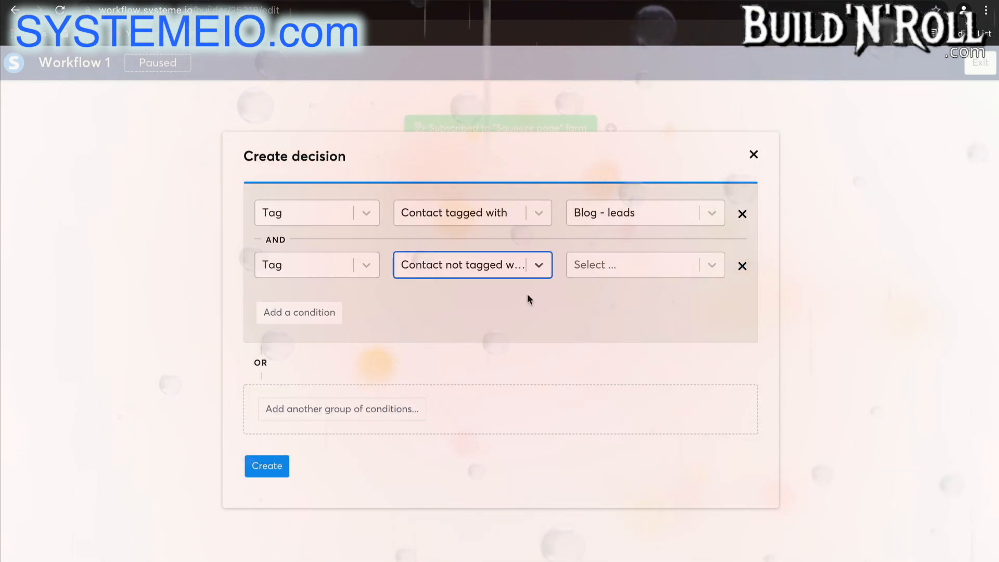
pyautogui.click(590, 270)
pyautogui.click(595, 304)
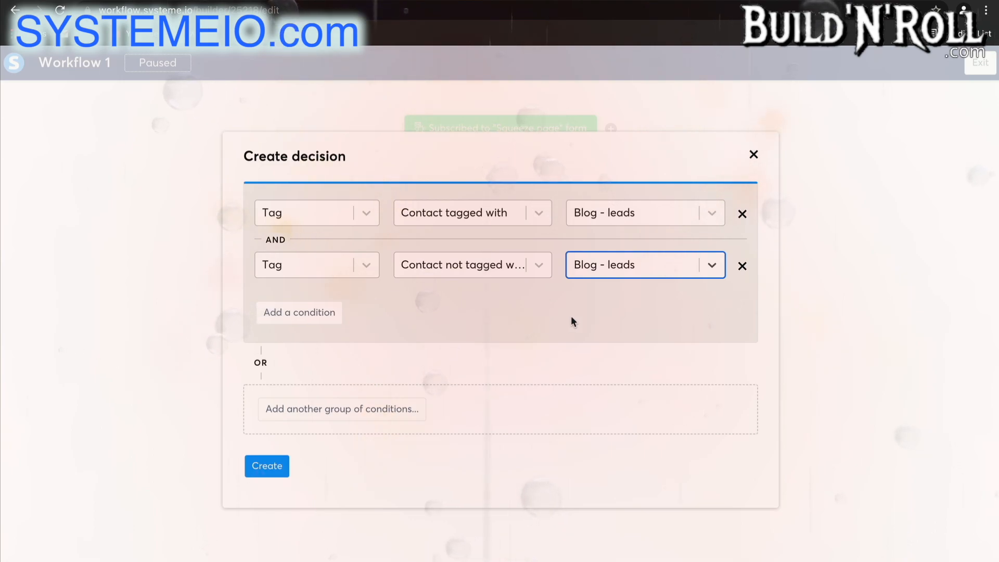
pyautogui.click(275, 469)
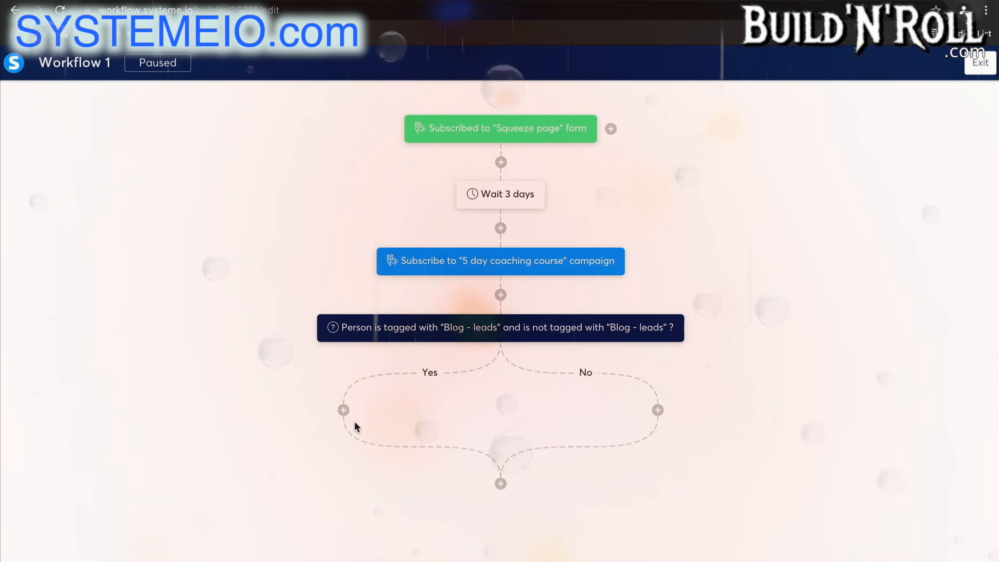
# Step: Add an Unsubscribe from campaign action for "5 day coaching course" on the decision's Yes branch
pyautogui.click(344, 410)
pyautogui.click(382, 308)
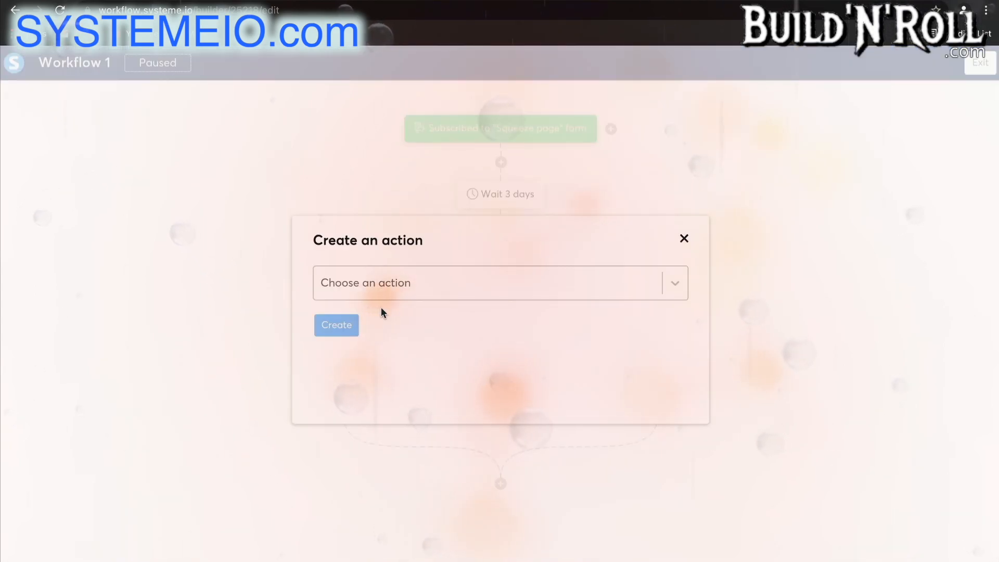
pyautogui.click(373, 282)
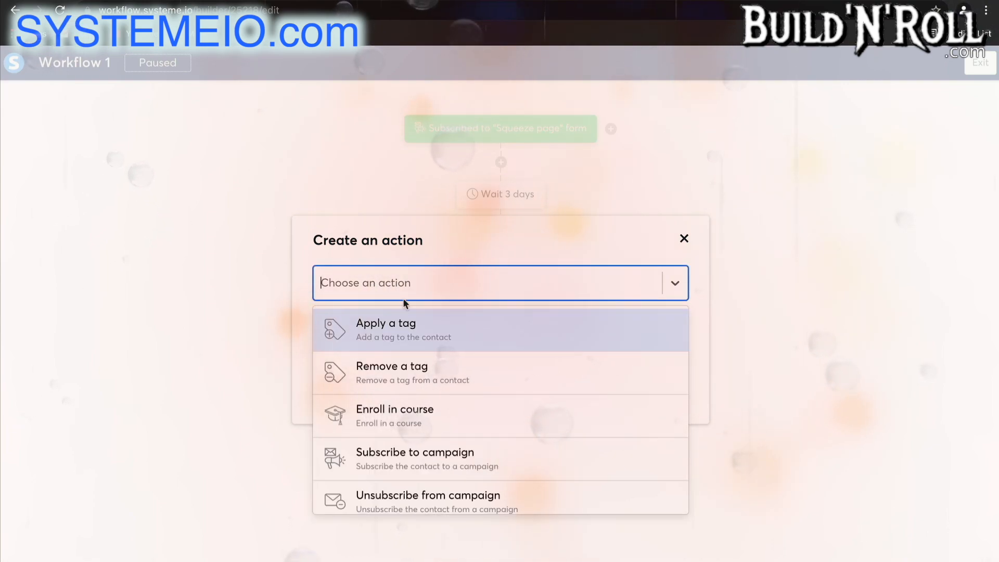
pyautogui.click(471, 500)
pyautogui.click(458, 328)
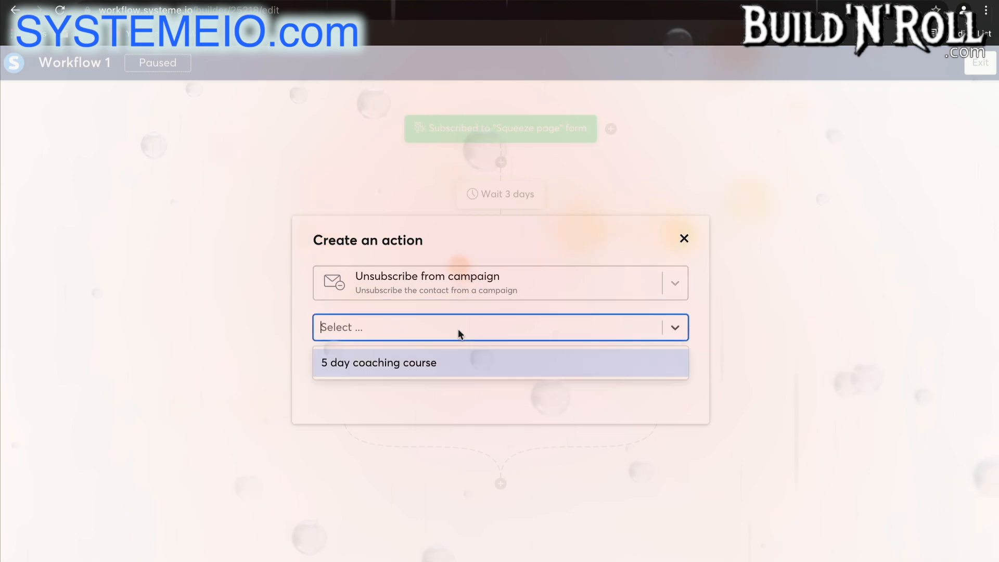
pyautogui.click(446, 364)
pyautogui.click(347, 367)
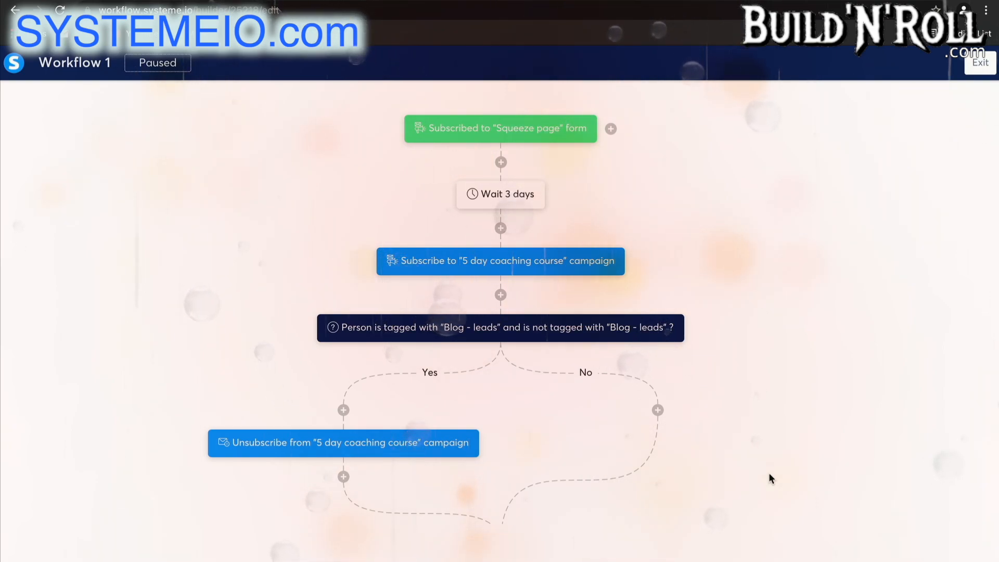
# Step: Exit the workflow editor and start a new automation rule
pyautogui.click(980, 63)
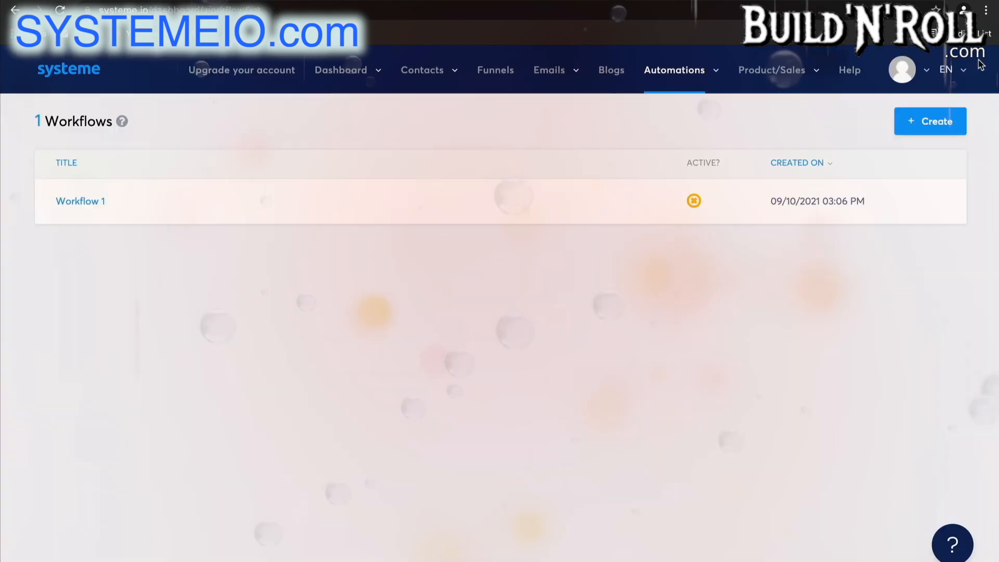
pyautogui.moveTo(713, 77)
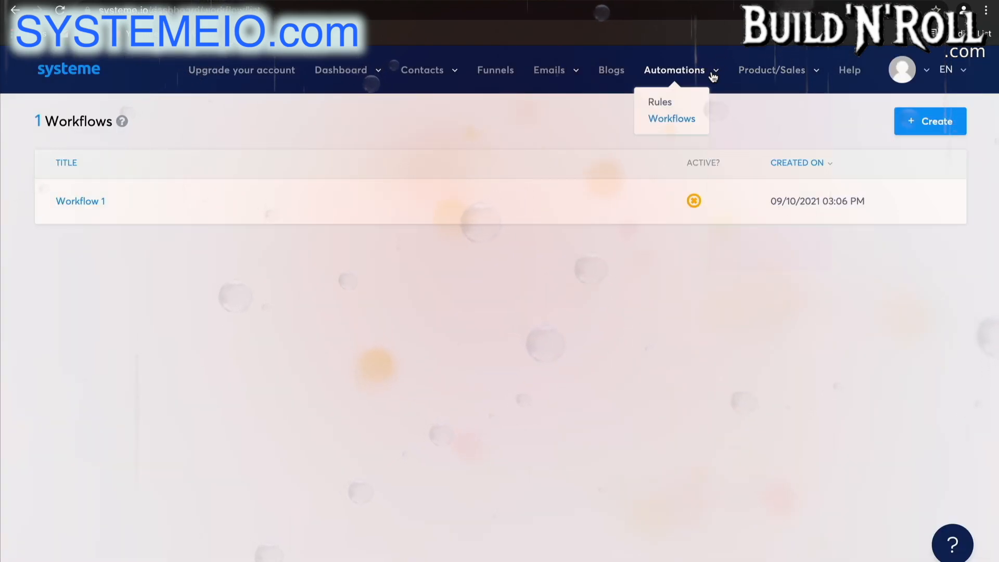
pyautogui.click(665, 106)
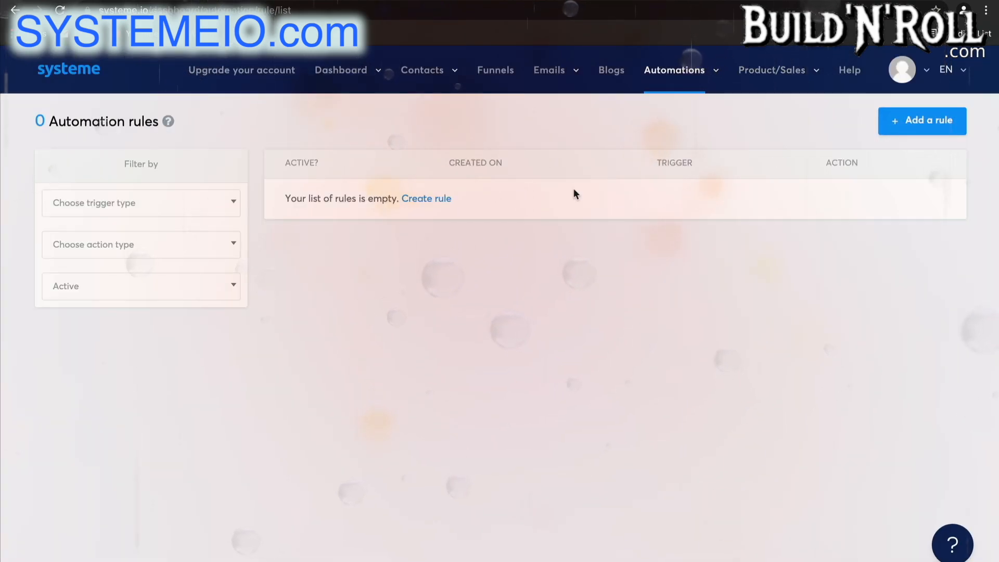
pyautogui.click(901, 129)
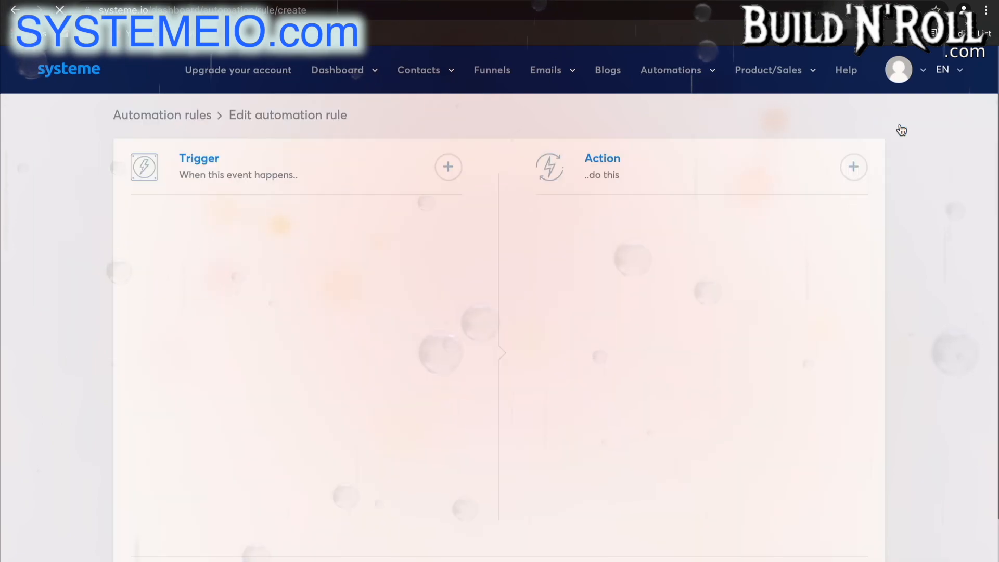
# Step: Set the rule's trigger to Funnel step form subscribed for the Sales Funnel's Thank You Page, and choose Send webhook as the action
pyautogui.click(448, 167)
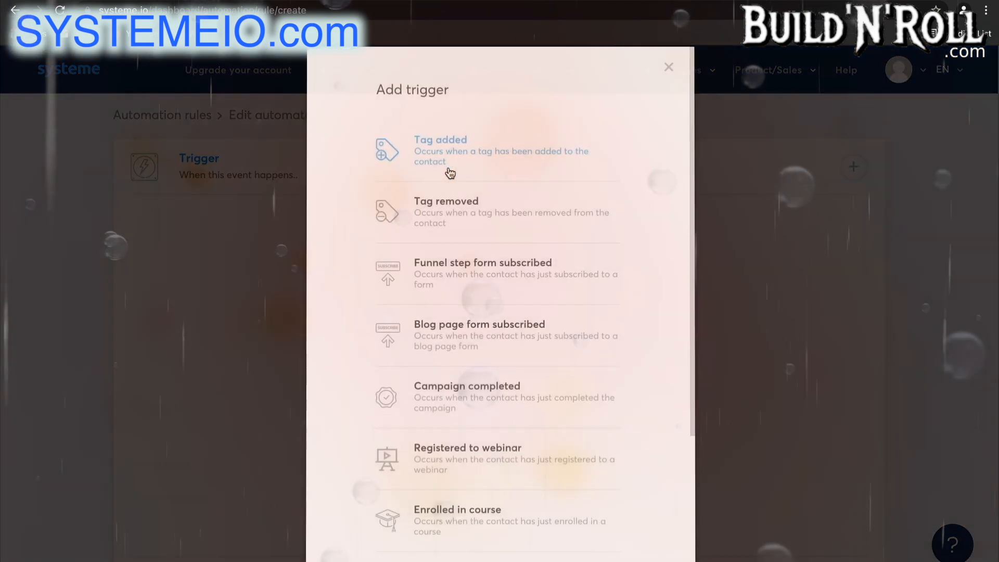
pyautogui.click(491, 265)
pyautogui.click(324, 284)
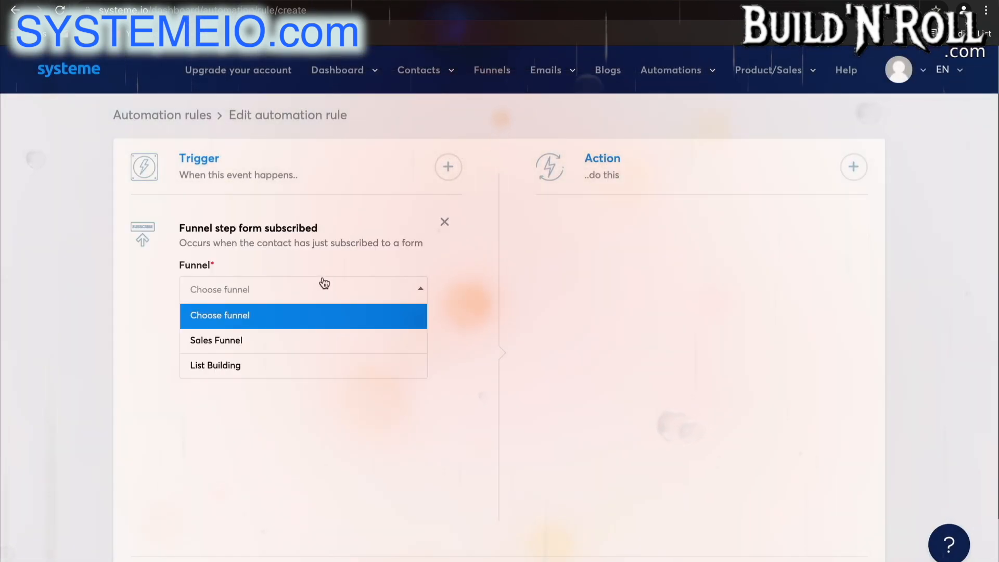
pyautogui.click(295, 339)
pyautogui.click(302, 335)
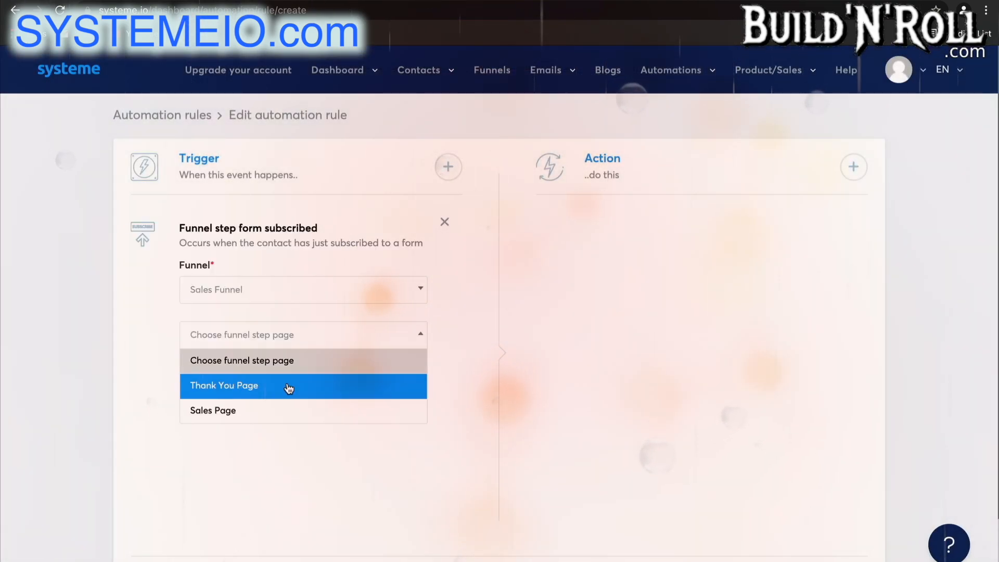
pyautogui.click(286, 386)
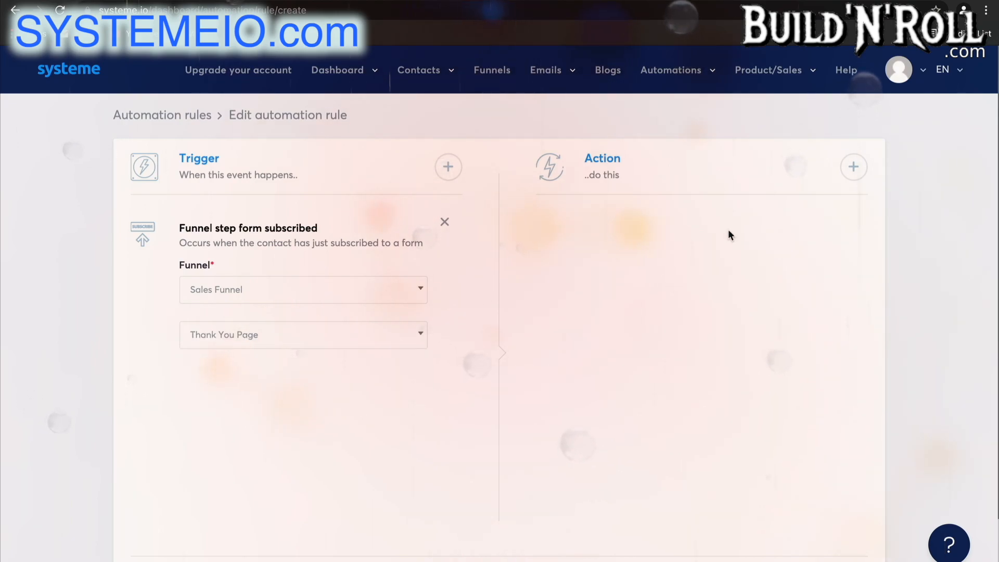
pyautogui.click(853, 168)
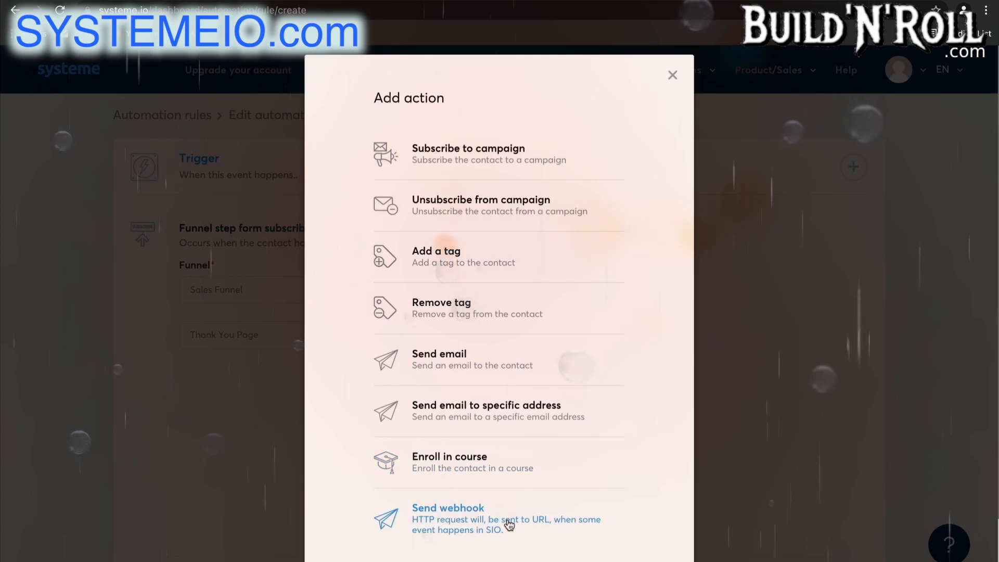
pyautogui.click(511, 525)
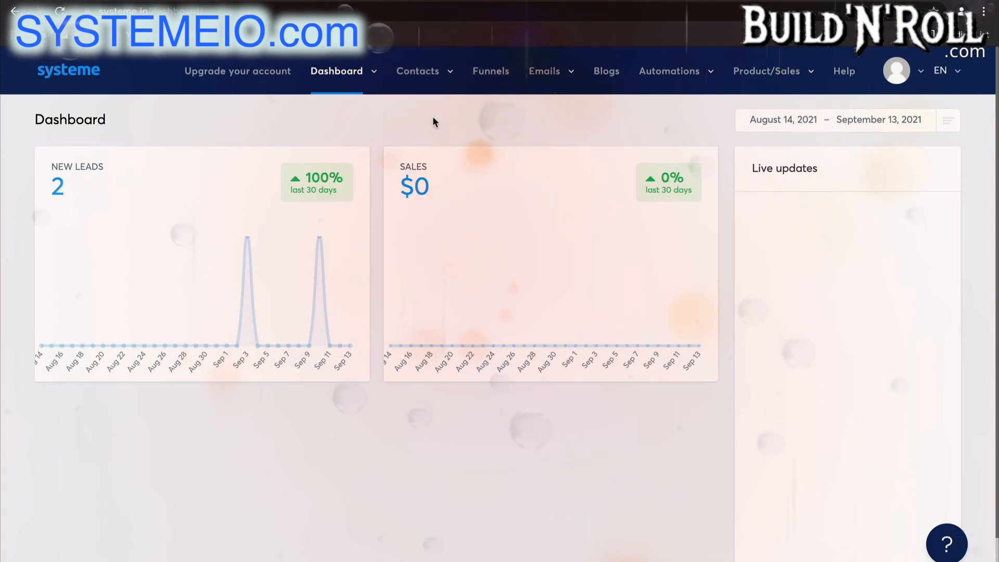
# Step: Create and save a new course named "Real Estate Course", keeping the default domain, theme and font
pyautogui.moveTo(727, 72)
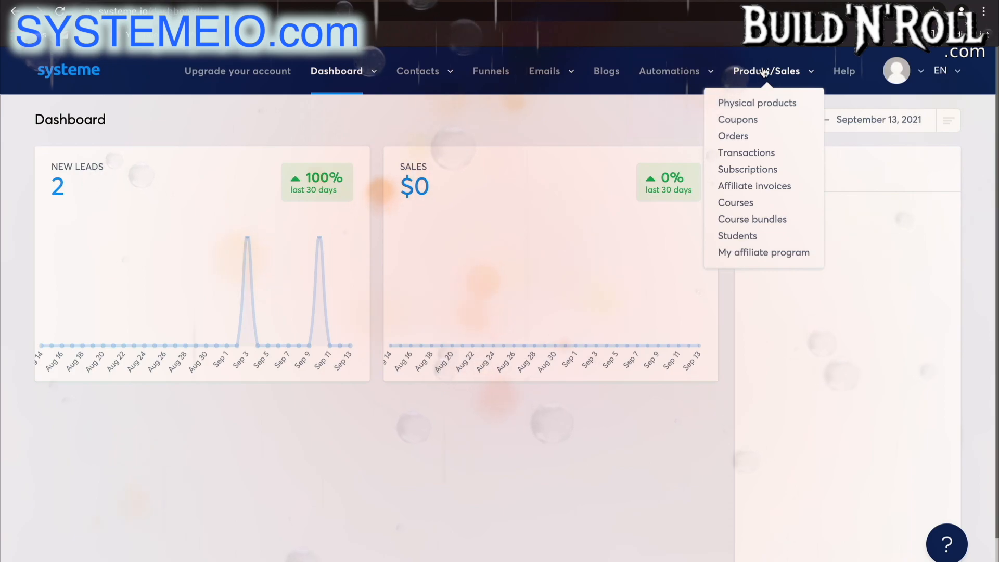
pyautogui.click(739, 205)
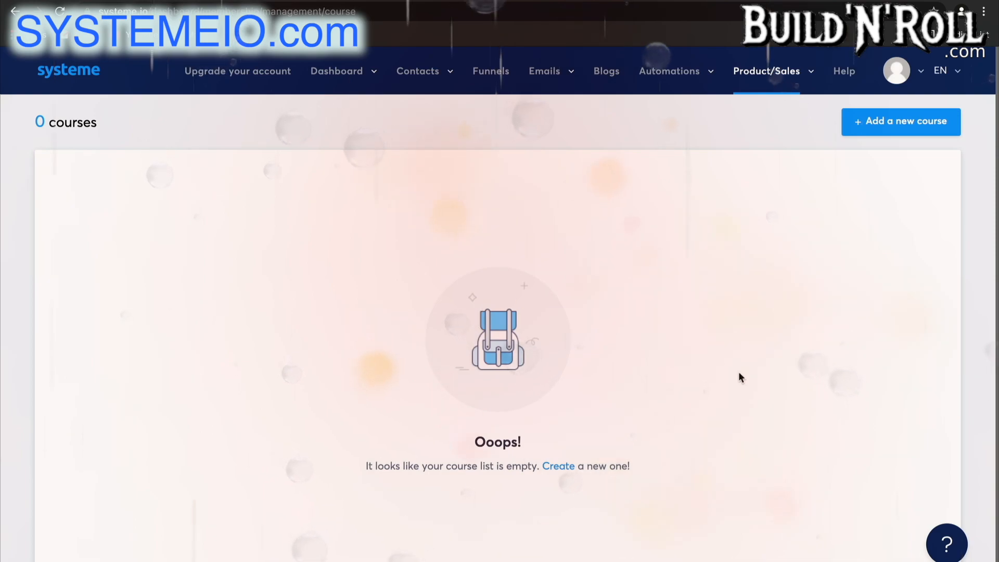
pyautogui.click(923, 130)
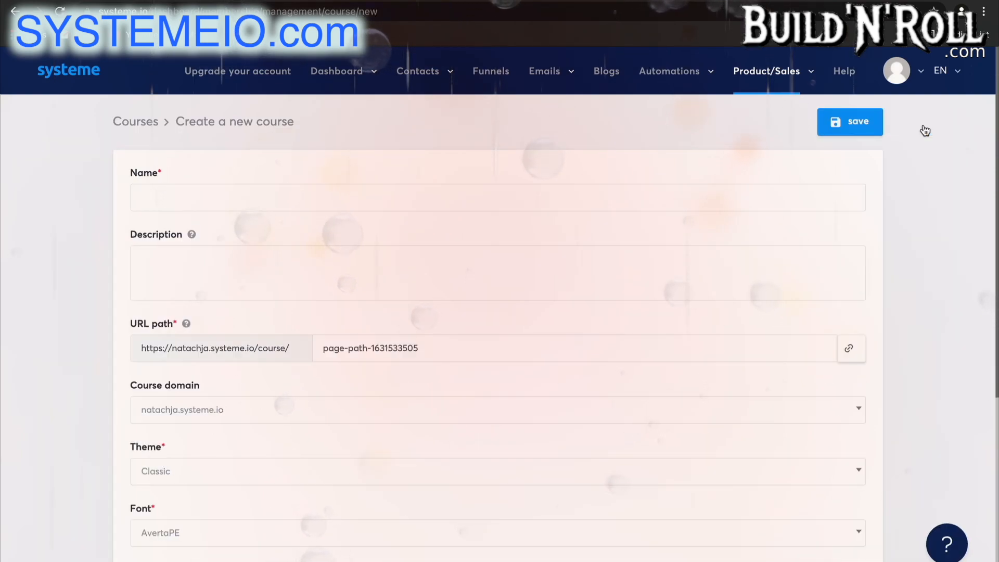
pyautogui.click(584, 194)
pyautogui.write('Real Estate Course')
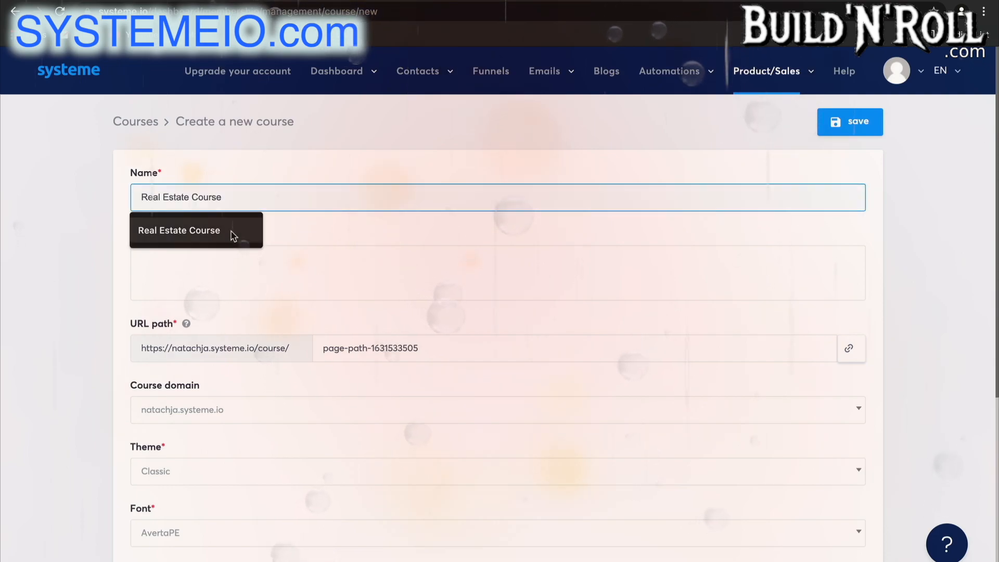
pyautogui.click(231, 229)
pyautogui.scroll(-5, 276, 273)
pyautogui.scroll(5, 276, 273)
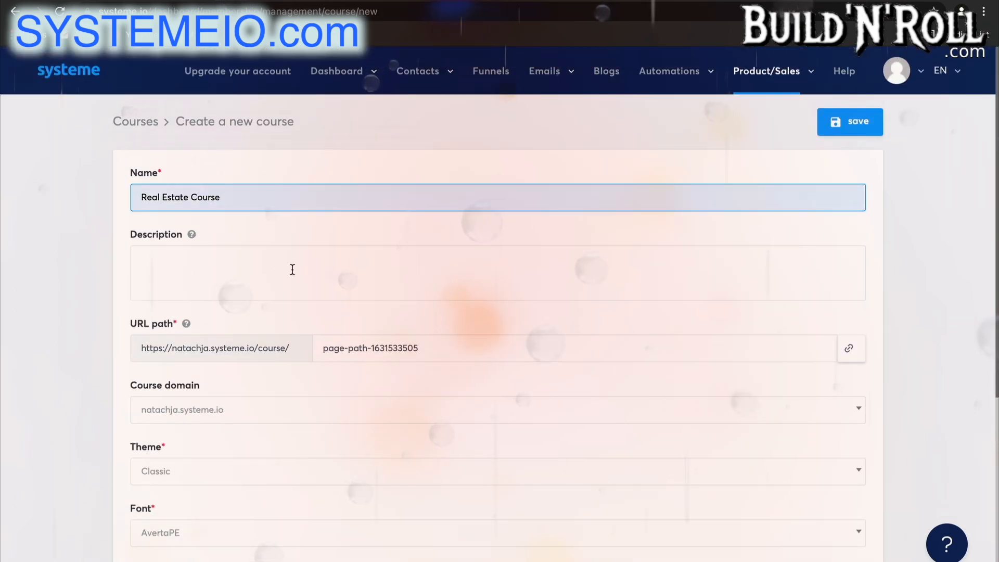
pyautogui.scroll(-3, 328, 487)
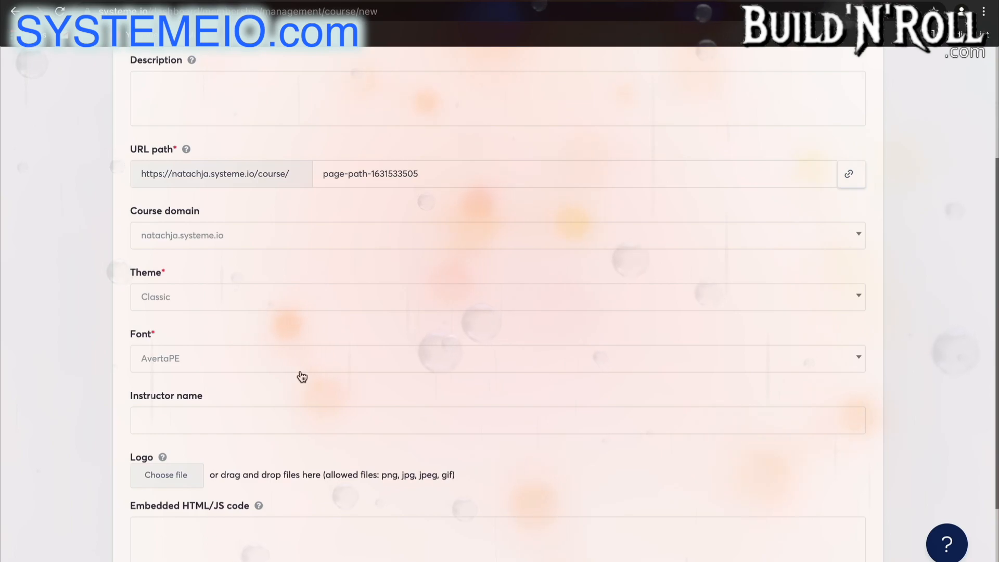
pyautogui.scroll(3, 302, 375)
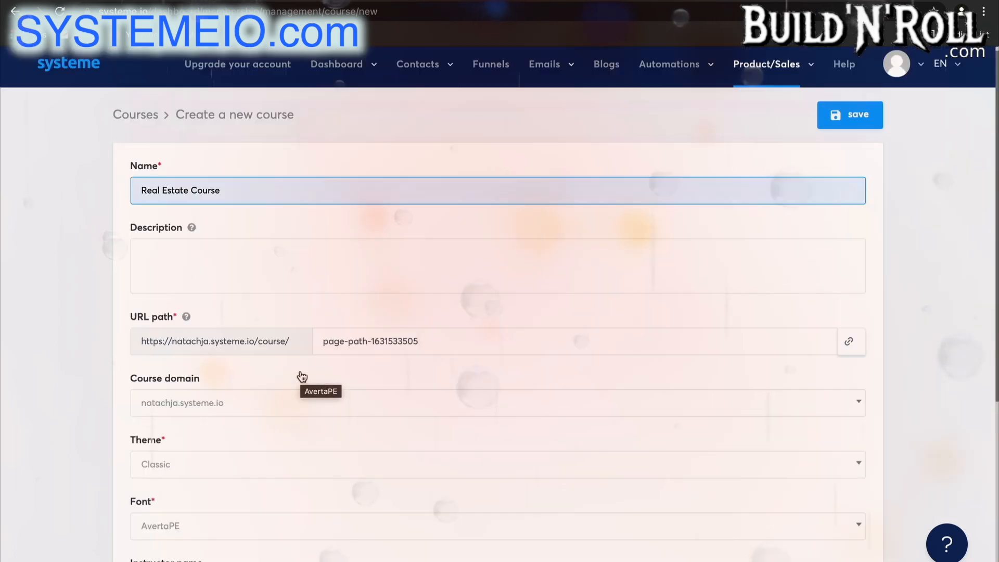
pyautogui.click(862, 126)
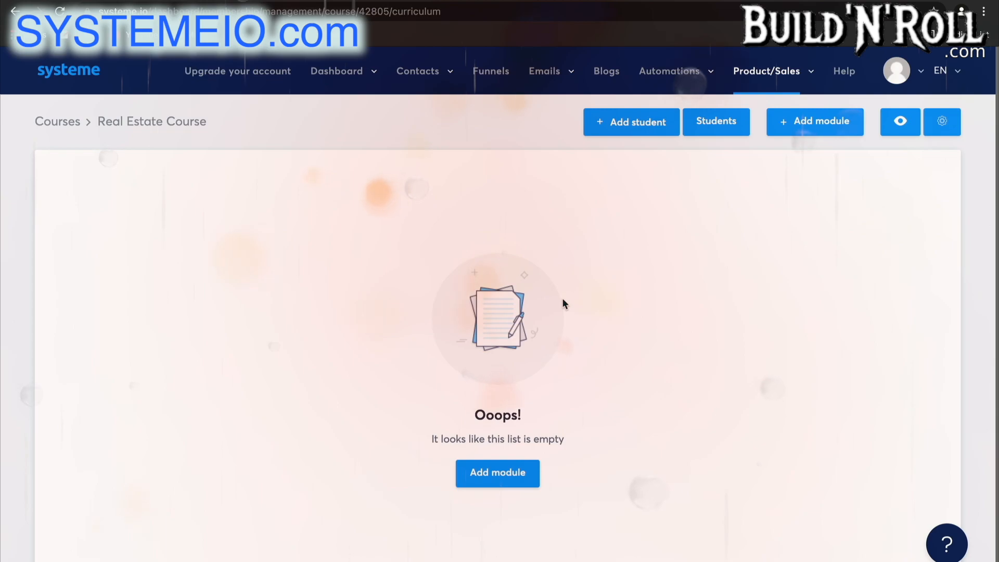
# Step: Add a module named "Module 1" to the Real Estate Course
pyautogui.click(508, 480)
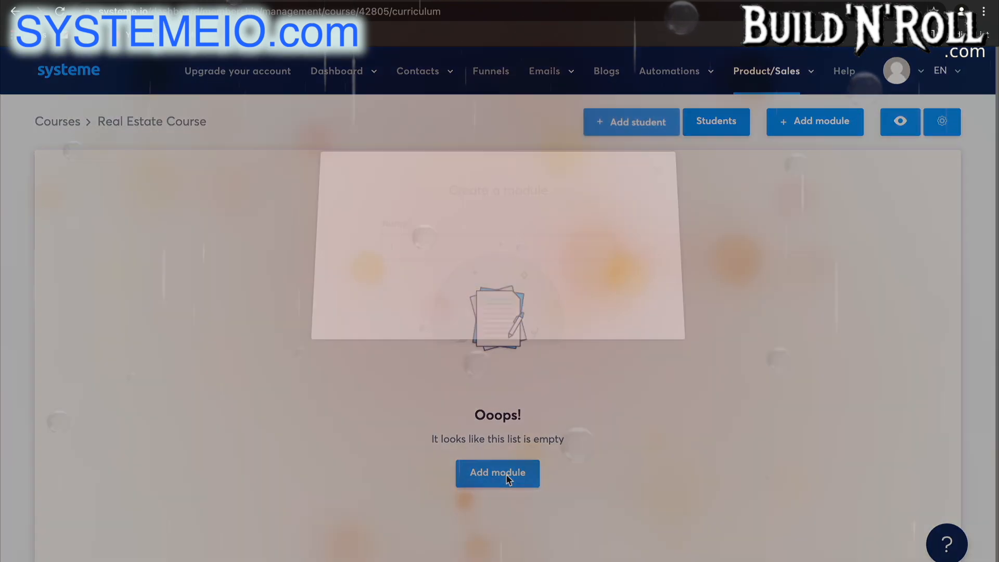
pyautogui.write('Module 1')
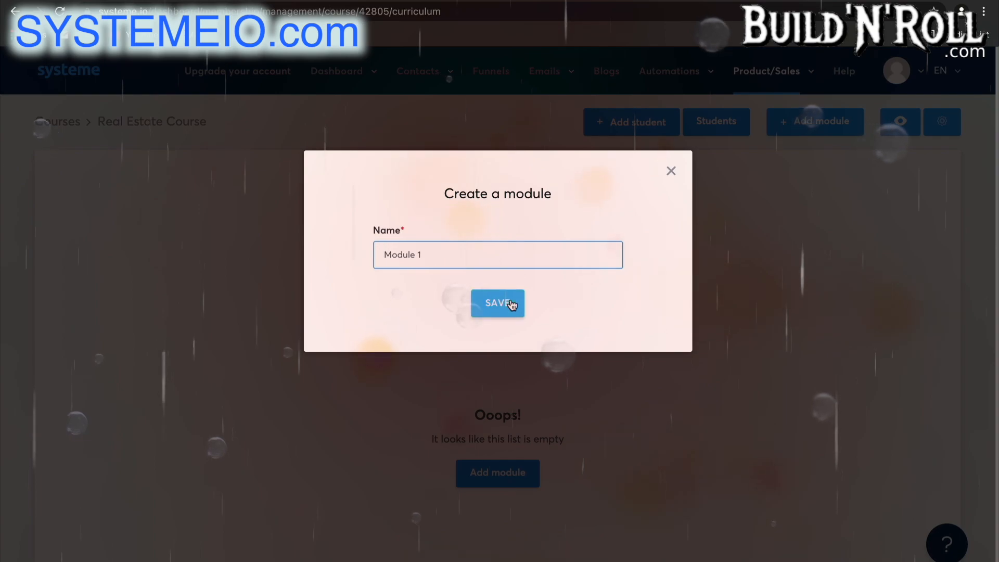
pyautogui.click(511, 304)
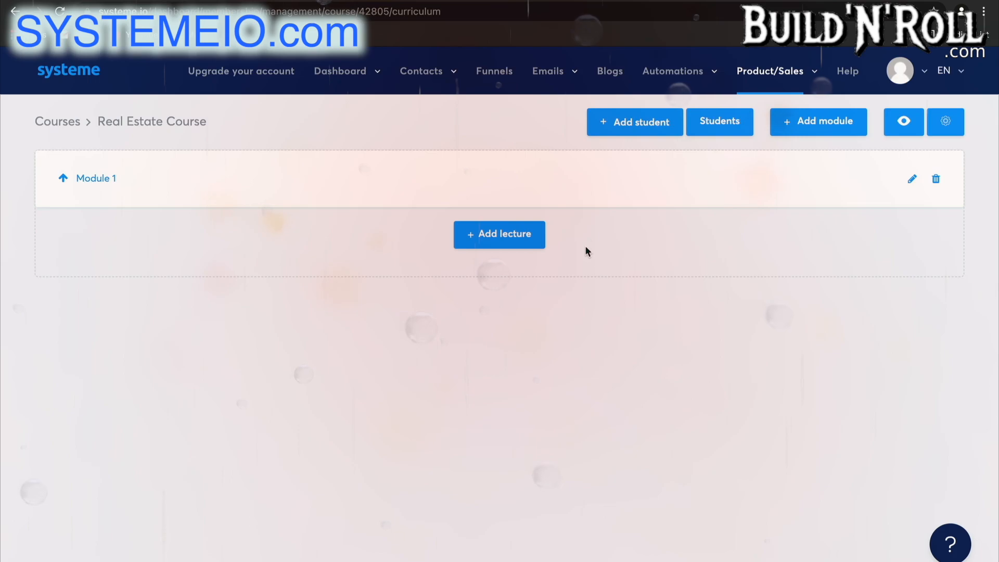
# Step: Start a new lecture in Module 1 and name it "Chapter 1 - The foundations"
pyautogui.click(518, 238)
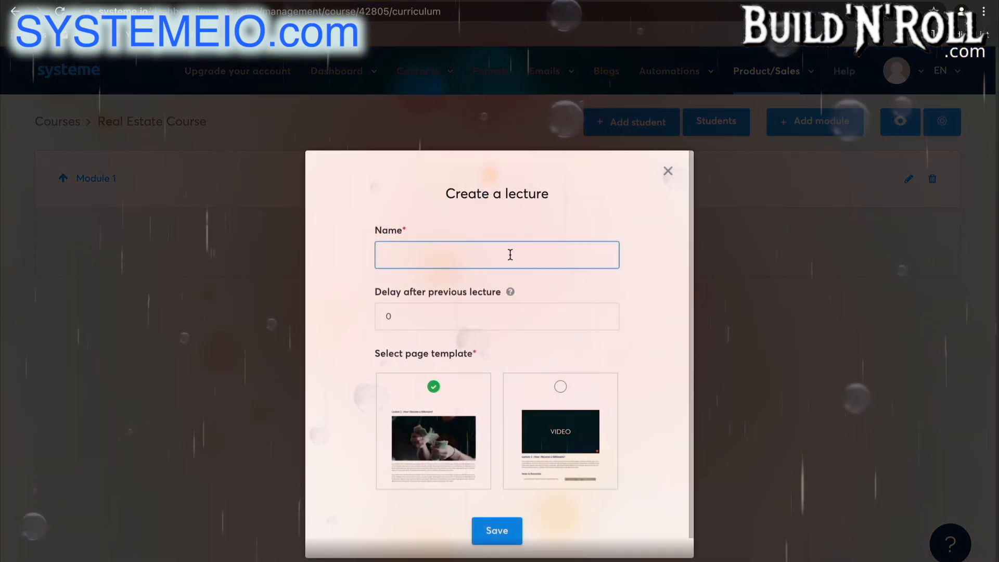
pyautogui.write('C')
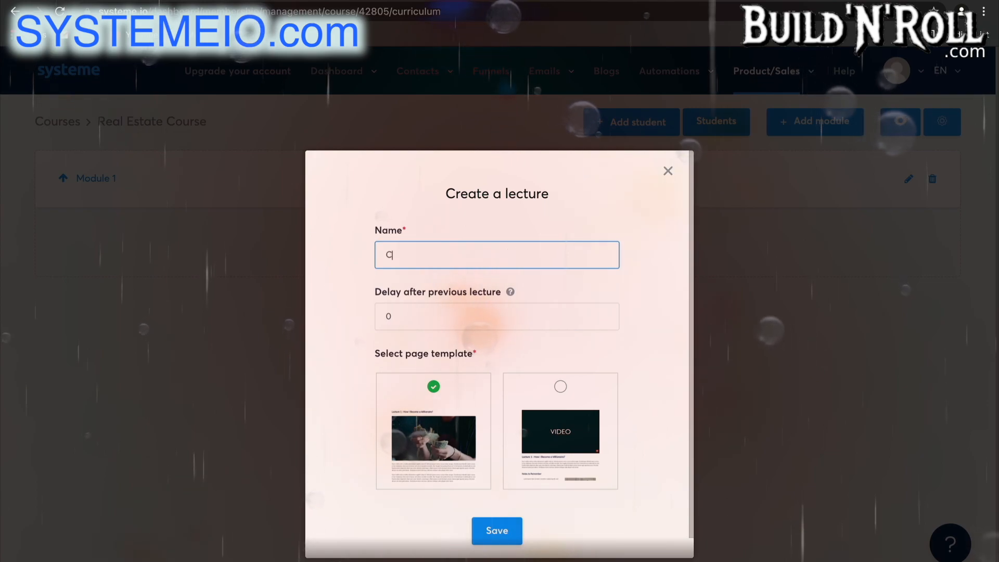
pyautogui.write('hapt')
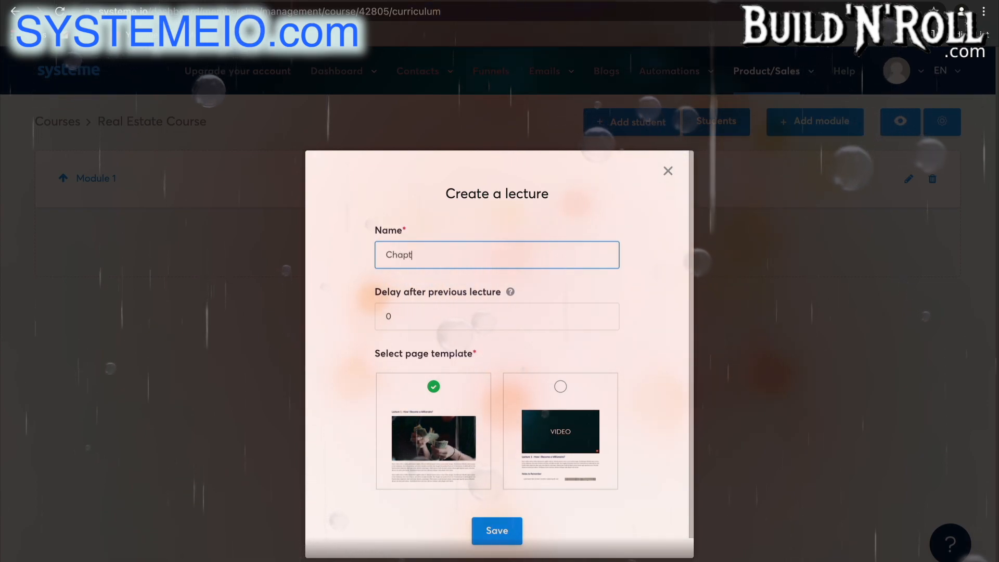
pyautogui.write('er 1 - The')
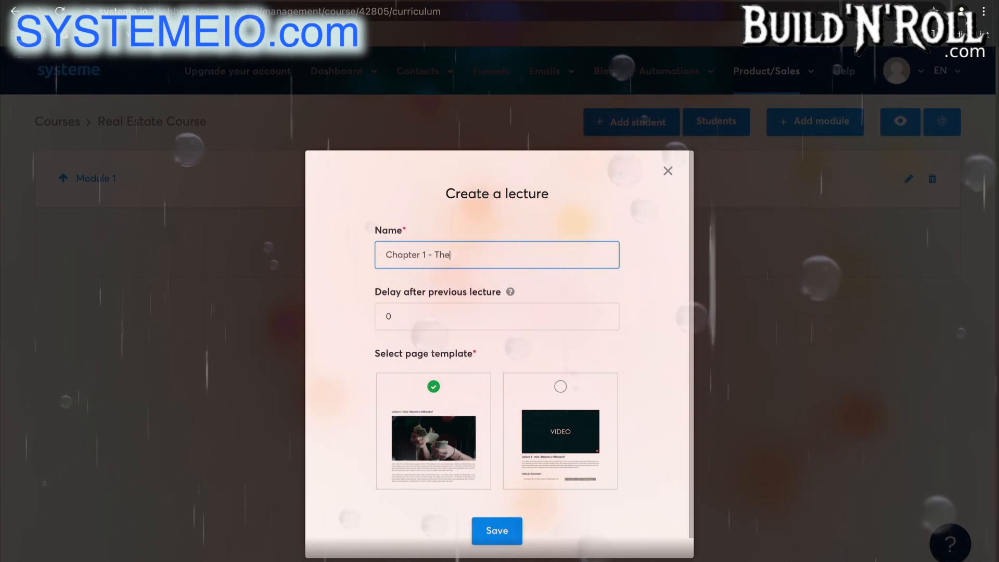
pyautogui.write(' foundations')
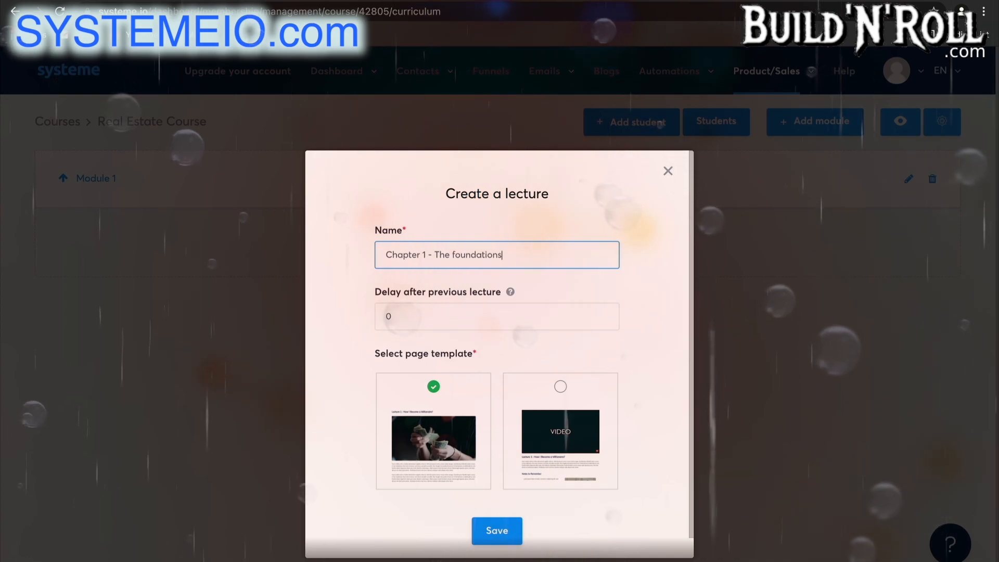
# Step: Set the delay after the previous lecture to 7, choose the video page template, and save the lecture
pyautogui.click(504, 320)
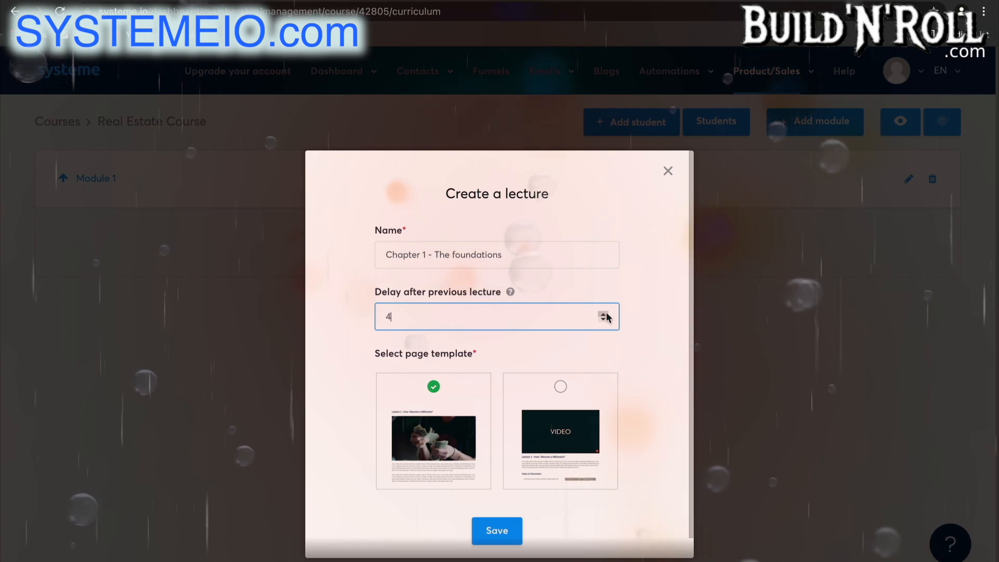
pyautogui.click(603, 314)
pyautogui.click(602, 313)
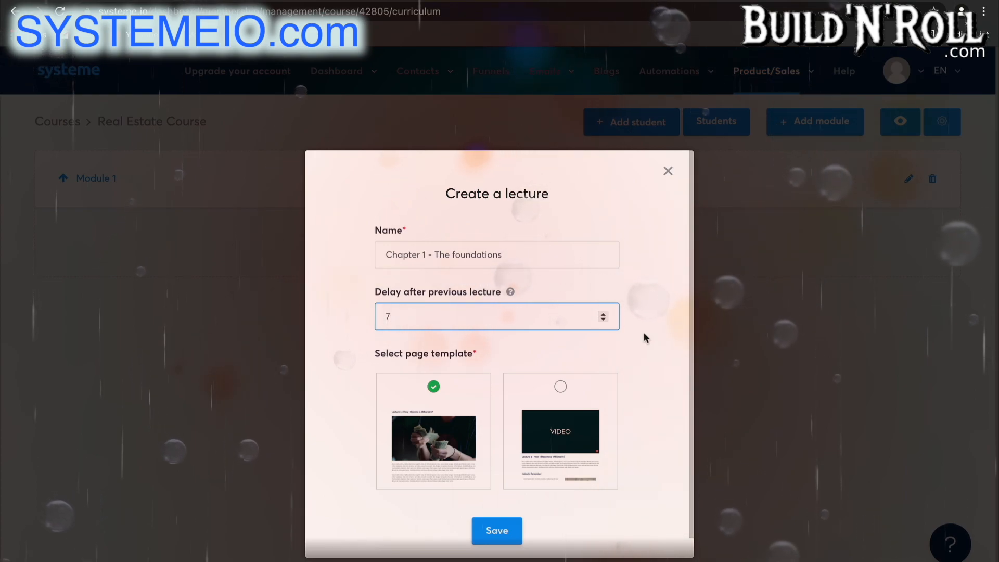
pyautogui.click(643, 337)
pyautogui.scroll(-1, 602, 403)
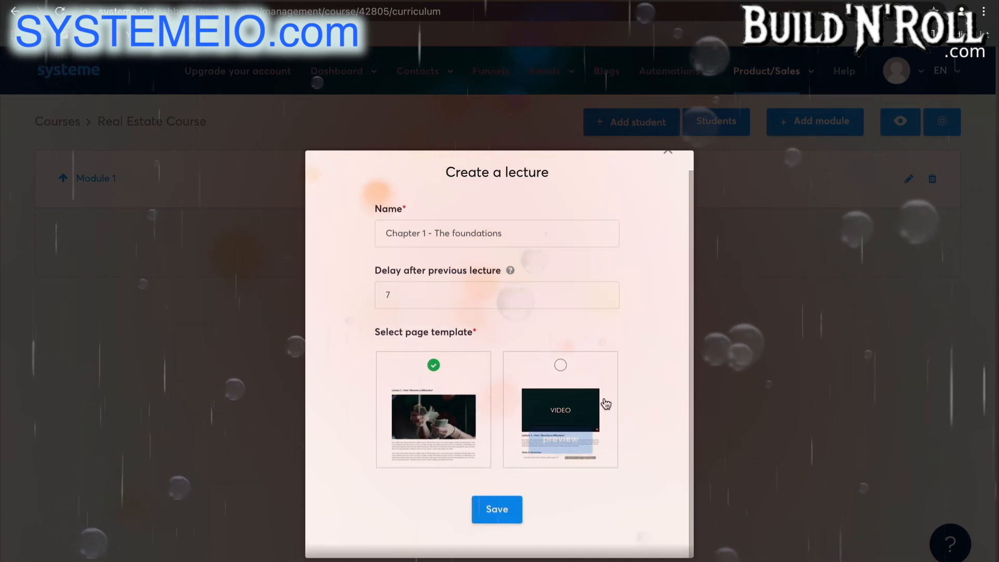
pyautogui.click(560, 367)
pyautogui.click(503, 516)
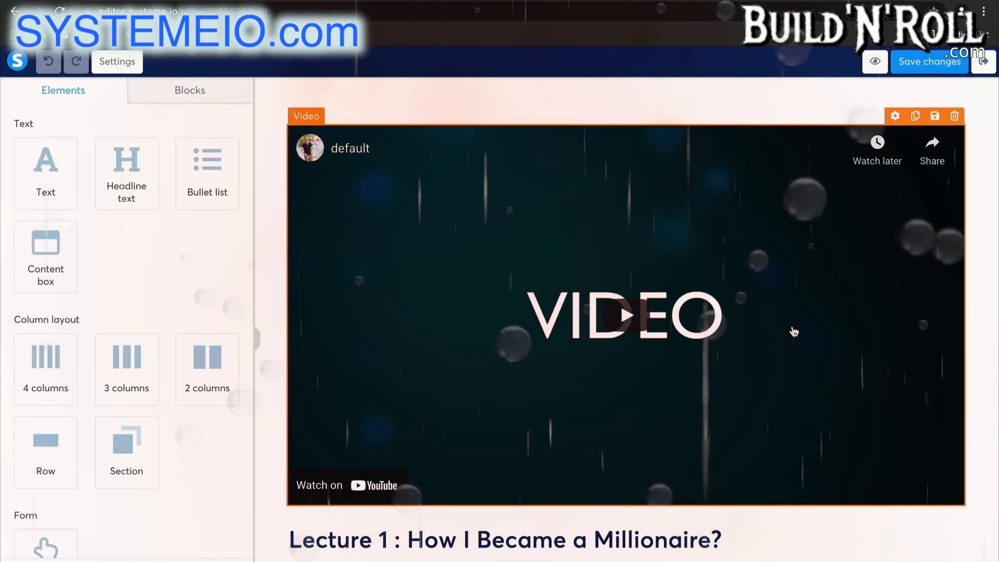
pyautogui.scroll(-3, 794, 331)
pyautogui.scroll(3, 794, 331)
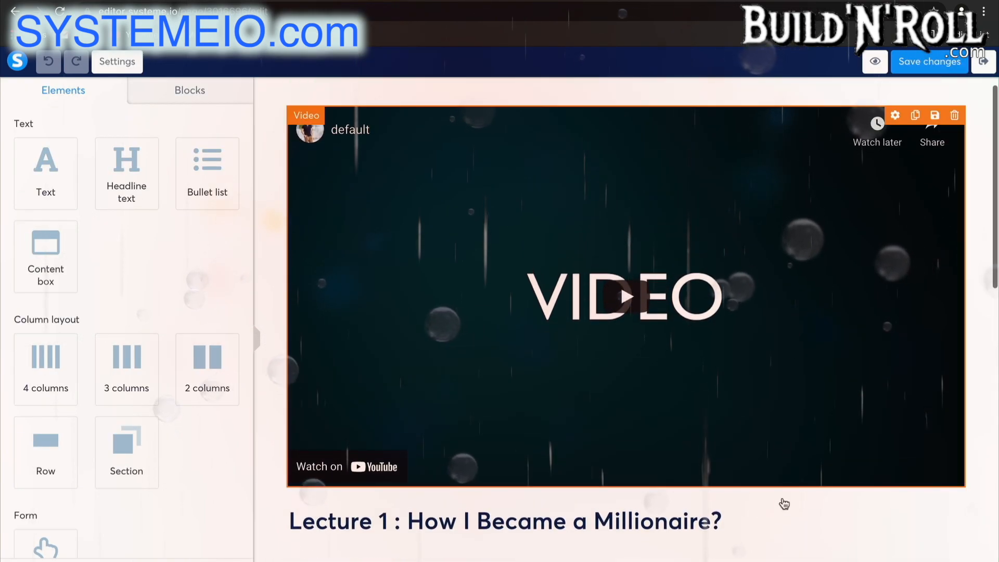
# Step: Move the "Lecture 1 : How I Became a Millionaire?" title above the video on the lecture page
pyautogui.moveTo(766, 523); pyautogui.dragTo(745, 135)
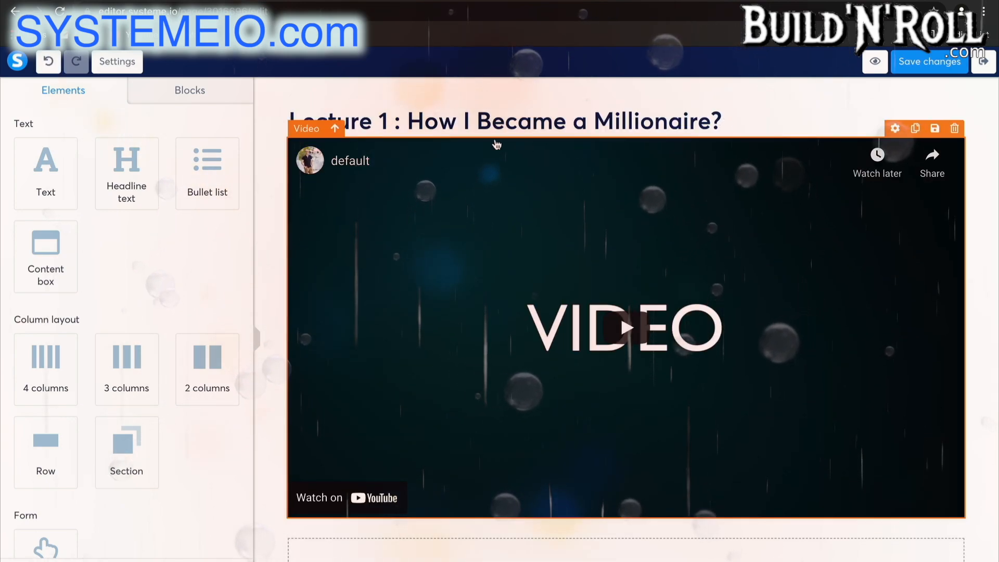
pyautogui.scroll(-4, 631, 141)
pyautogui.scroll(3, 631, 141)
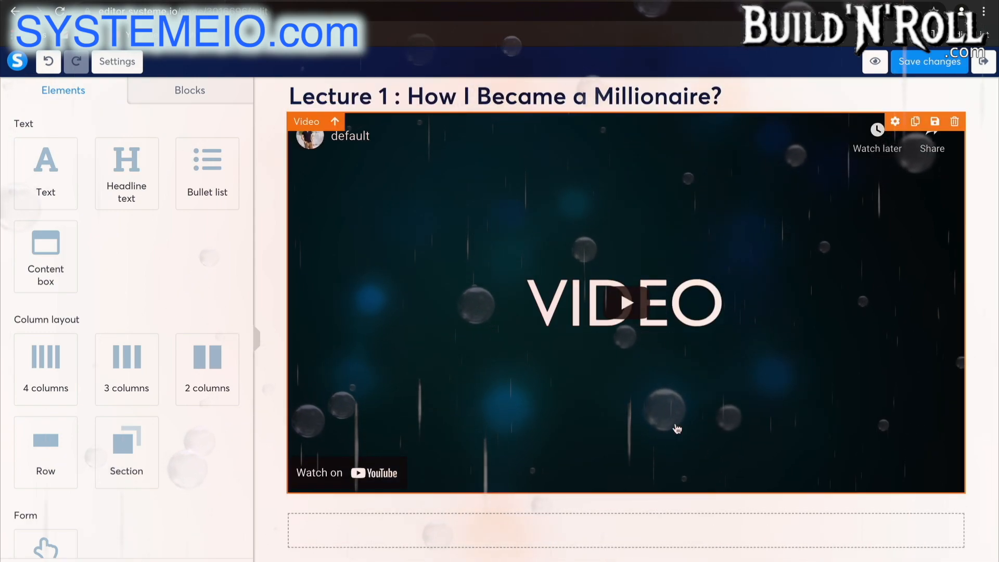
# Step: Replace the placeholder paragraph below the video with the text "Resources:"
pyautogui.scroll(-5, 781, 405)
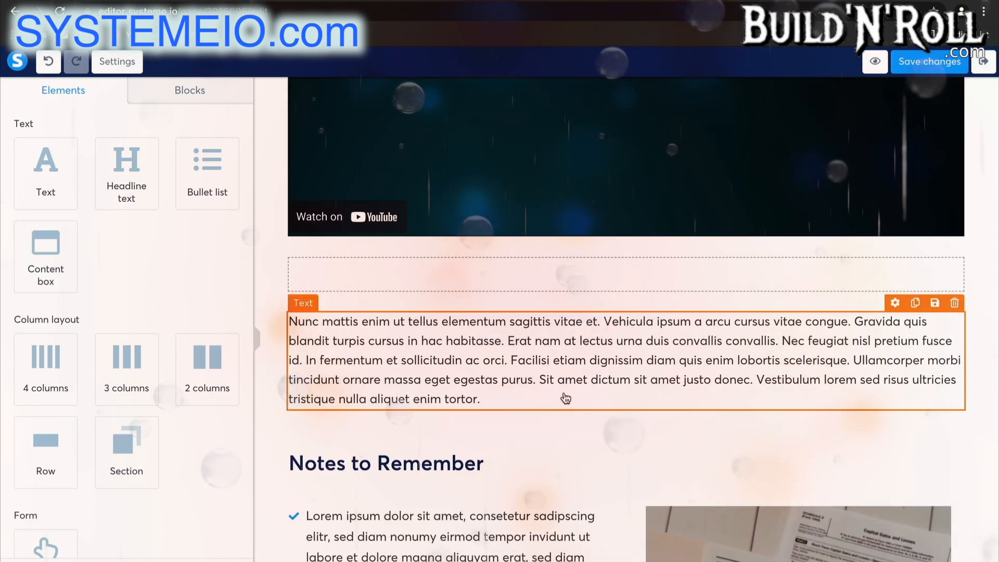
pyautogui.click(487, 413)
pyautogui.moveTo(481, 400); pyautogui.dragTo(282, 323)
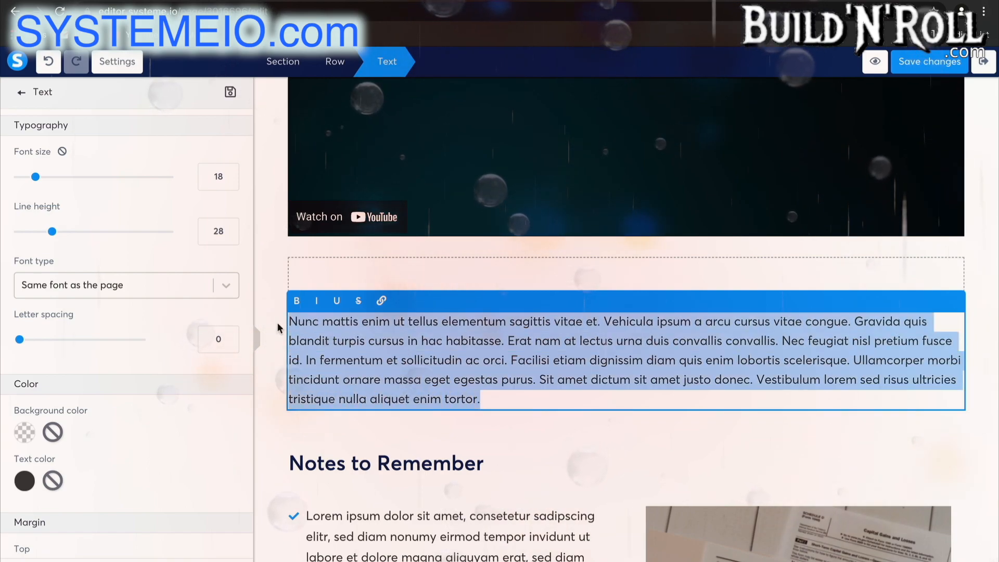
pyautogui.press('BackSpace')
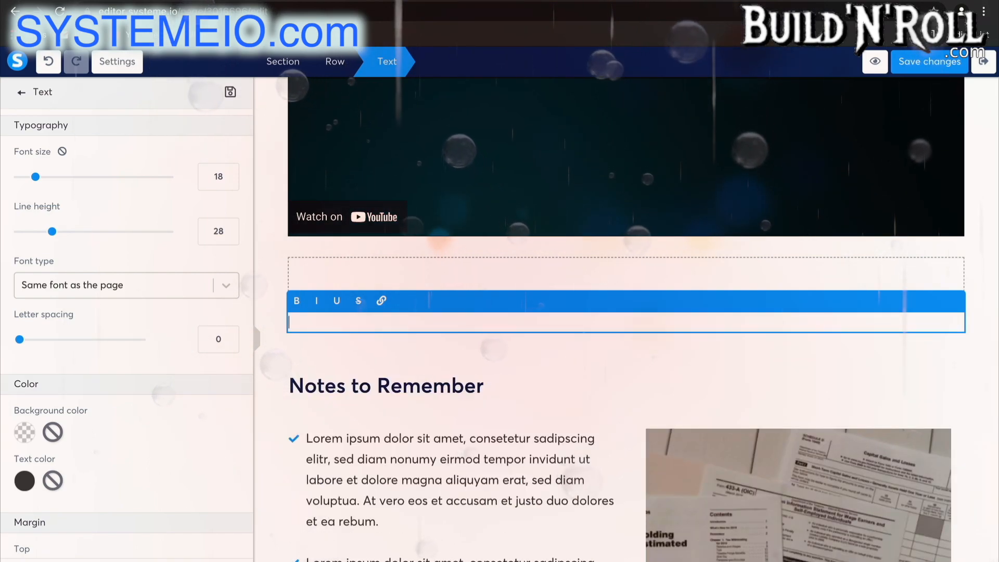
pyautogui.write('Re')
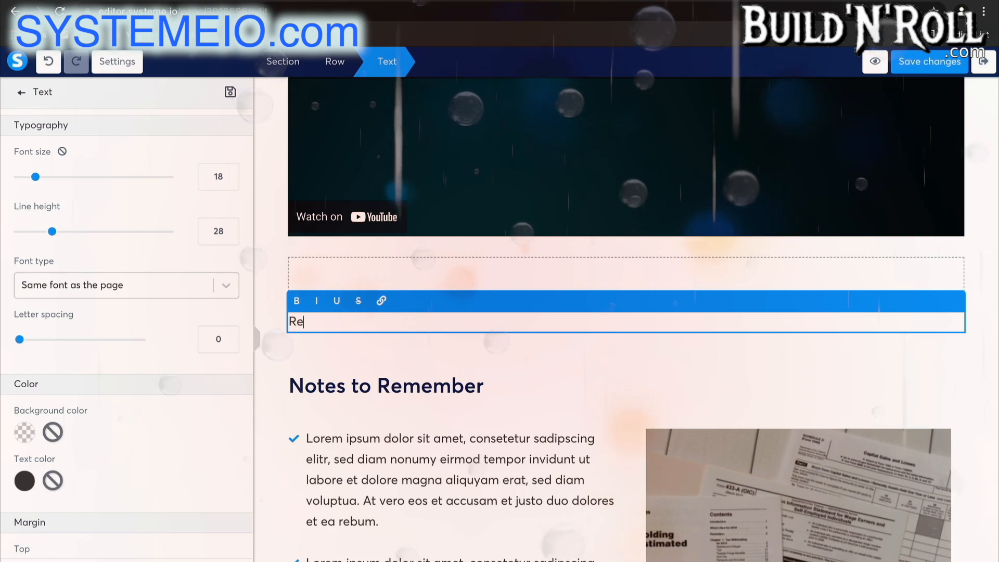
pyautogui.write('sources:')
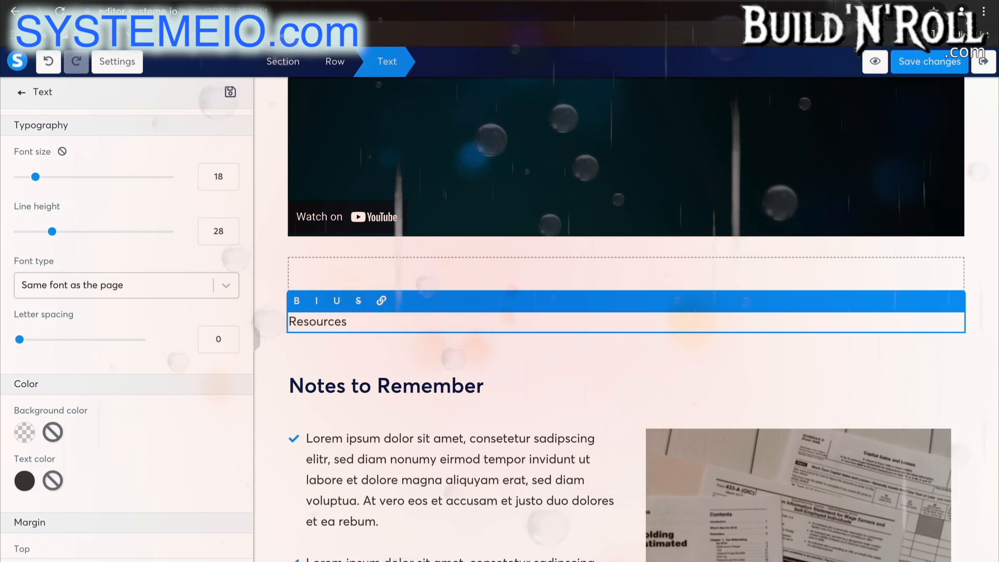
pyautogui.click(380, 348)
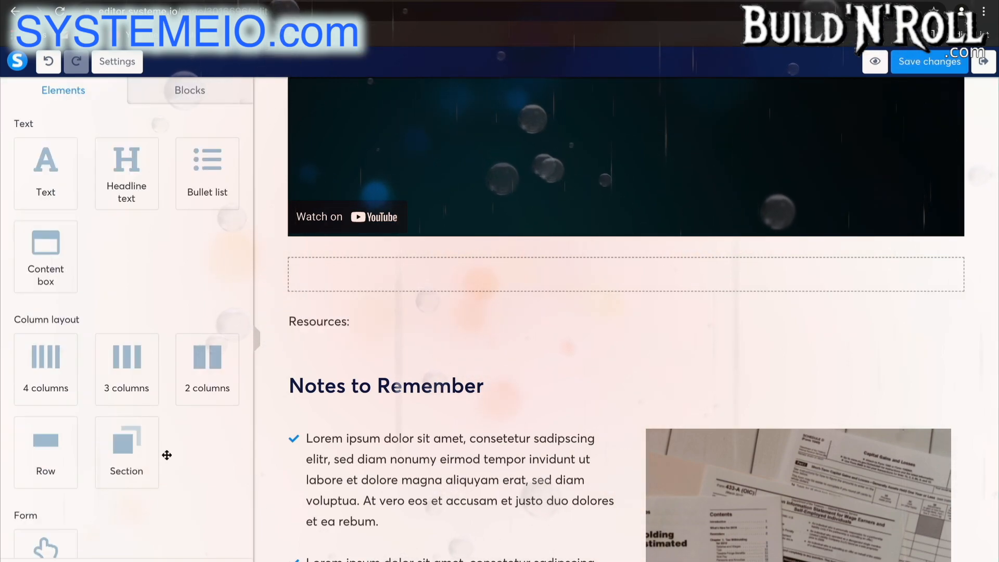
# Step: Add a bullet list directly below the "Resources:" text
pyautogui.scroll(-4, 169, 467)
pyautogui.scroll(4, 171, 494)
pyautogui.moveTo(209, 184); pyautogui.dragTo(334, 332)
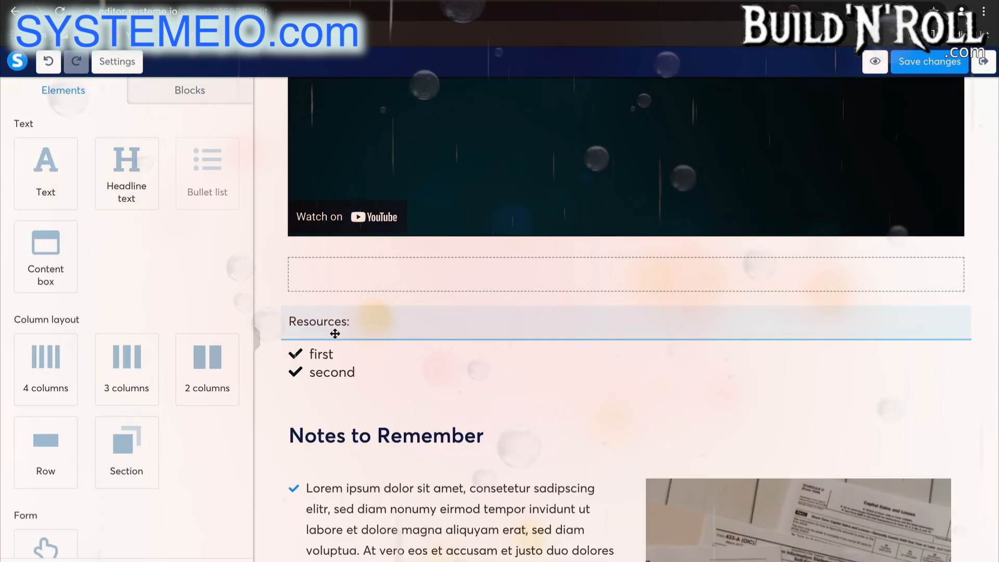
# Step: Set the check icon color of the new bullet list to orange (F5A623)
pyautogui.click(320, 355)
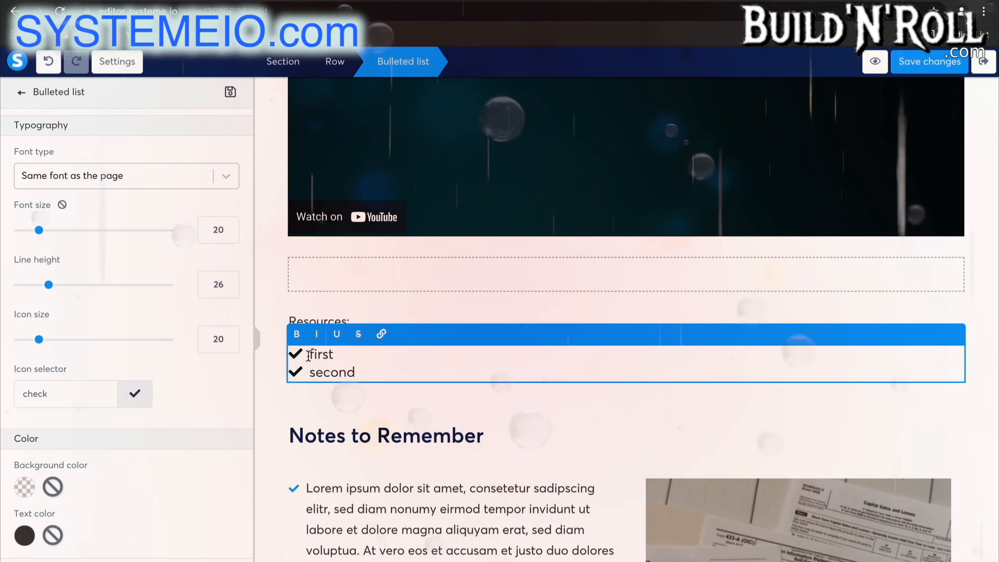
pyautogui.scroll(-4, 127, 474)
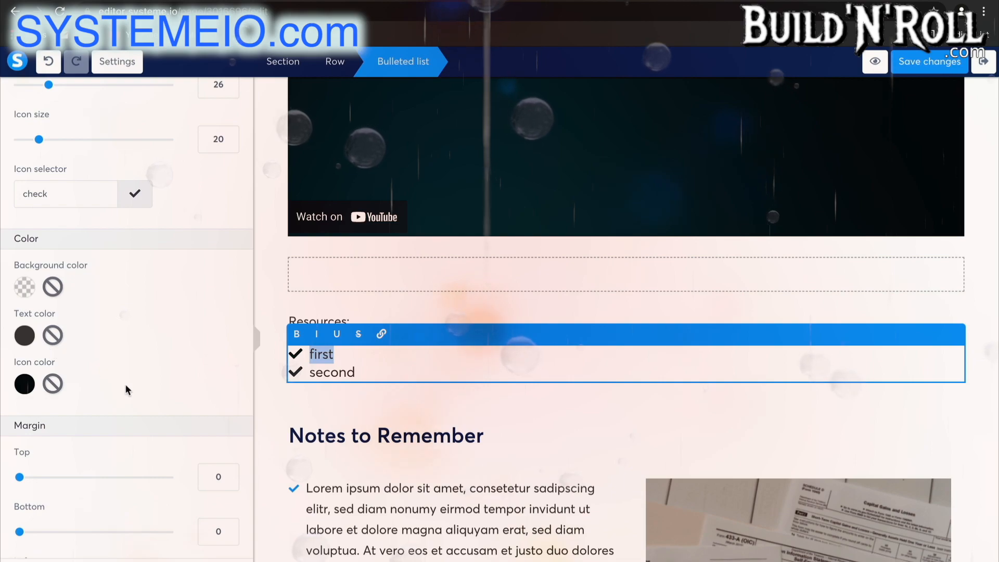
pyautogui.scroll(-3, 125, 382)
pyautogui.scroll(3, 125, 383)
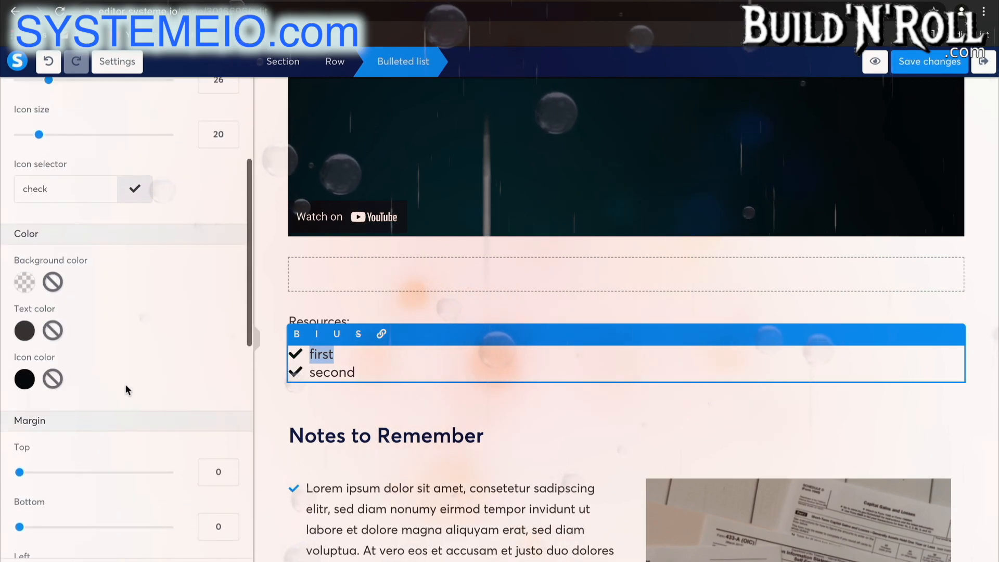
pyautogui.click(24, 381)
pyautogui.click(123, 505)
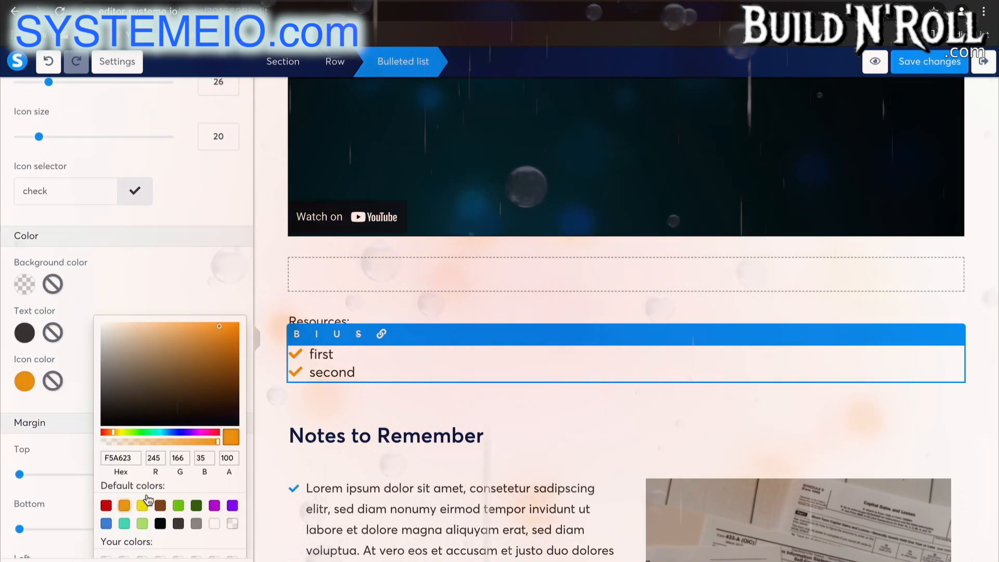
pyautogui.click(397, 424)
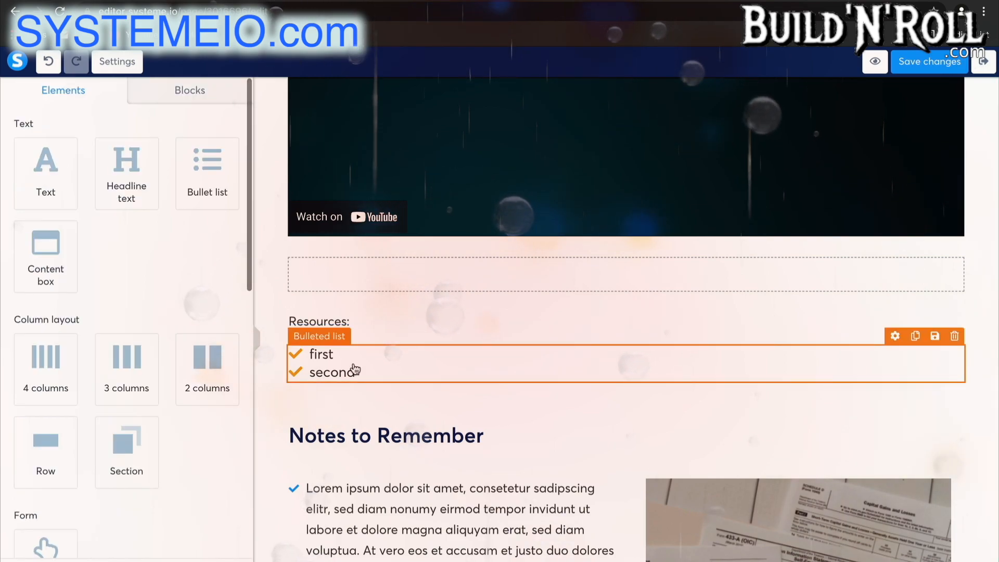
# Step: Save the changes to the lecture page and exit the editor to the course curriculum
pyautogui.doubleClick(355, 363)
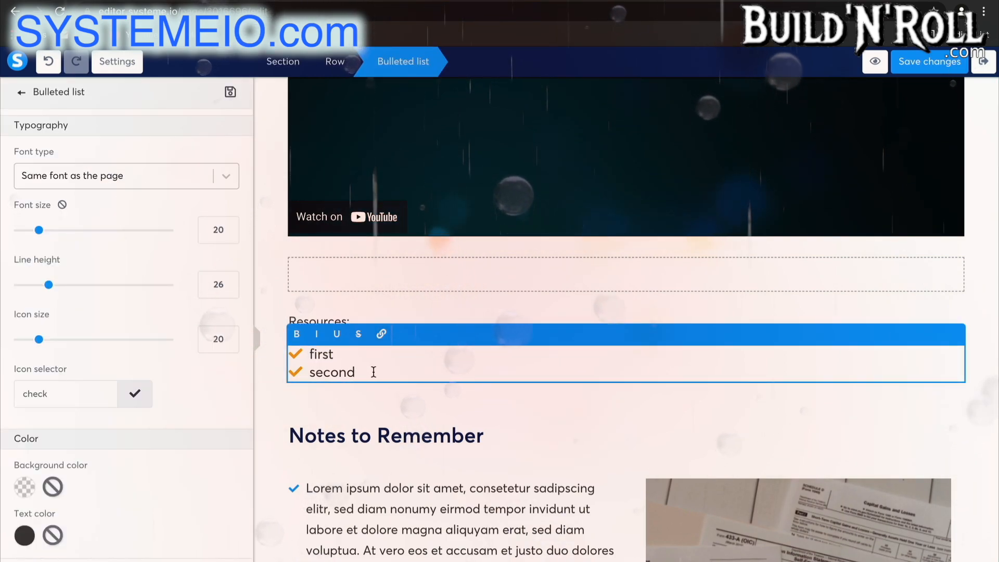
pyautogui.scroll(5, 490, 340)
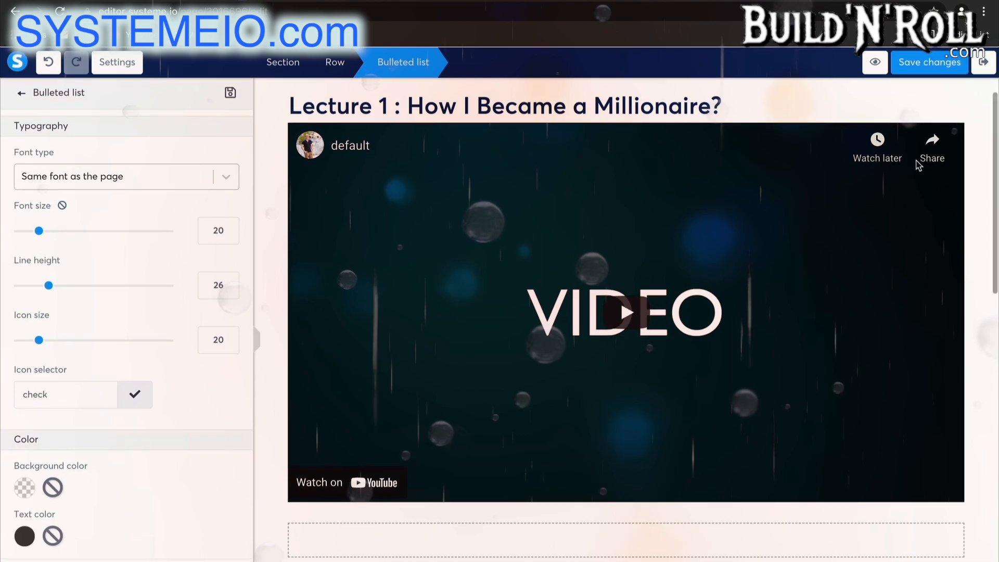
pyautogui.click(934, 68)
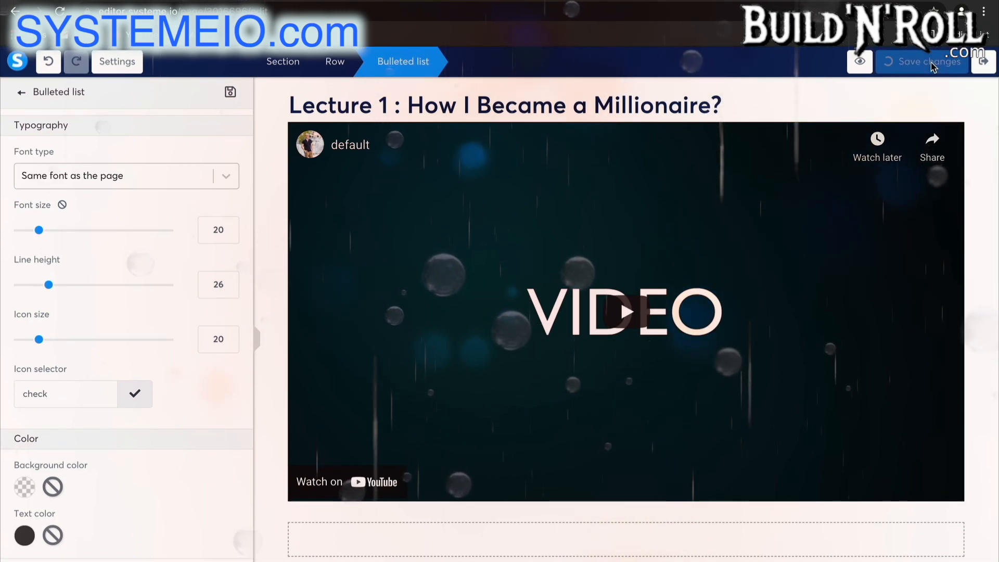
pyautogui.click(981, 66)
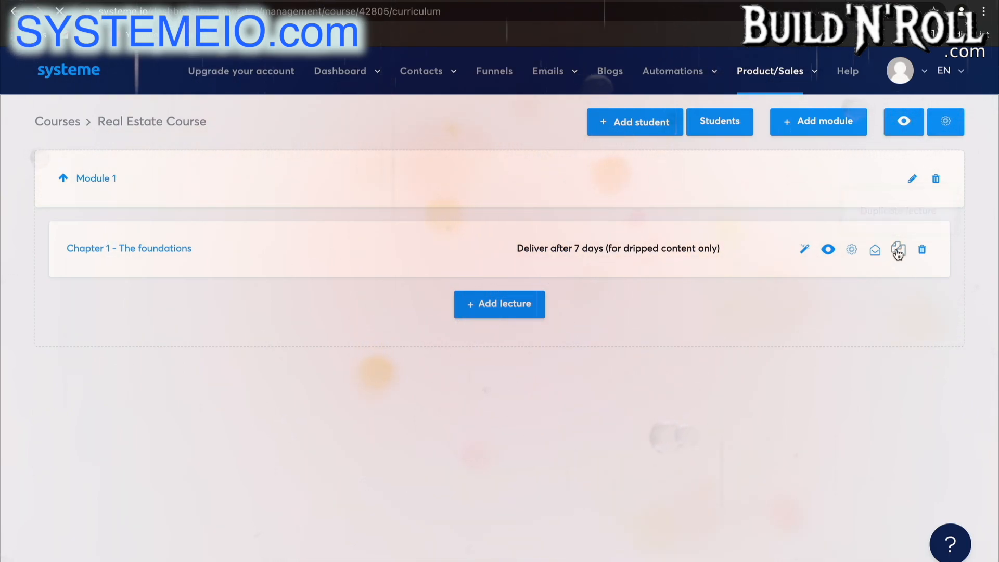
# Step: Duplicate the "Chapter 1 - The foundations" lecture and change the lecture number in the copy's page title to 2
pyautogui.click(899, 251)
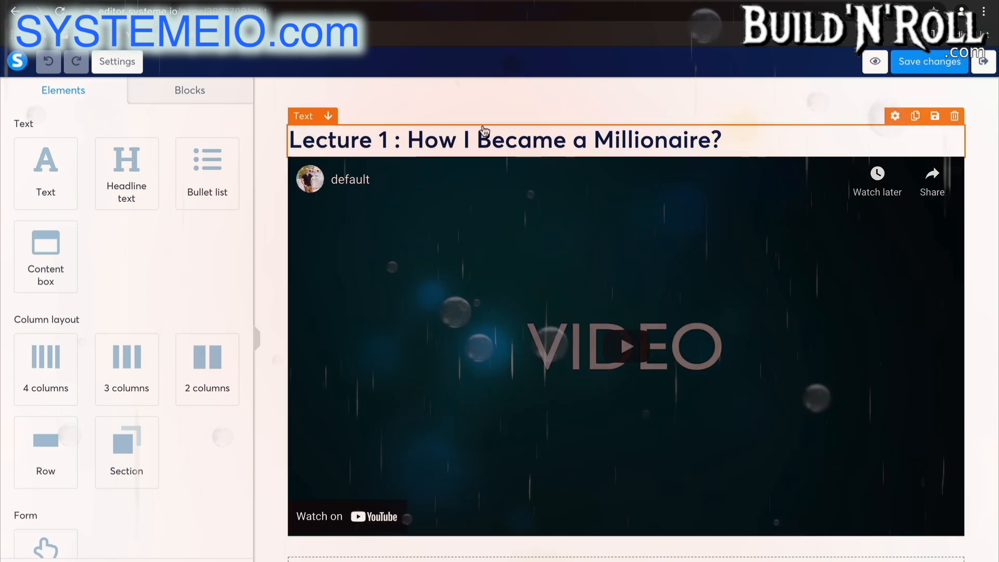
pyautogui.click(412, 147)
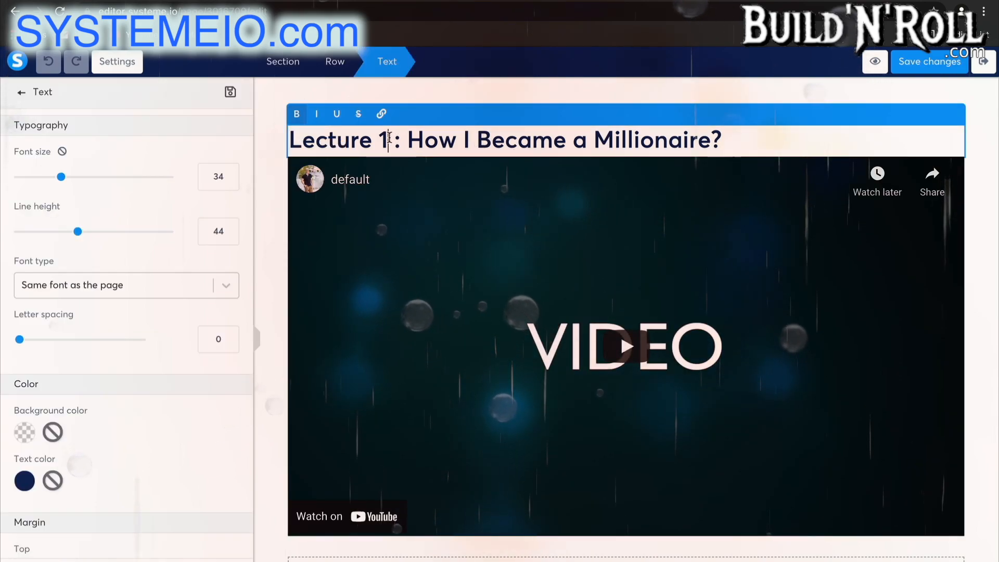
pyautogui.press('BackSpace')
pyautogui.write('2')
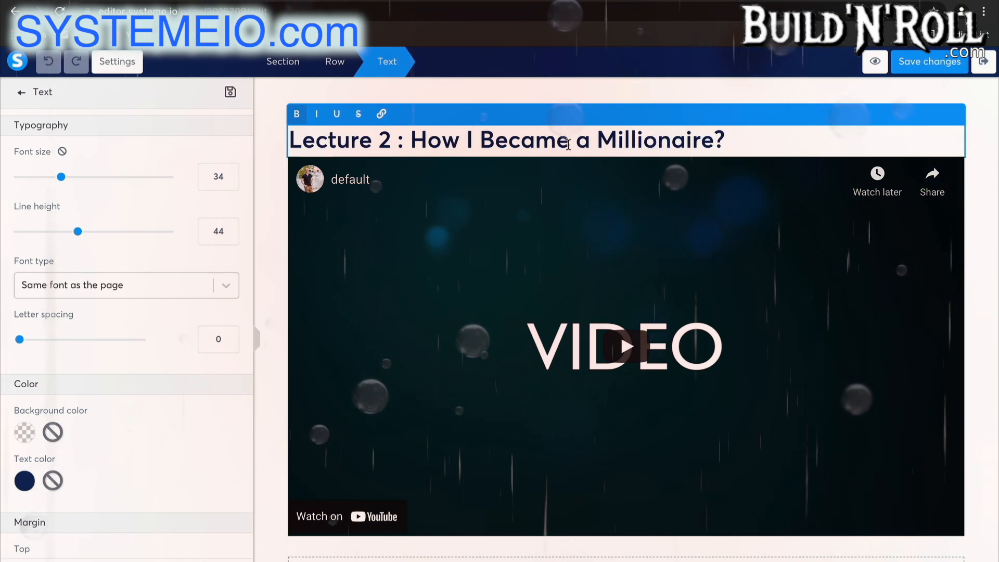
# Step: Reword the copied page's title to "Lecture 2 : How You Can Become a Millionaire?"
pyautogui.click(471, 141)
pyautogui.press('BackSpace')
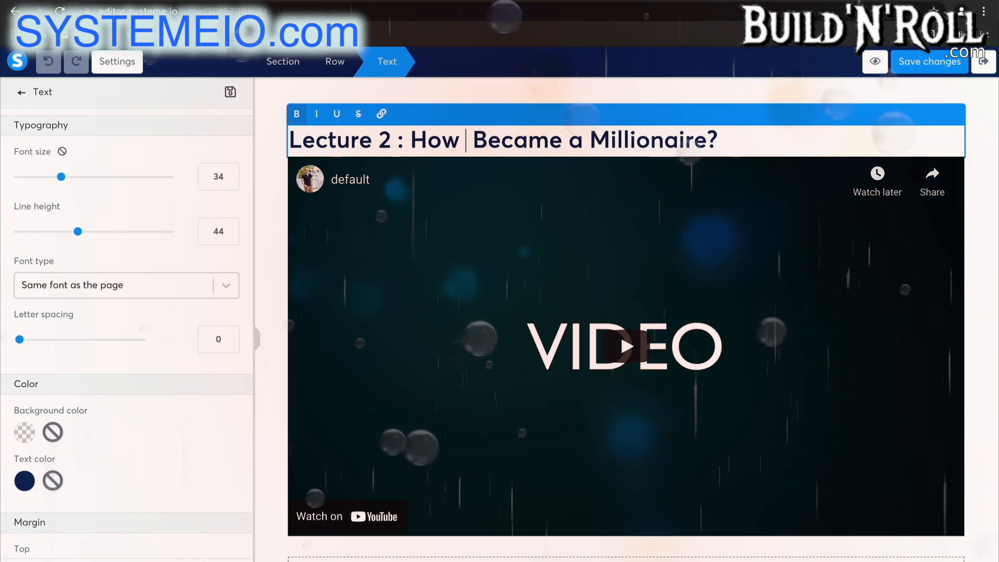
pyautogui.write('You Can')
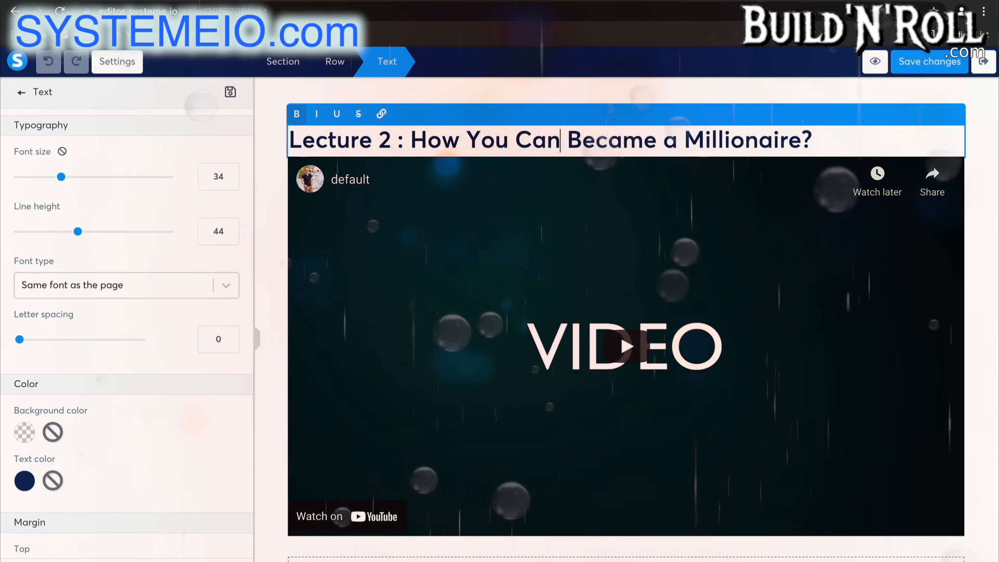
pyautogui.click(622, 140)
pyautogui.press('BackSpace')
pyautogui.write('o')
pyautogui.scroll(-1, 738, 198)
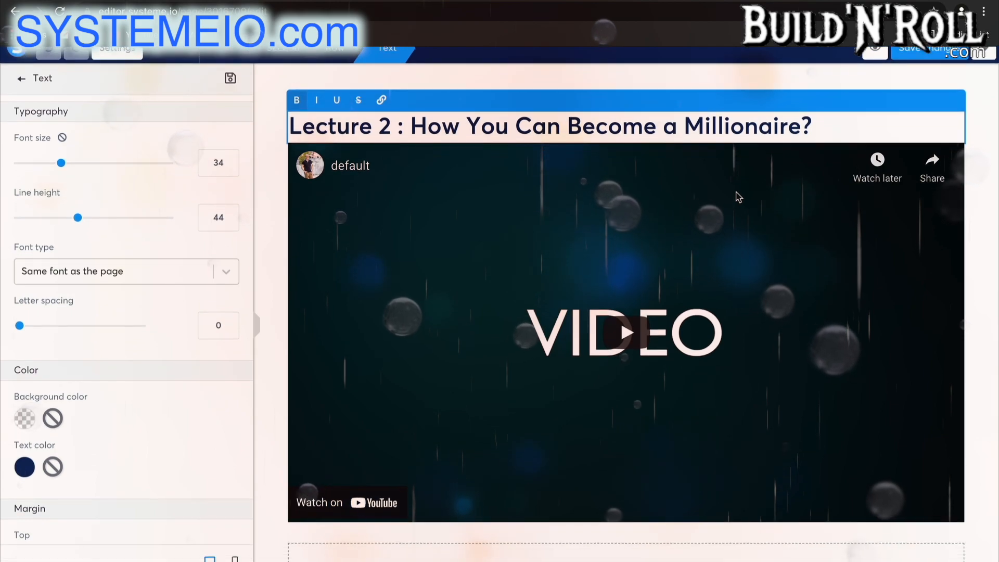
pyautogui.click(742, 401)
# Step: Review the duplicated lecture page's content, then save it and return to the course curriculum
pyautogui.scroll(-4, 742, 408)
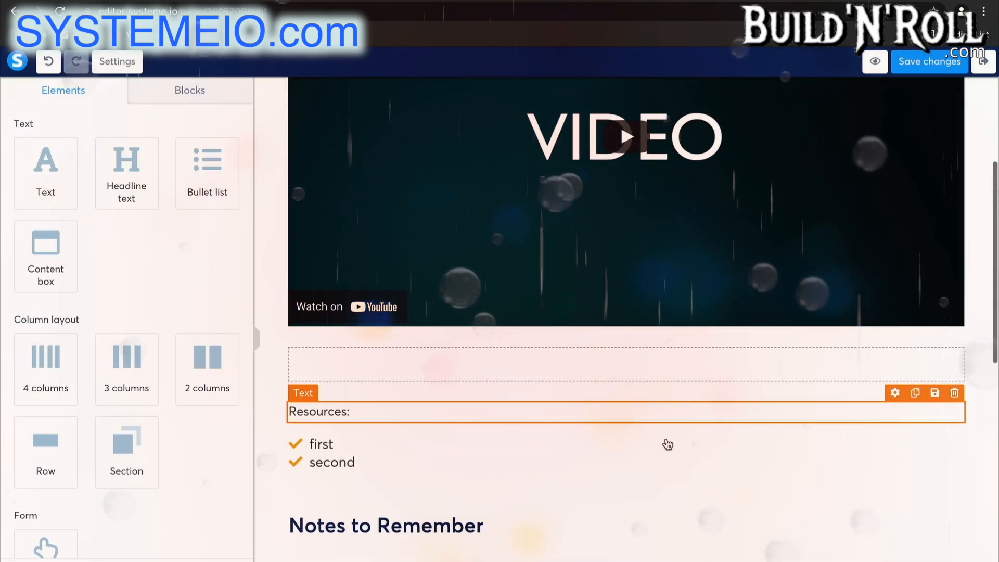
pyautogui.scroll(2, 781, 260)
pyautogui.scroll(2, 844, 189)
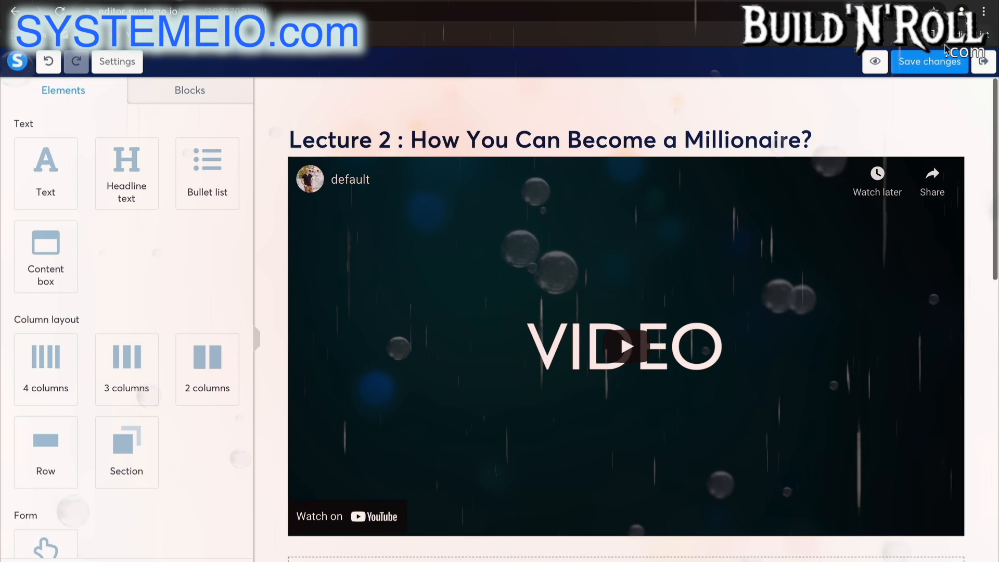
pyautogui.click(921, 62)
pyautogui.click(983, 62)
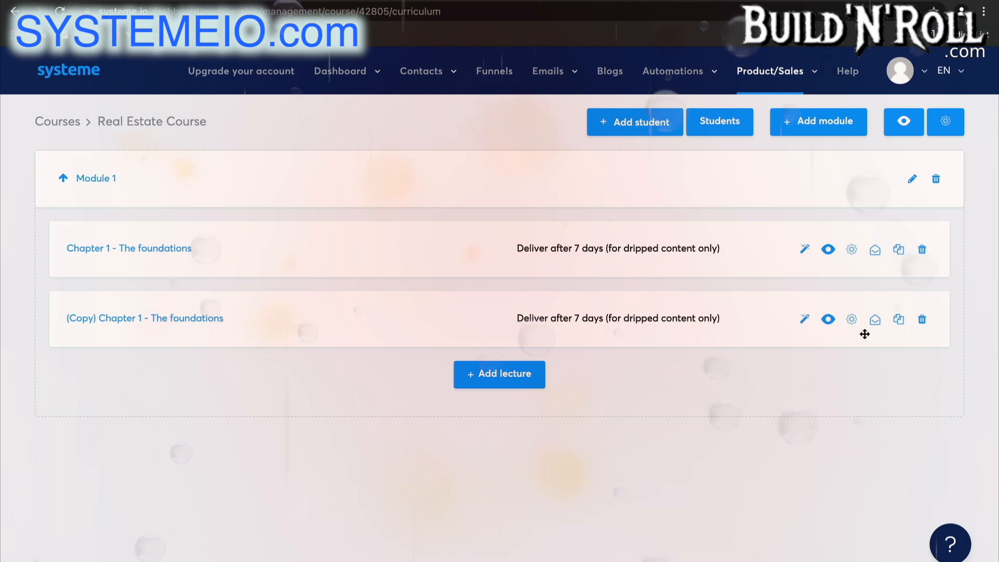
# Step: Rename the copied lecture to "Chapter 2 - The next step" and save it
pyautogui.click(852, 319)
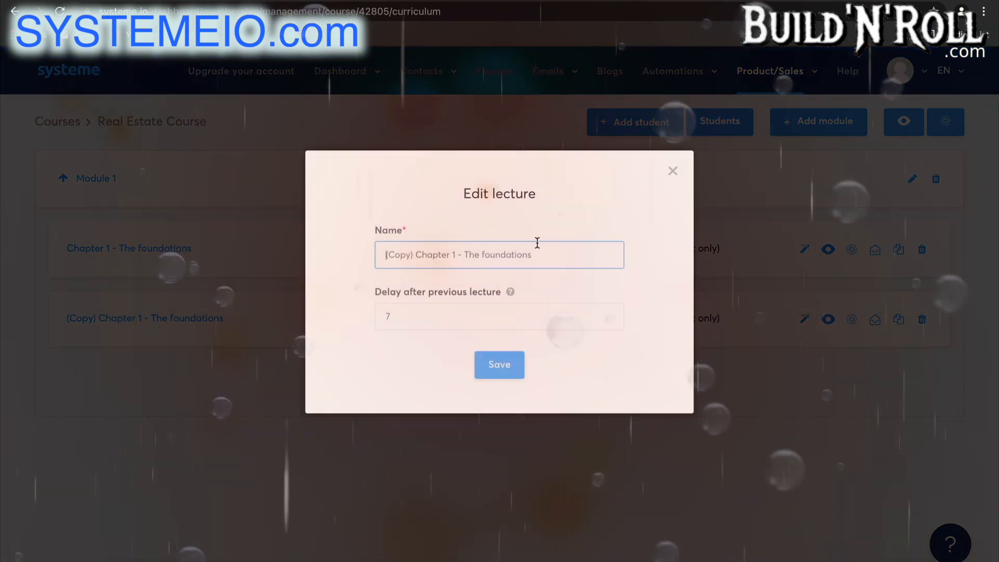
pyautogui.click(456, 254)
pyautogui.press('BackSpace')
pyautogui.write('2')
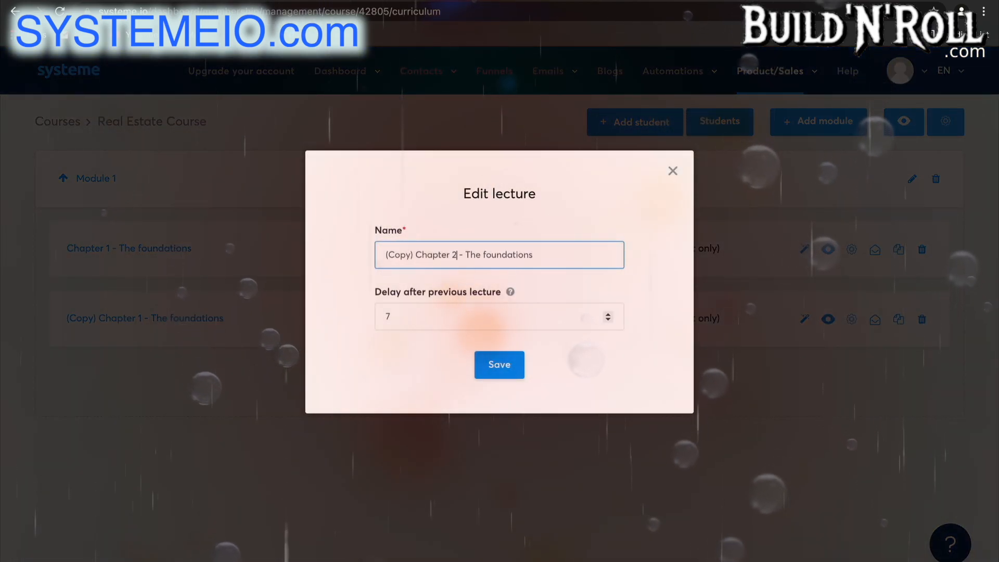
pyautogui.moveTo(536, 254); pyautogui.dragTo(486, 253)
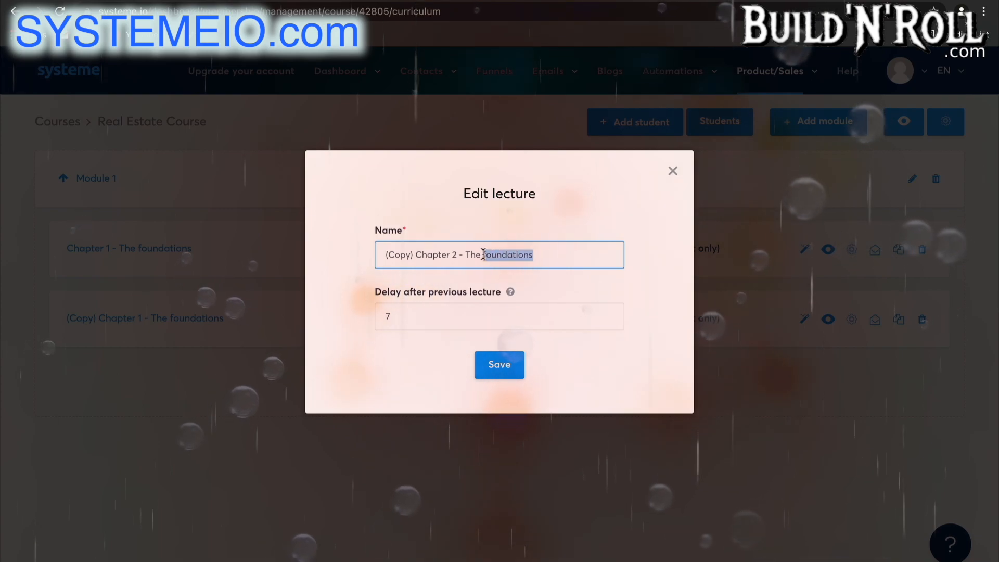
pyautogui.press('BackSpace')
pyautogui.write('ne')
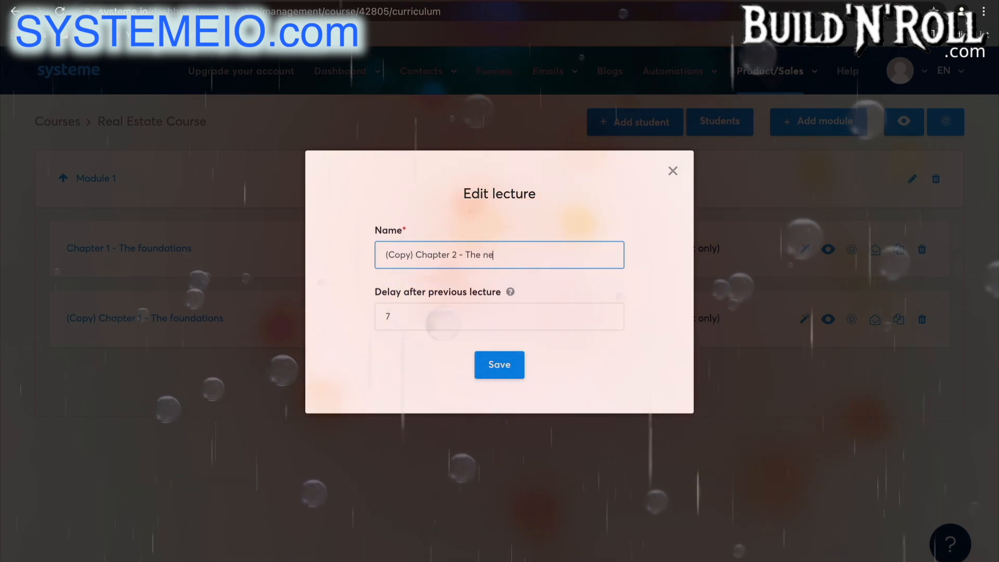
pyautogui.write('xt step')
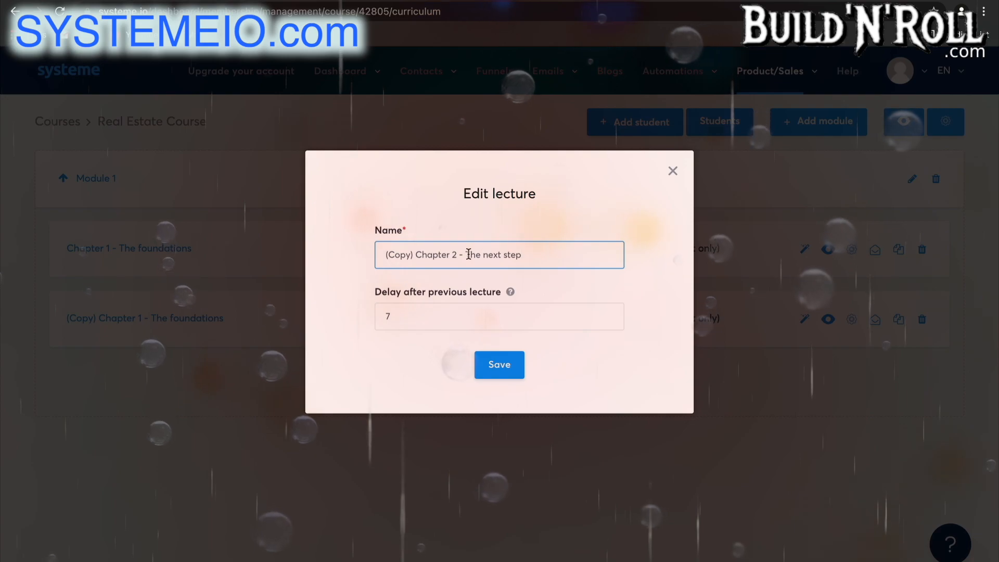
pyautogui.moveTo(417, 251); pyautogui.dragTo(368, 257)
pyautogui.press('BackSpace')
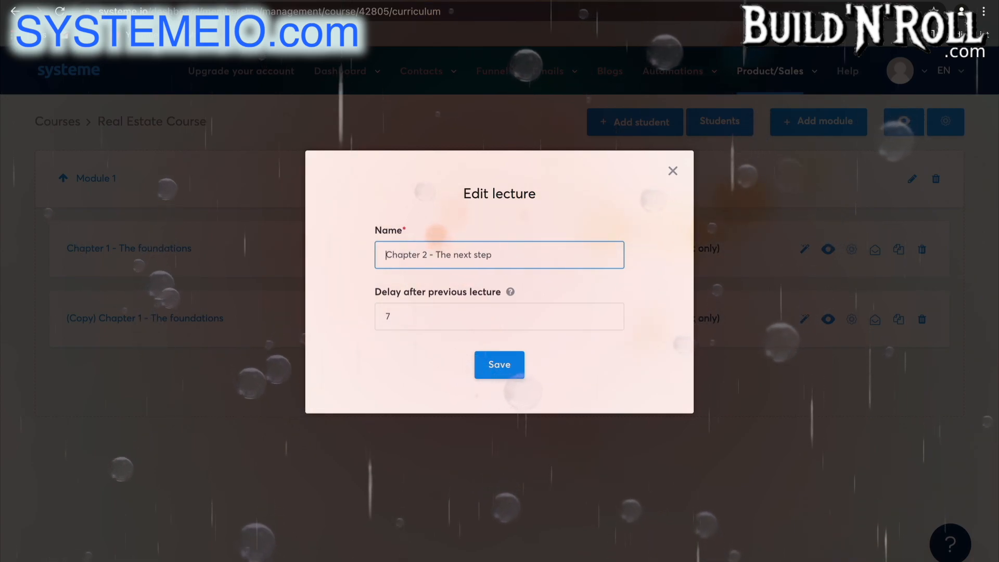
pyautogui.click(500, 370)
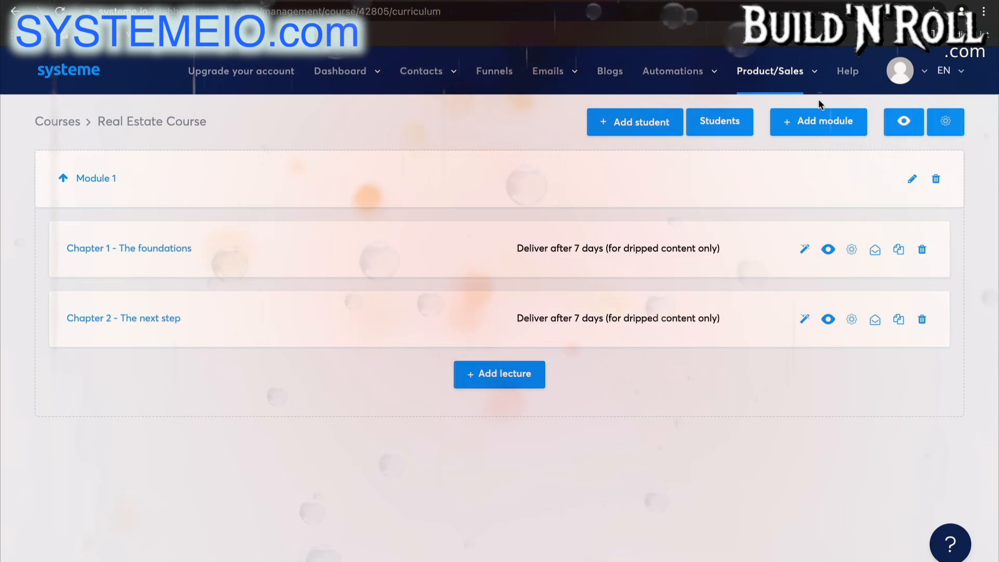
# Step: Add a second module named "Module 2" to the Real Estate Course and save it
pyautogui.click(820, 120)
pyautogui.write('Module ')
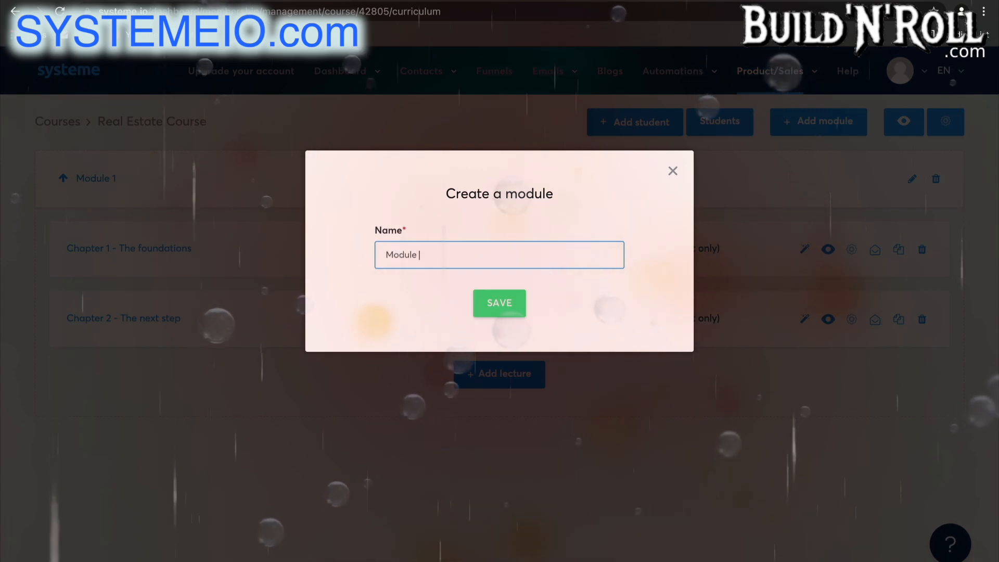
pyautogui.write('2')
pyautogui.click(501, 302)
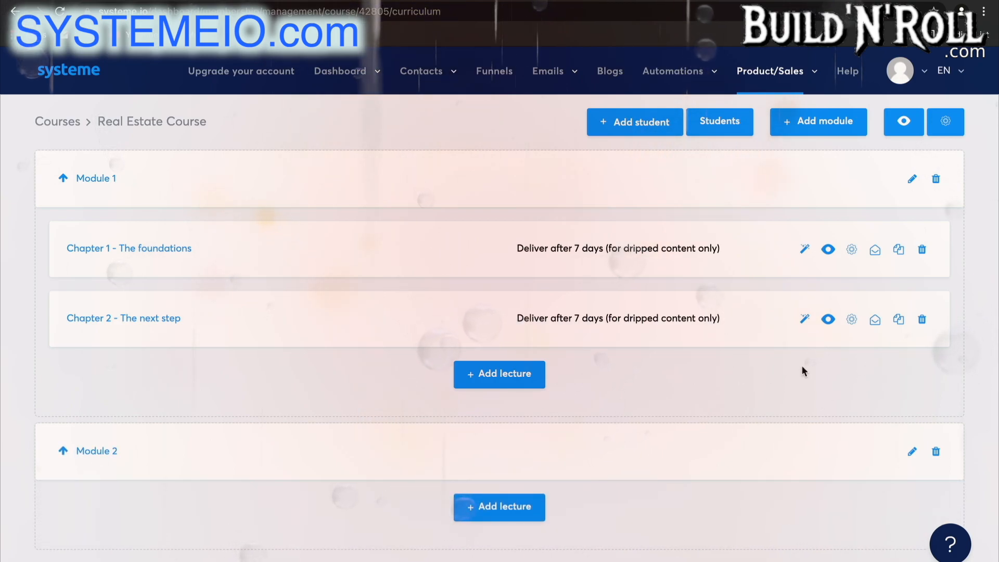
# Step: Duplicate the "Chapter 2 - The next step" lecture and move the copy from Module 1 into Module 2
pyautogui.click(900, 322)
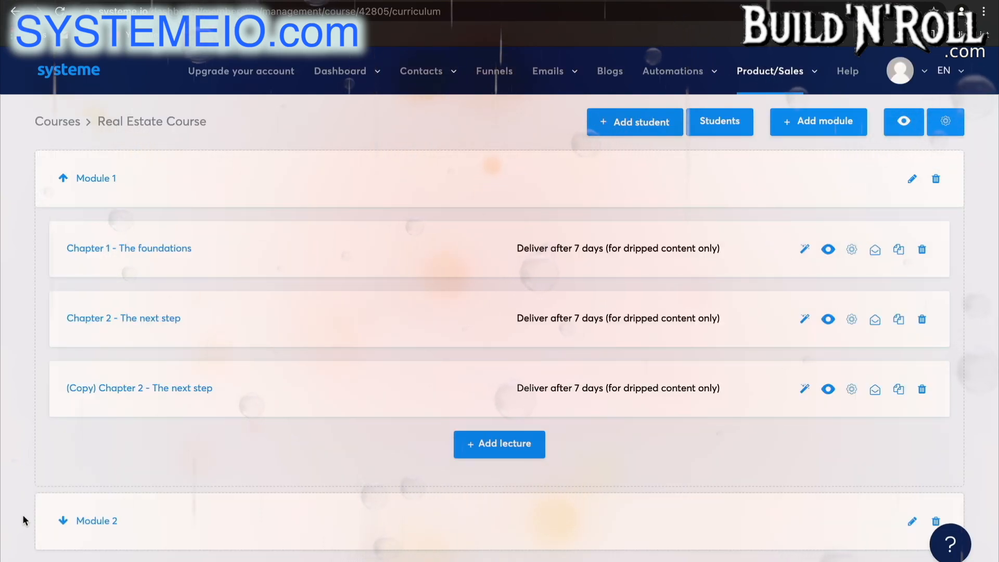
pyautogui.click(67, 526)
pyautogui.scroll(-1, 208, 495)
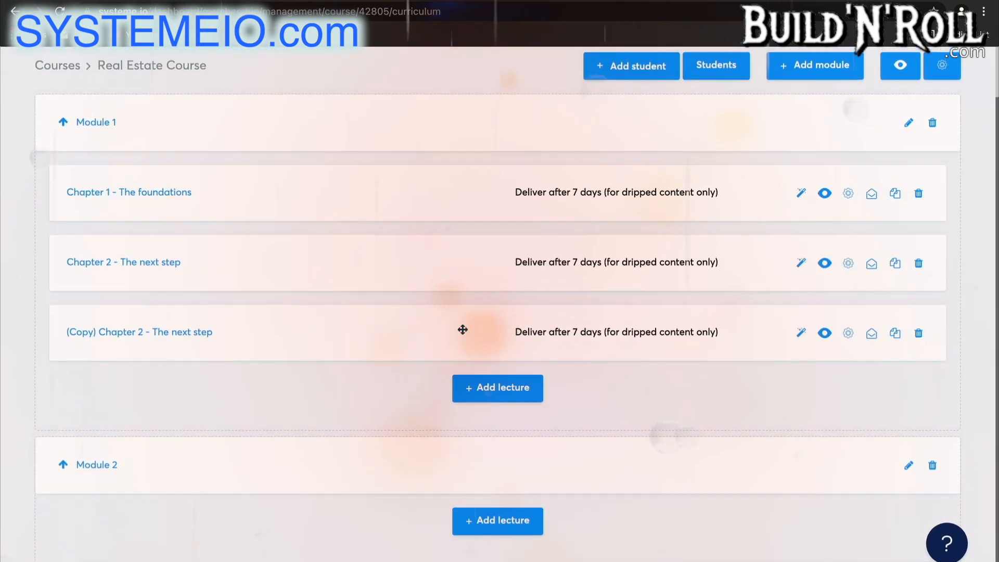
pyautogui.moveTo(593, 336); pyautogui.dragTo(590, 485)
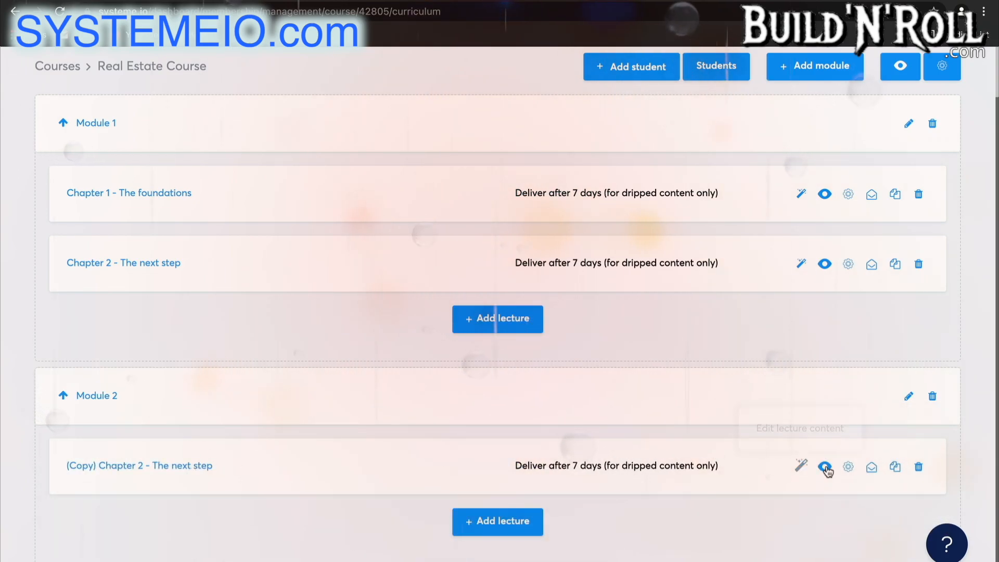
# Step: View the copied lecture's name and delay settings, save them as they are, and expand Module 2 to show its lecture
pyautogui.click(848, 467)
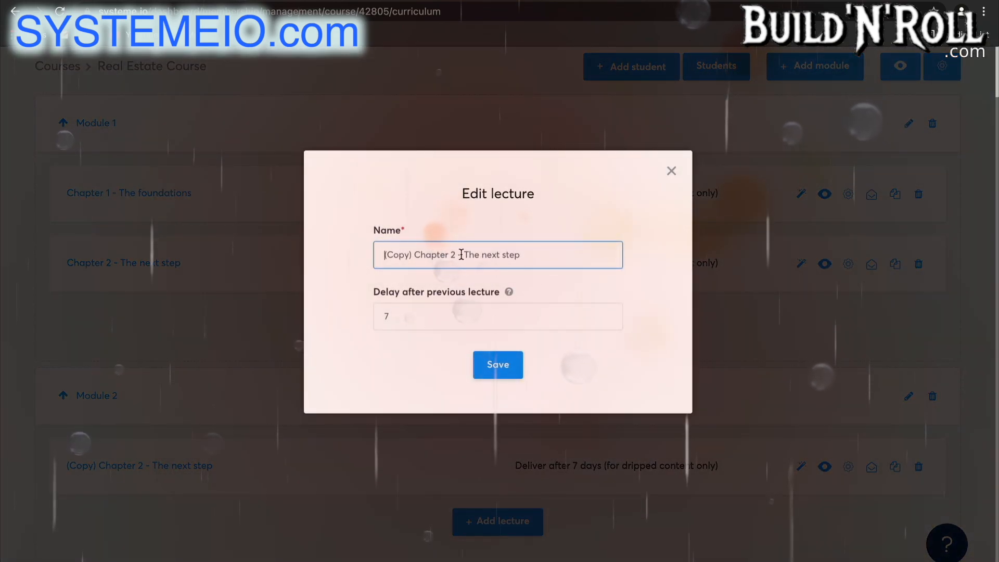
pyautogui.click(502, 371)
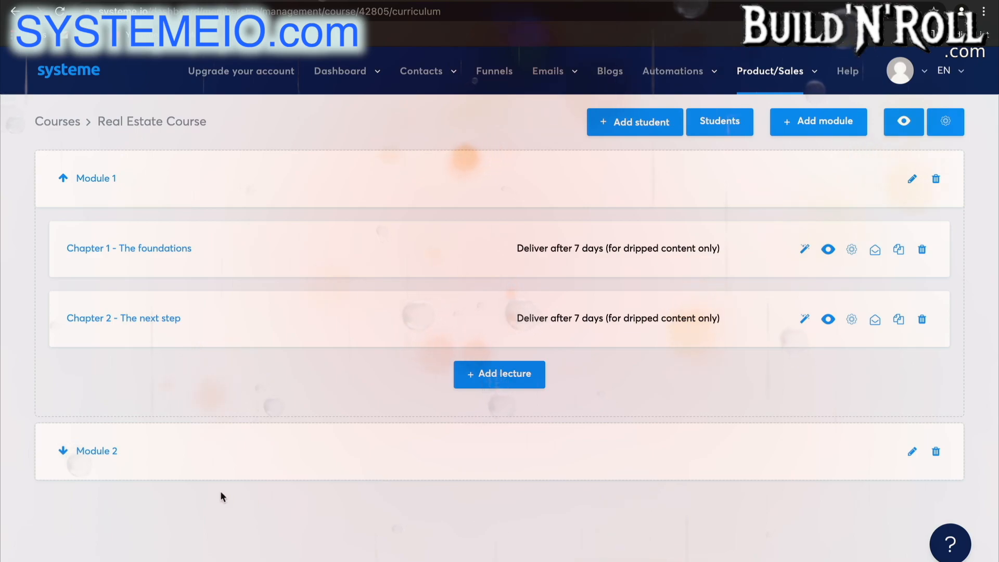
pyautogui.click(63, 450)
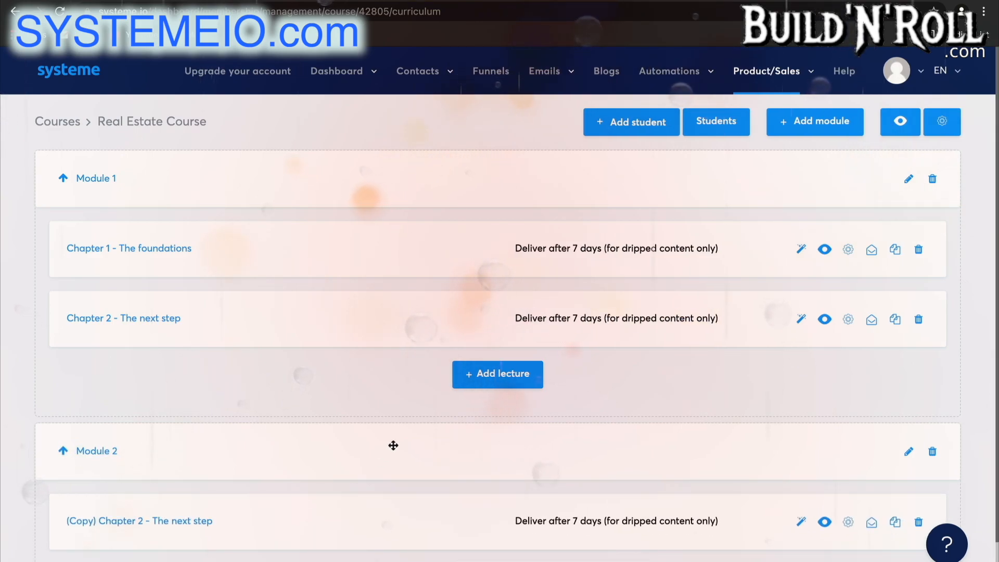